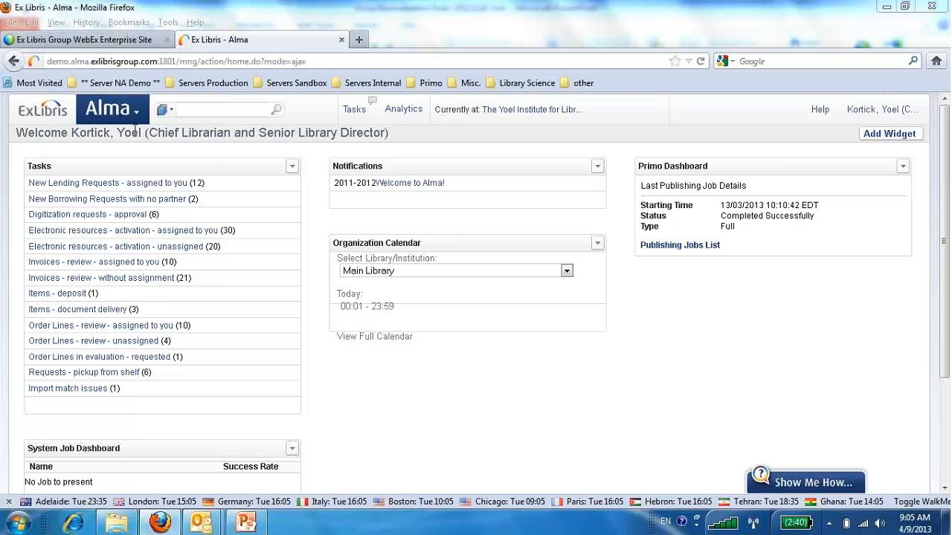
# Open the Metadata Editor and browse the shared normalization rules.
pyautogui.click(138, 113)
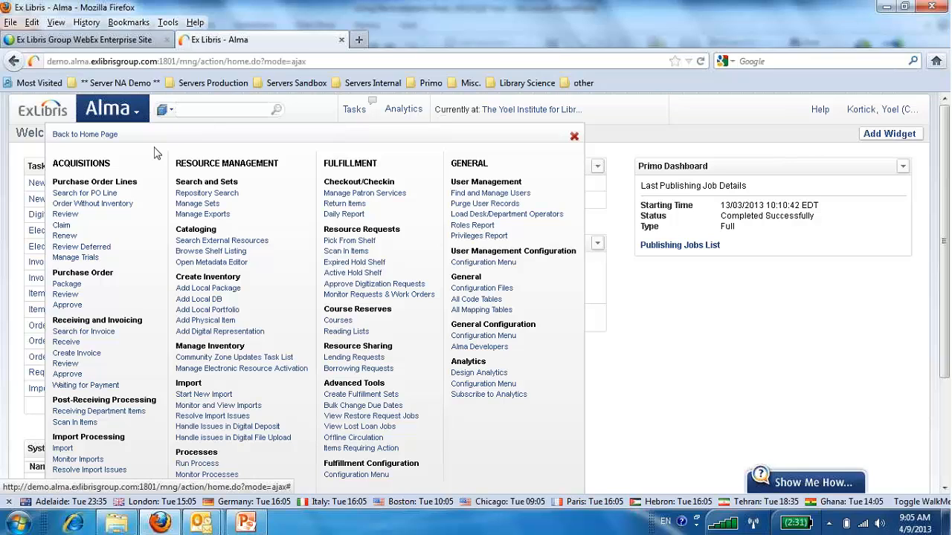
pyautogui.click(197, 263)
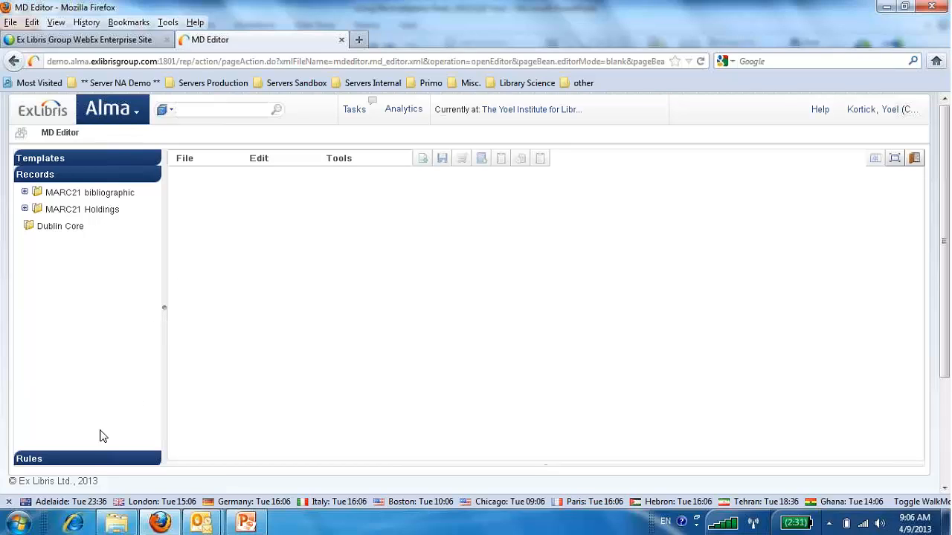
pyautogui.click(91, 458)
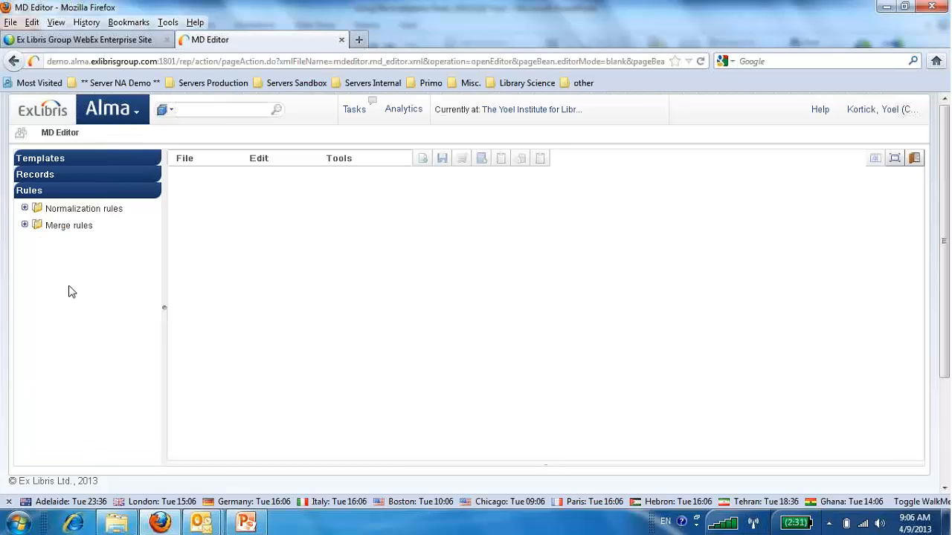
pyautogui.click(25, 209)
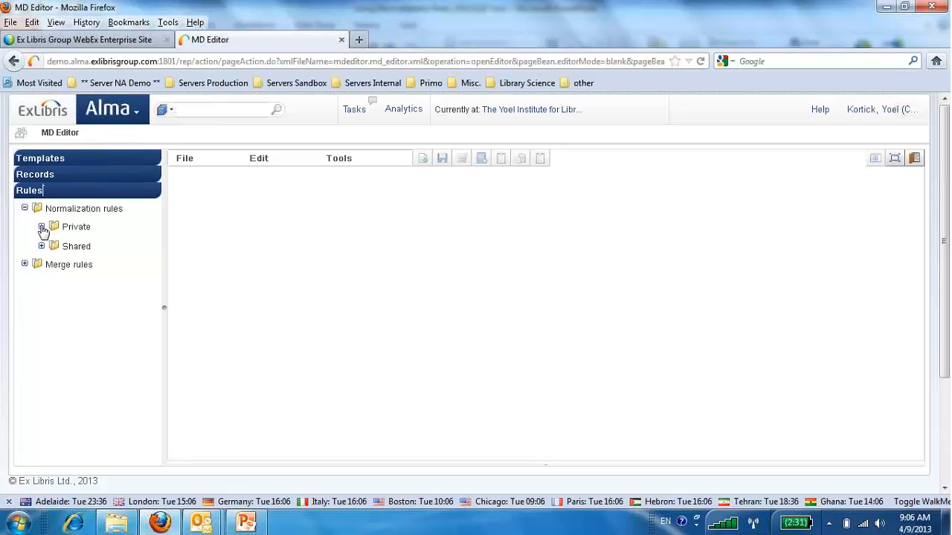
pyautogui.click(41, 227)
pyautogui.click(42, 227)
pyautogui.click(42, 246)
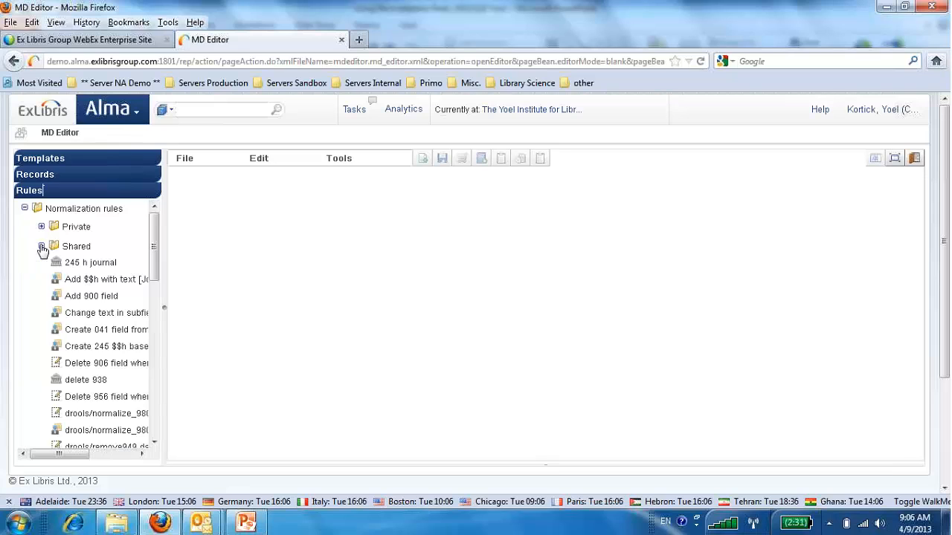
pyautogui.moveTo(153, 250); pyautogui.dragTo(146, 356)
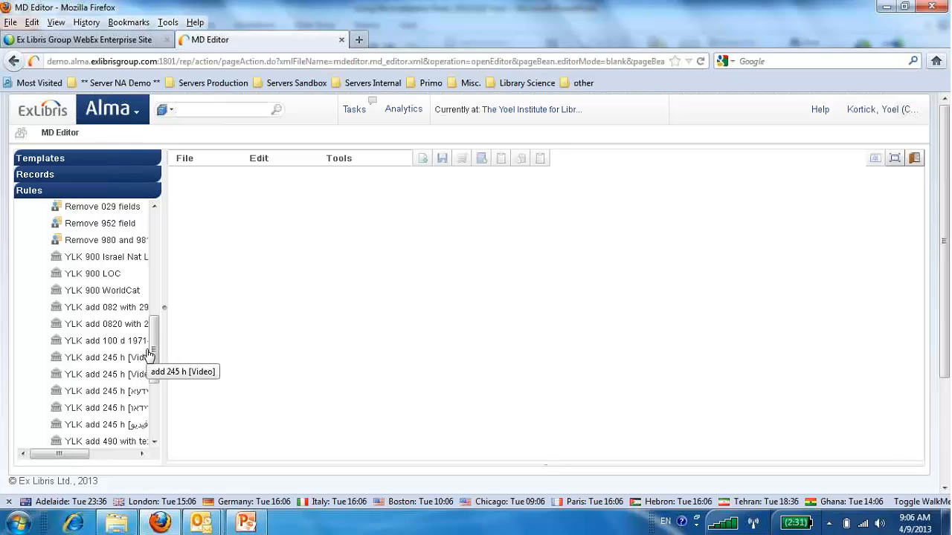
# Open the online help and search it for "normalization rules".
pyautogui.moveTo(824, 119)
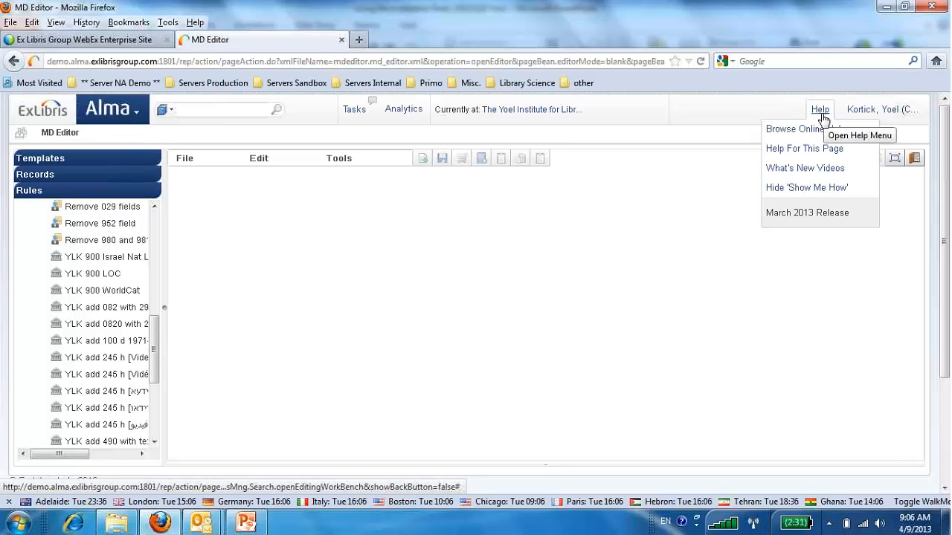
pyautogui.click(812, 136)
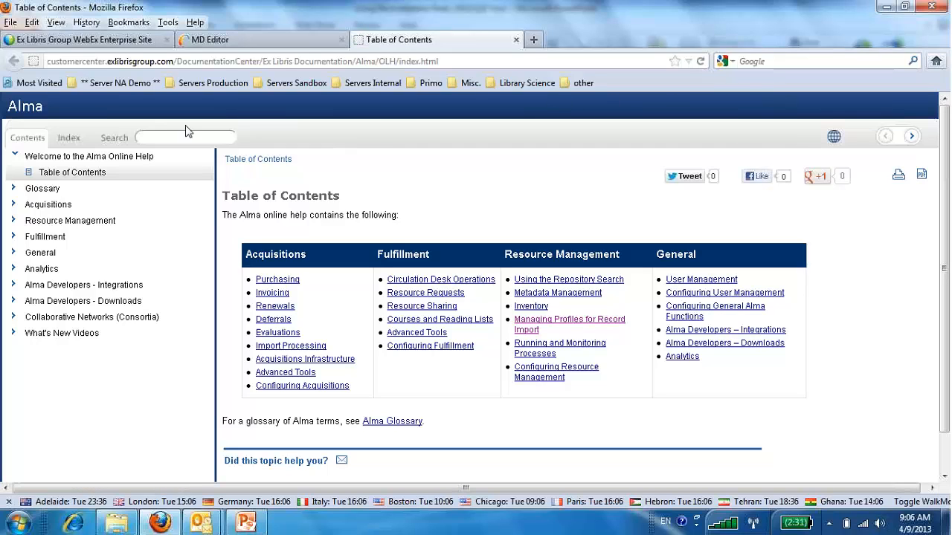
pyautogui.click(174, 136)
pyautogui.write('normalization rulses')
pyautogui.press('BackSpace')
pyautogui.press('BackSpace')
pyautogui.press('BackSpace')
pyautogui.write('es')
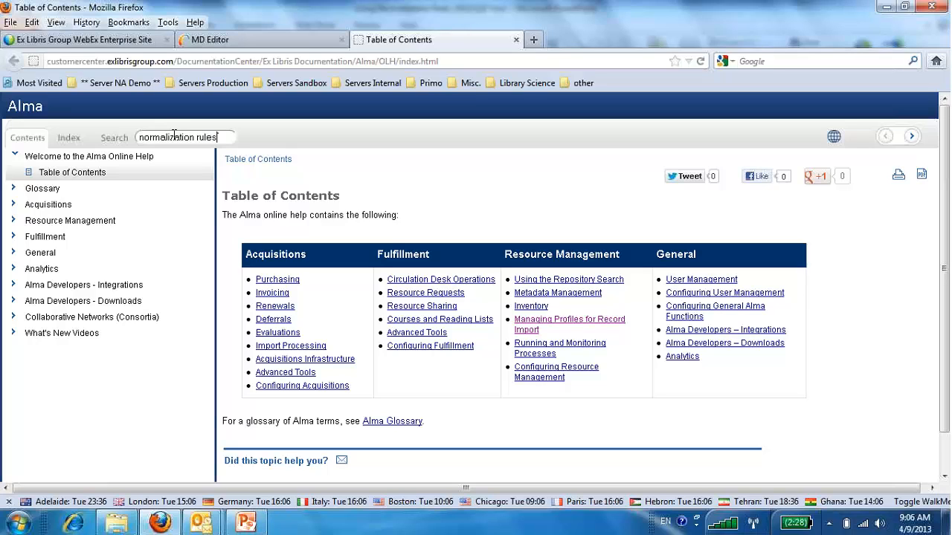
pyautogui.click(115, 140)
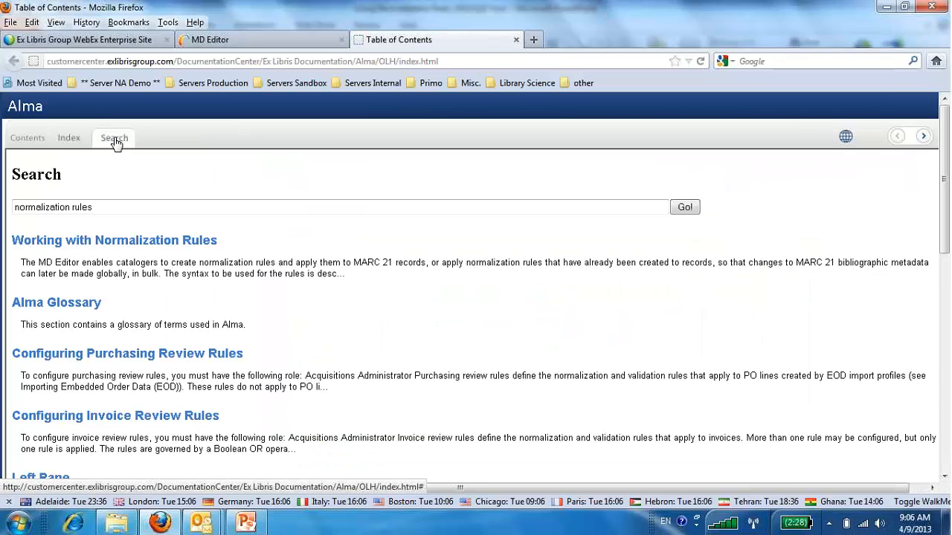
# Open the help topic "Normalization Rules – Syntax and Examples" and expand its Examples section.
pyautogui.scroll(-4, 191, 216)
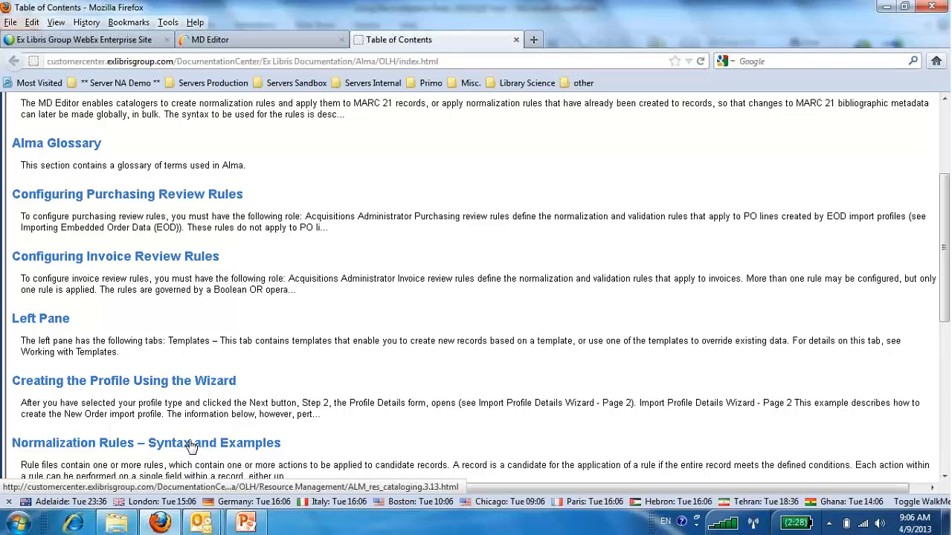
pyautogui.click(212, 365)
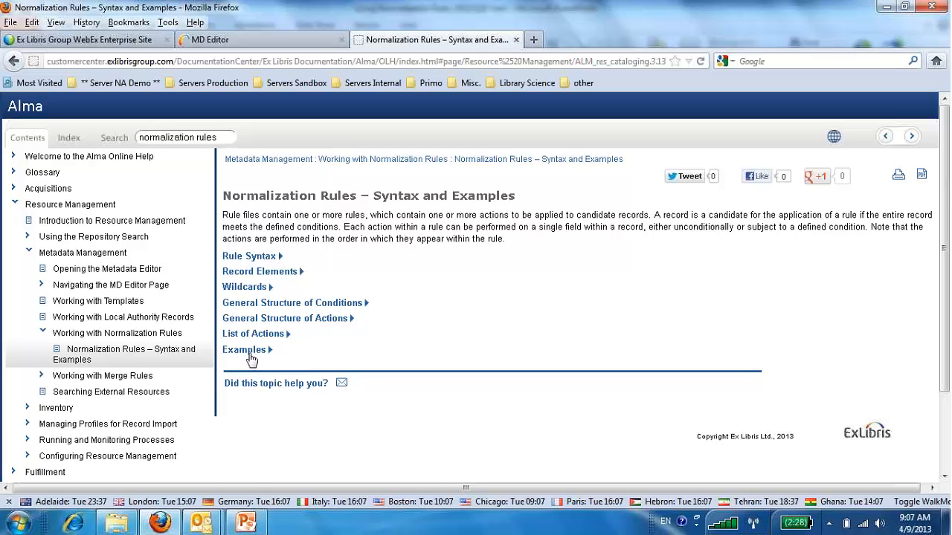
pyautogui.click(246, 350)
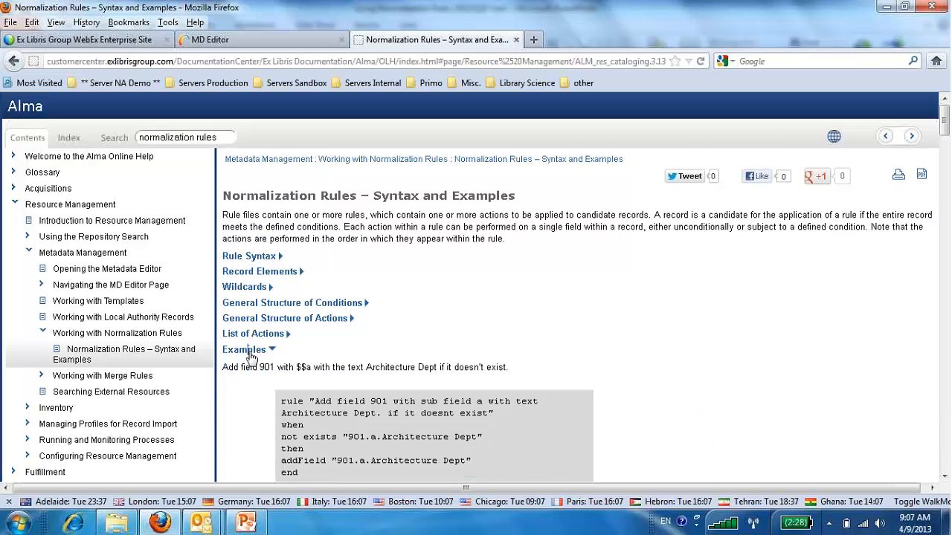
# Look through the example normalization rules for adding, removing, replacing and moving fields and subfields.
pyautogui.scroll(-5, 250, 358)
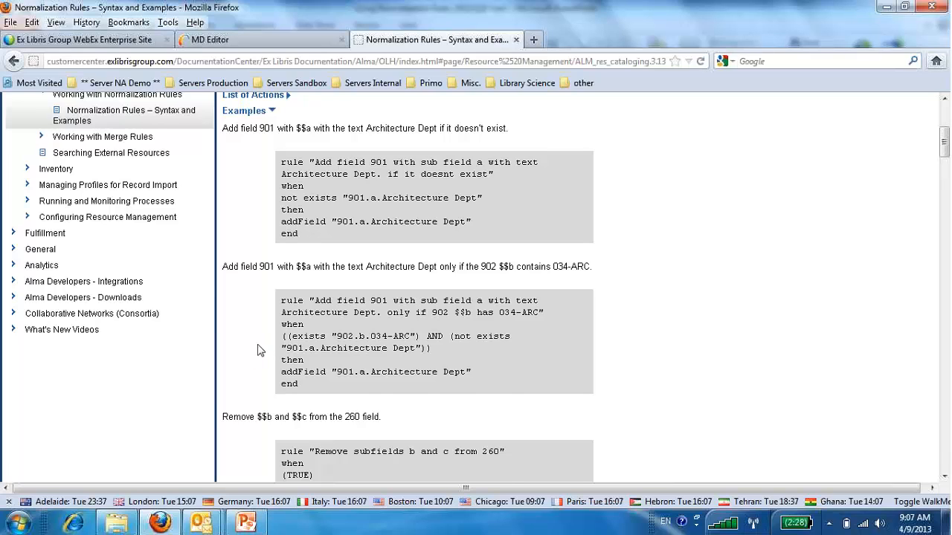
pyautogui.scroll(-4, 258, 350)
pyautogui.scroll(-2, 258, 350)
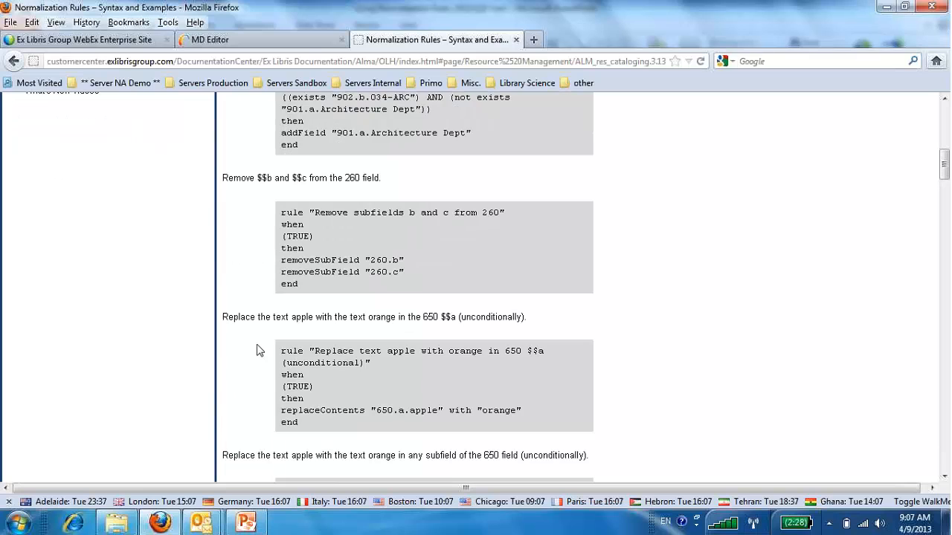
pyautogui.doubleClick(411, 411)
pyautogui.moveTo(482, 411); pyautogui.dragTo(496, 412)
pyautogui.scroll(-4, 449, 380)
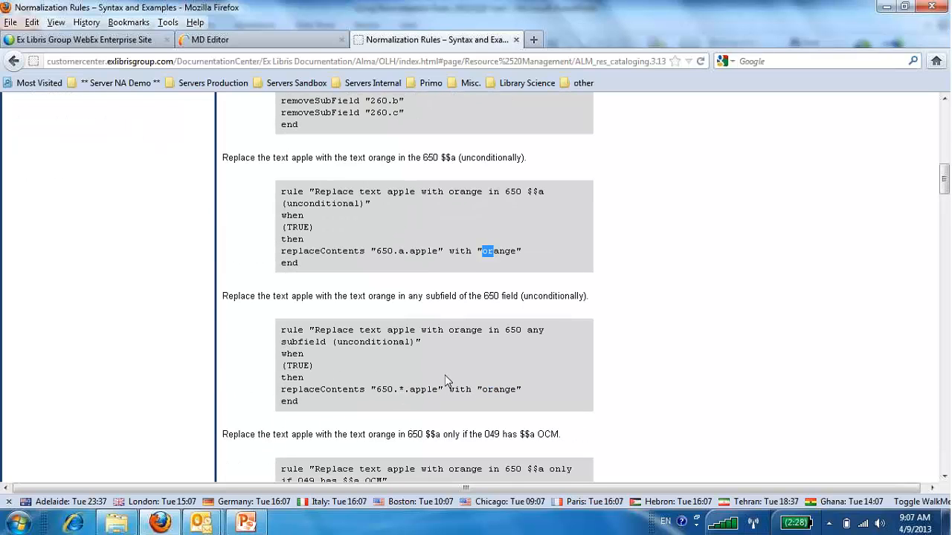
pyautogui.scroll(-18, 446, 380)
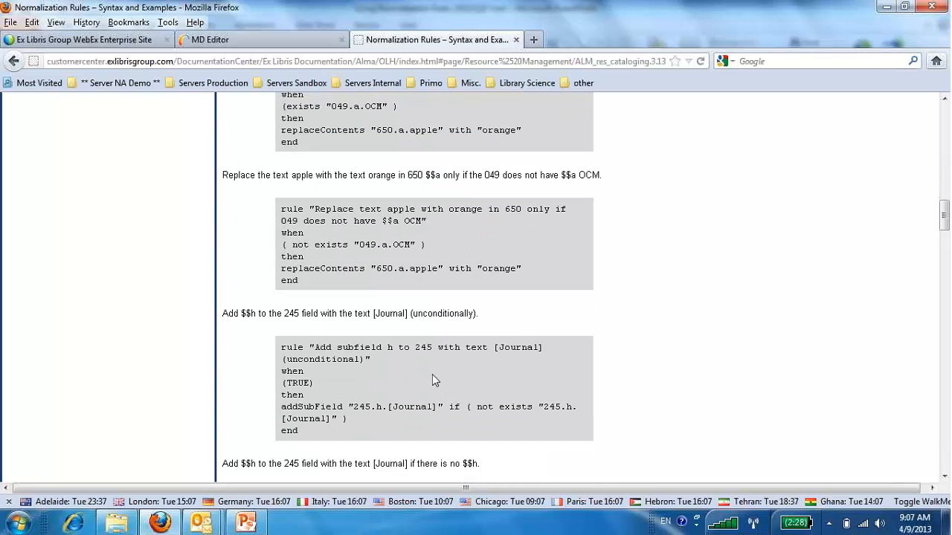
pyautogui.scroll(-20, 431, 376)
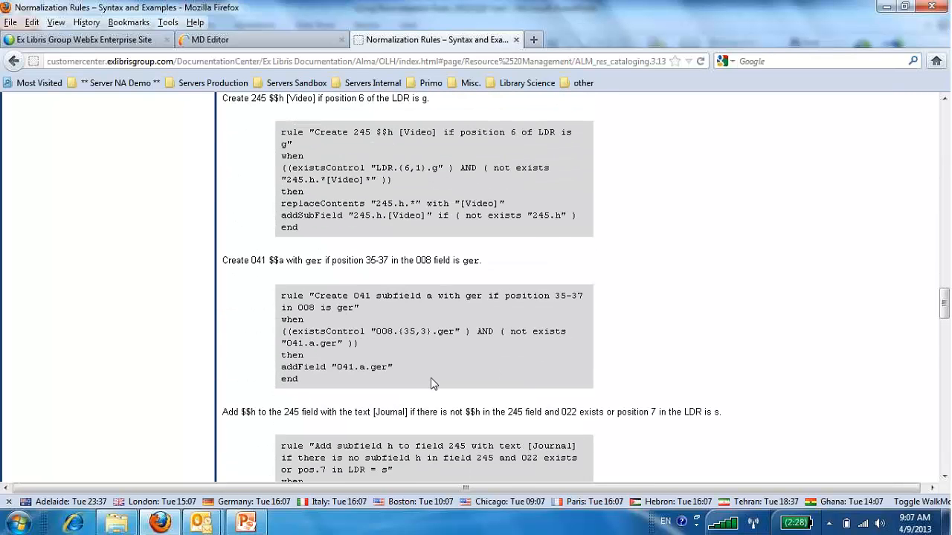
pyautogui.scroll(-6, 427, 385)
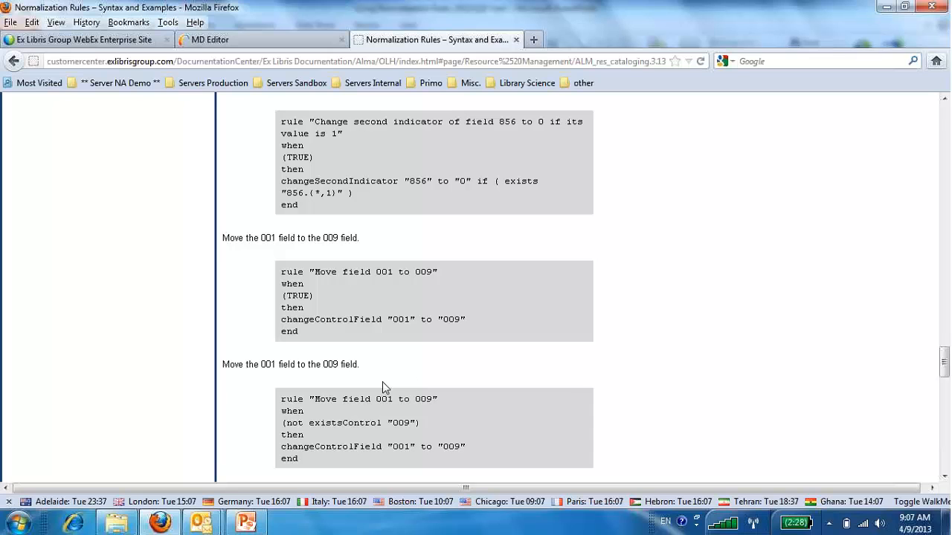
pyautogui.scroll(4, 384, 388)
pyautogui.scroll(12, 384, 387)
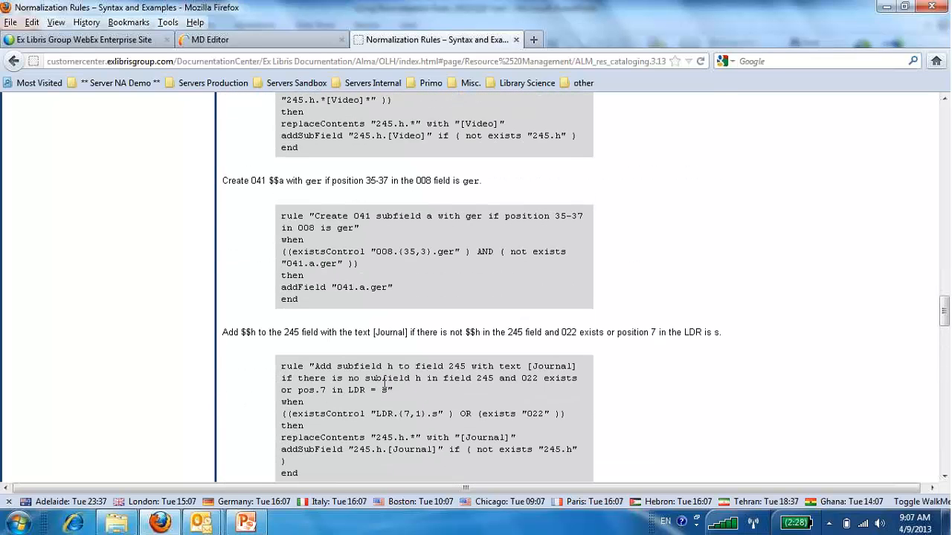
pyautogui.scroll(20, 384, 383)
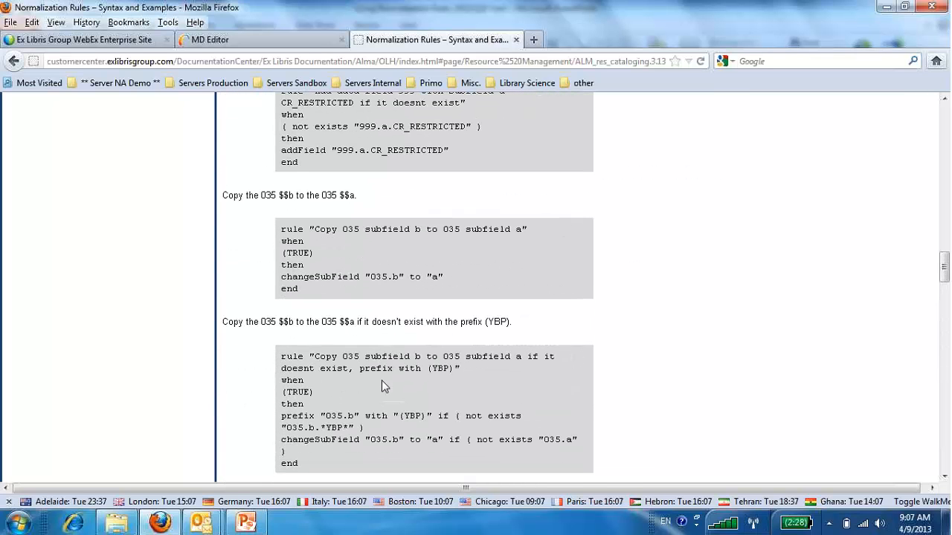
pyautogui.scroll(8, 381, 385)
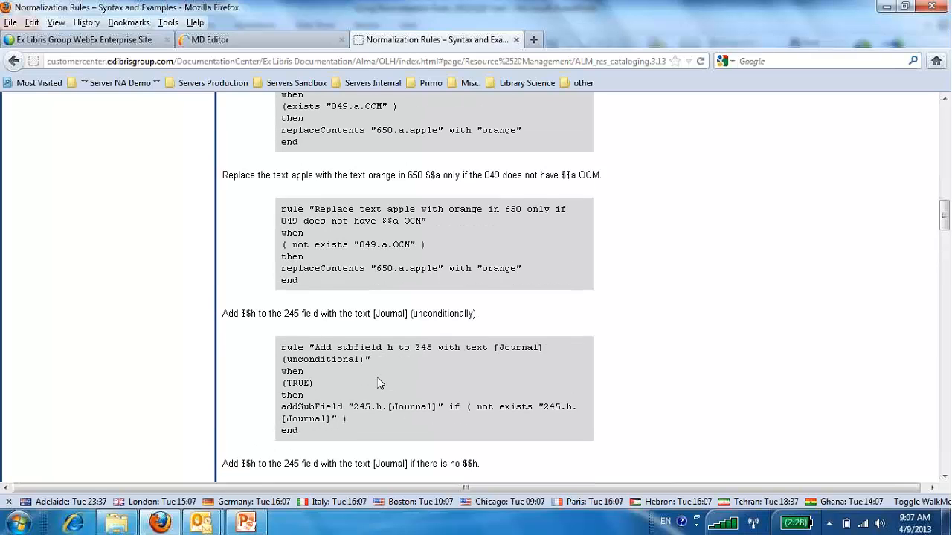
pyautogui.scroll(8, 377, 383)
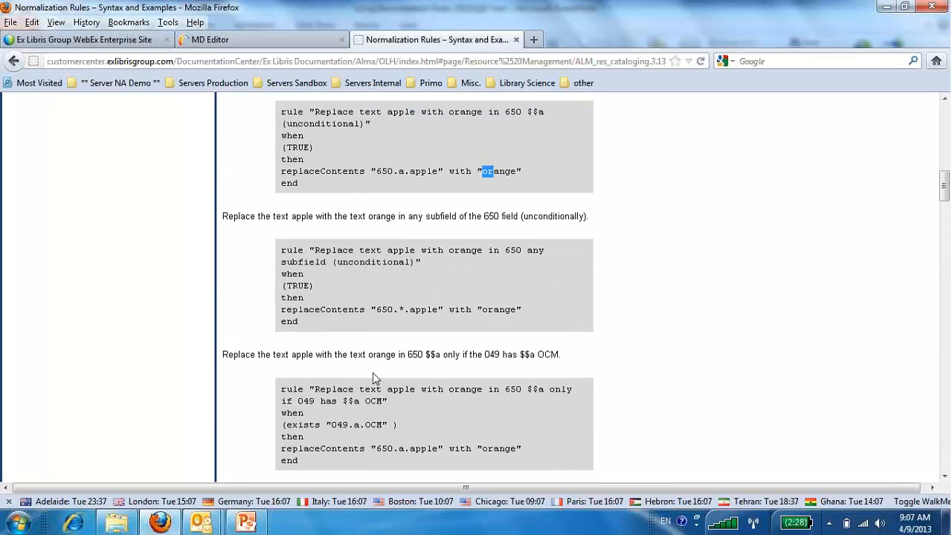
# Find "dele" on the help page and go to the example that deletes all the 92X fields.
pyautogui.hotkey('ctrl', 'f')
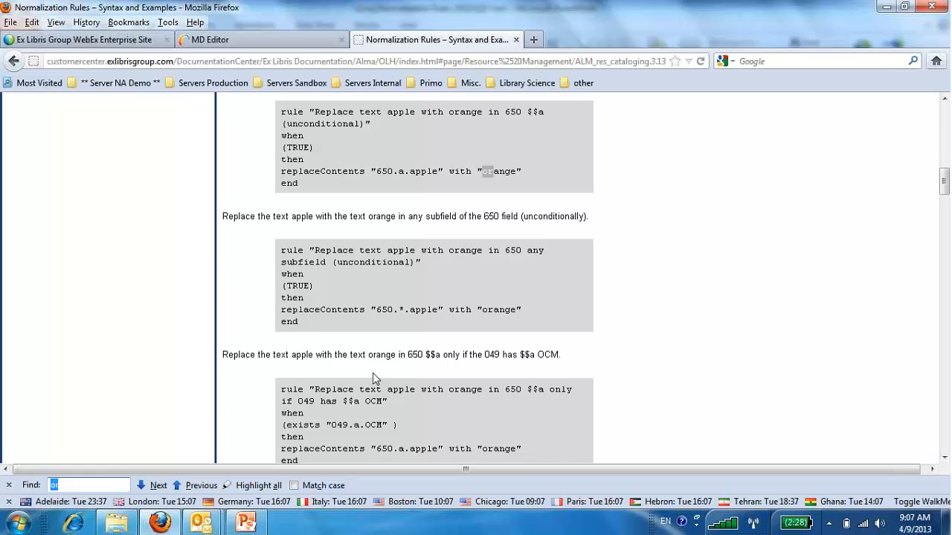
pyautogui.write('dele')
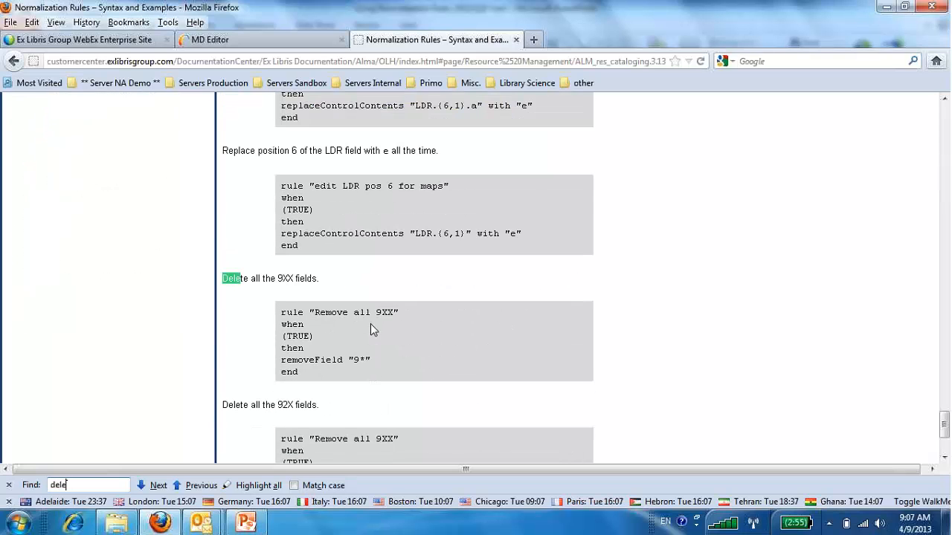
pyautogui.scroll(-4, 376, 376)
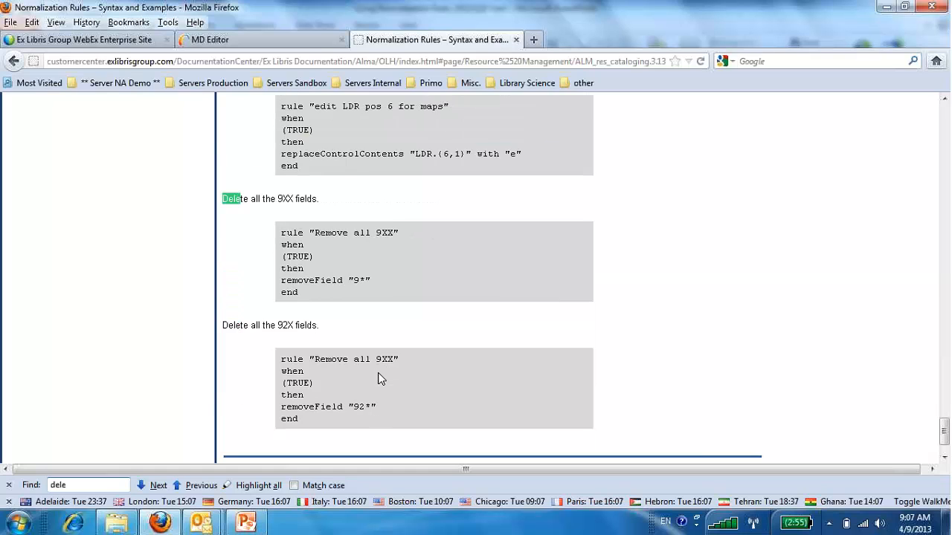
pyautogui.scroll(4, 377, 377)
pyautogui.scroll(4, 376, 379)
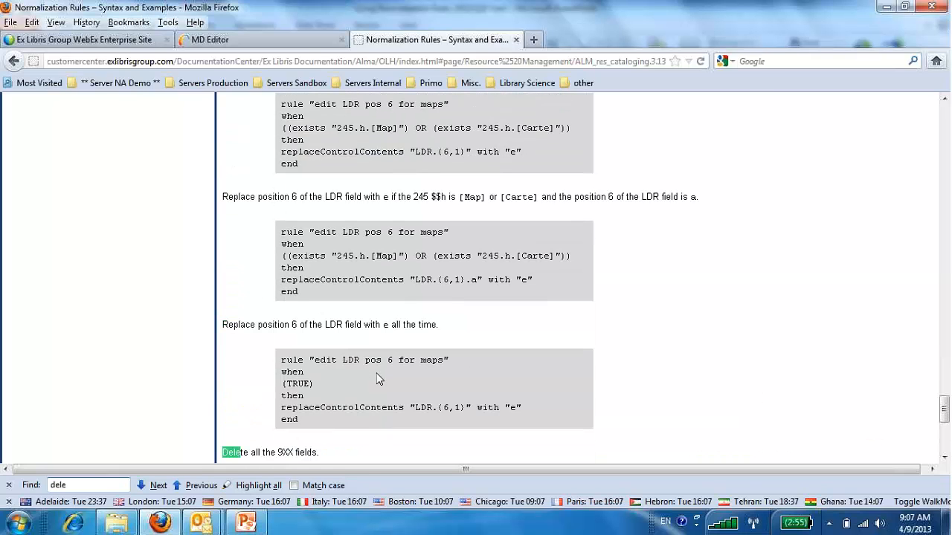
pyautogui.click(157, 485)
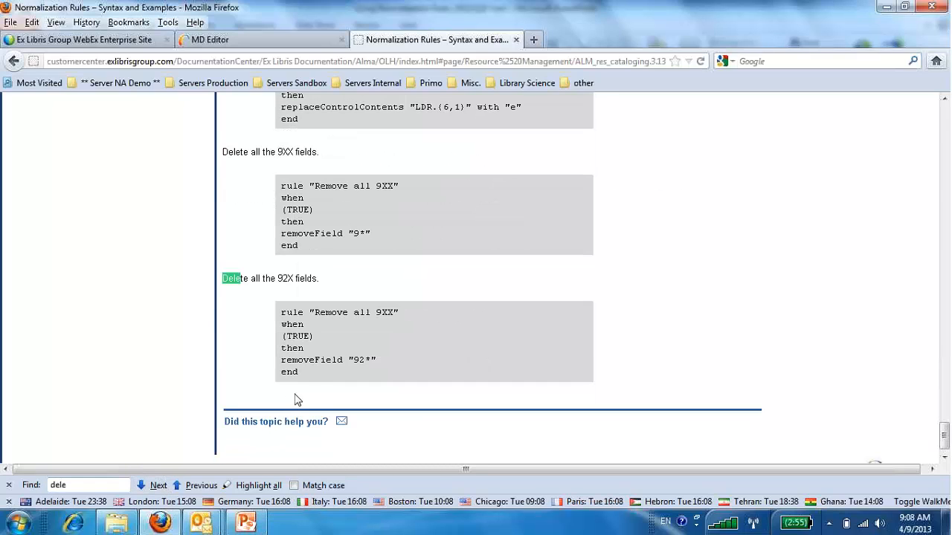
# Copy the full example rule code for deleting all the 92X fields.
pyautogui.moveTo(310, 378); pyautogui.dragTo(282, 313)
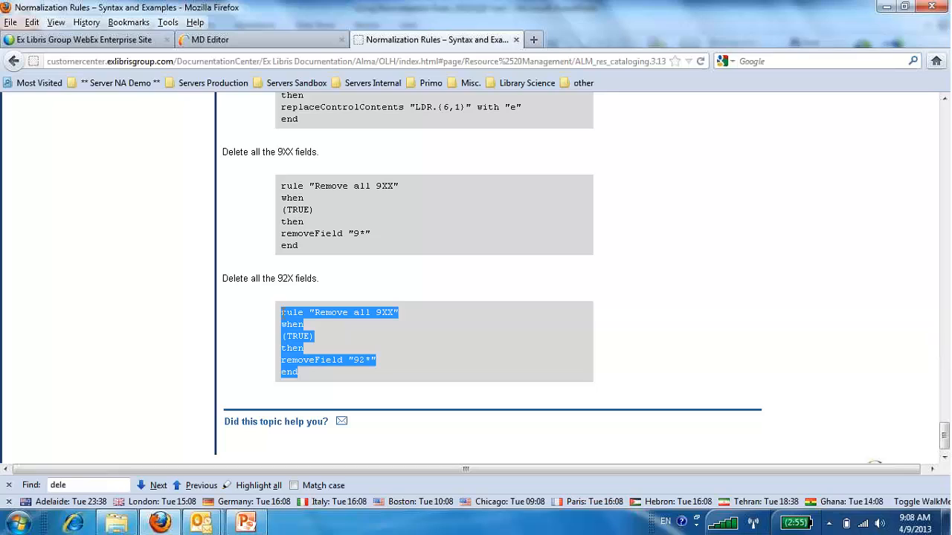
pyautogui.rightClick(289, 313)
pyautogui.click(318, 342)
pyautogui.click(160, 522)
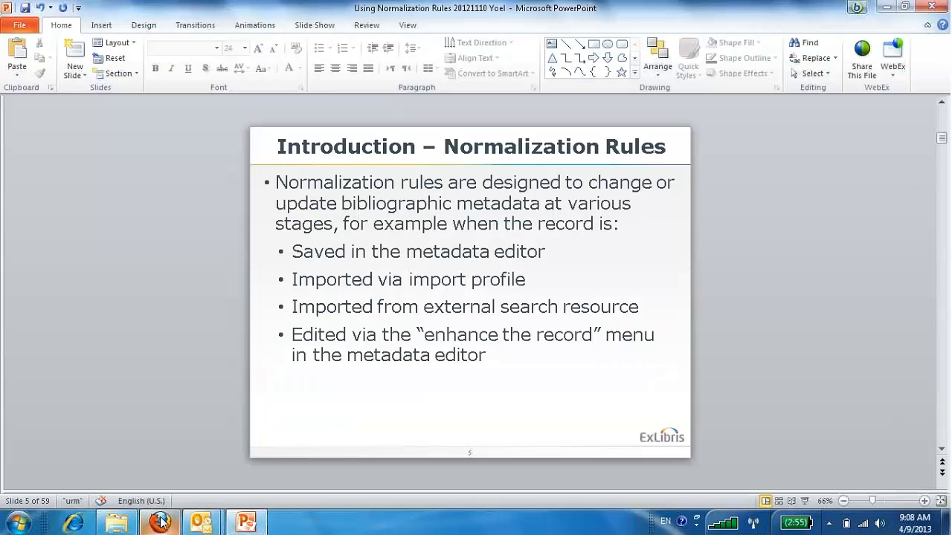
pyautogui.click(160, 522)
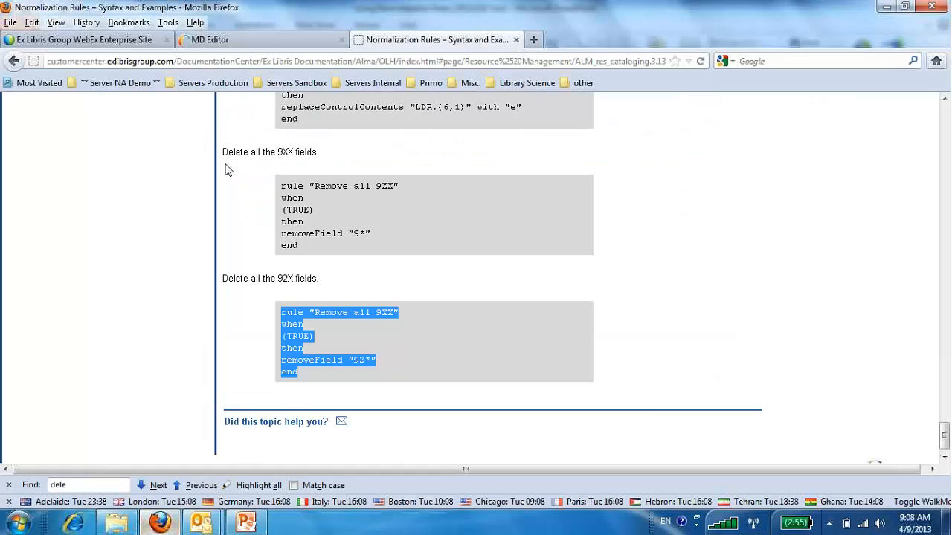
# Return to the Alma MD Editor and start a new normalization rule named "AM Delete 93X fields".
pyautogui.click(228, 42)
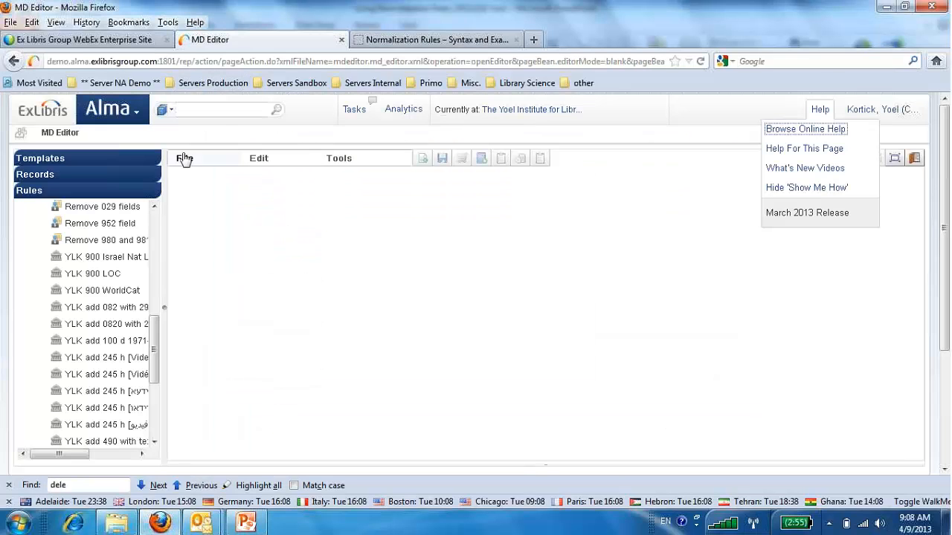
pyautogui.click(184, 158)
pyautogui.moveTo(188, 182)
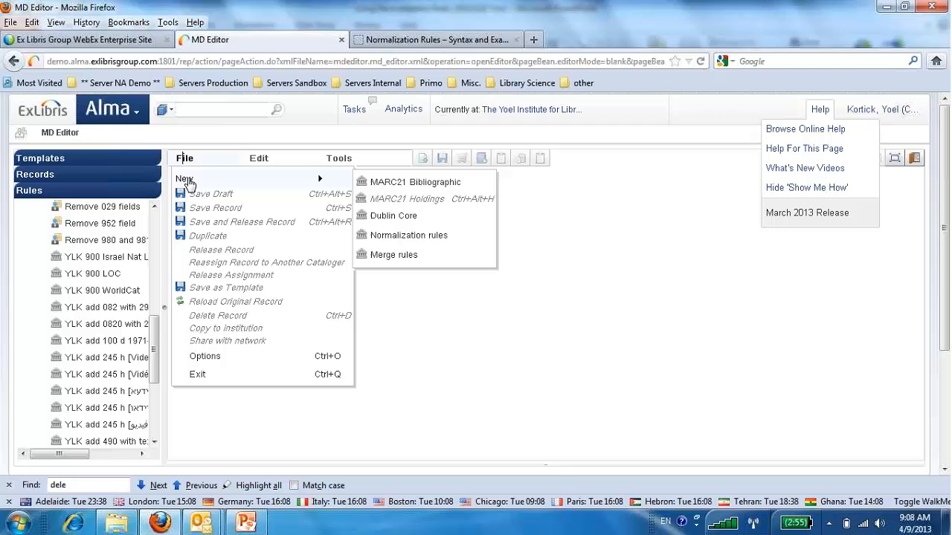
pyautogui.click(402, 235)
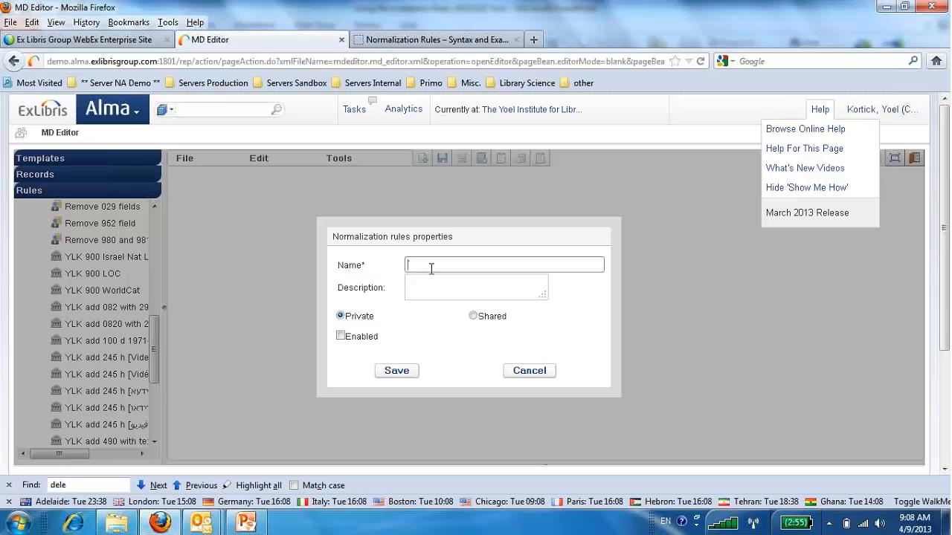
pyautogui.write('AM')
pyautogui.write('Delete 93X fields')
# Make the new normalization rule shared and save its properties.
pyautogui.click(473, 316)
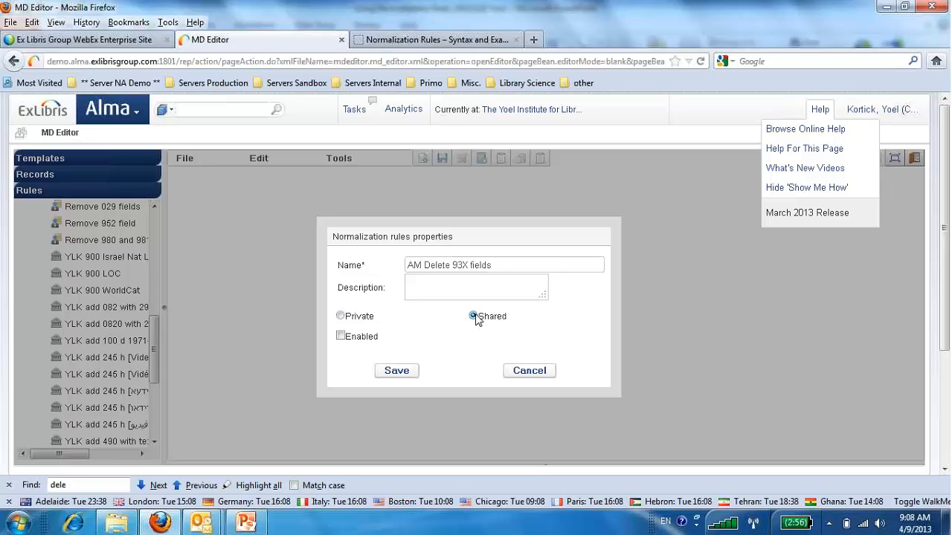
pyautogui.click(405, 336)
pyautogui.click(396, 372)
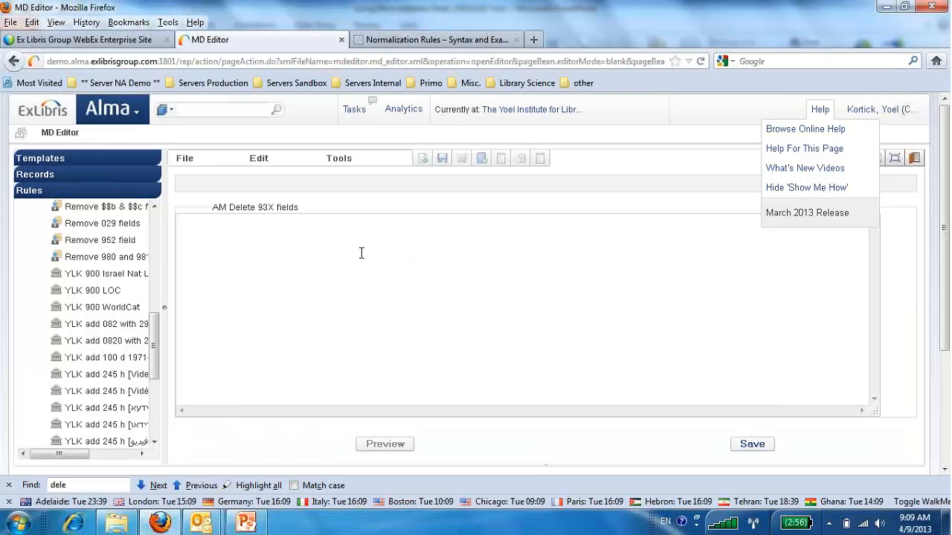
# Paste the copied example code, rename the rule "Remove all 93X", set its action to removeField "93*", and save it.
pyautogui.hotkey('ctrl', 'v')
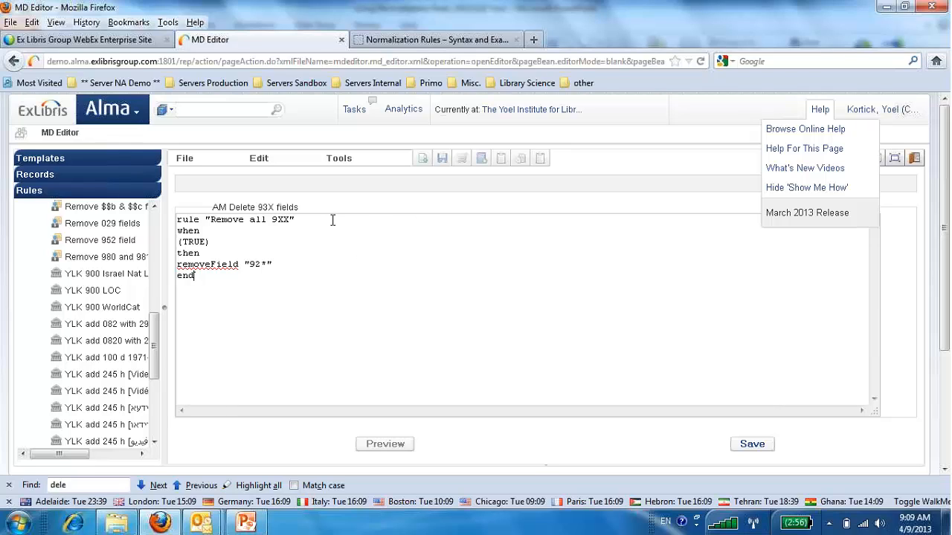
pyautogui.moveTo(290, 219); pyautogui.dragTo(297, 219)
pyautogui.moveTo(278, 220); pyautogui.dragTo(290, 219)
pyautogui.write('38')
pyautogui.moveTo(256, 263)
pyautogui.mouseDown()
pyautogui.moveTo(267, 264)
pyautogui.moveTo(255, 264)
pyautogui.mouseUp()
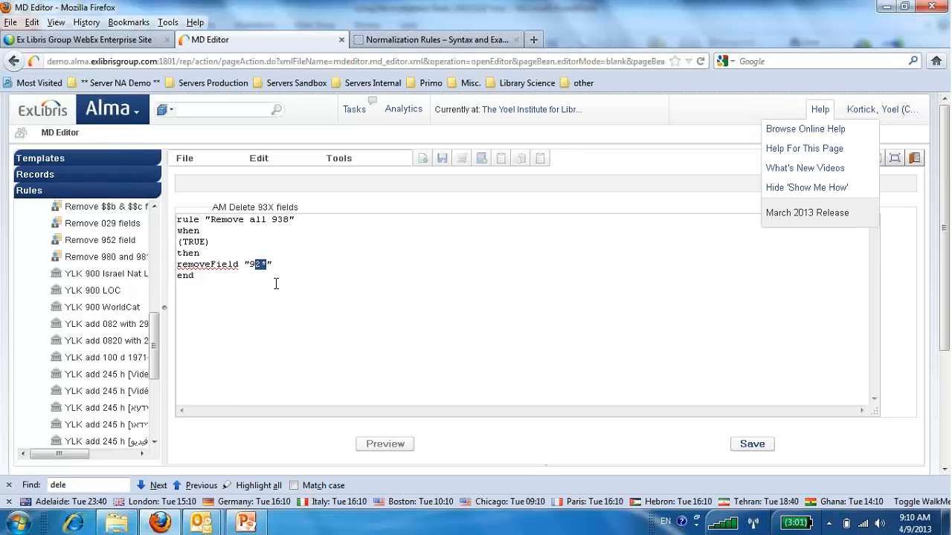
pyautogui.write('38')
pyautogui.moveTo(290, 219); pyautogui.dragTo(284, 220)
pyautogui.write('X')
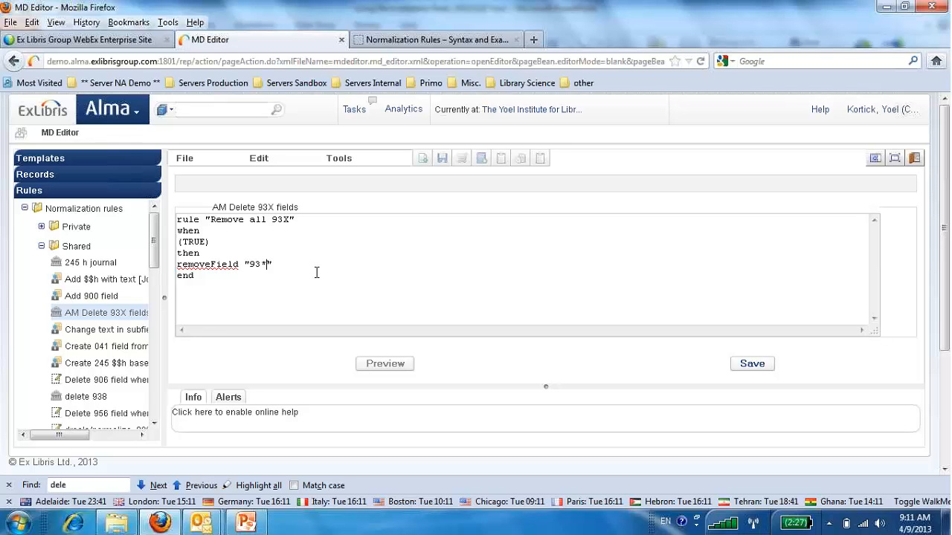
pyautogui.click(766, 368)
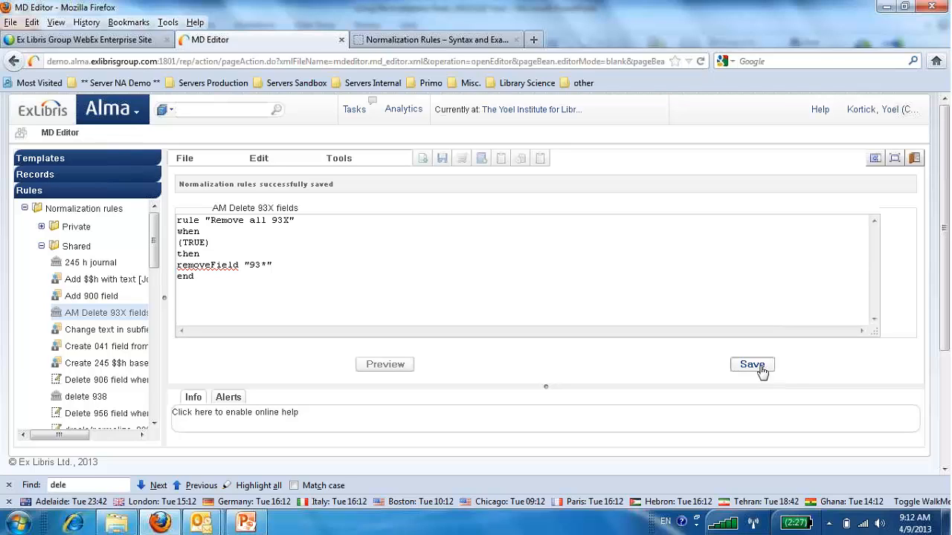
# Search the repository for "any record" and open the Journal of crustacean biology record for editing.
pyautogui.click(219, 110)
pyautogui.write('any')
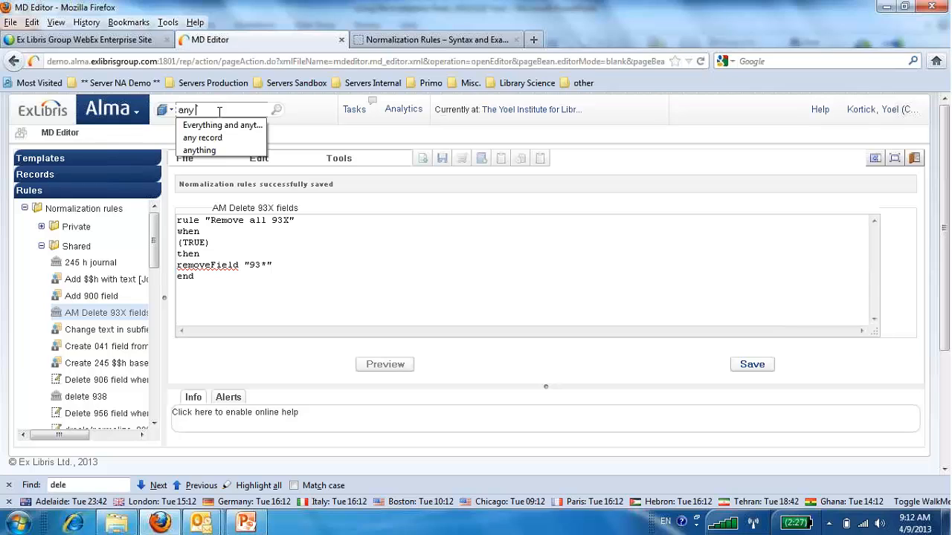
pyautogui.write(' record')
pyautogui.press('Return')
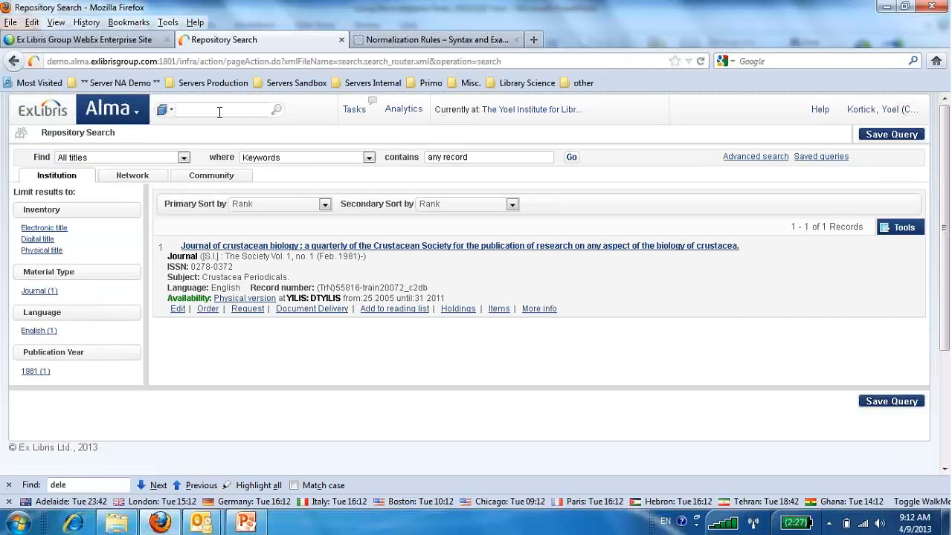
pyautogui.click(177, 311)
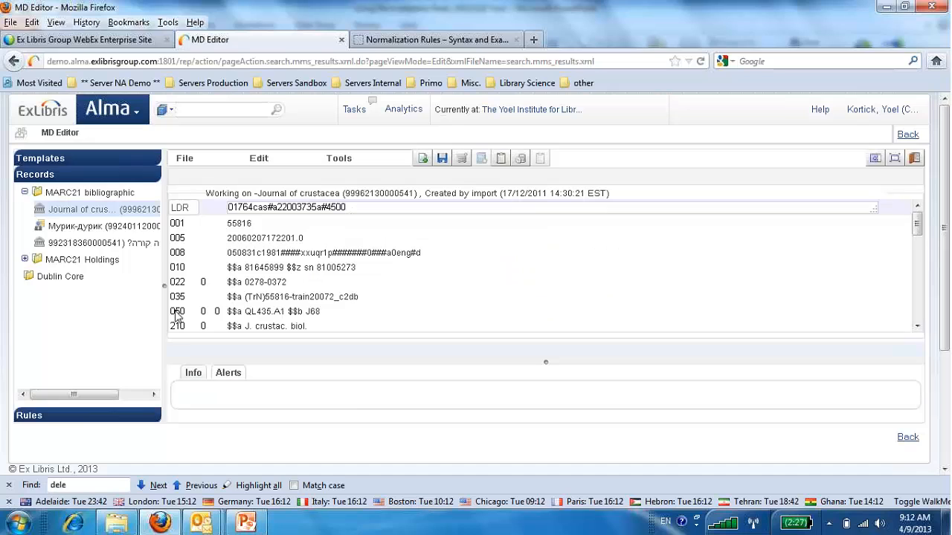
# Add a 938 field containing "$$a Whales" to the journal's bibliographic record.
pyautogui.click(262, 159)
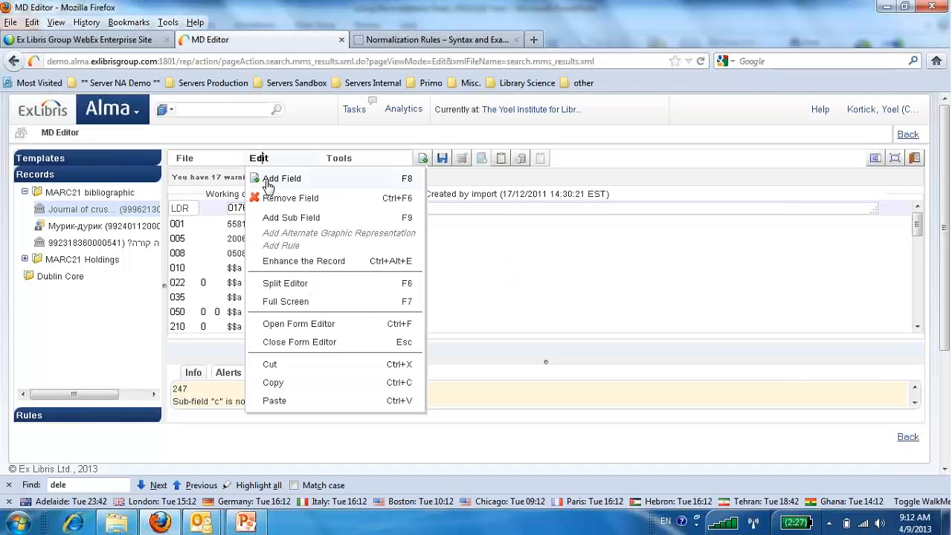
pyautogui.click(265, 179)
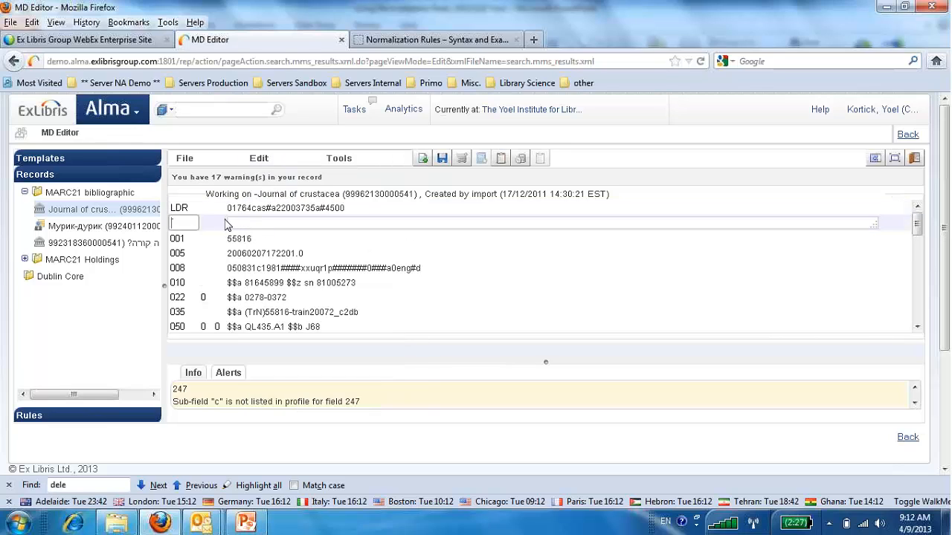
pyautogui.write('938')
pyautogui.press('Tab')
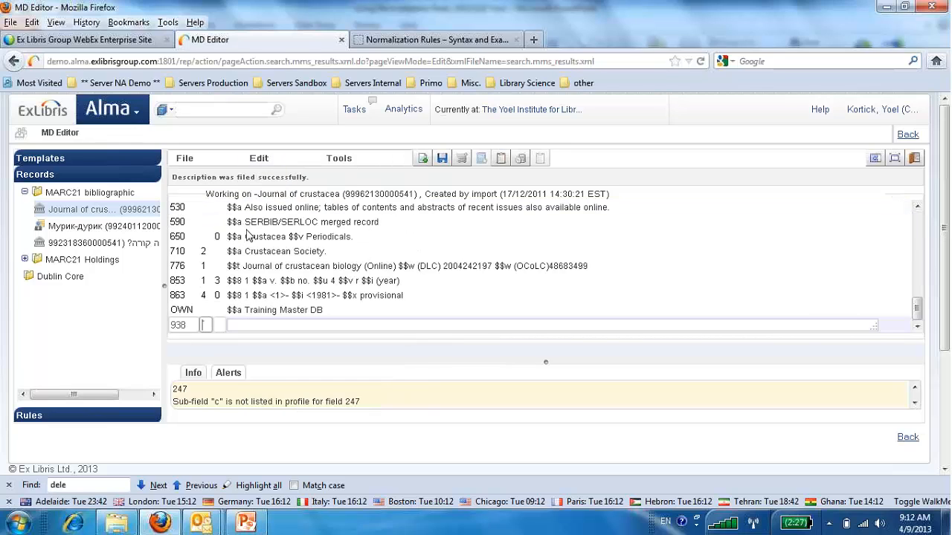
pyautogui.click(245, 323)
pyautogui.write('$$a  Whales')
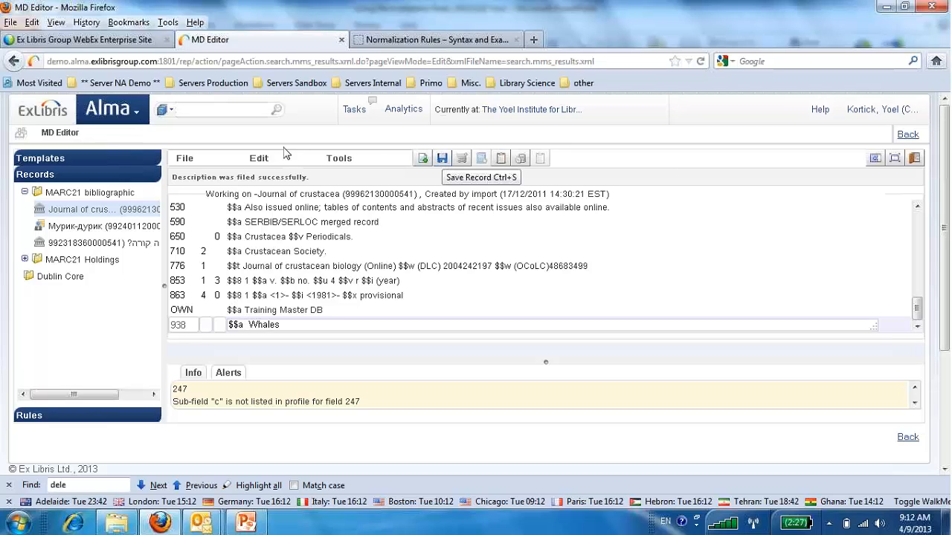
# Add another 938 field with first indicator 1 and "$$a Sharks", and save the record.
pyautogui.click(258, 158)
pyautogui.click(264, 180)
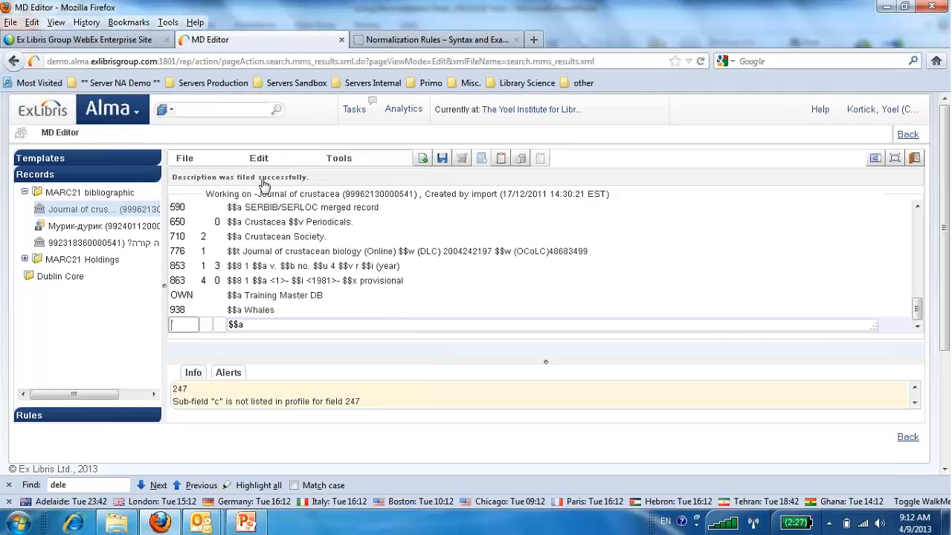
pyautogui.write('938 ')
pyautogui.write('1')
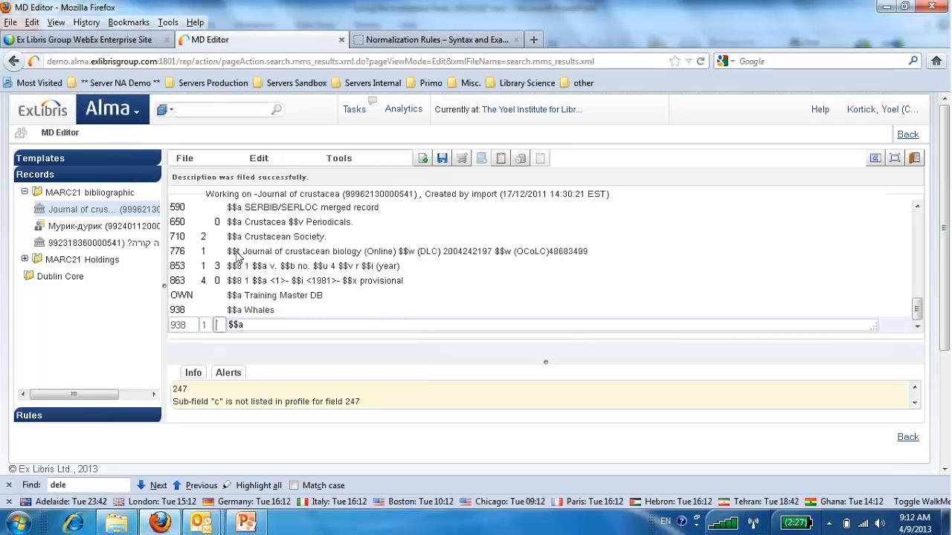
pyautogui.click(258, 325)
pyautogui.write('Sharks')
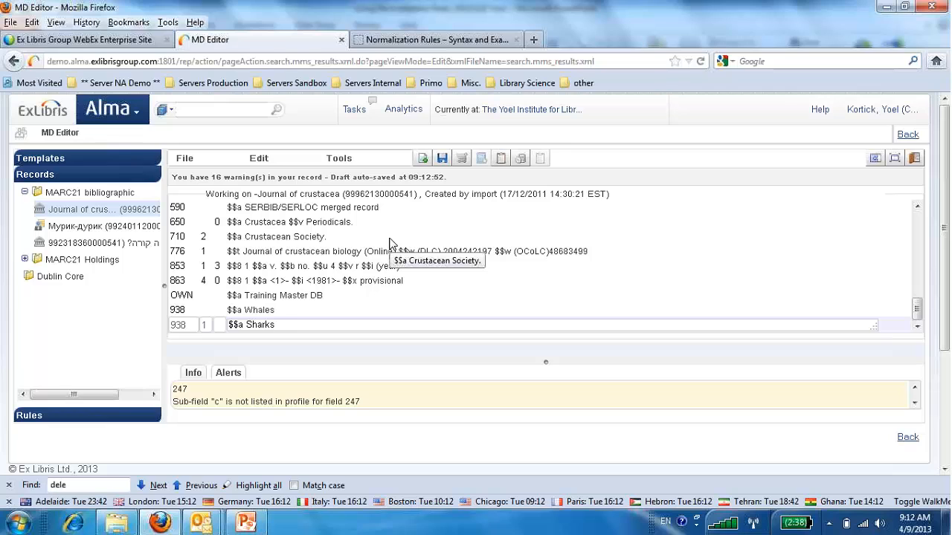
pyautogui.click(442, 160)
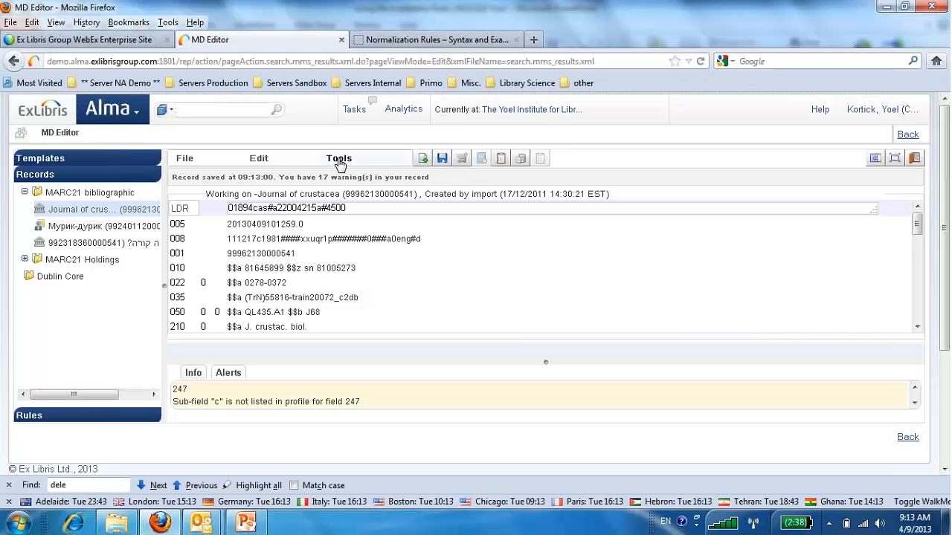
# Add a 934 field containing "$$a Turtles" to the record and save it.
pyautogui.click(259, 159)
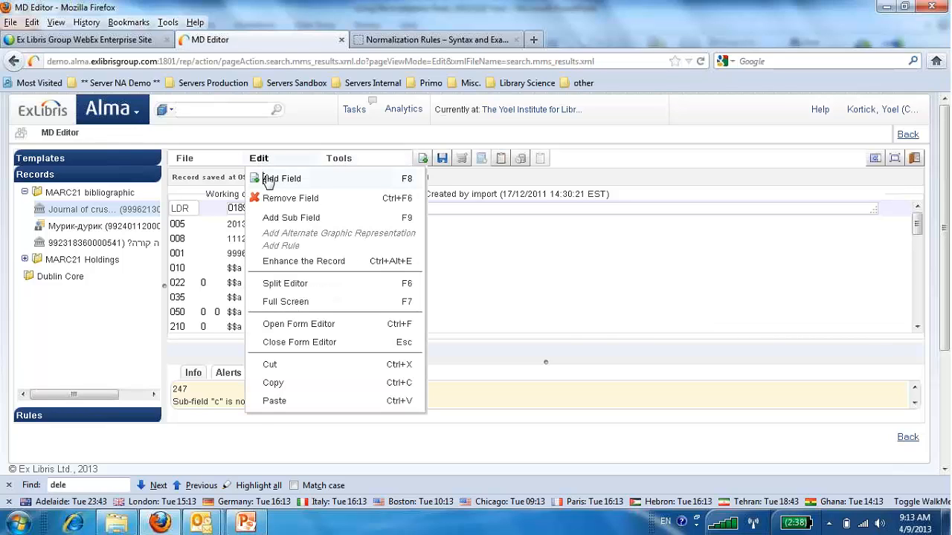
pyautogui.click(269, 180)
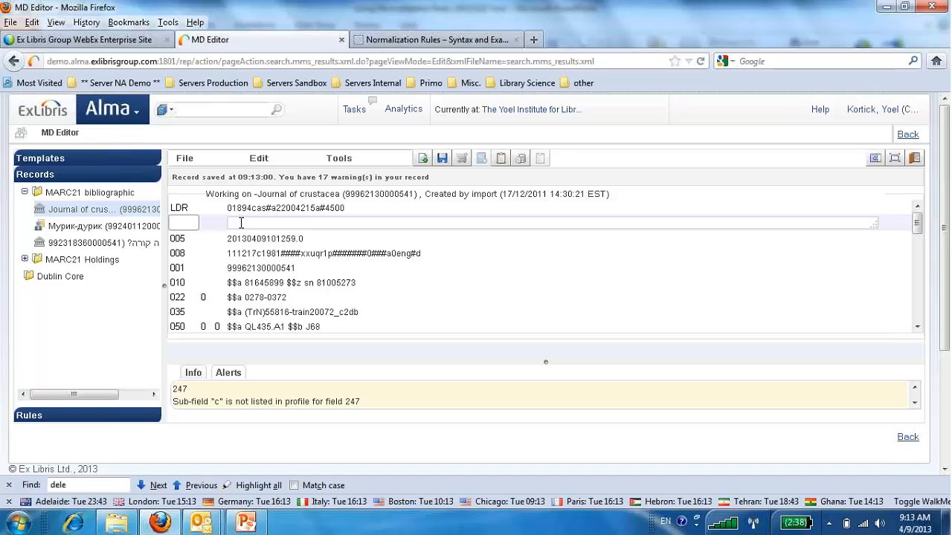
pyautogui.write('934')
pyautogui.press('Tab')
pyautogui.click(243, 323)
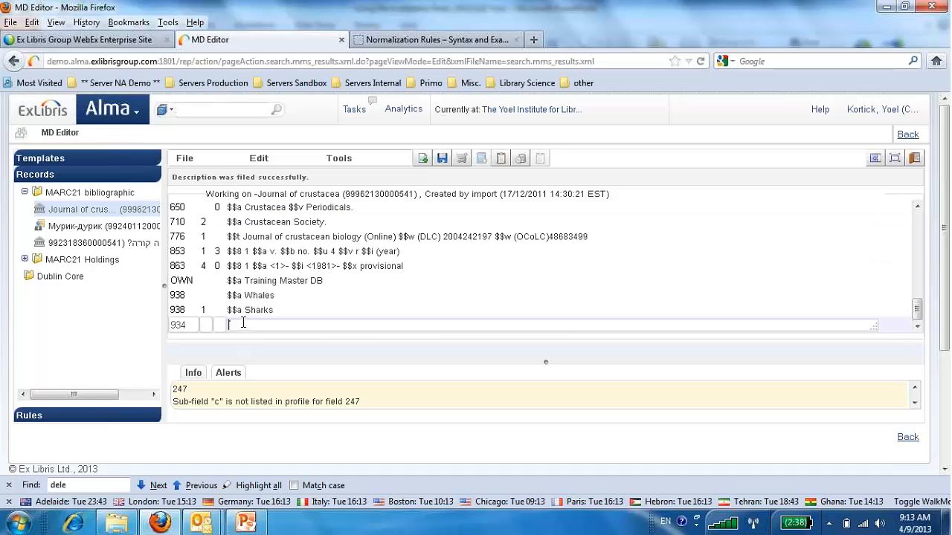
pyautogui.write('$$a Turtles')
pyautogui.click(442, 159)
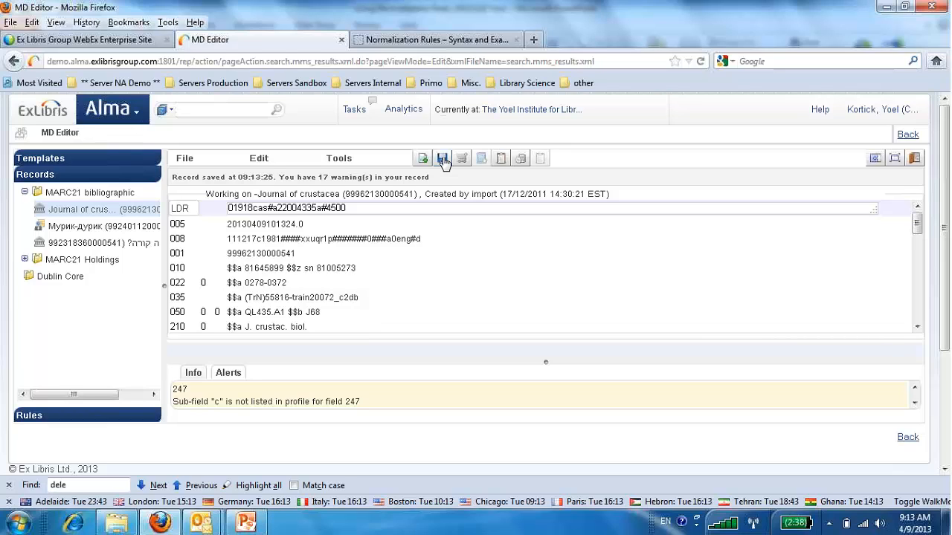
# Split the editor and open the shared rule "AM Delete 93X fields" for editing beside the journal record.
pyautogui.click(79, 409)
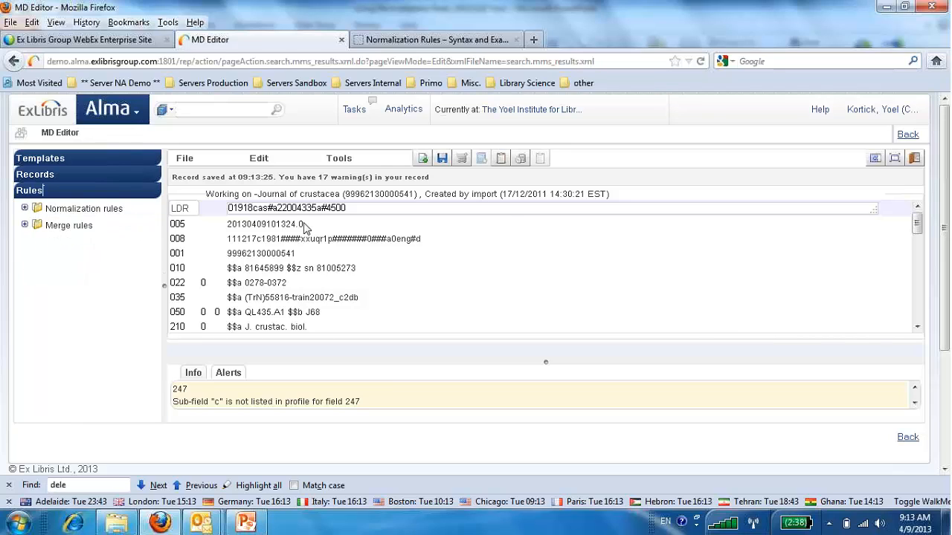
pyautogui.click(877, 161)
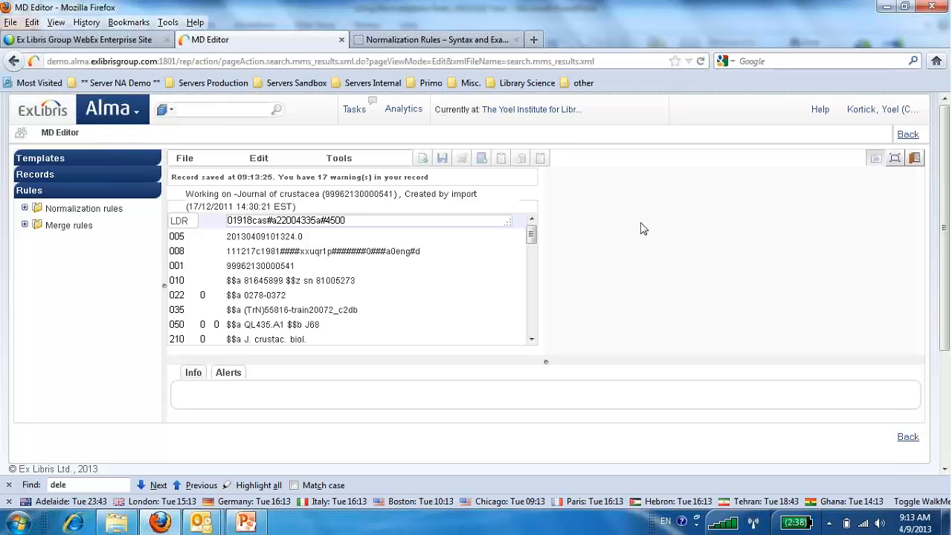
pyautogui.click(25, 208)
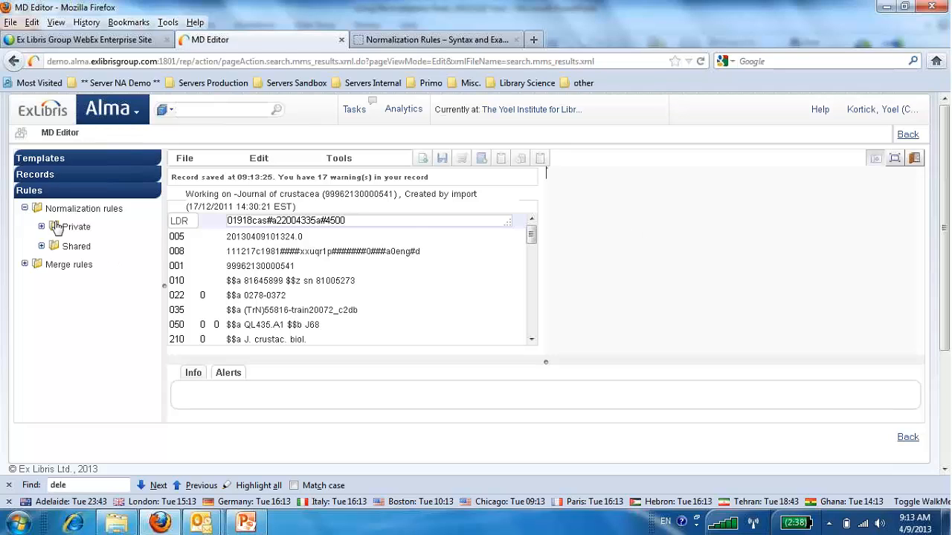
pyautogui.click(41, 246)
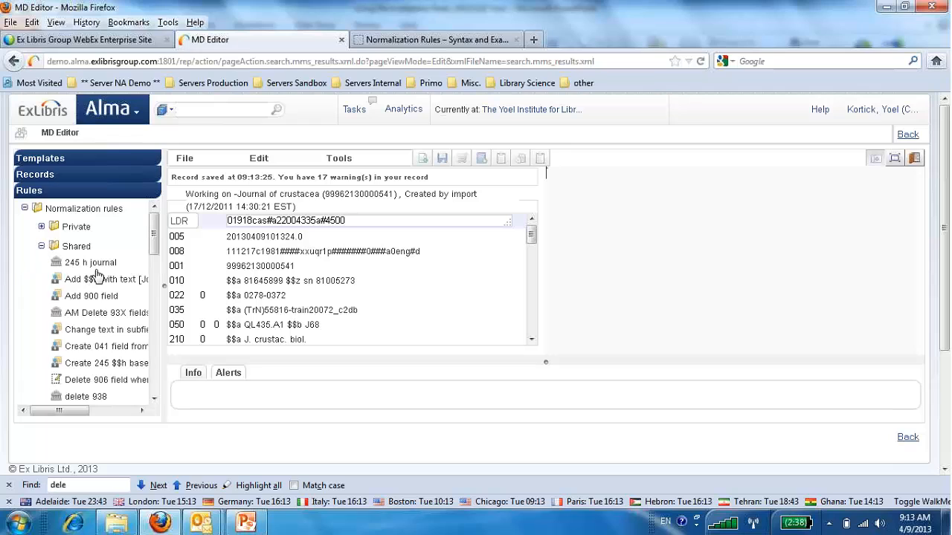
pyautogui.click(90, 316)
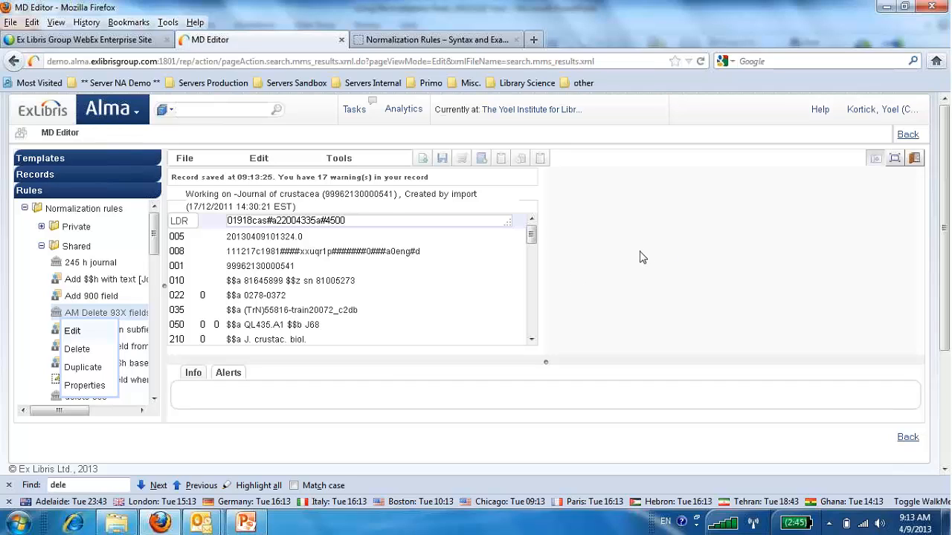
pyautogui.click(95, 333)
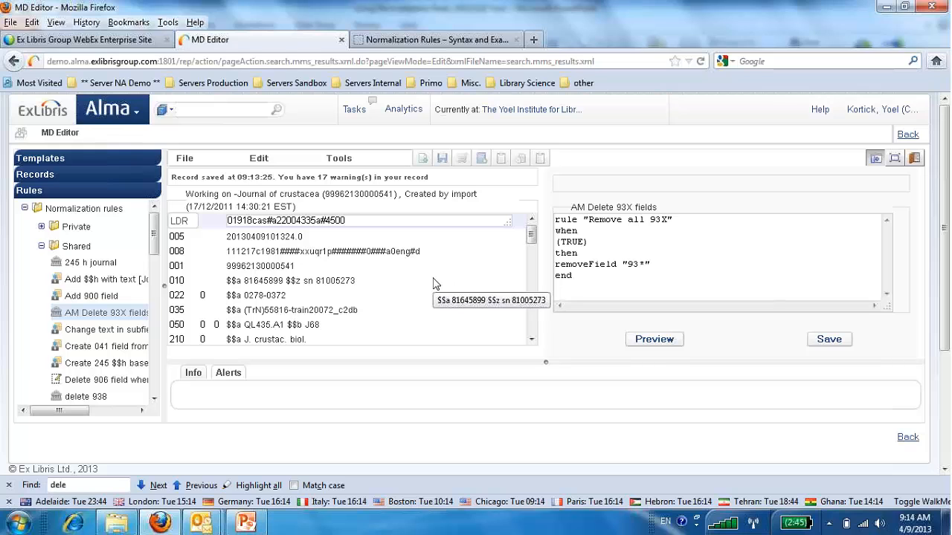
# Preview the normalization rule on the record and compare the last fields of the original and the preview.
pyautogui.click(647, 343)
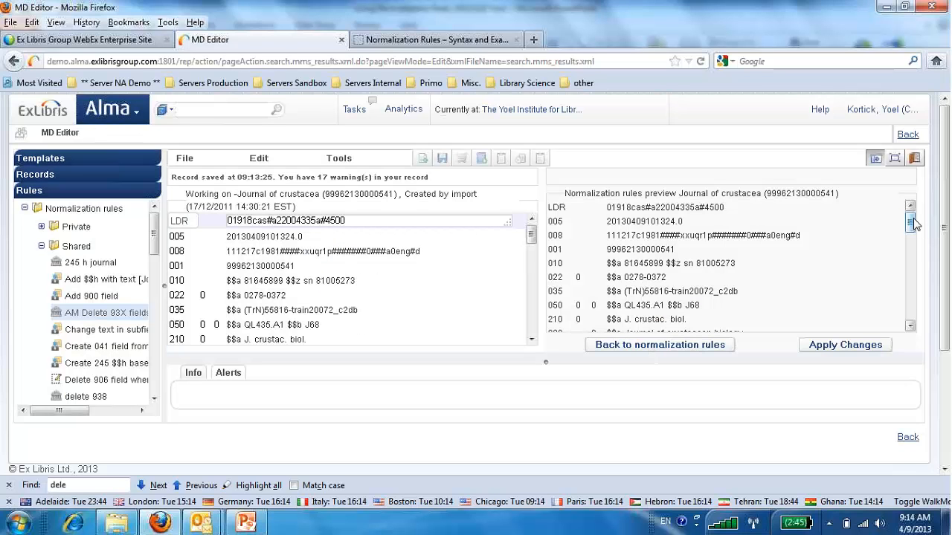
pyautogui.scroll(-3, 909, 220)
pyautogui.scroll(-5, 907, 265)
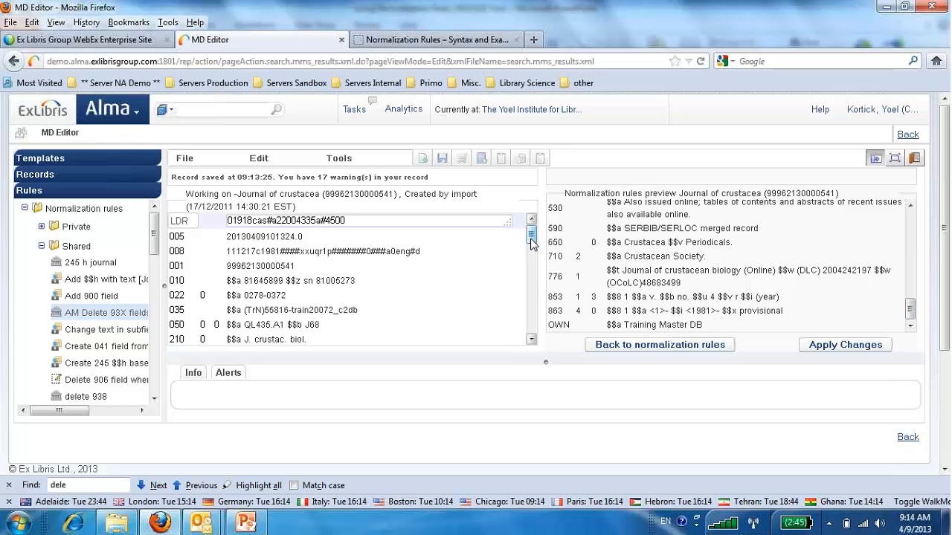
pyautogui.moveTo(533, 244); pyautogui.dragTo(535, 321)
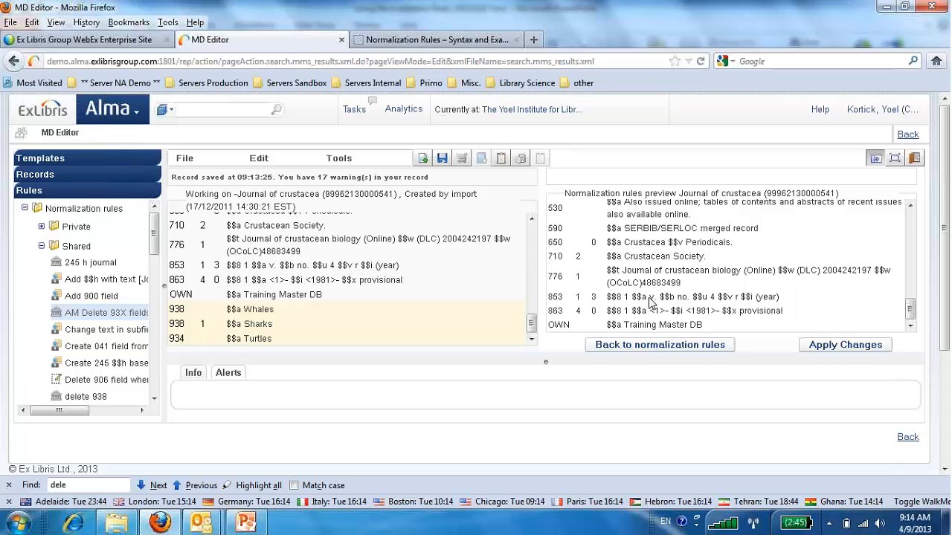
# Switch to the normalization rules help page and look through its example rules for adding, moving and replacing fields.
pyautogui.click(376, 42)
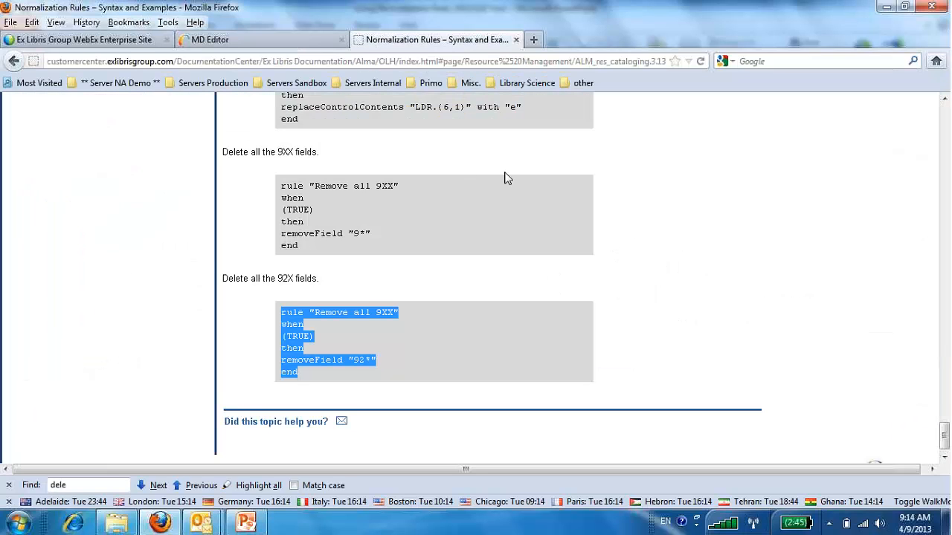
pyautogui.scroll(-1, 587, 186)
pyautogui.scroll(5, 612, 197)
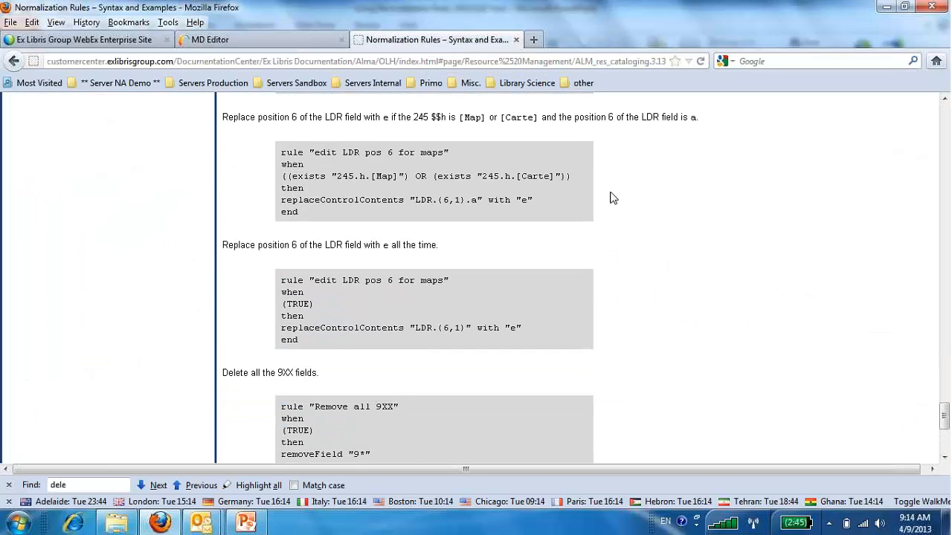
pyautogui.scroll(8, 612, 198)
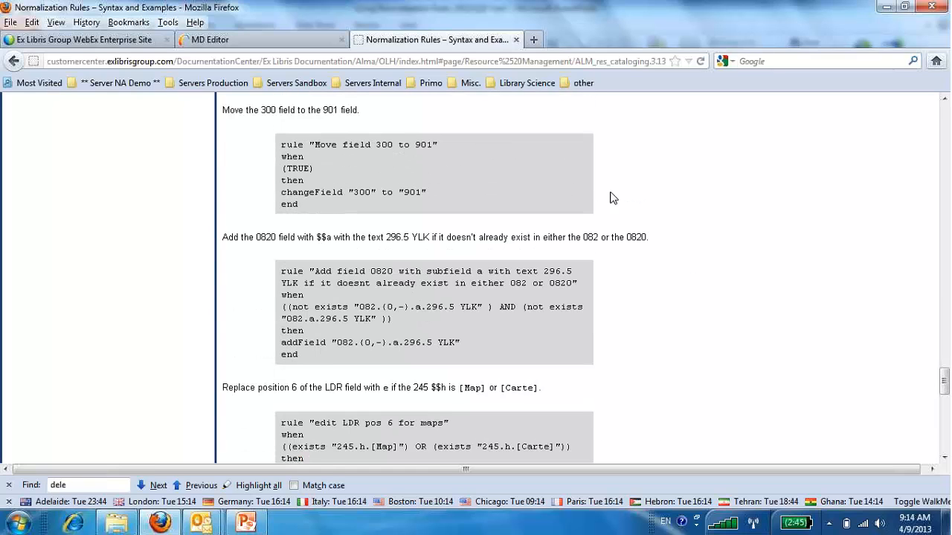
pyautogui.scroll(-2, 611, 198)
pyautogui.doubleClick(393, 237)
pyautogui.scroll(4, 644, 239)
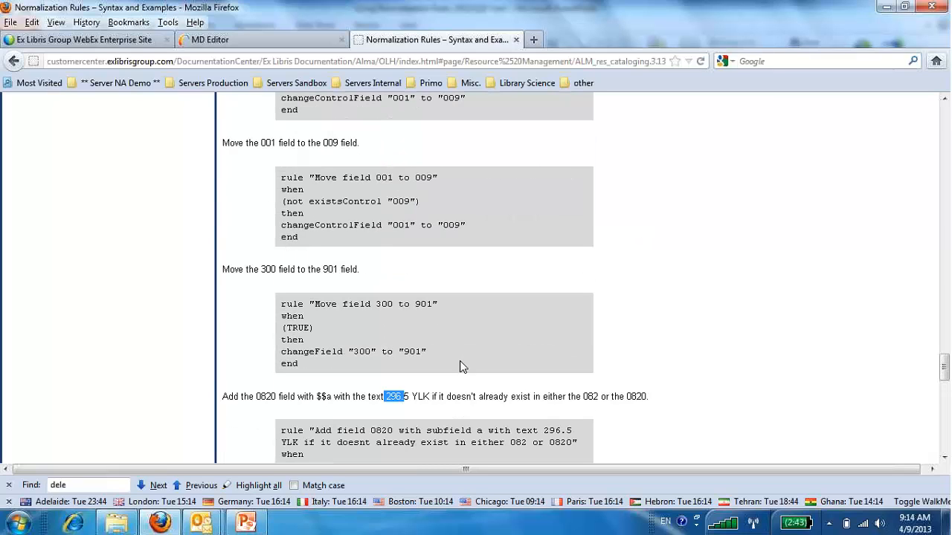
pyautogui.scroll(-4, 421, 428)
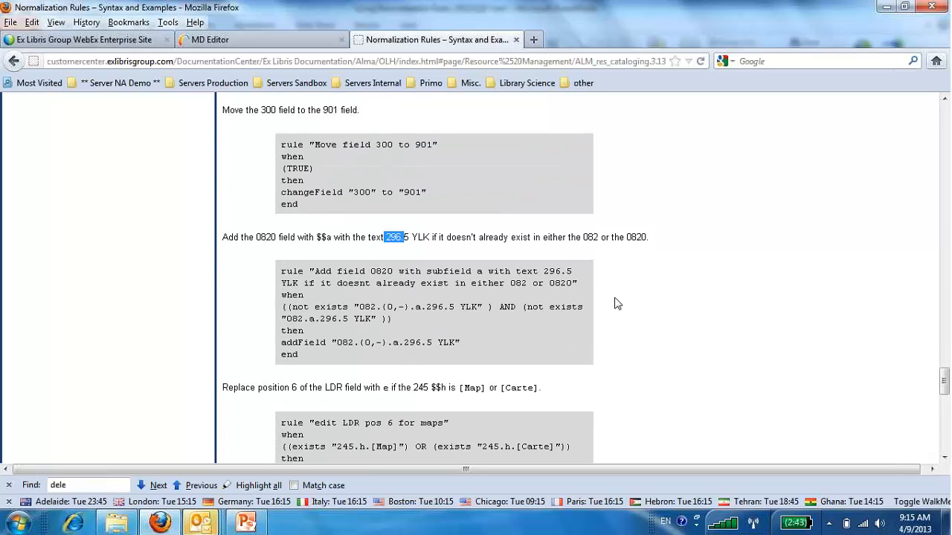
pyautogui.scroll(2, 666, 299)
pyautogui.scroll(8, 666, 299)
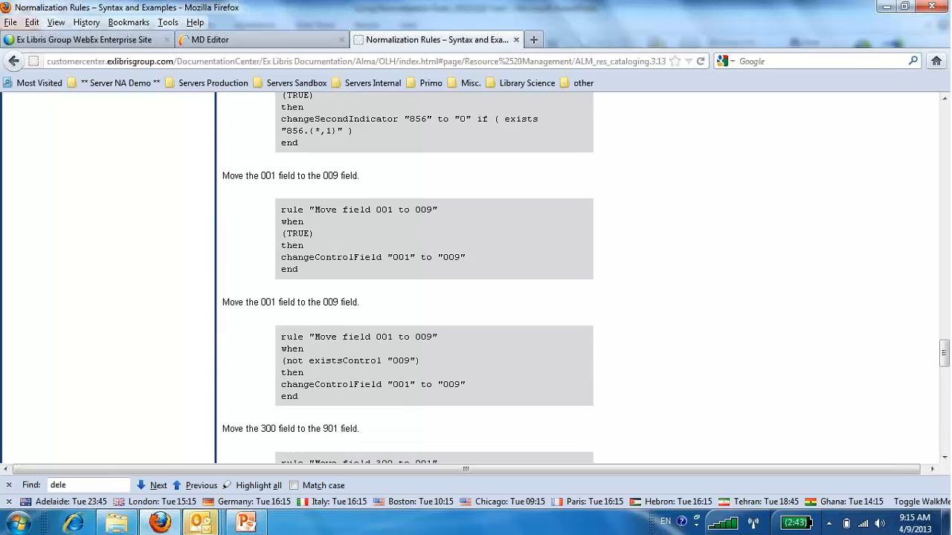
pyautogui.scroll(4, 654, 300)
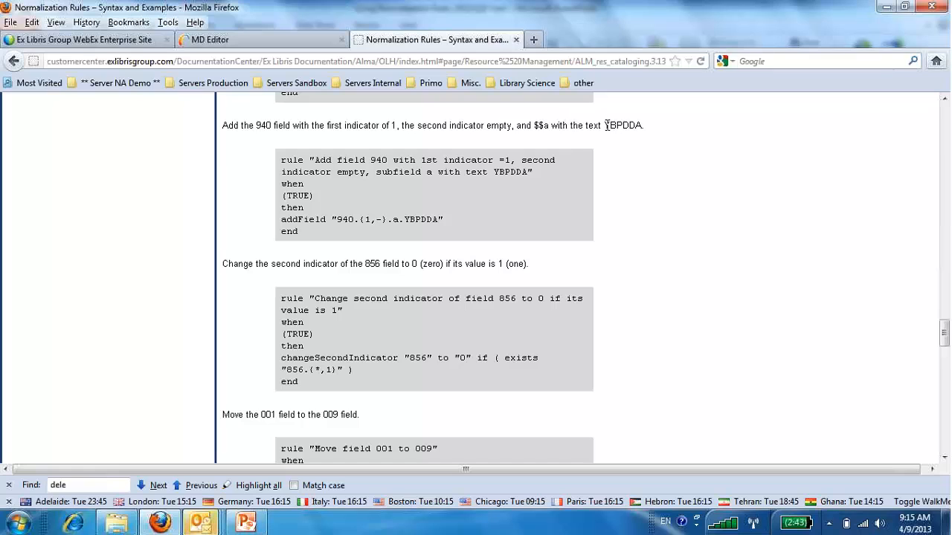
pyautogui.scroll(2, 349, 173)
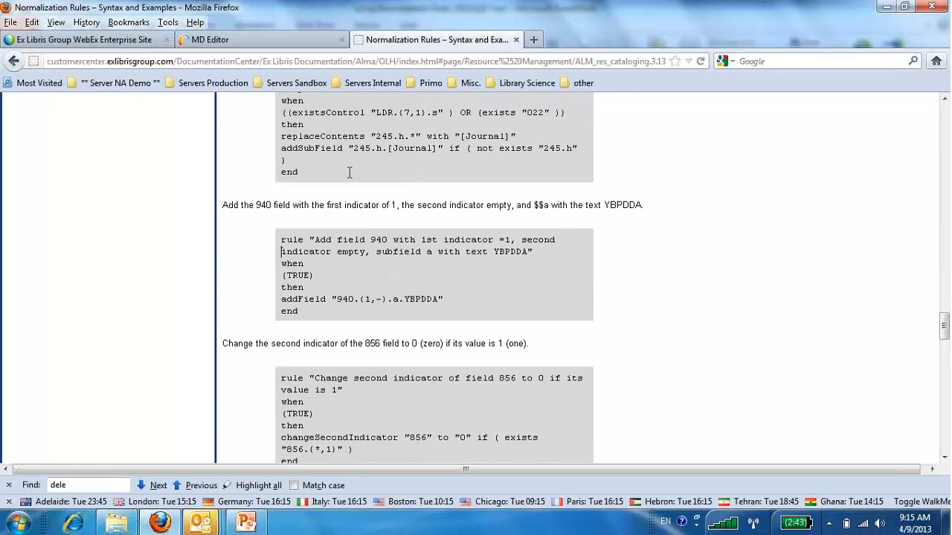
pyautogui.scroll(2, 349, 172)
pyautogui.scroll(4, 348, 171)
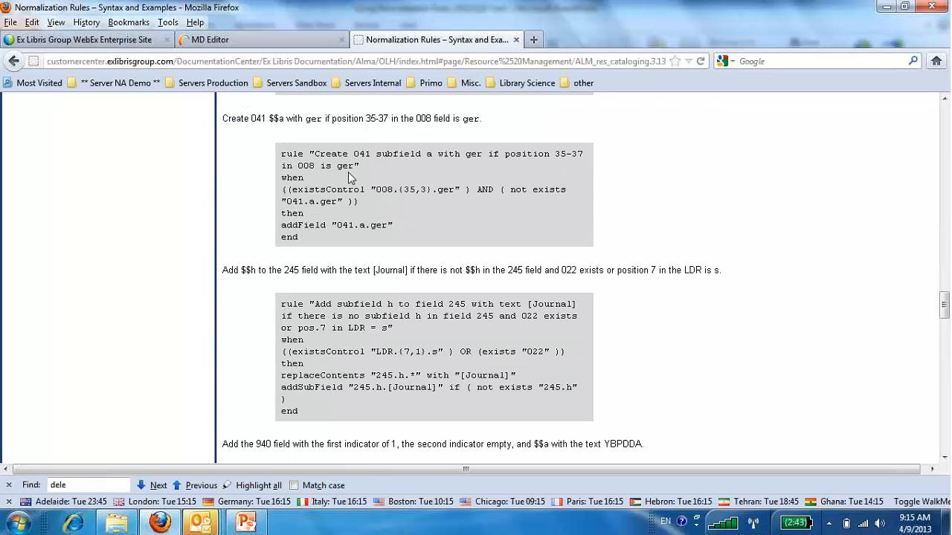
pyautogui.scroll(2, 348, 172)
pyautogui.scroll(4, 349, 178)
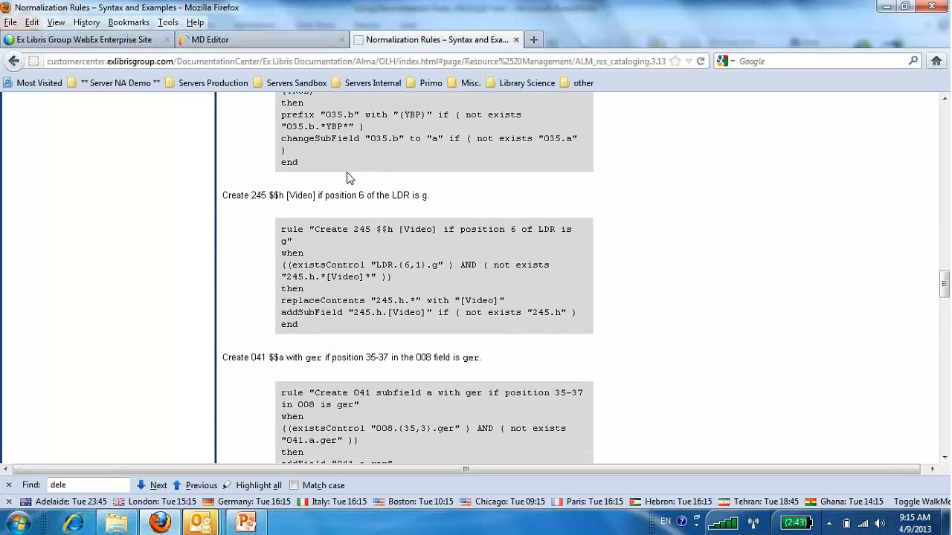
# Copy the help example rule that adds field 999 with $$a CR_RESTRICTED if it doesn't exist.
pyautogui.scroll(2, 350, 179)
pyautogui.scroll(8, 346, 176)
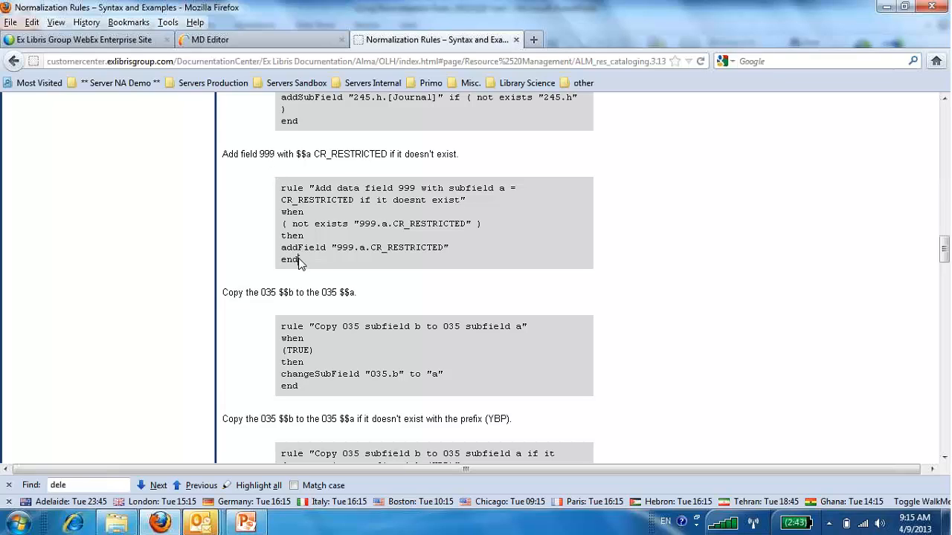
pyautogui.moveTo(299, 260); pyautogui.dragTo(281, 188)
pyautogui.rightClick(293, 193)
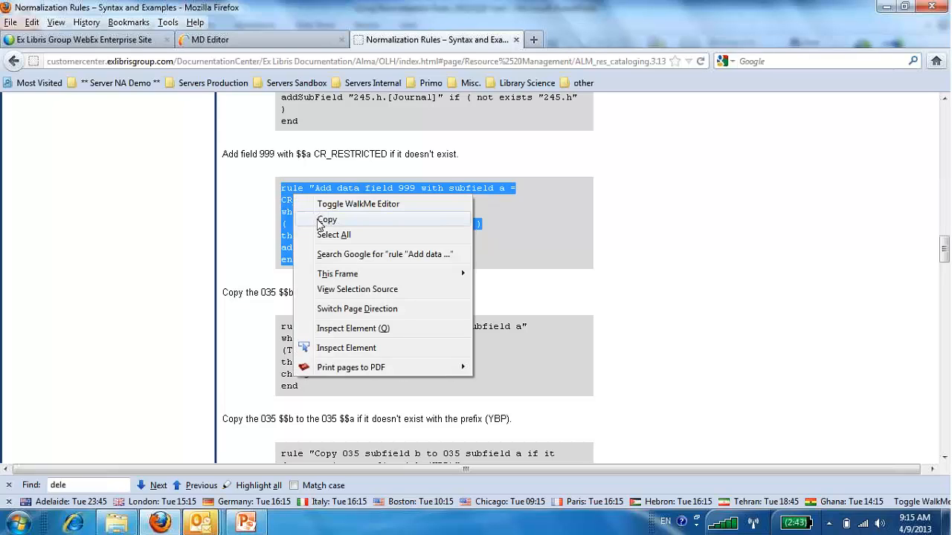
pyautogui.click(316, 221)
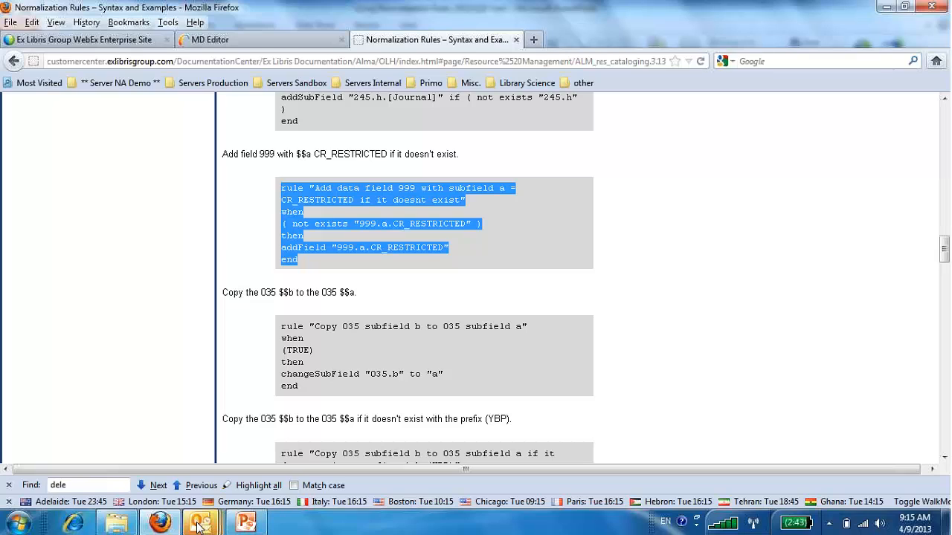
# Return to the MD Editor and close the rule preview so the journal record fills the editor.
pyautogui.moveTo(197, 524)
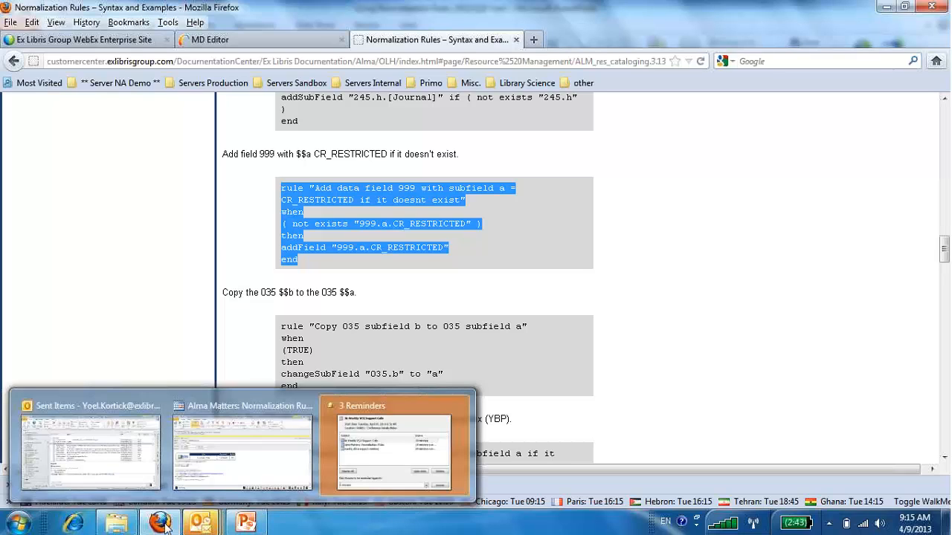
pyautogui.click(234, 41)
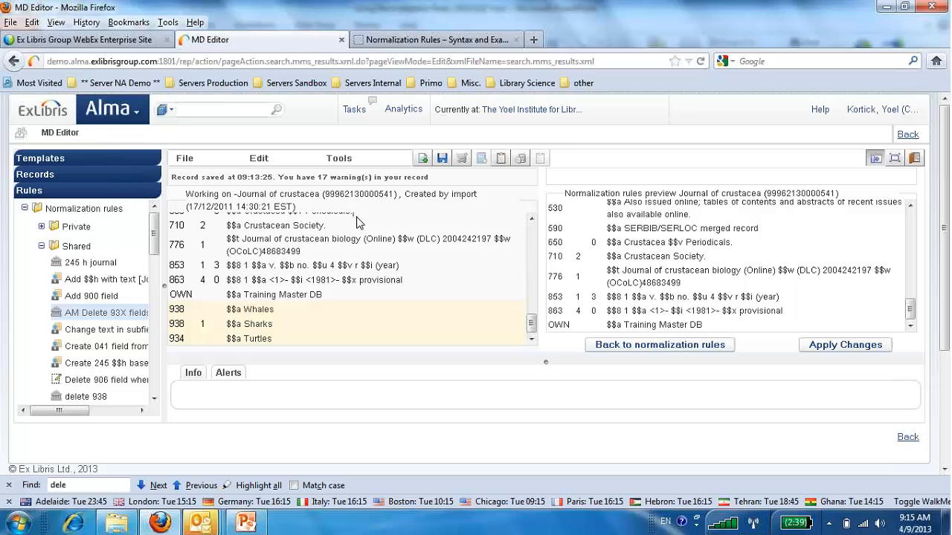
pyautogui.click(446, 227)
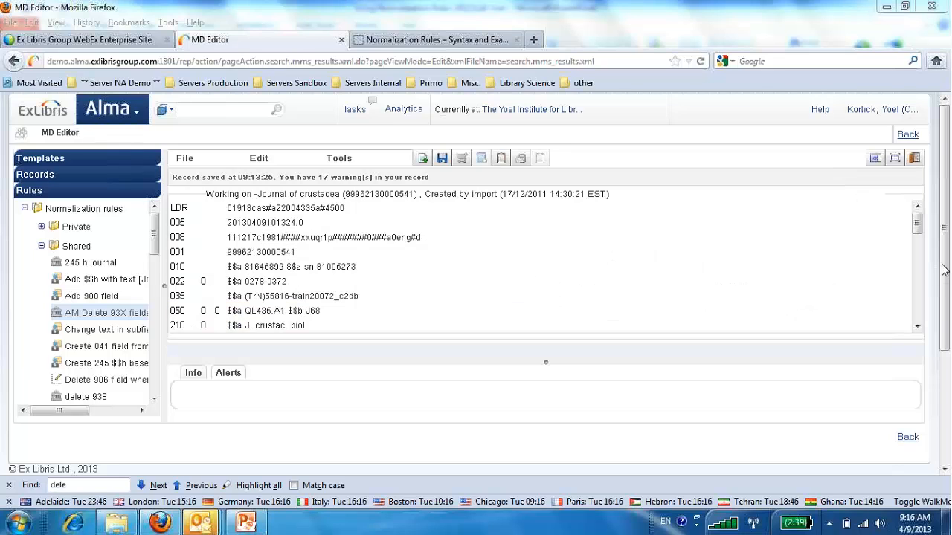
# Create a new shared, enabled normalization rule named "AM Add 900 field World Cat".
pyautogui.click(189, 164)
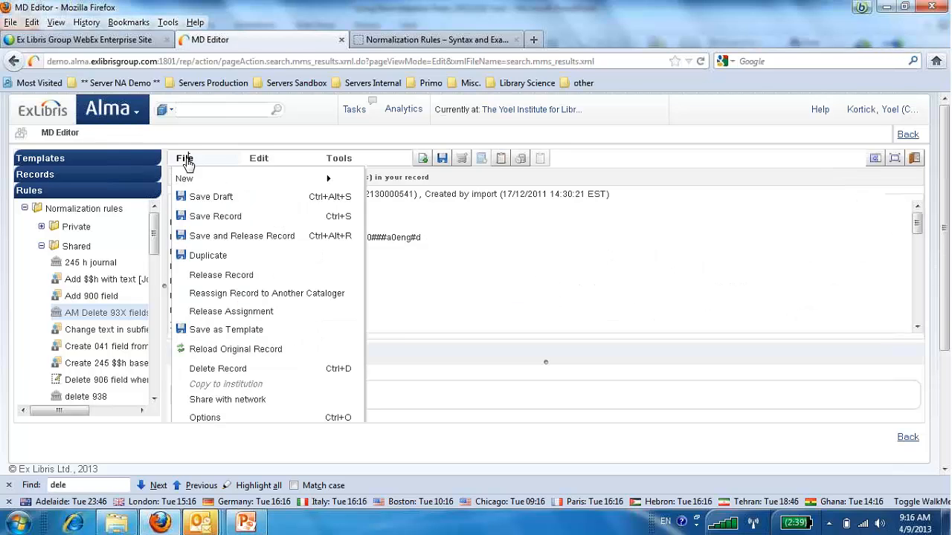
pyautogui.moveTo(185, 179)
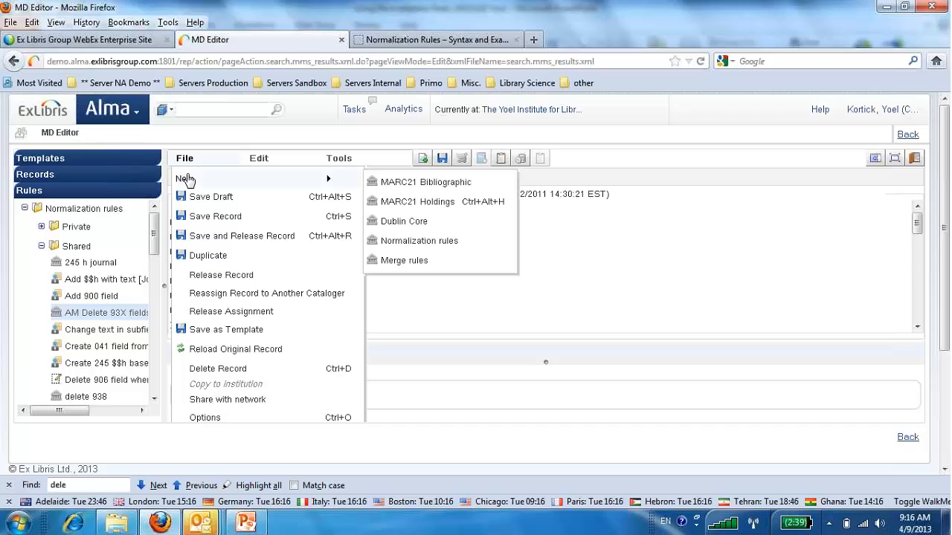
pyautogui.click(401, 246)
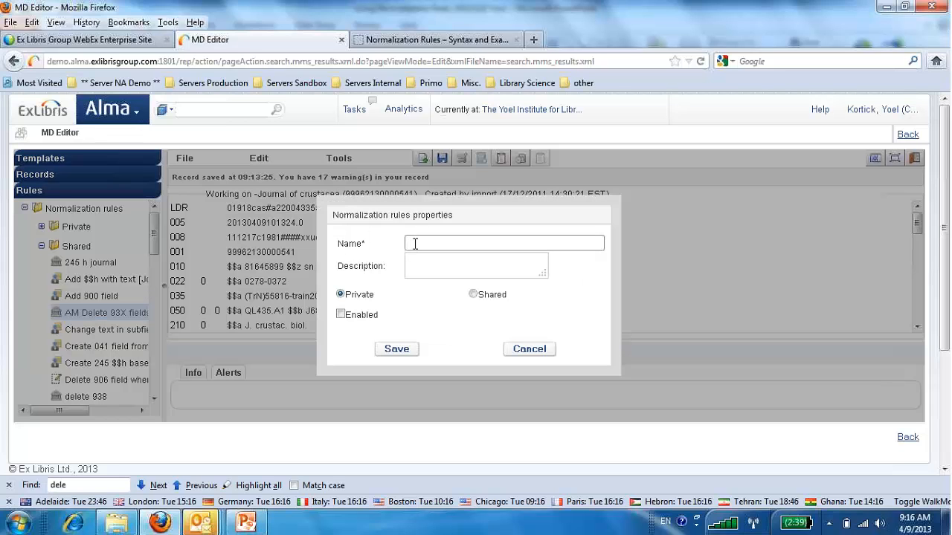
pyautogui.write('AM Add 900 field')
pyautogui.write('World Cat')
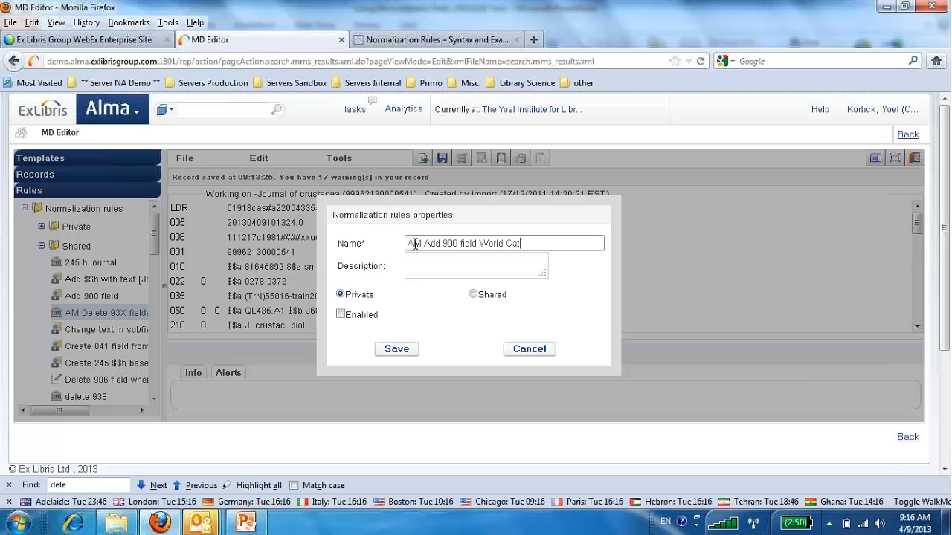
pyautogui.click(472, 294)
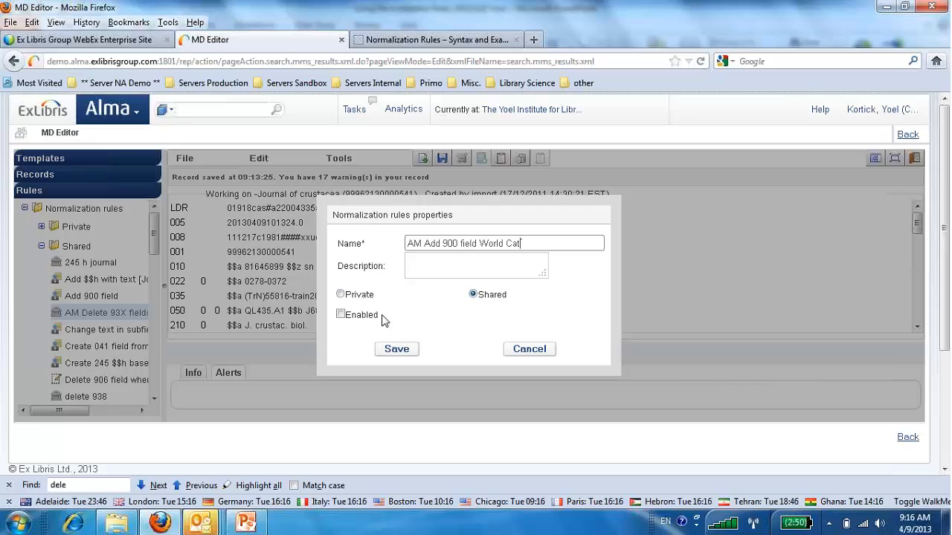
pyautogui.click(341, 315)
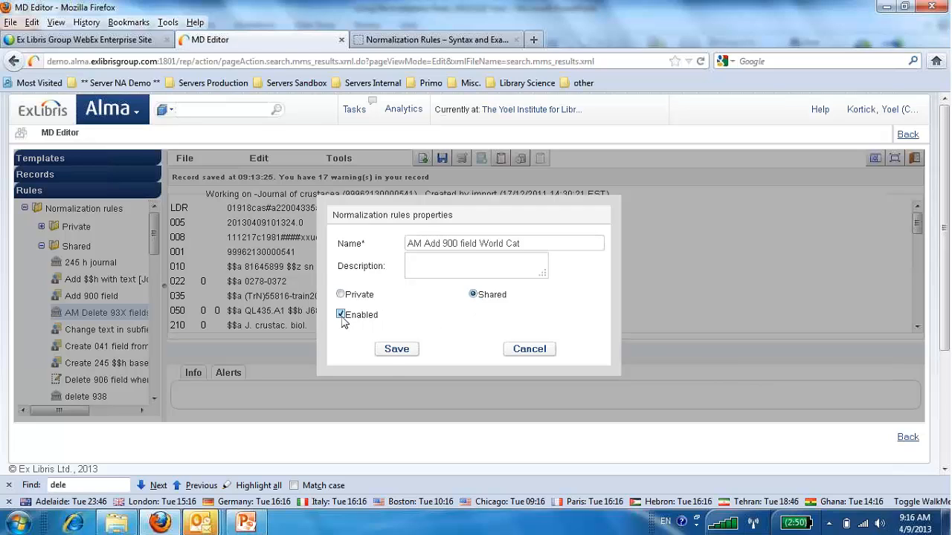
pyautogui.click(396, 349)
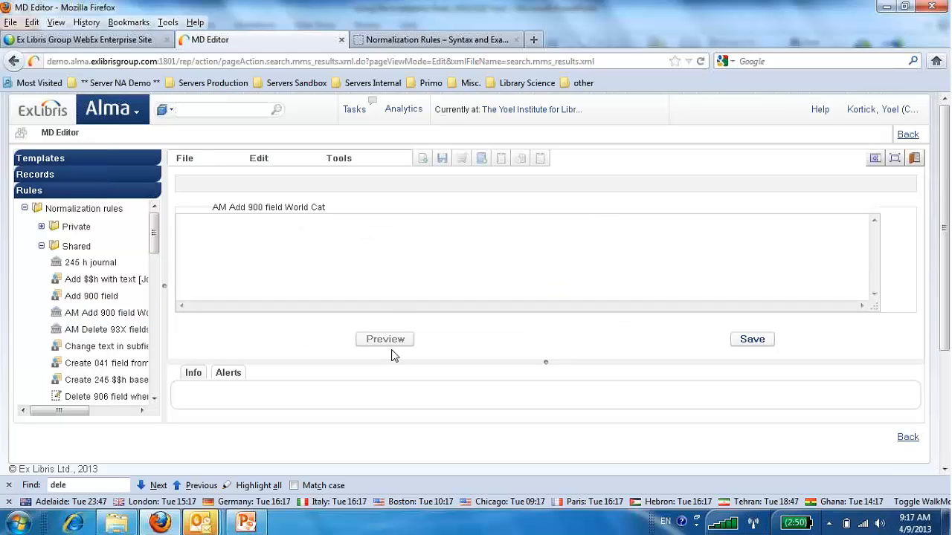
# Paste the copied example into the rule and change its title to field 900 with subfield a = "Copied from WorldCat".
pyautogui.click(361, 268)
pyautogui.hotkey('ctrl', 'v')
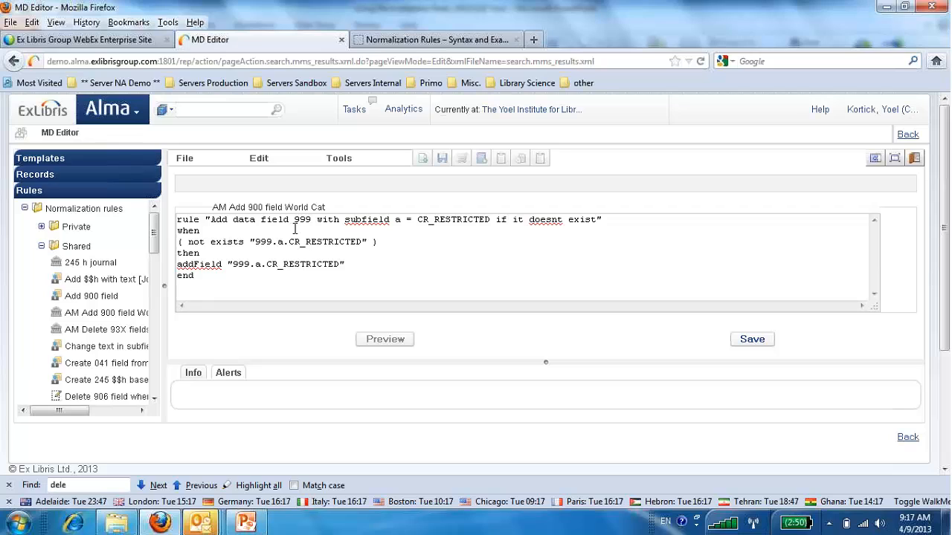
pyautogui.moveTo(299, 221); pyautogui.dragTo(311, 220)
pyautogui.write('00')
pyautogui.moveTo(417, 220); pyautogui.dragTo(492, 224)
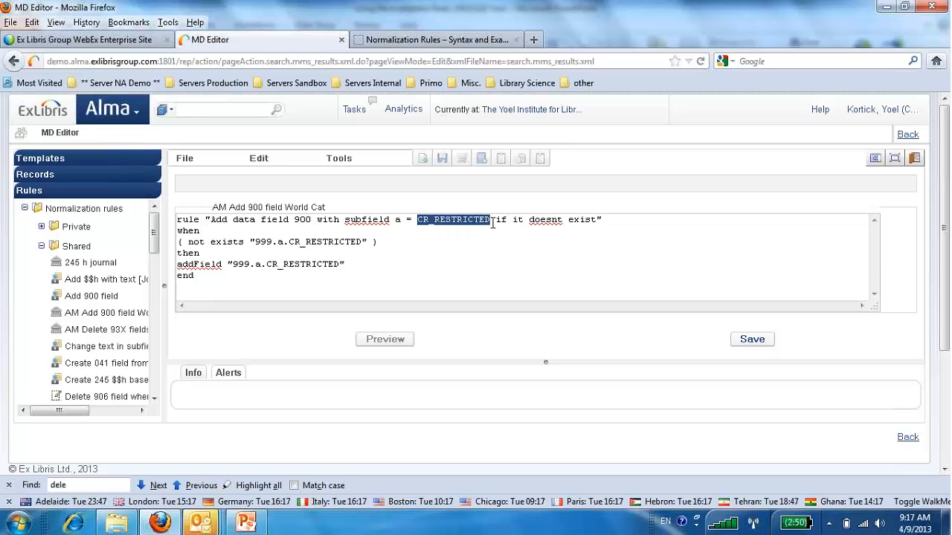
pyautogui.write('C')
pyautogui.write('opied from ')
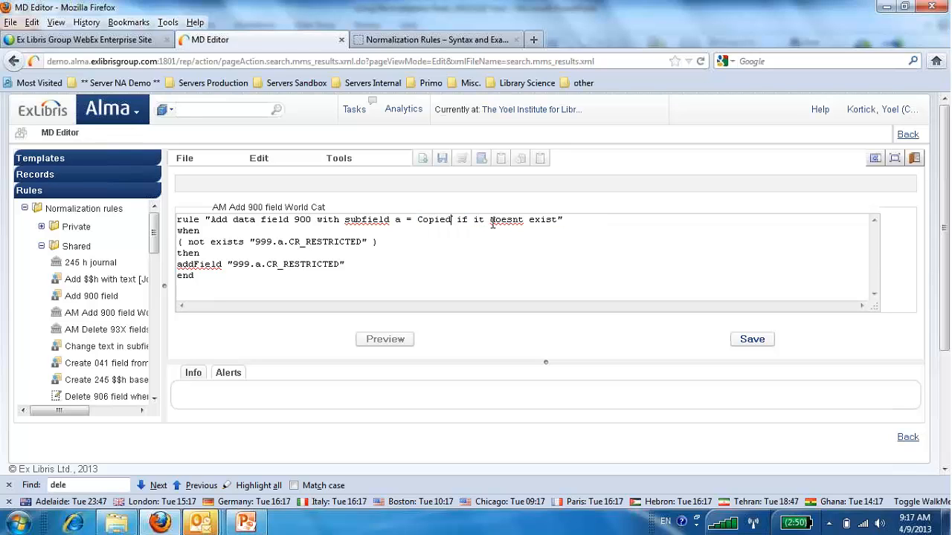
pyautogui.write('World')
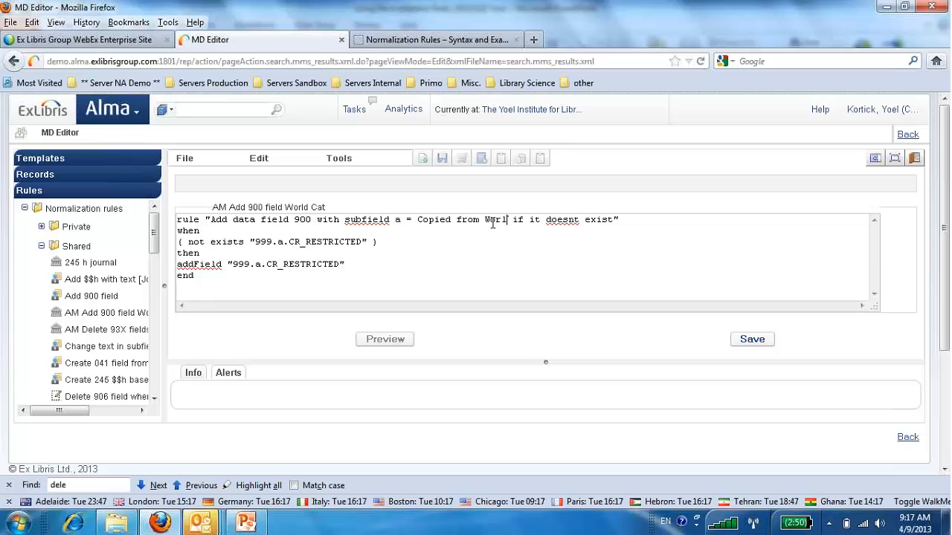
pyautogui.write('Cat')
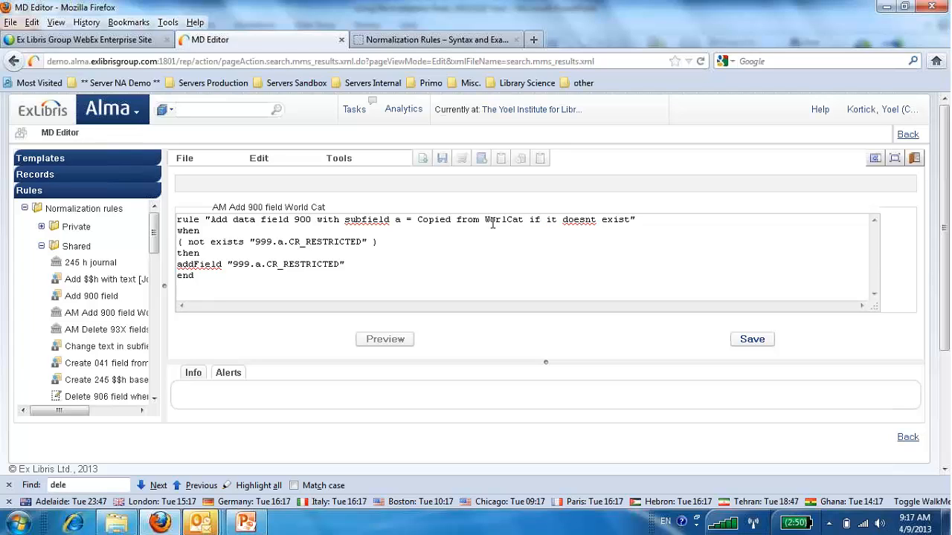
pyautogui.click(510, 219)
pyautogui.write('d')
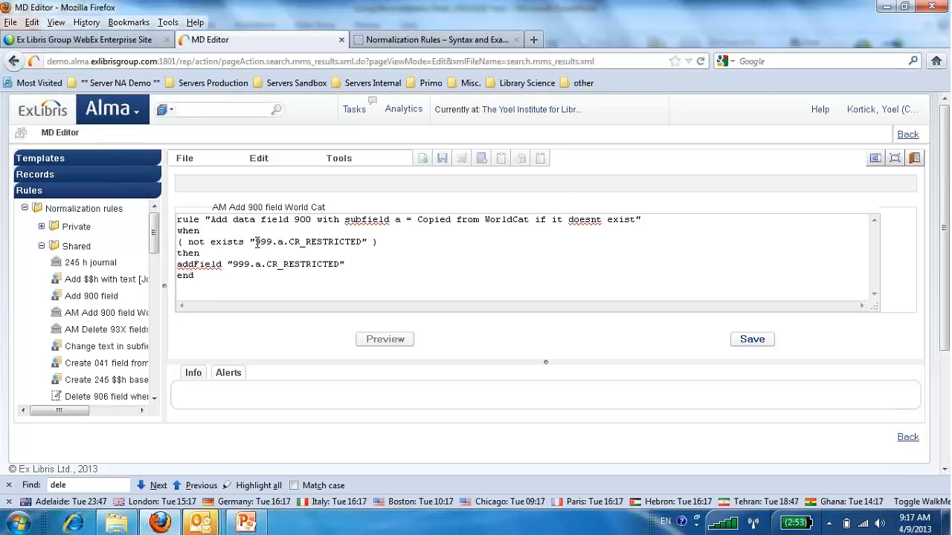
# Change the rule's "not exists" condition to "900.a.Copied from WorldCat", reusing the text from the title.
pyautogui.moveTo(256, 243)
pyautogui.mouseDown()
pyautogui.moveTo(275, 242)
pyautogui.moveTo(264, 239)
pyautogui.mouseUp()
pyautogui.write('900')
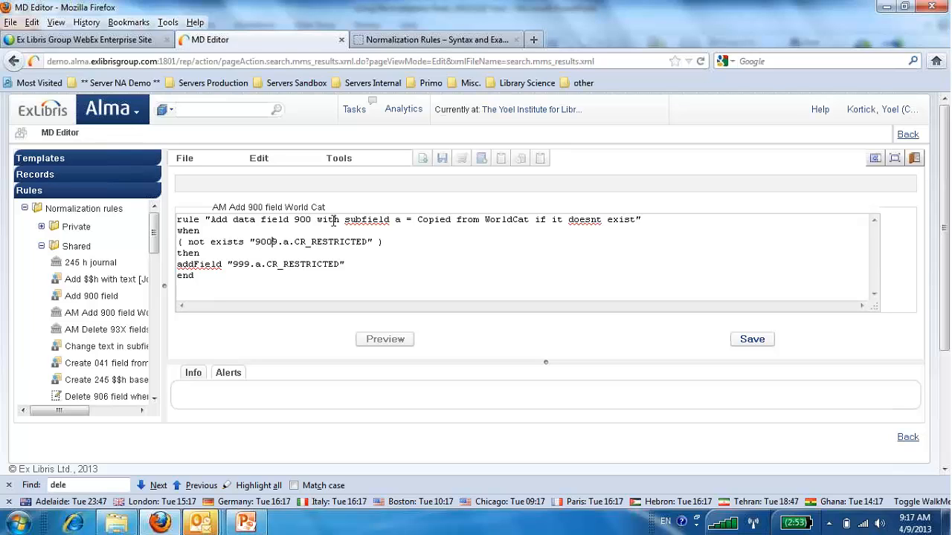
pyautogui.press('Delete')
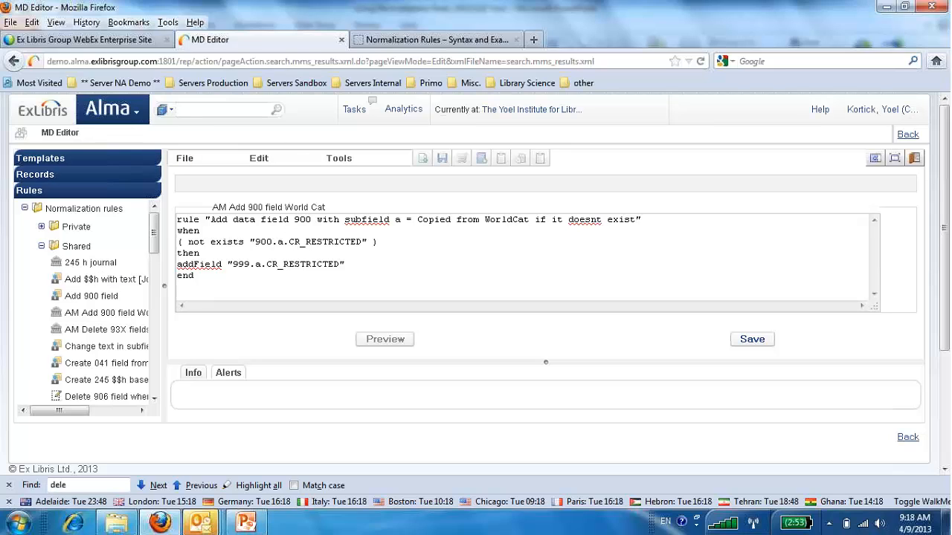
pyautogui.moveTo(418, 219); pyautogui.dragTo(530, 219)
pyautogui.hotkey('ctrl', 'c')
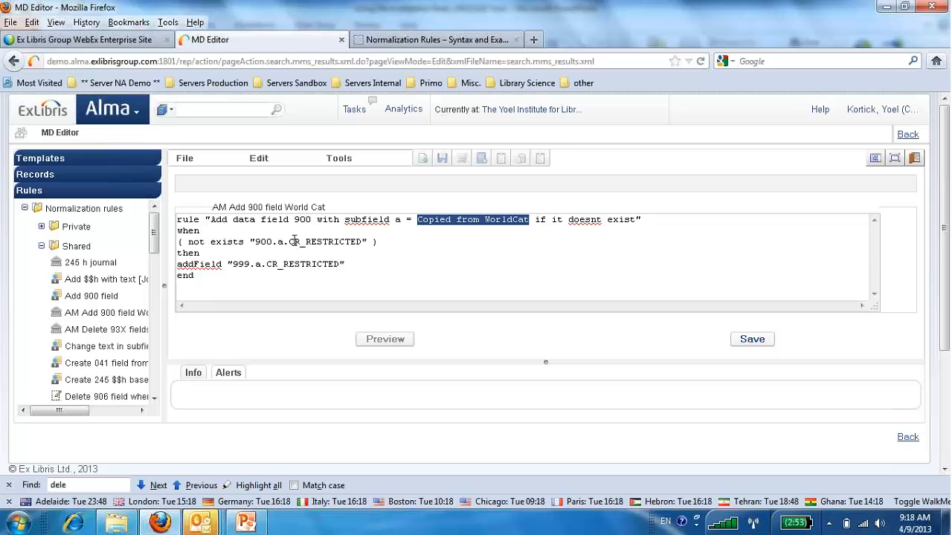
pyautogui.moveTo(288, 243); pyautogui.dragTo(364, 242)
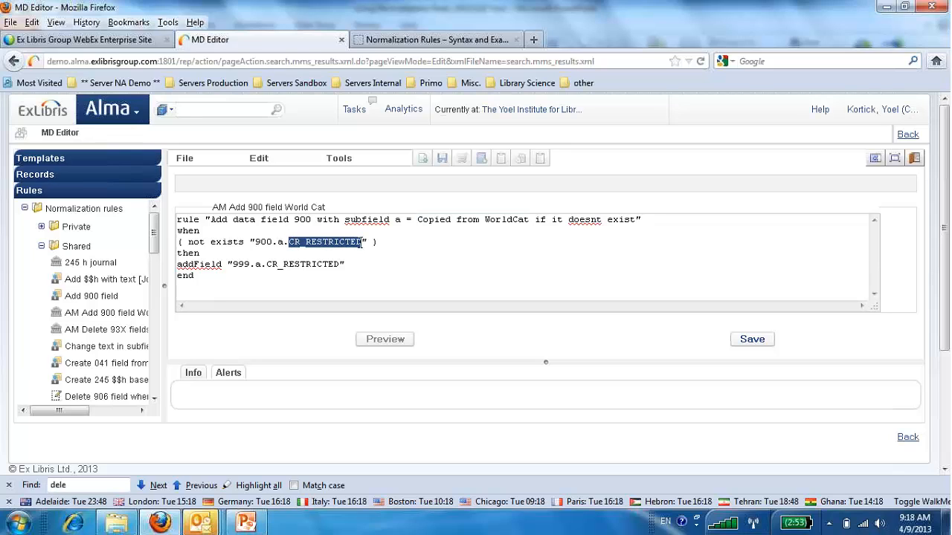
pyautogui.hotkey('ctrl', 'v')
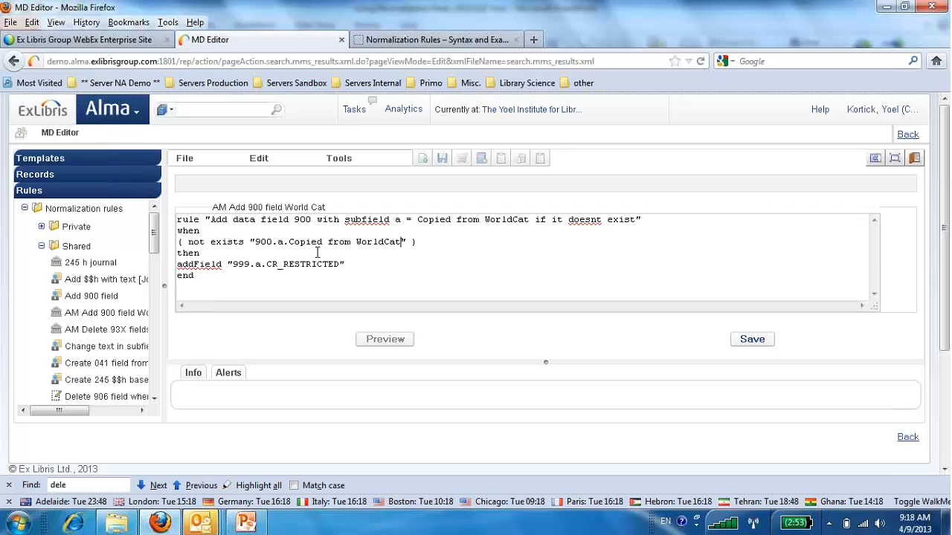
# Change the rule's addField action to "900.a.Copied from WorldCat".
pyautogui.moveTo(238, 265); pyautogui.dragTo(340, 268)
pyautogui.write('00')
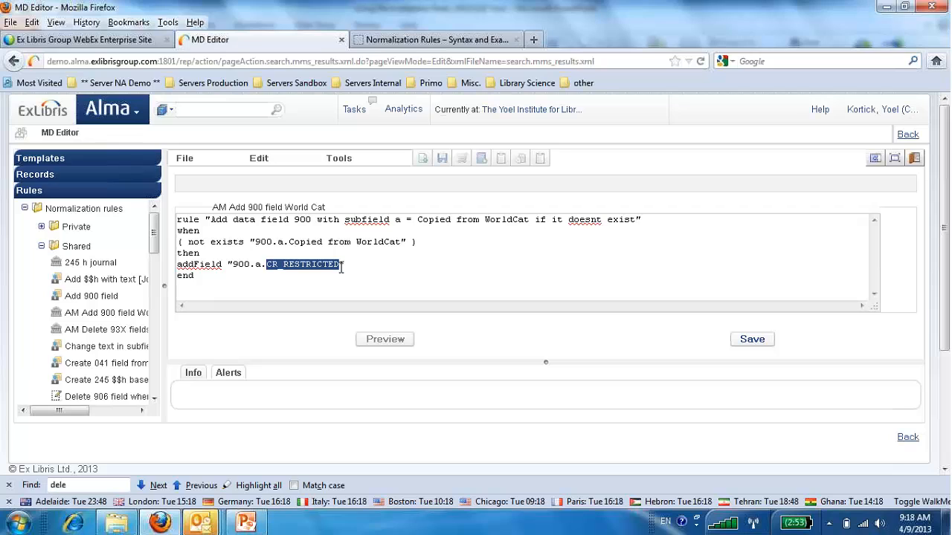
pyautogui.hotkey('ctrl', 'v')
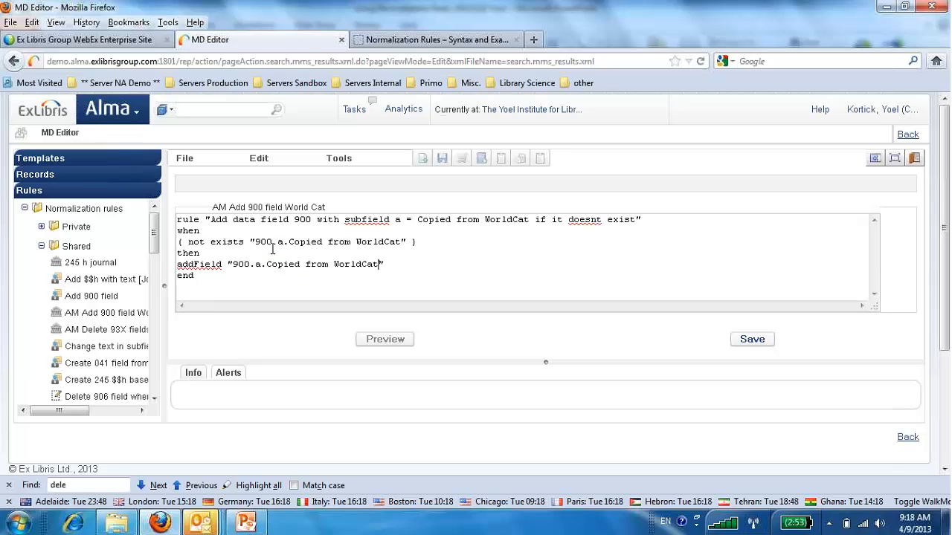
# Save the 900-field rule and open the Journal of crustacean biology record in the split editor.
pyautogui.click(751, 340)
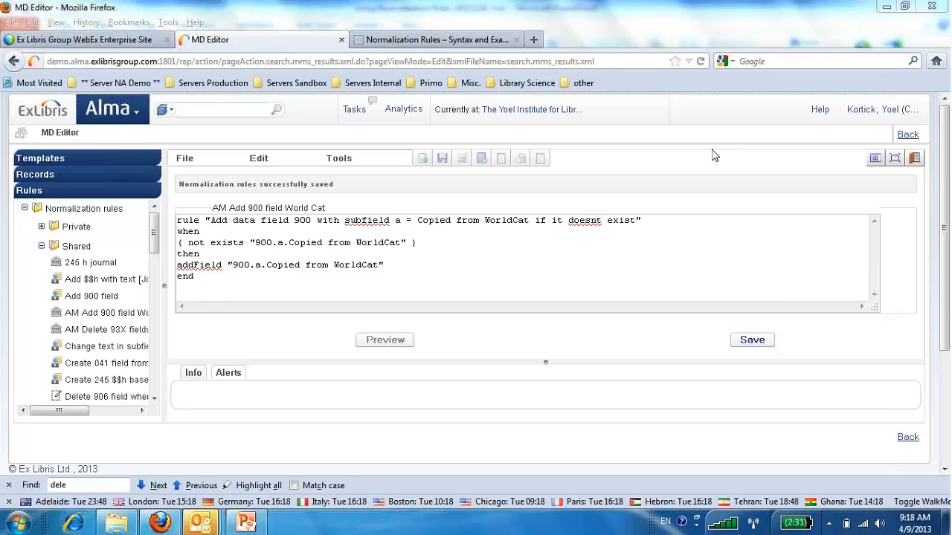
pyautogui.click(42, 177)
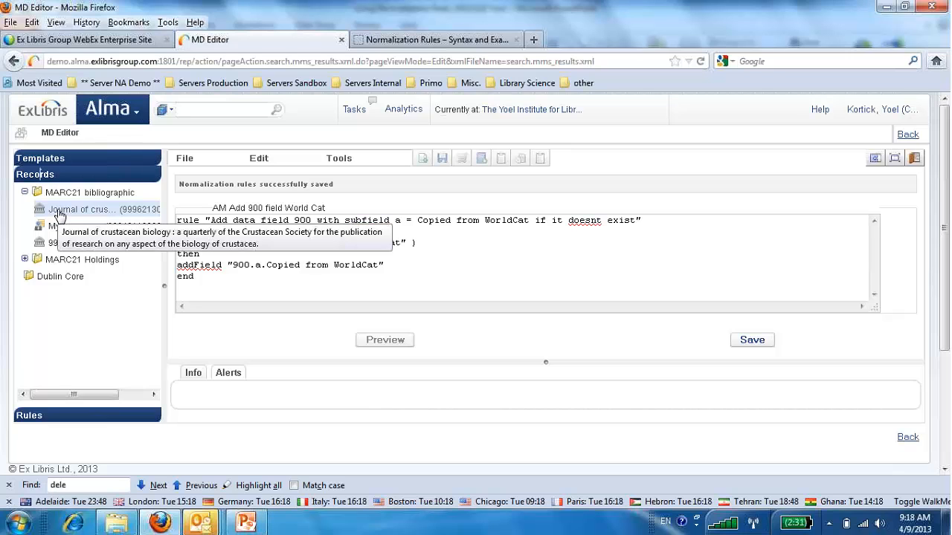
pyautogui.click(60, 212)
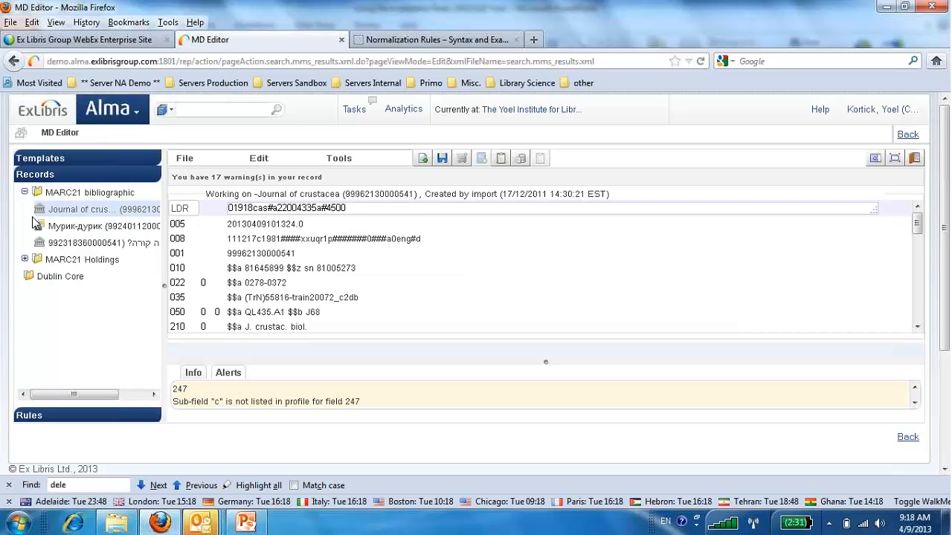
pyautogui.click(876, 160)
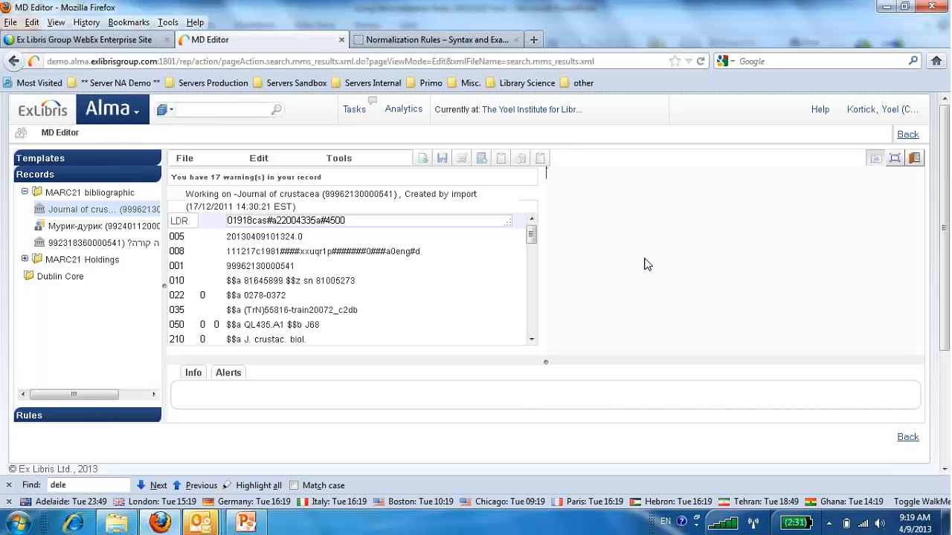
# Preview the shared rule "AM Add 900 field World Cat" on the journal record, apply its changes and check the end of the record.
pyautogui.click(43, 421)
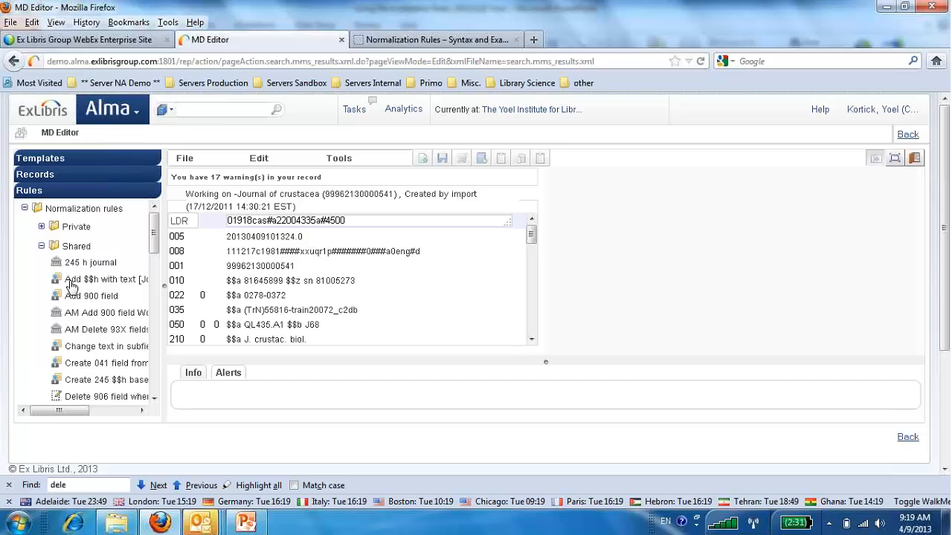
pyautogui.rightClick(82, 317)
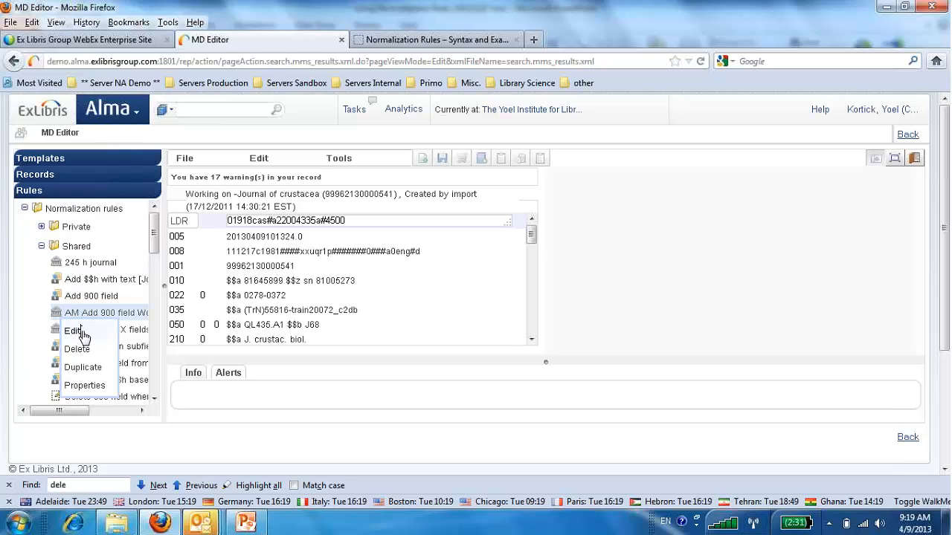
pyautogui.click(74, 331)
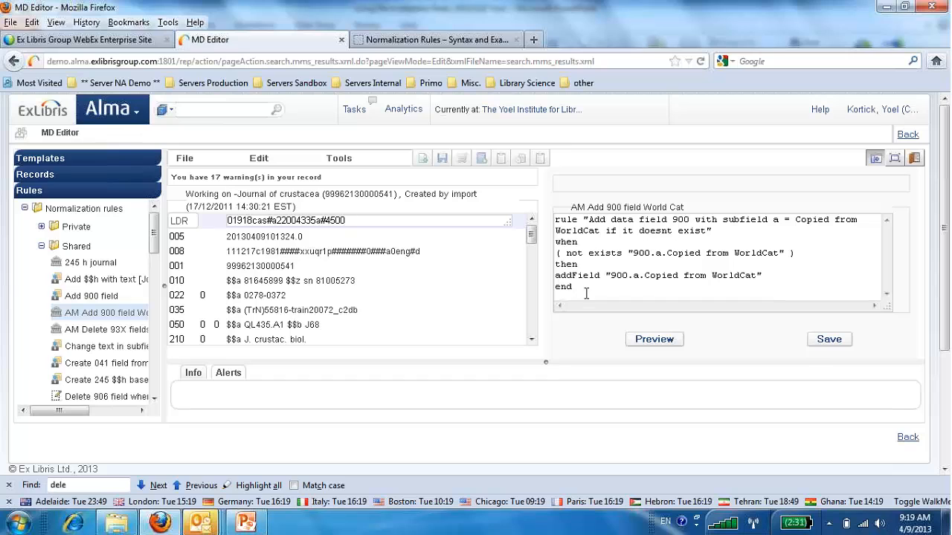
pyautogui.click(664, 341)
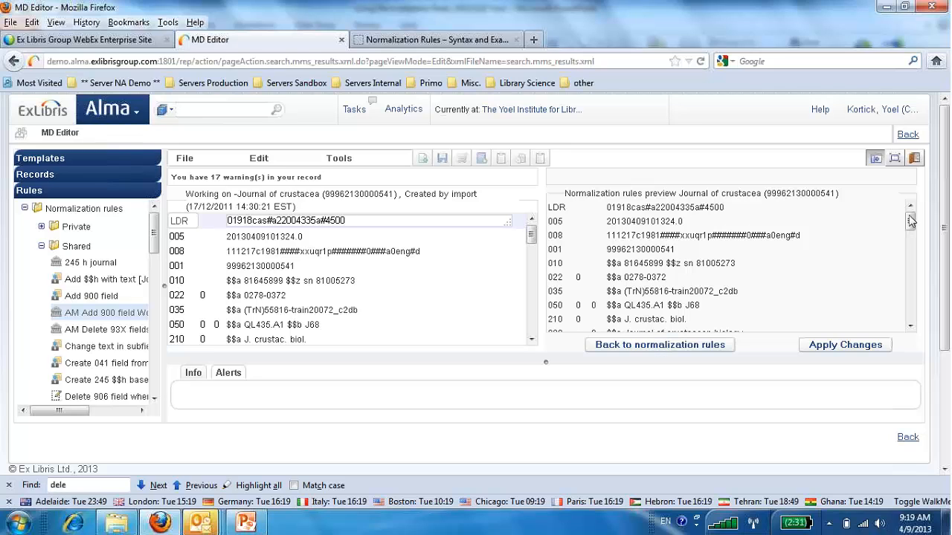
pyautogui.moveTo(911, 223); pyautogui.dragTo(915, 321)
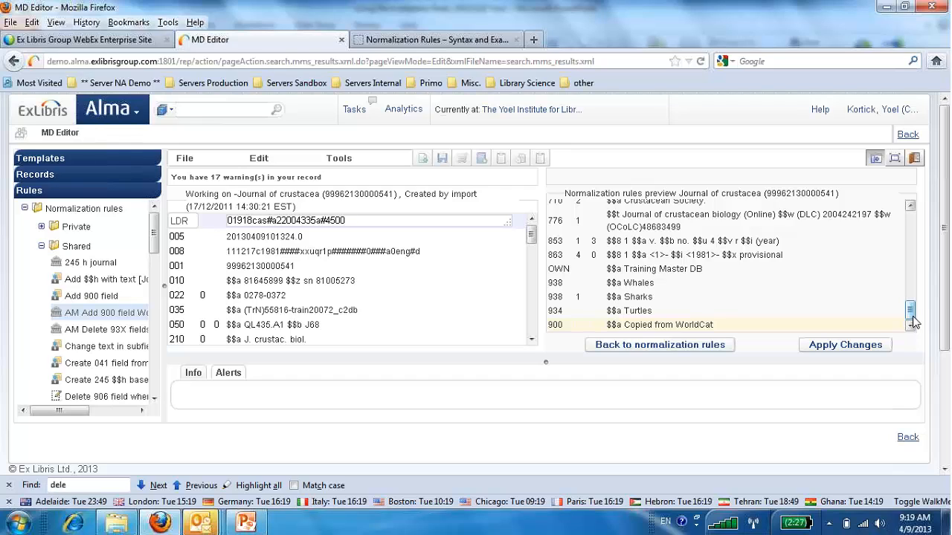
pyautogui.click(858, 347)
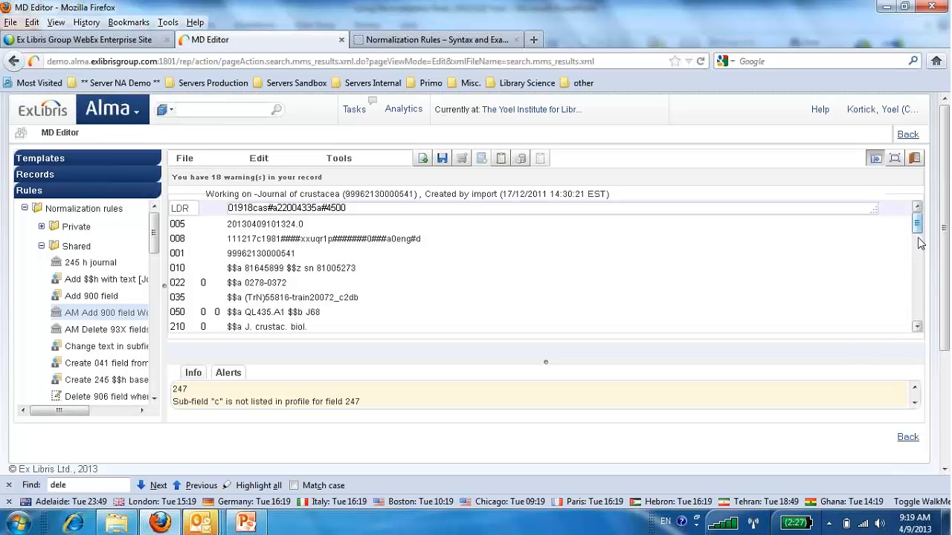
pyautogui.moveTo(922, 230); pyautogui.dragTo(920, 326)
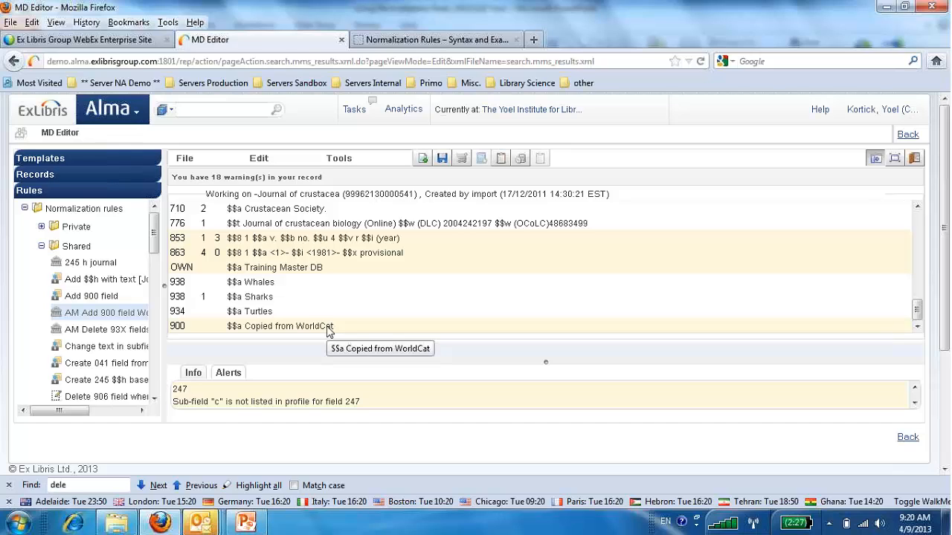
# Preview "AM Add 900 field World Cat" again on the journal record already containing the 900 field, and return to the rule without applying.
pyautogui.click(877, 162)
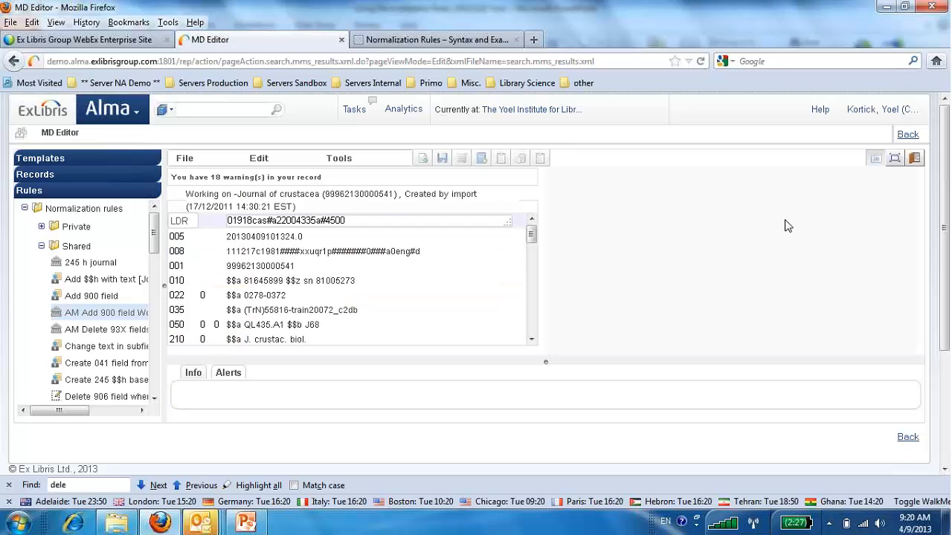
pyautogui.rightClick(98, 315)
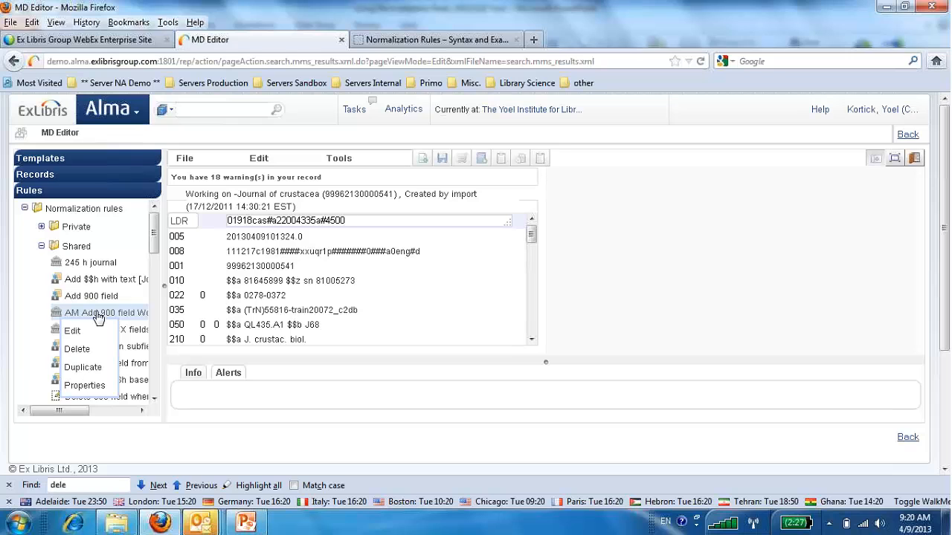
pyautogui.click(84, 330)
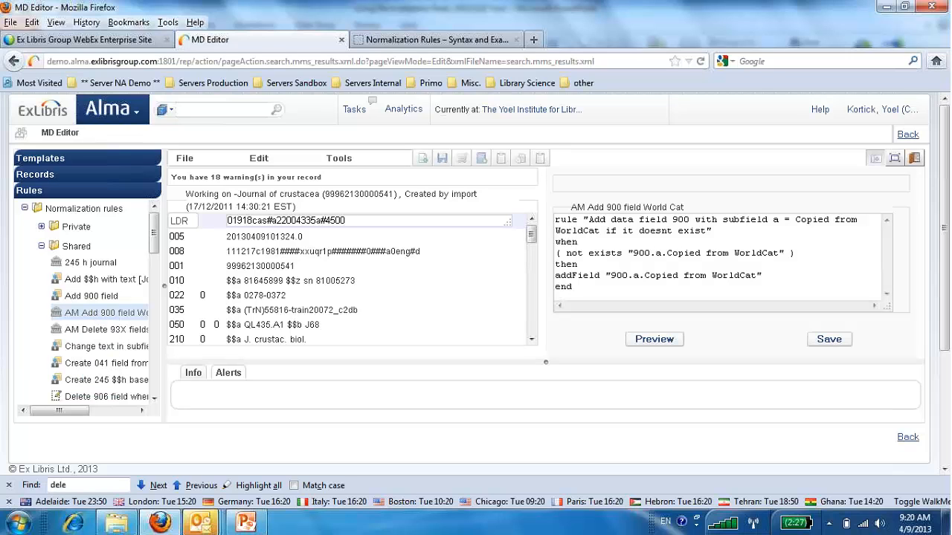
pyautogui.click(646, 340)
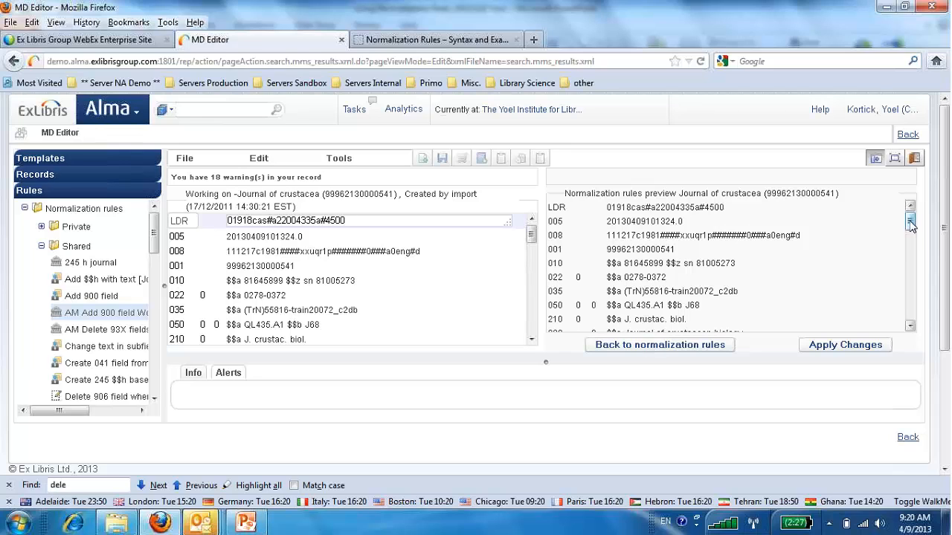
pyautogui.moveTo(910, 226); pyautogui.dragTo(908, 321)
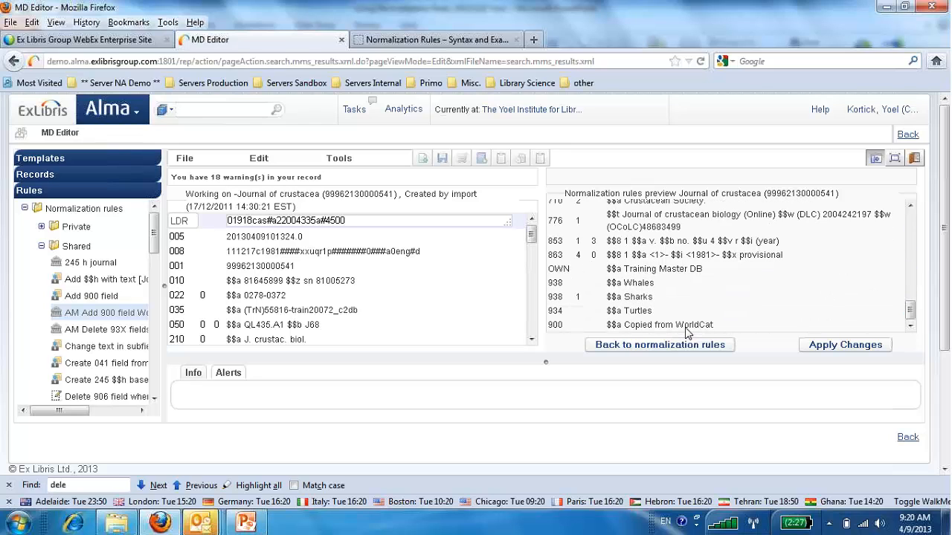
pyautogui.click(704, 348)
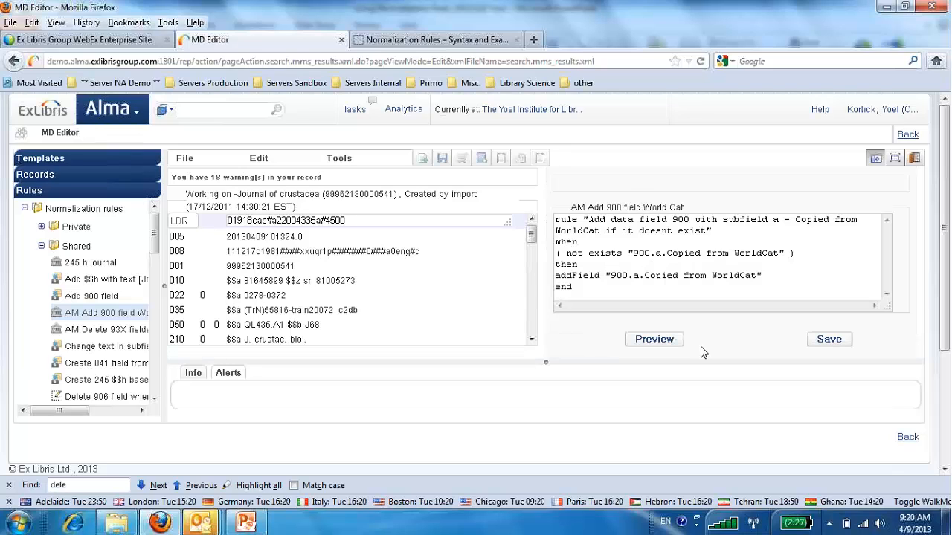
# Try to preview the rule with its action misspelled as "add Field", and dismiss the message.
pyautogui.click(603, 257)
pyautogui.click(575, 276)
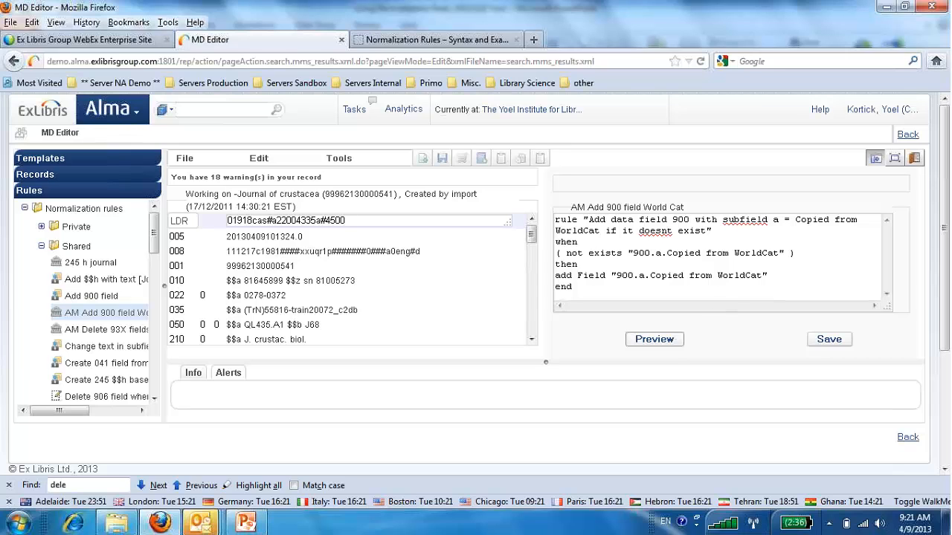
pyautogui.click(673, 340)
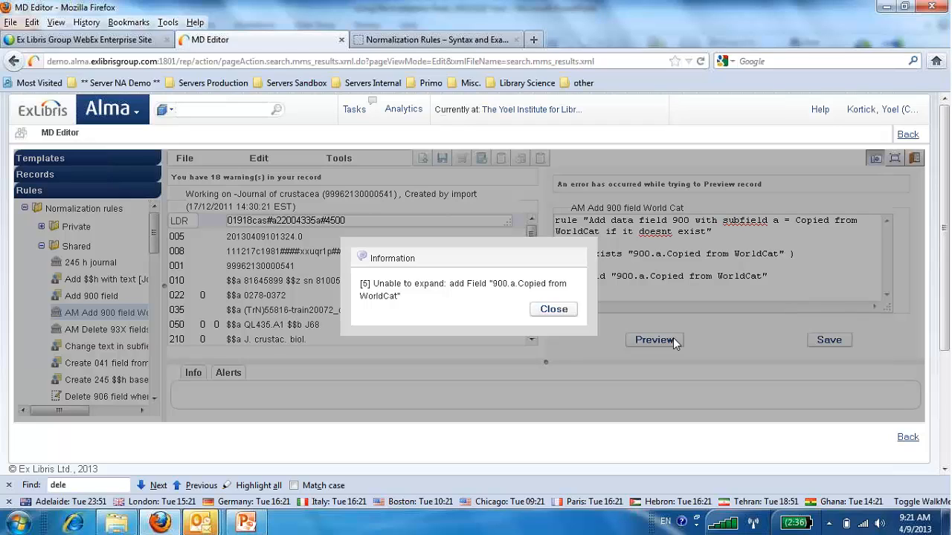
pyautogui.click(562, 312)
# Correct the action to "addField", preview the rule on the record and save the rule.
pyautogui.click(578, 281)
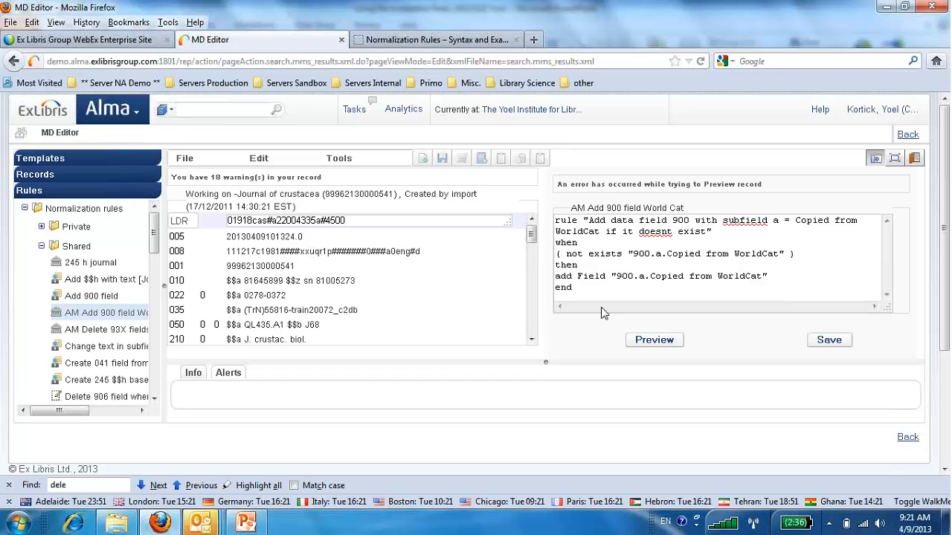
pyautogui.click(641, 339)
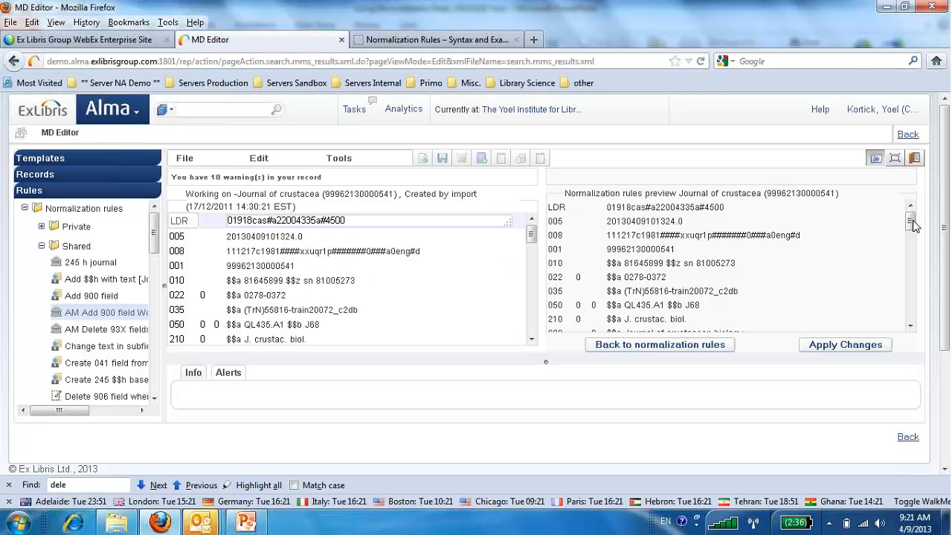
pyautogui.moveTo(910, 221); pyautogui.dragTo(918, 319)
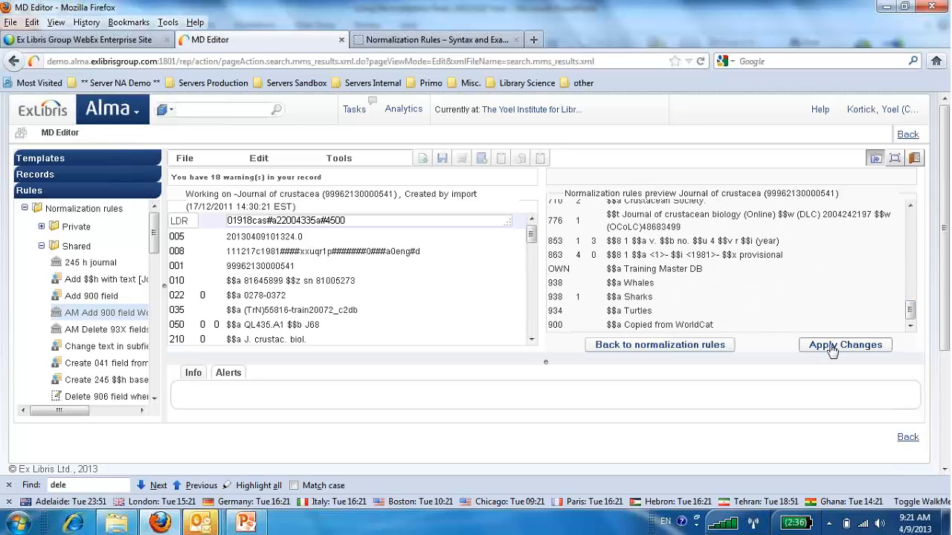
pyautogui.click(705, 350)
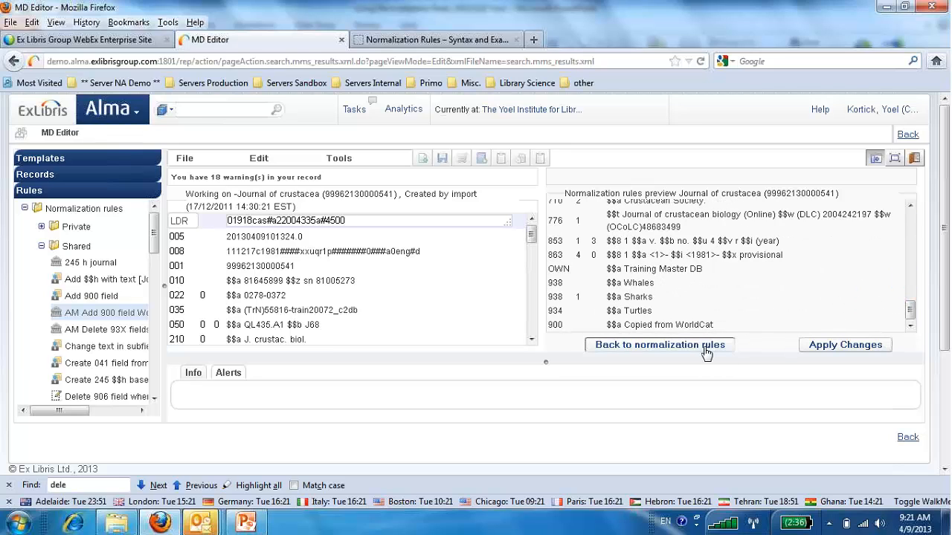
pyautogui.click(829, 341)
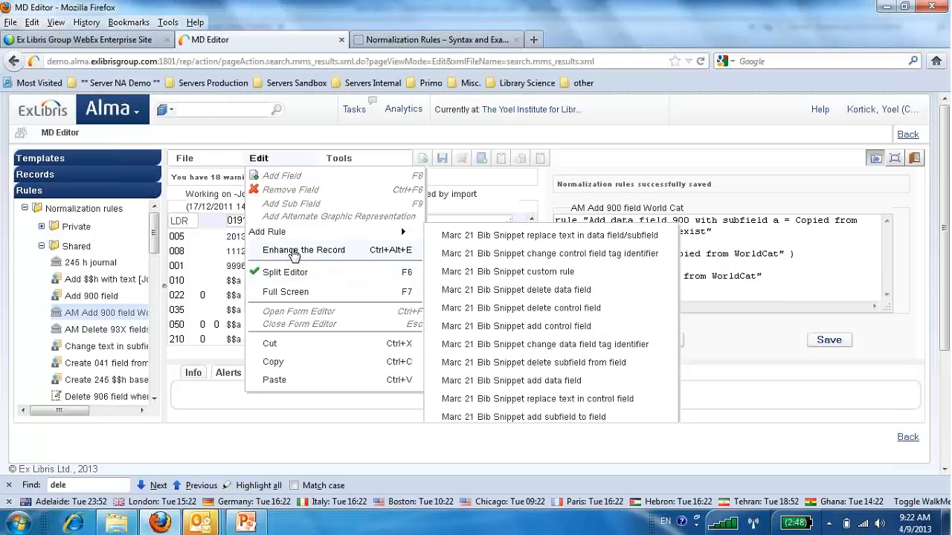
# Leave the split editor and open Enhance the Record for the journal record.
pyautogui.click(295, 253)
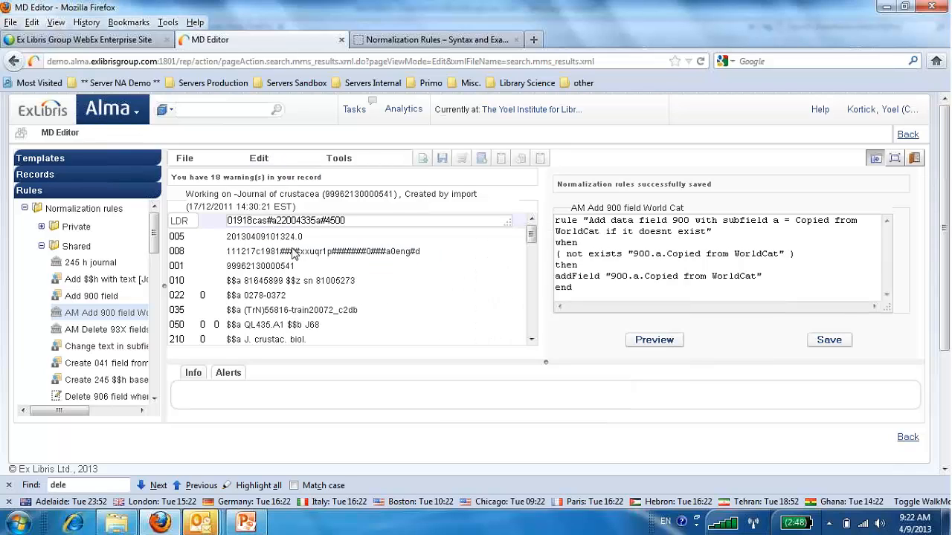
pyautogui.click(875, 161)
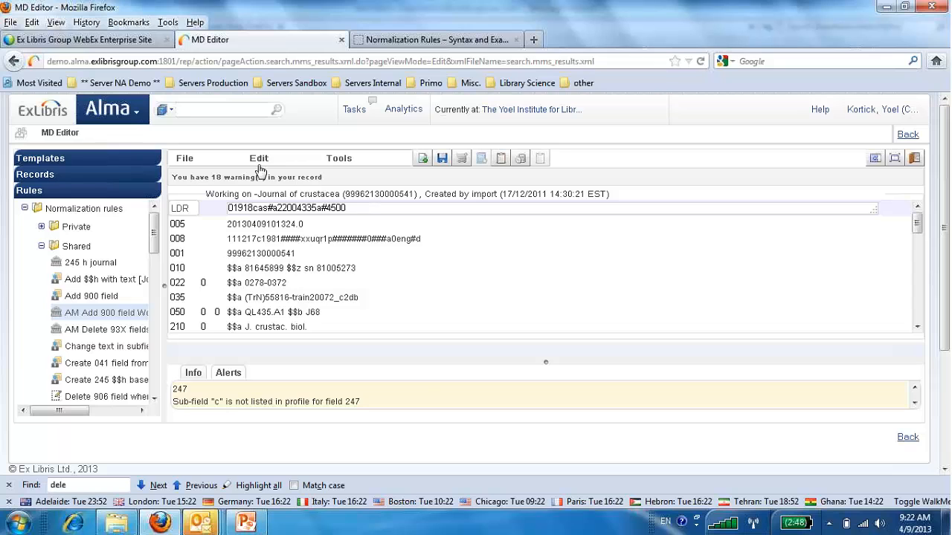
pyautogui.click(259, 159)
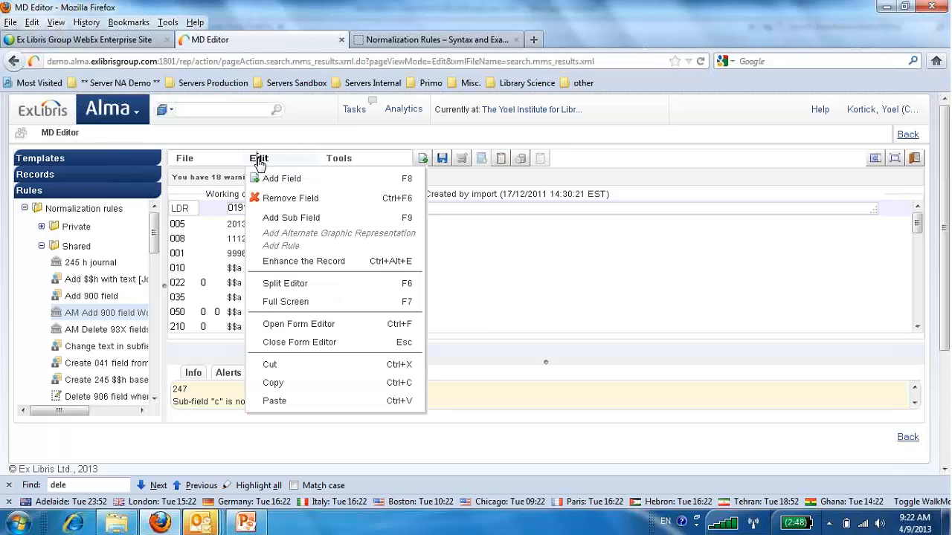
pyautogui.click(271, 261)
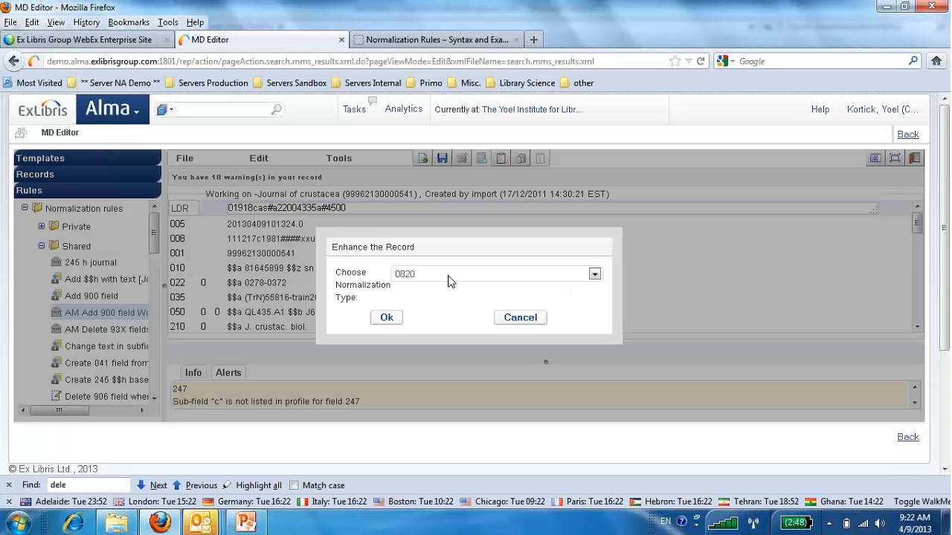
# Examine the available normalization types in Enhance the Record, and cancel the enhancement.
pyautogui.click(447, 275)
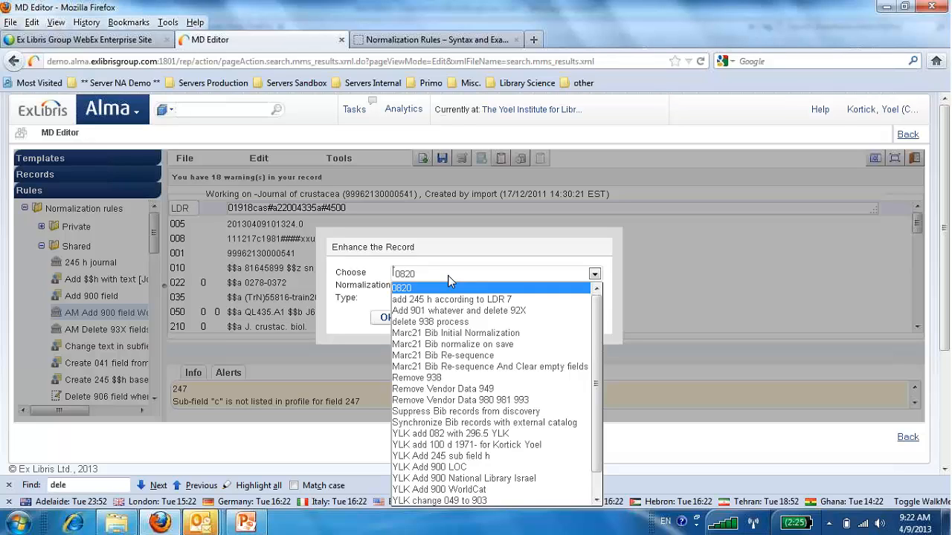
pyautogui.scroll(-1, 451, 310)
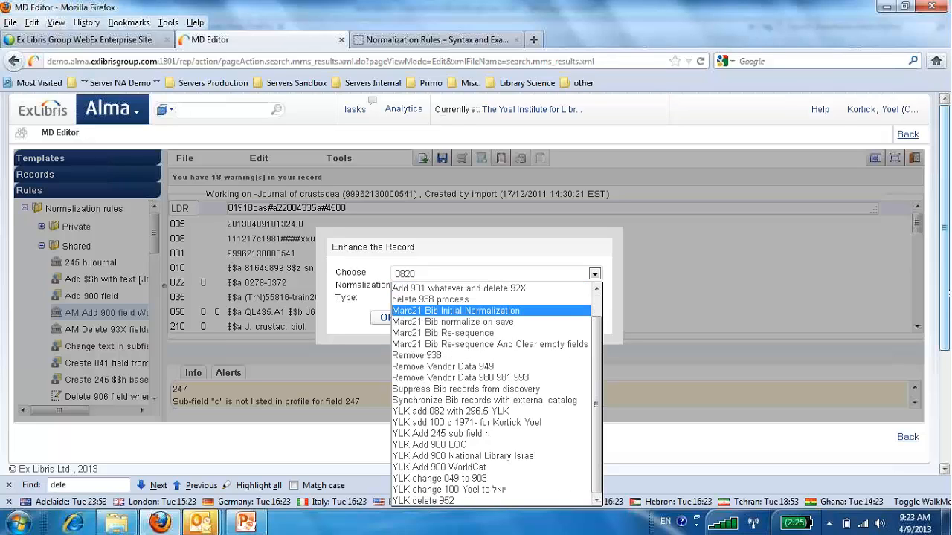
pyautogui.click(947, 323)
pyautogui.scroll(-1, 946, 327)
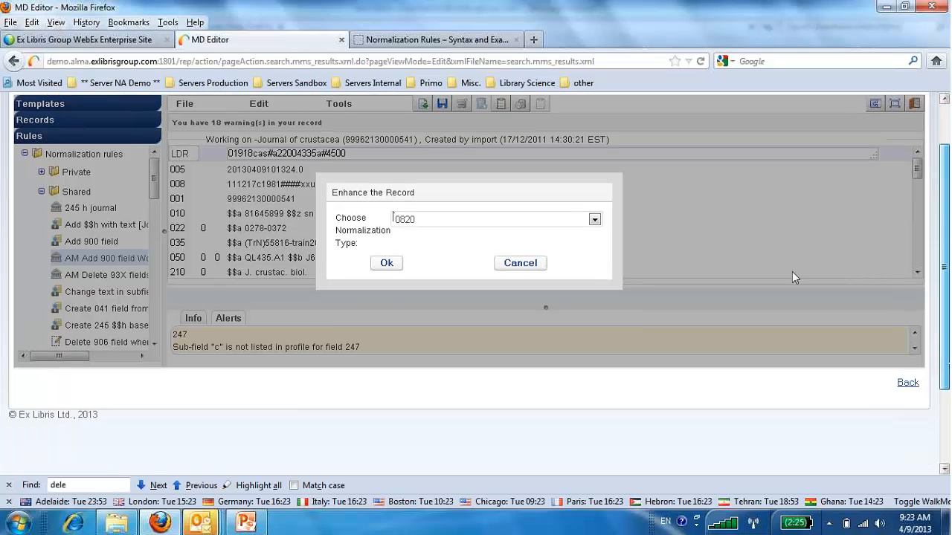
pyautogui.click(594, 219)
pyautogui.moveTo(596, 282)
pyautogui.mouseDown()
pyautogui.moveTo(599, 297)
pyautogui.moveTo(598, 286)
pyautogui.mouseUp()
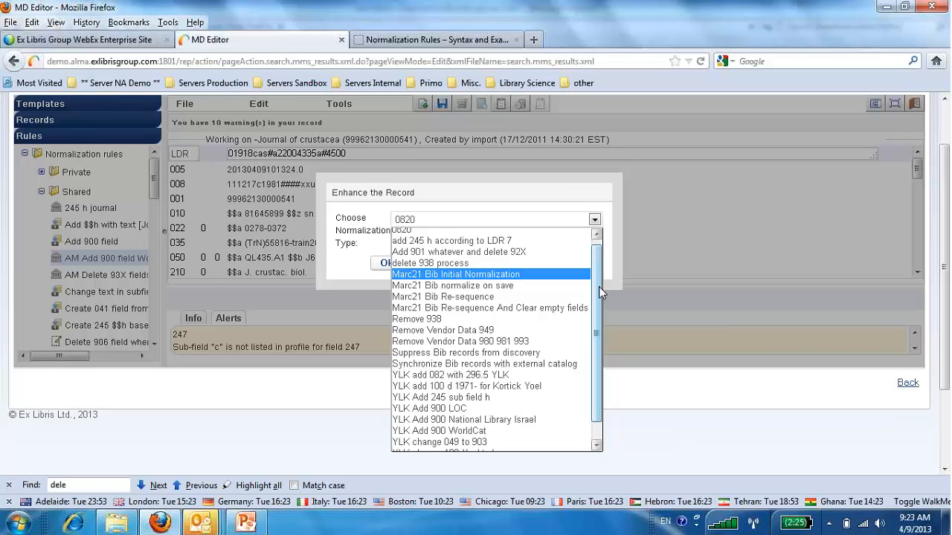
pyautogui.click(180, 102)
pyautogui.scroll(2, 304, 219)
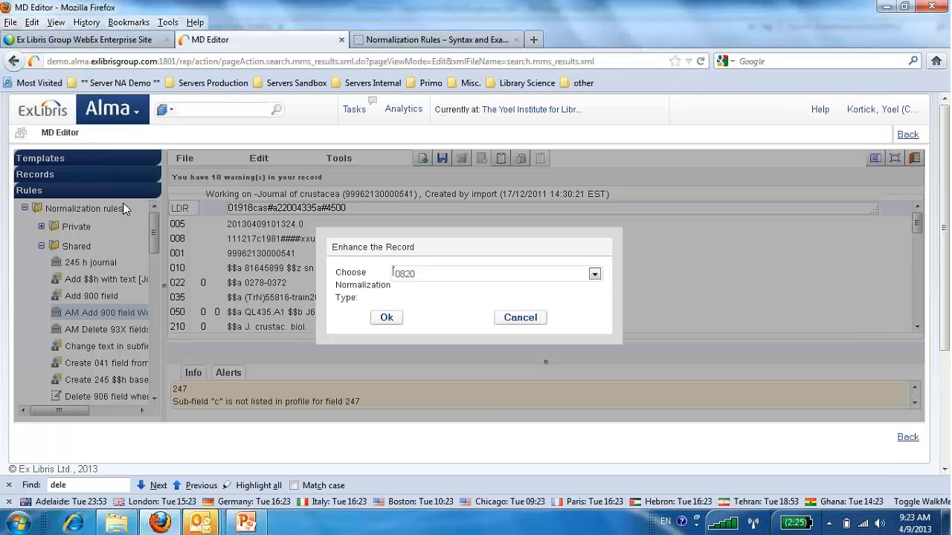
pyautogui.click(517, 320)
# Release all MARC21 bibliographic records from the metadata editor and confirm the release.
pyautogui.click(66, 182)
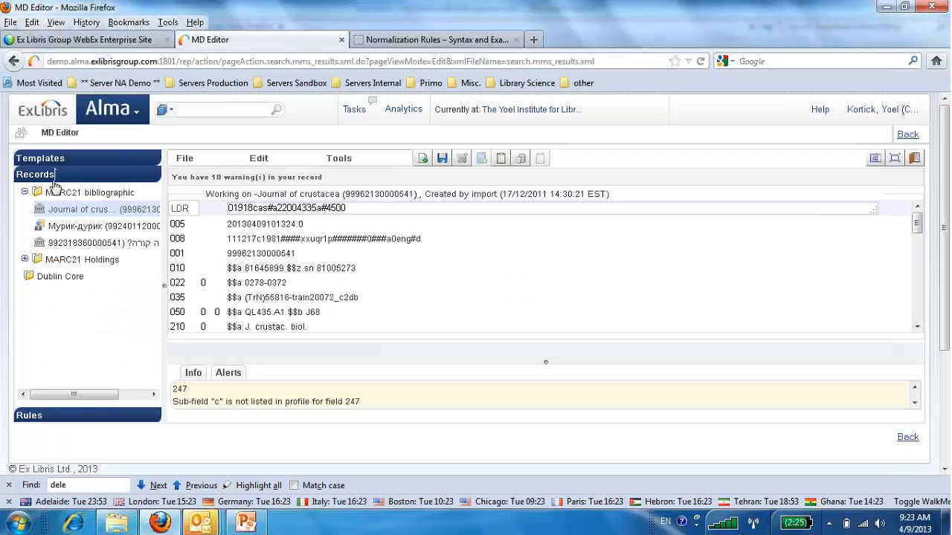
pyautogui.rightClick(52, 196)
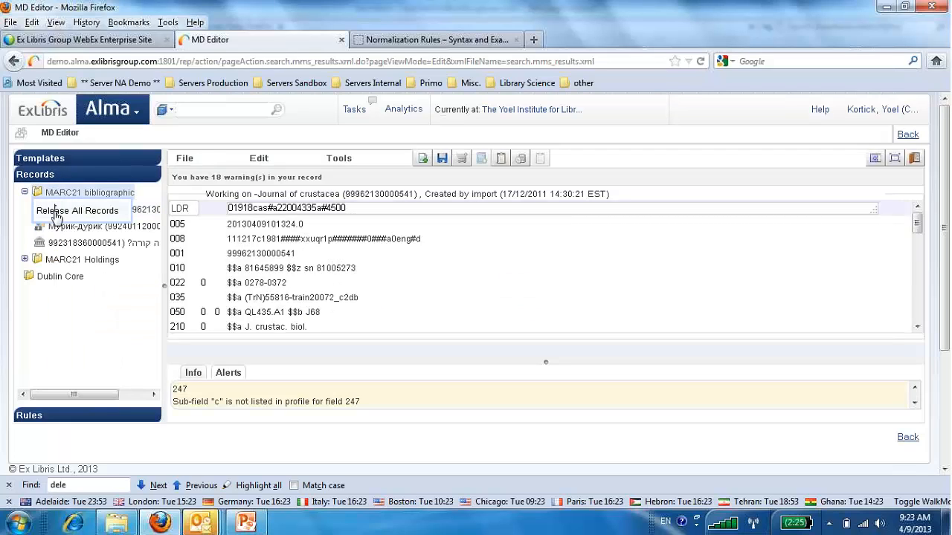
pyautogui.click(57, 213)
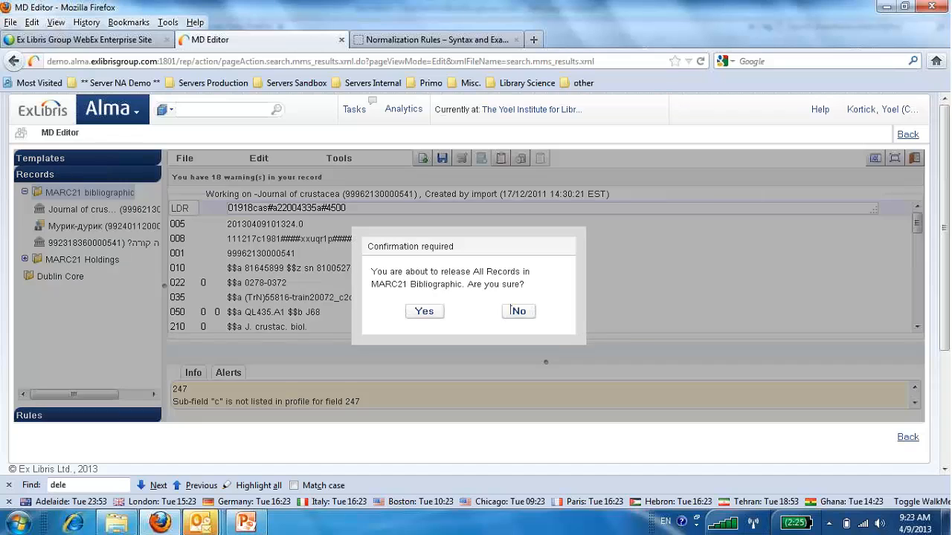
pyautogui.click(421, 315)
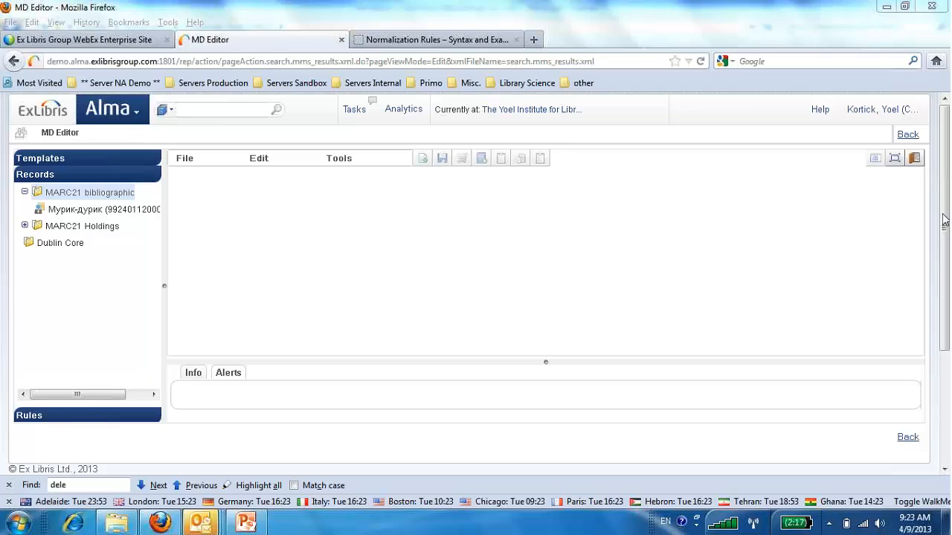
# Open the normalization processes of the MARC21 Bibliographic profile in the resource management metadata configuration.
pyautogui.click(141, 119)
pyautogui.scroll(-3, 202, 378)
pyautogui.click(202, 380)
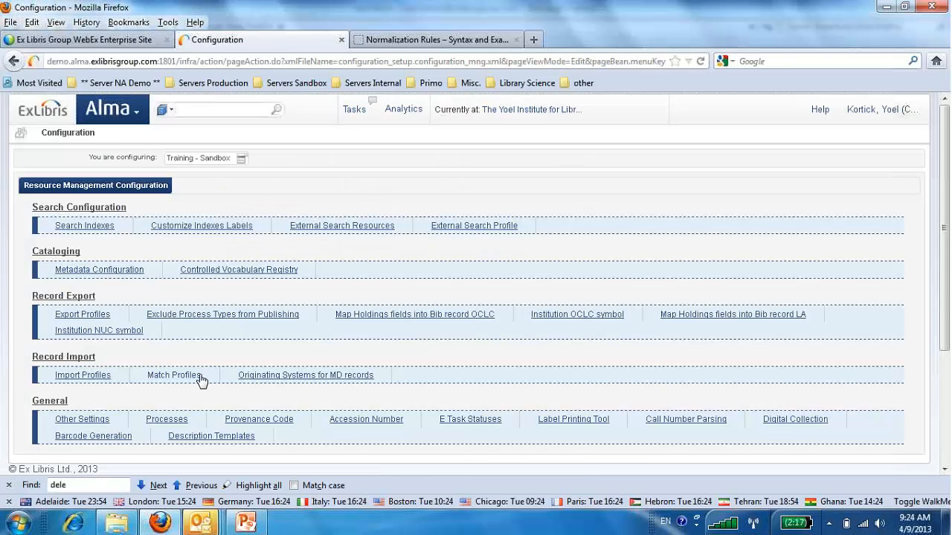
pyautogui.click(84, 270)
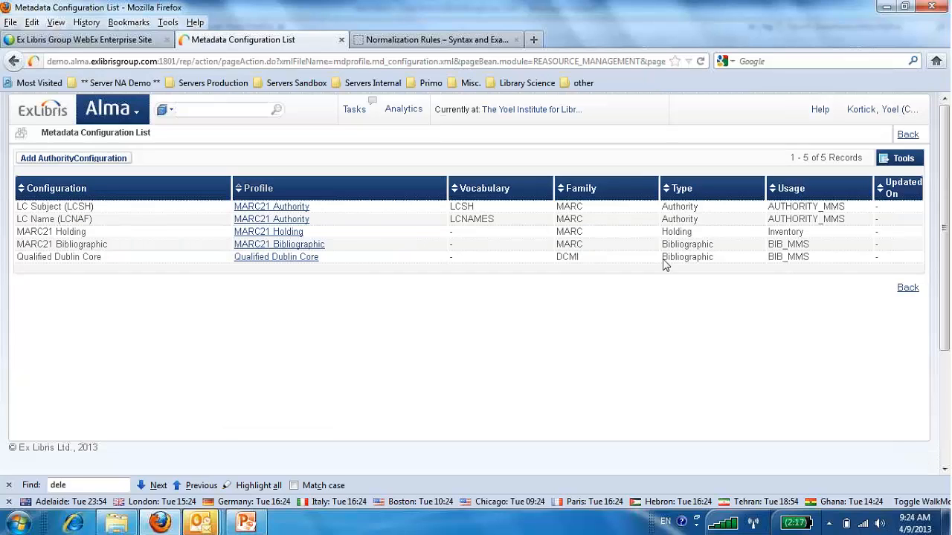
pyautogui.click(290, 252)
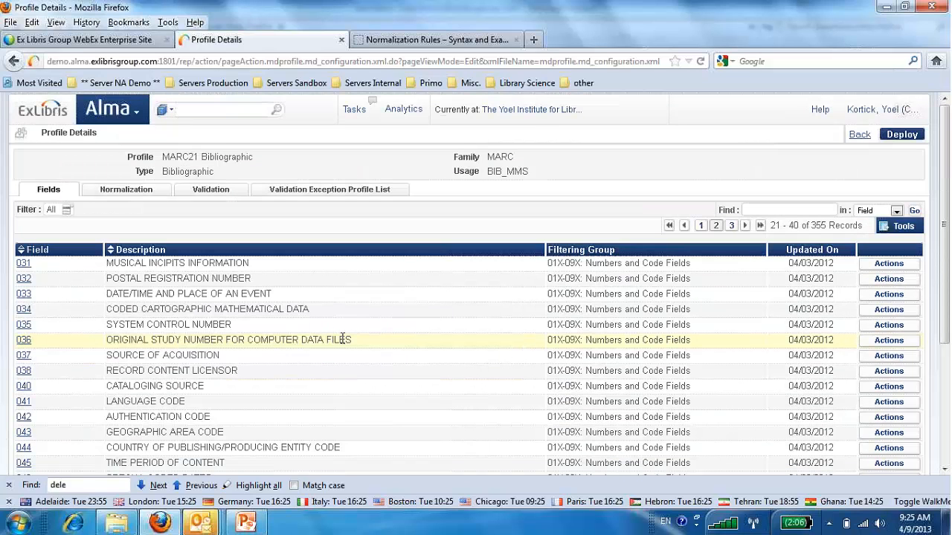
pyautogui.click(138, 195)
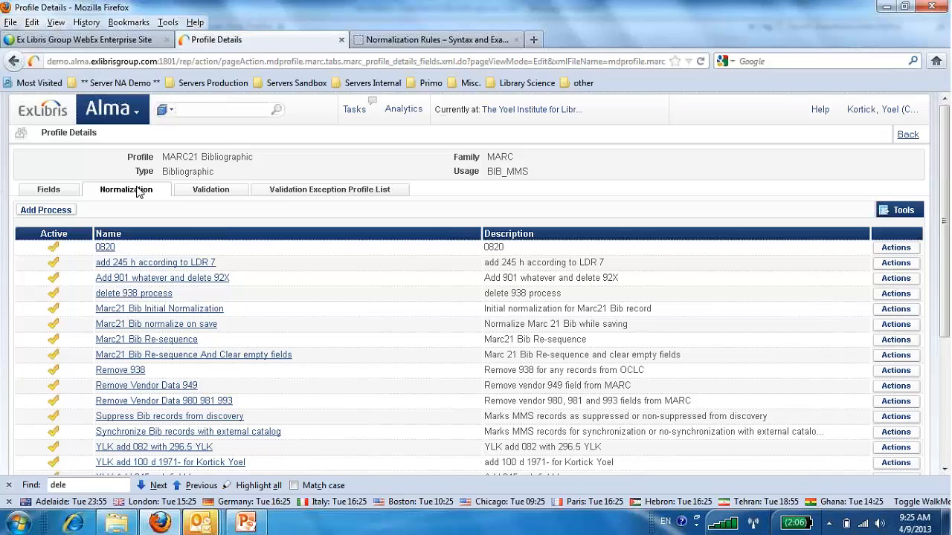
# Start a new normalization process named "AM Add 900 WC delete 93X" and try to continue without a description.
pyautogui.click(58, 212)
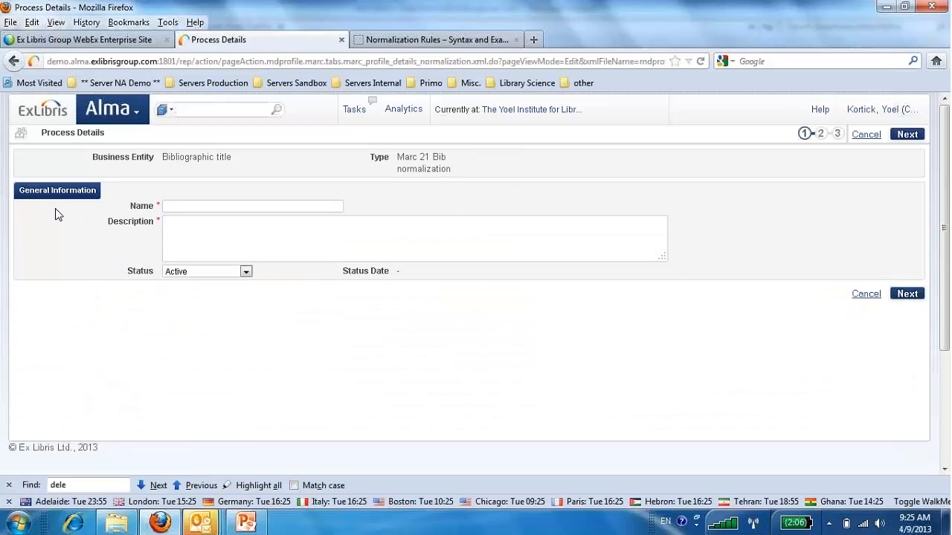
pyautogui.click(189, 208)
pyautogui.write('AM')
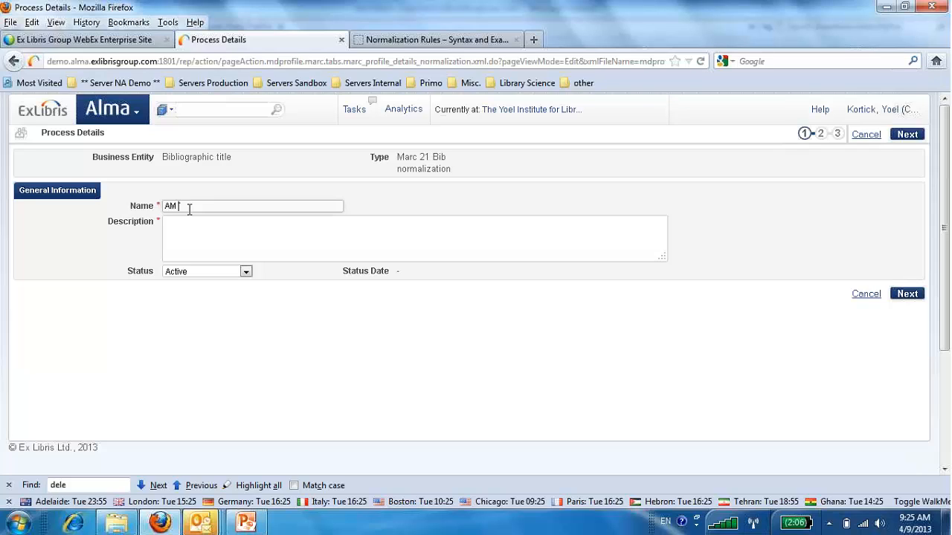
pyautogui.write('Add 900 WC')
pyautogui.write('delete 93X')
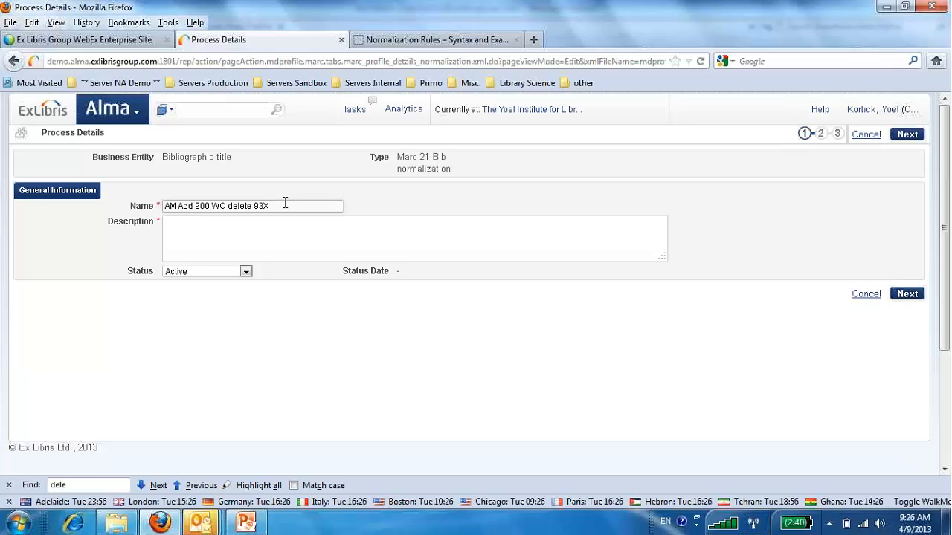
pyautogui.click(913, 296)
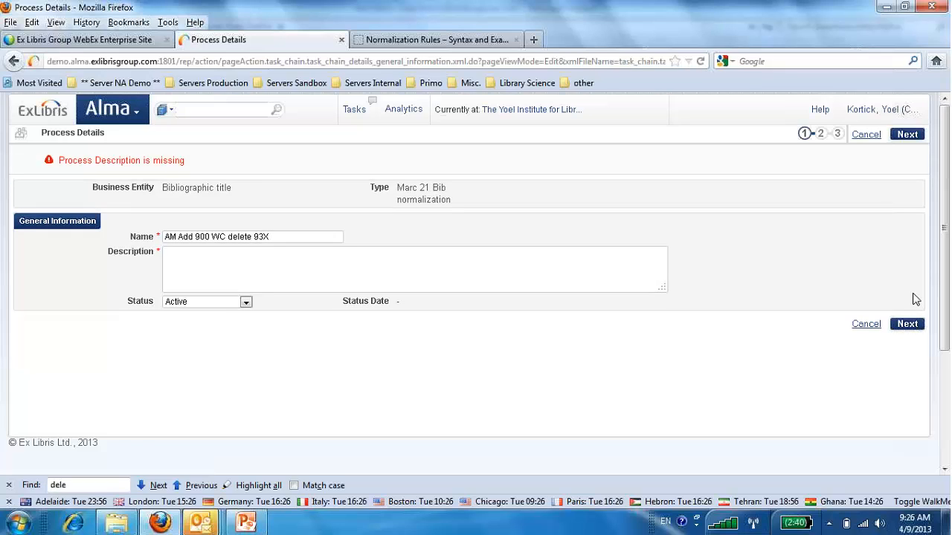
# Describe the process as "AM Add 900 WorldCat delete 93X" by reusing its name, and continue to the task selection.
pyautogui.tripleClick(171, 235)
pyautogui.hotkey('ctrl', 'c')
pyautogui.click(195, 258)
pyautogui.hotkey('ctrl', 'v')
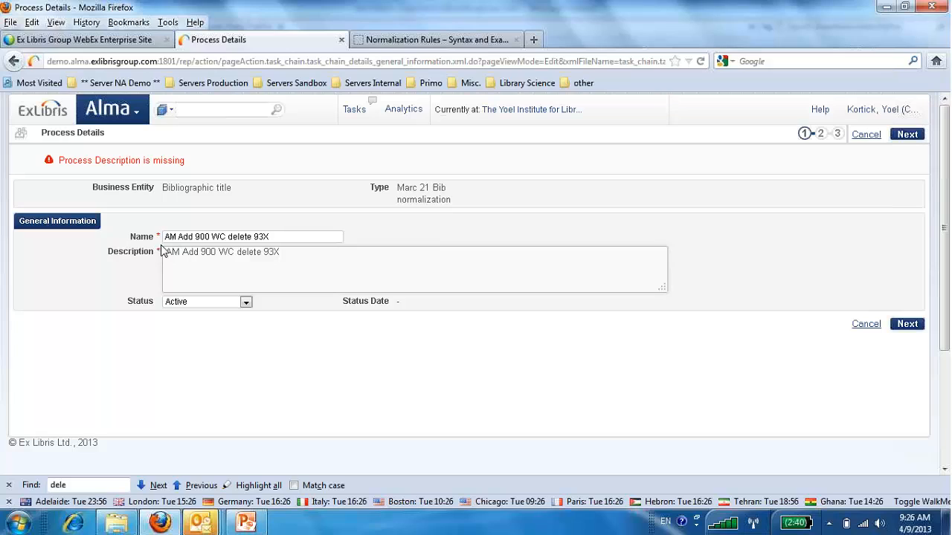
pyautogui.click(229, 252)
pyautogui.write('orldCat')
pyautogui.click(909, 325)
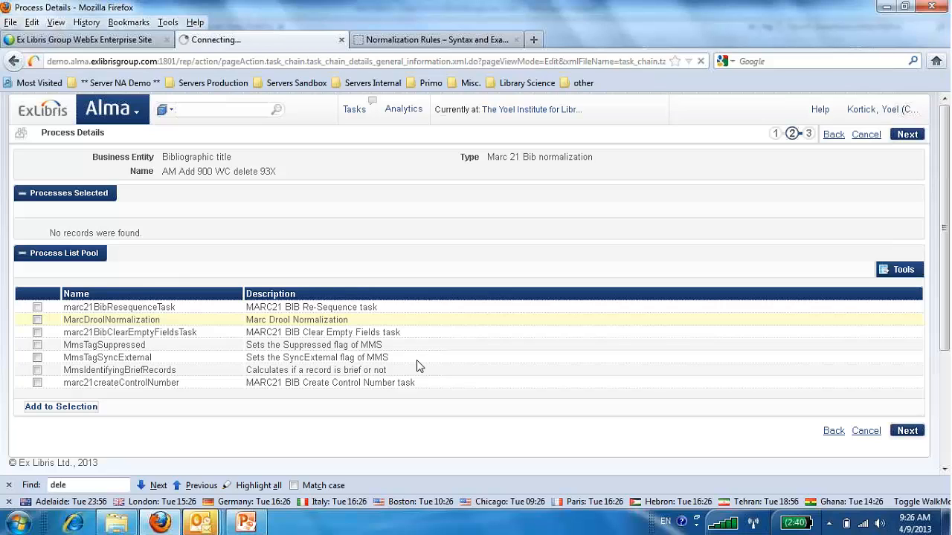
# Review the rule example for adding subfield h to 245 in the normalization syntax documentation, and return to the process details.
pyautogui.click(438, 40)
pyautogui.moveTo(281, 285); pyautogui.dragTo(322, 378)
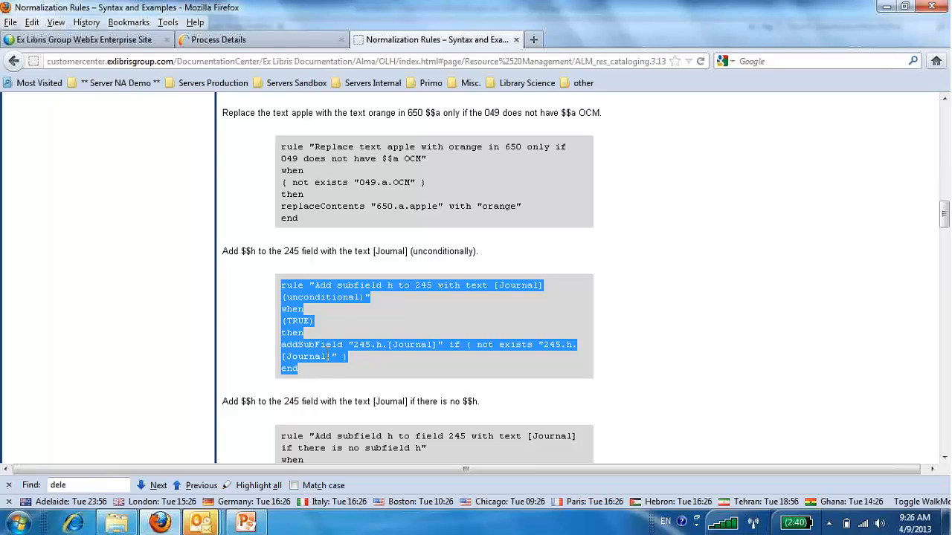
pyautogui.click(243, 42)
# Add the MarcDroolNormalization task to the process twice and continue to the task parameters.
pyautogui.click(37, 319)
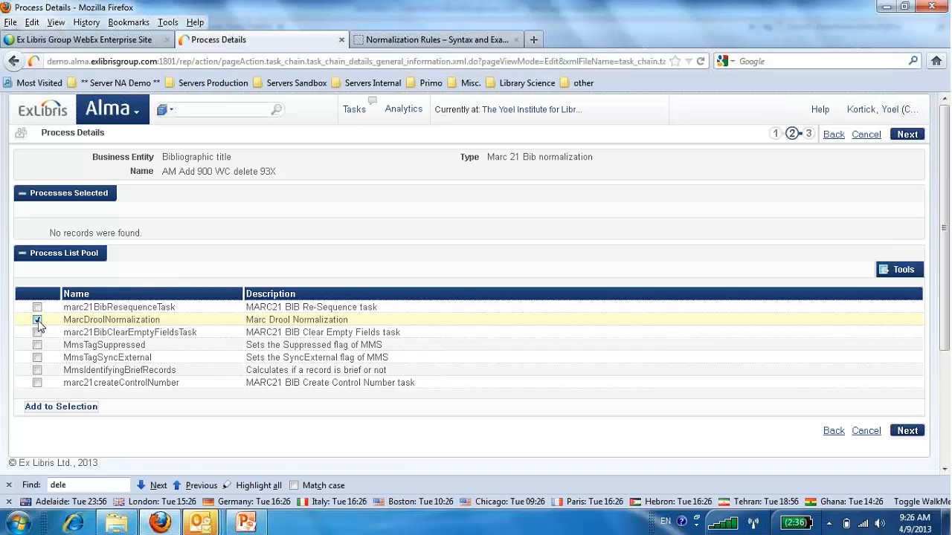
pyautogui.click(70, 412)
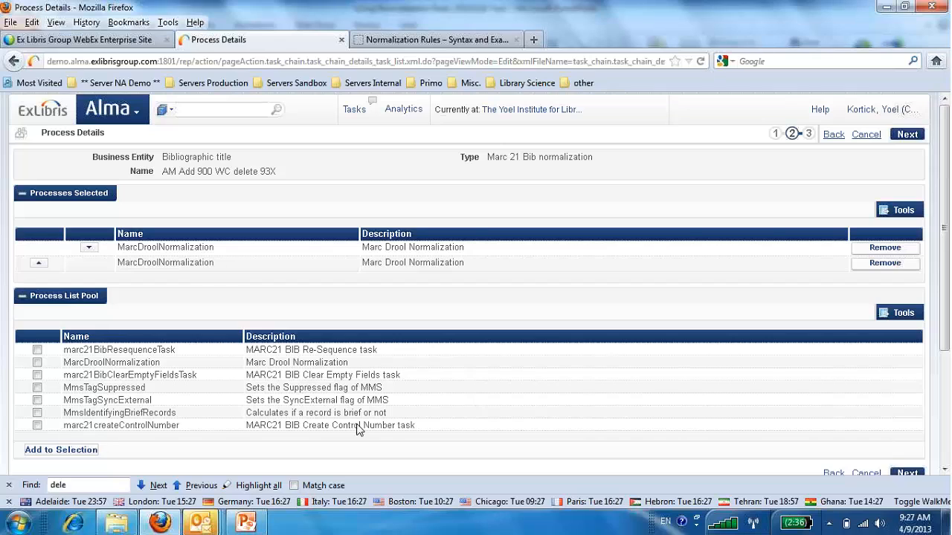
pyautogui.click(906, 136)
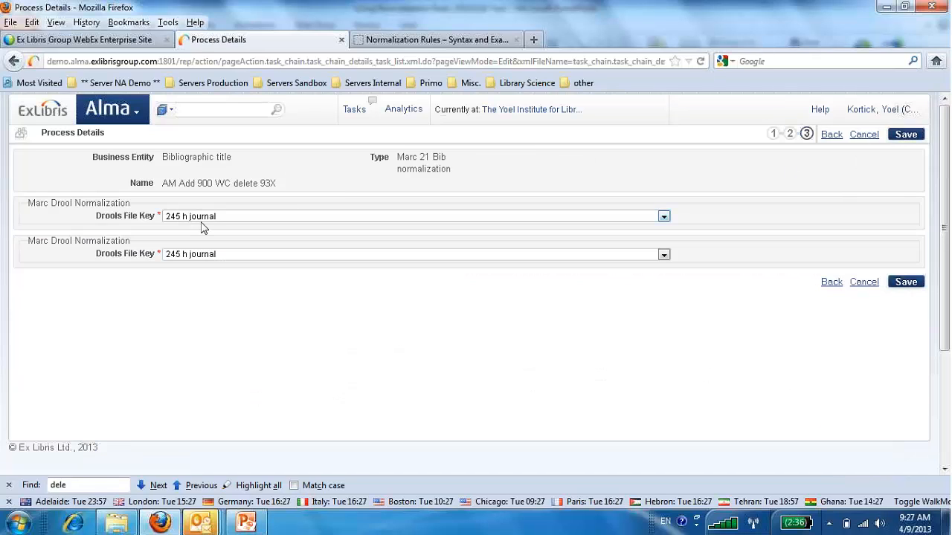
# Assign "AM Add 900 field World Cat" to the first Drool task and "AM Delete 93X fields" to the second, and save the process.
pyautogui.click(247, 217)
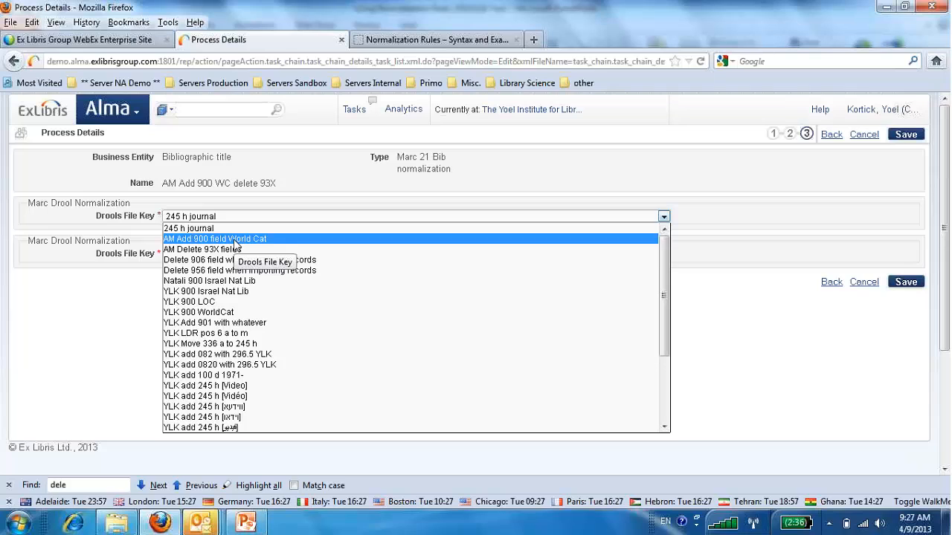
pyautogui.click(235, 240)
pyautogui.click(234, 255)
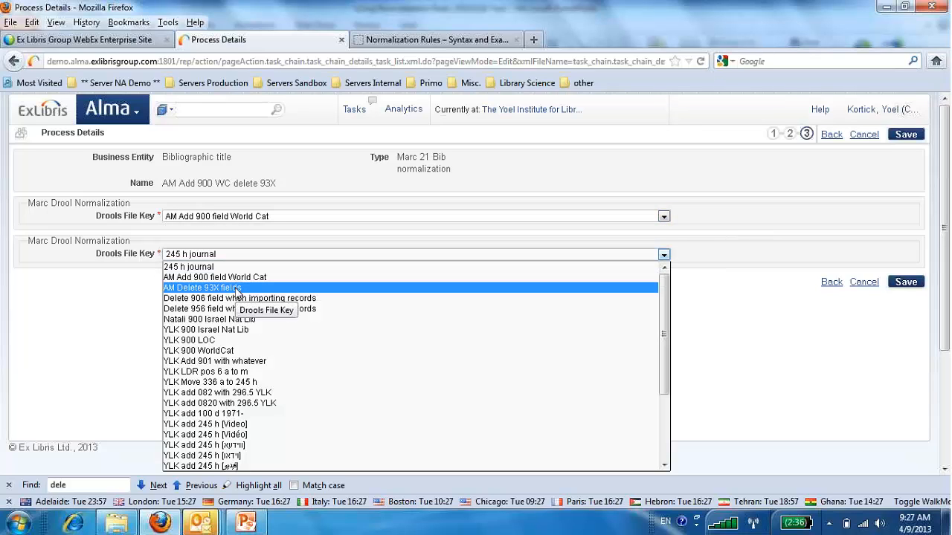
pyautogui.click(237, 290)
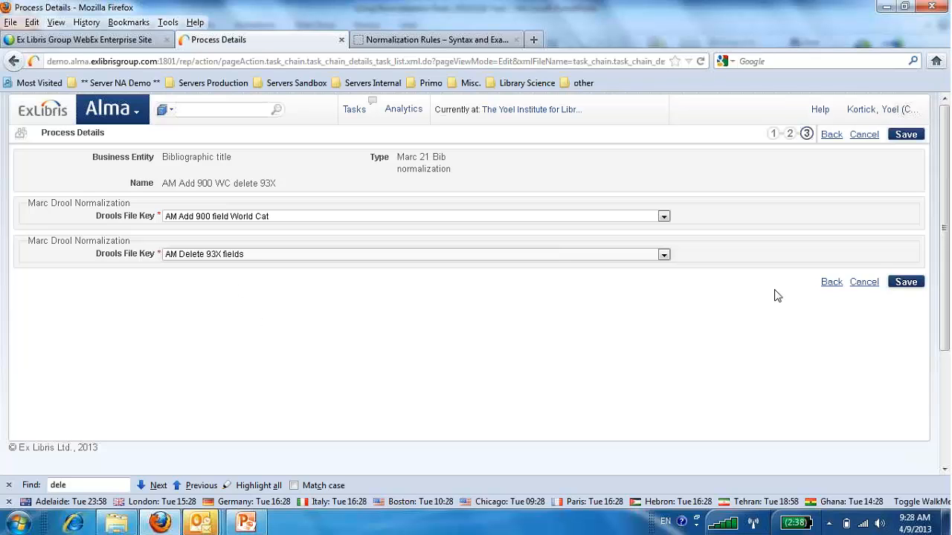
pyautogui.click(908, 284)
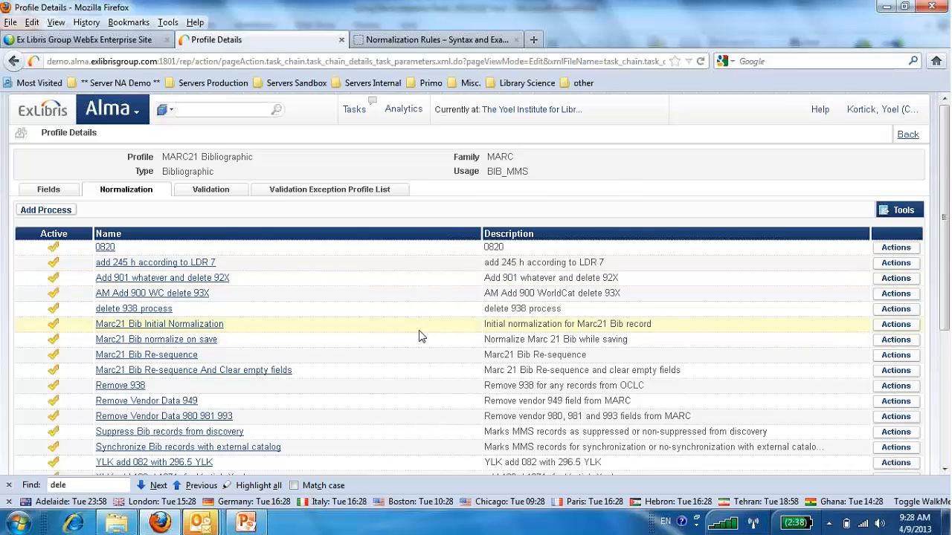
pyautogui.scroll(-4, 419, 336)
pyautogui.scroll(4, 420, 336)
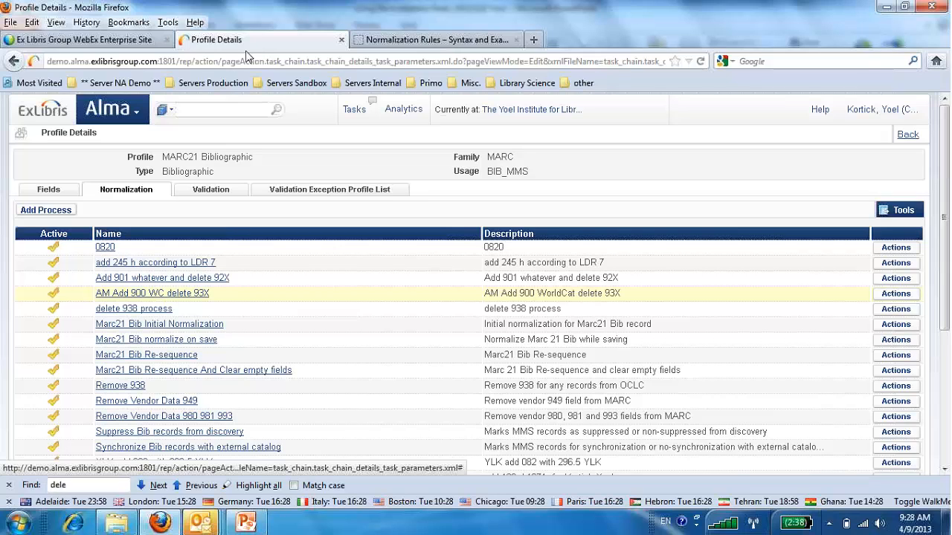
# Open the metadata editor and create a new MARC21 Bibliographic record.
pyautogui.click(136, 113)
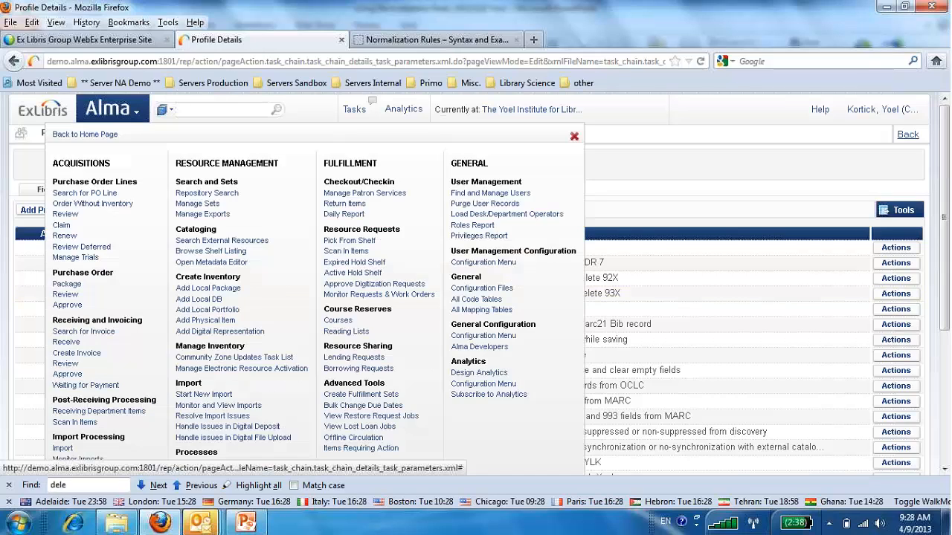
pyautogui.click(209, 264)
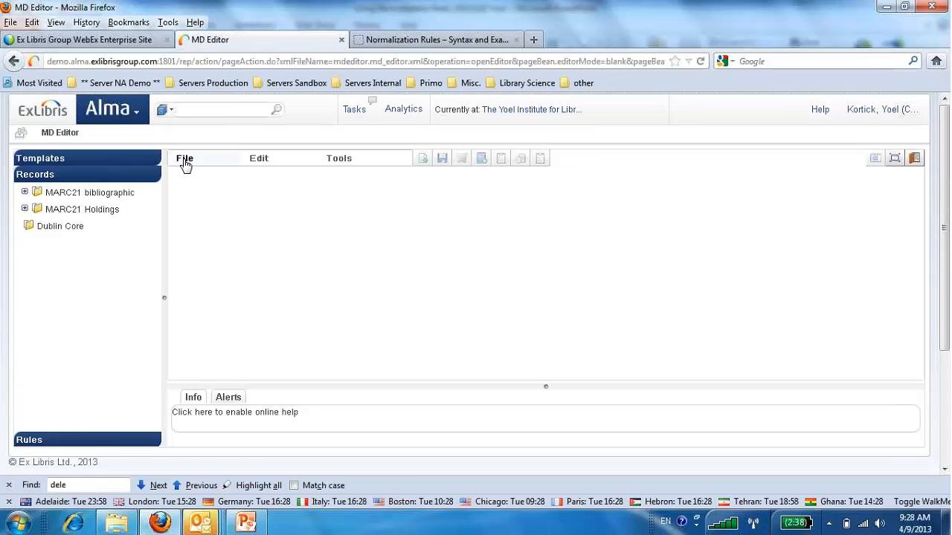
pyautogui.click(184, 164)
pyautogui.moveTo(339, 180)
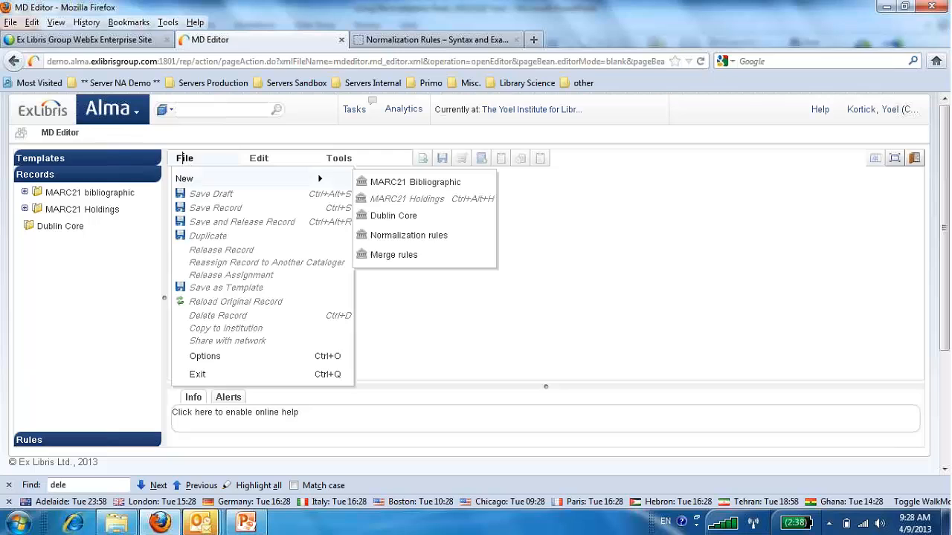
pyautogui.click(374, 186)
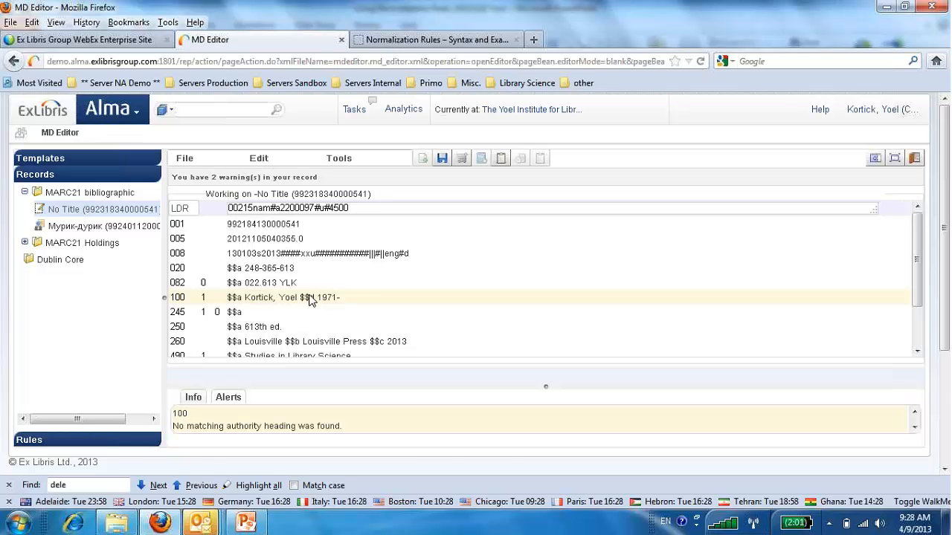
# Enter "I am another any record" as the title in field 245 subfield a.
pyautogui.click(280, 312)
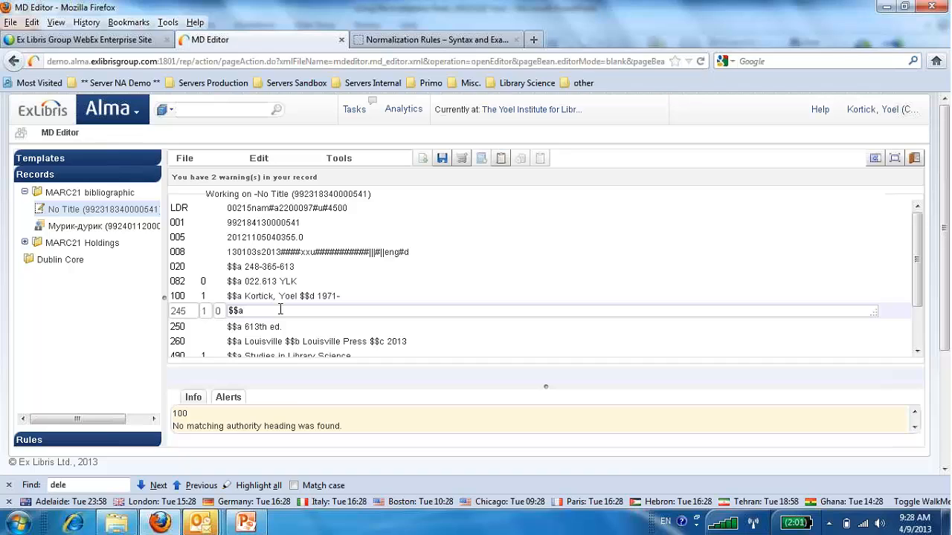
pyautogui.write('I am another any record')
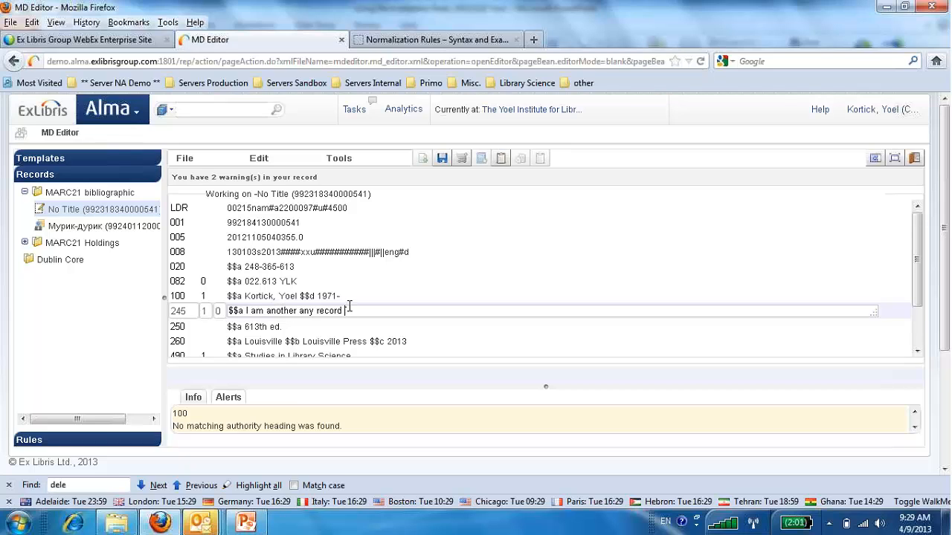
# Add a 937 field with subfield a "Anyone" below the 245 field.
pyautogui.scroll(-2, 351, 303)
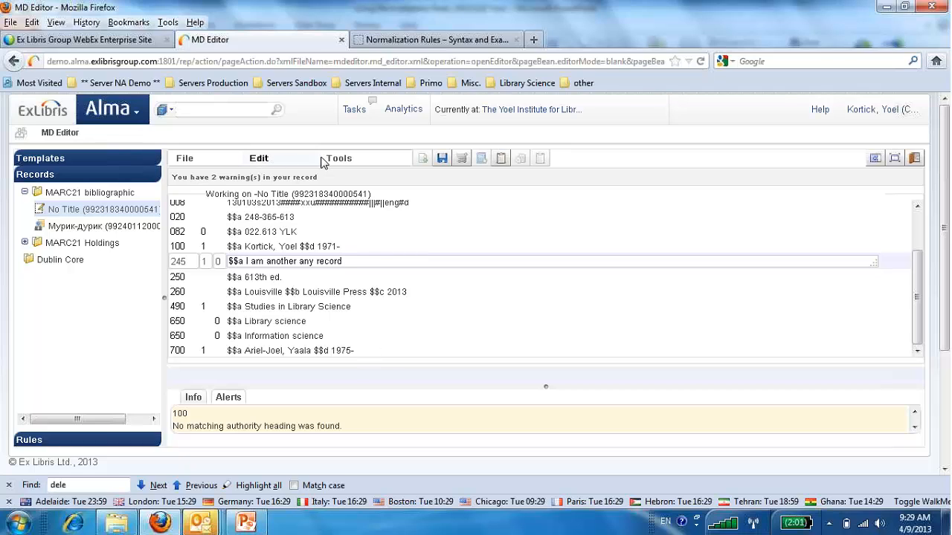
pyautogui.click(262, 160)
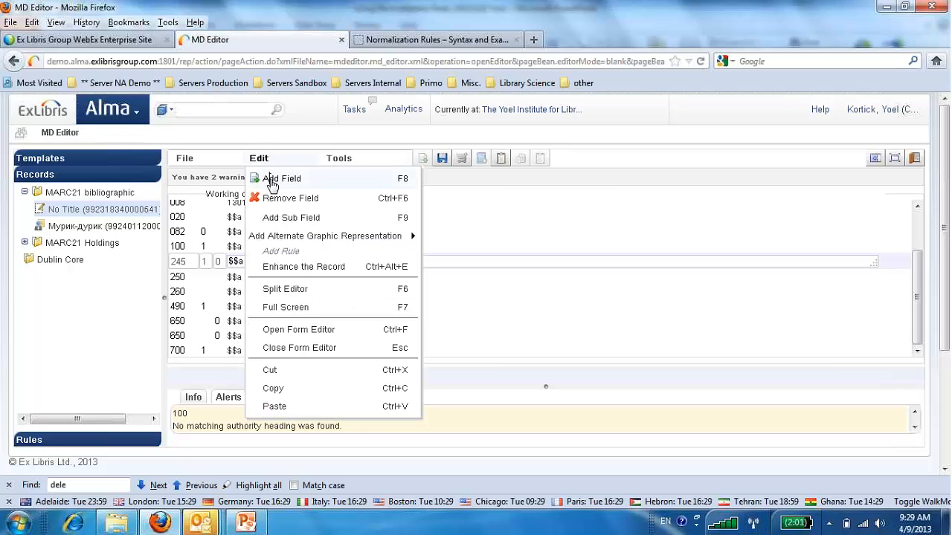
pyautogui.click(272, 182)
pyautogui.click(257, 159)
pyautogui.click(264, 179)
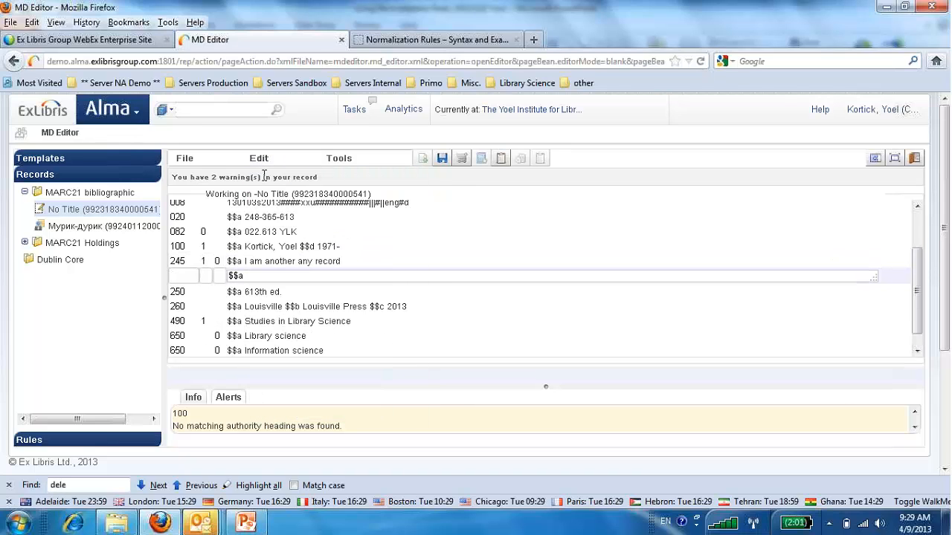
pyautogui.click(187, 276)
pyautogui.write('937')
pyautogui.click(251, 278)
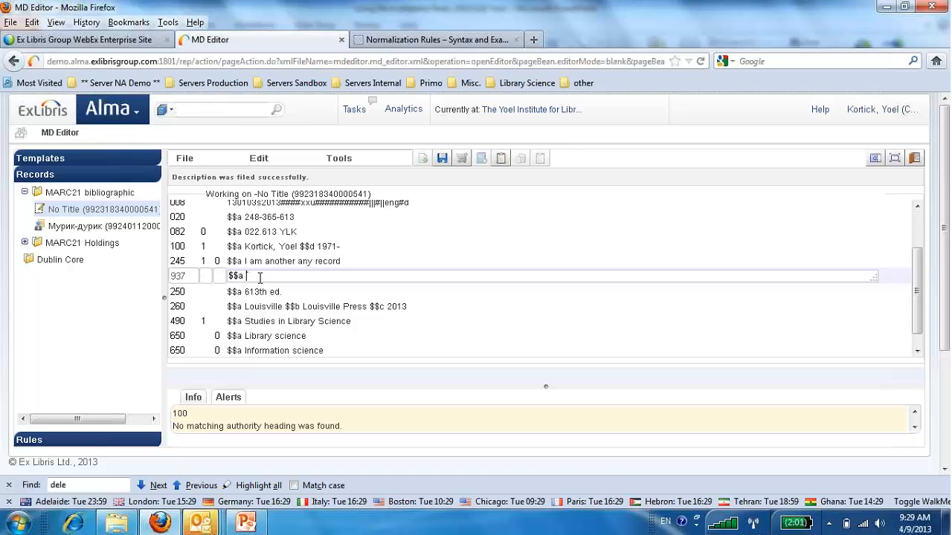
pyautogui.write('Anyone')
# Add a 938 field with subfield a "Something else" below the 937 field.
pyautogui.click(261, 159)
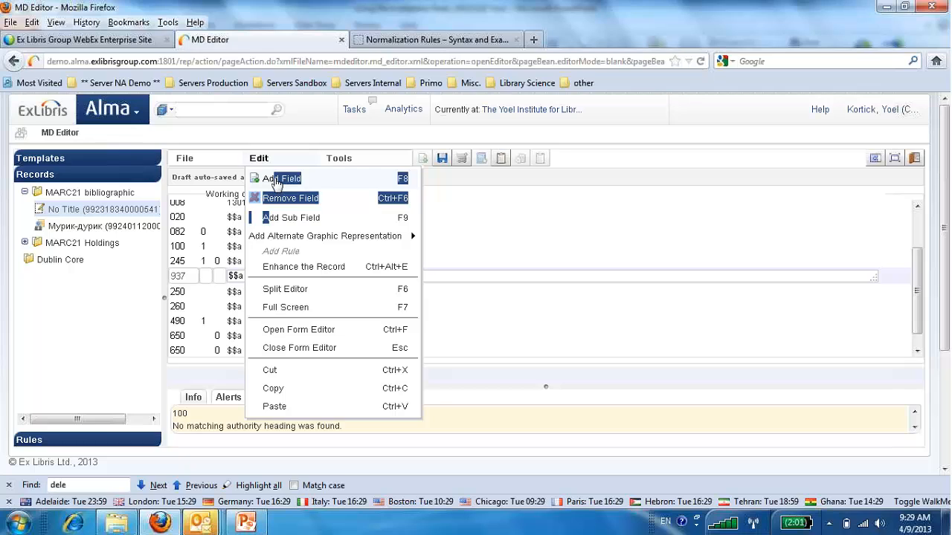
pyautogui.click(280, 180)
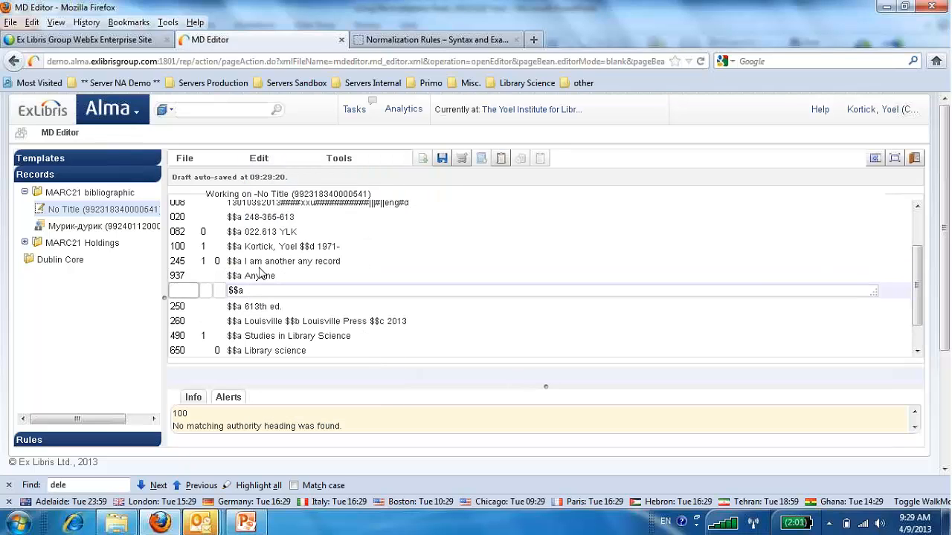
pyautogui.write('938')
pyautogui.click(262, 291)
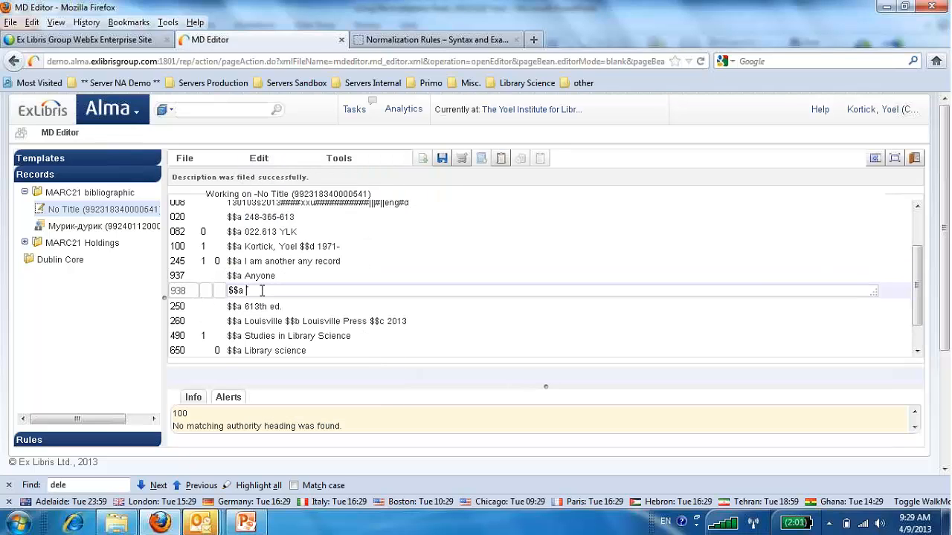
pyautogui.write('Something else')
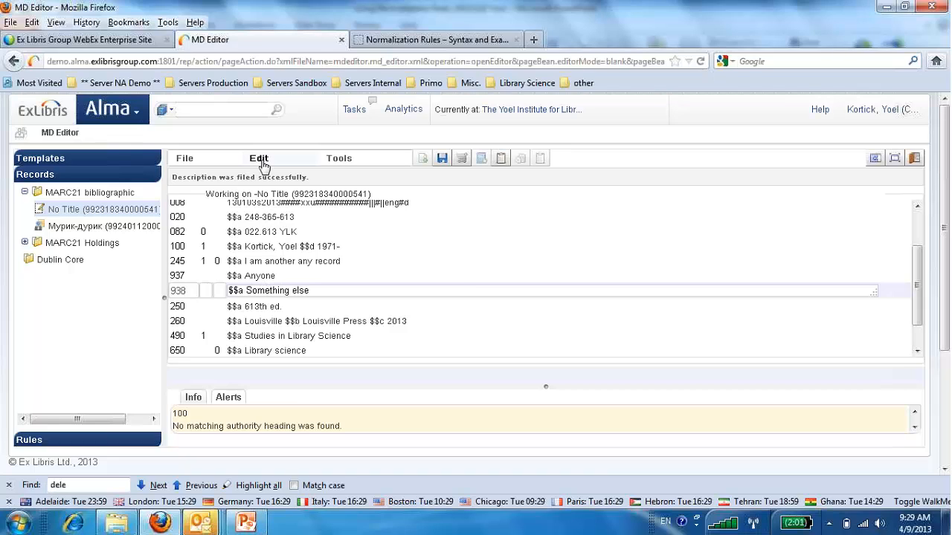
# Add a 939 field with first indicator 1 and subfield a "Whatever" below the 938 field, correcting its spelling.
pyautogui.press('F8')
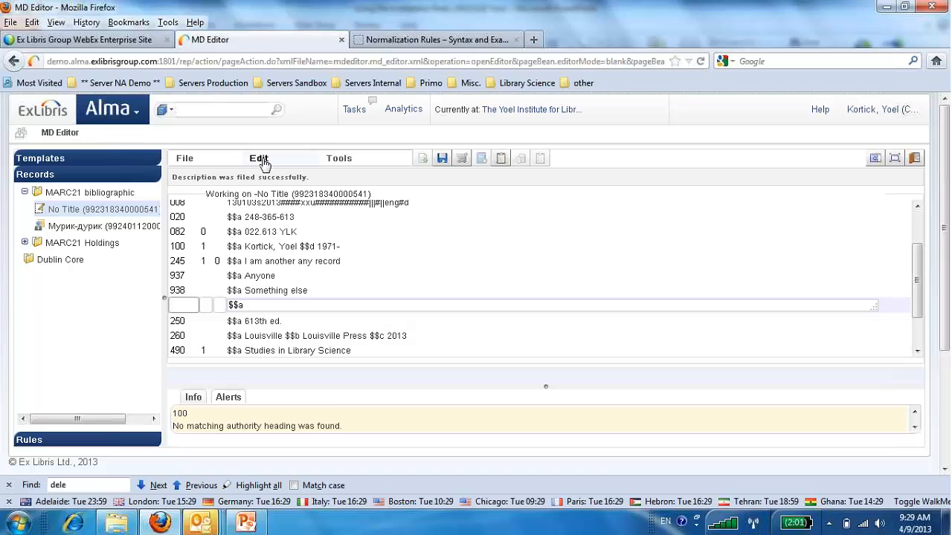
pyautogui.write('939')
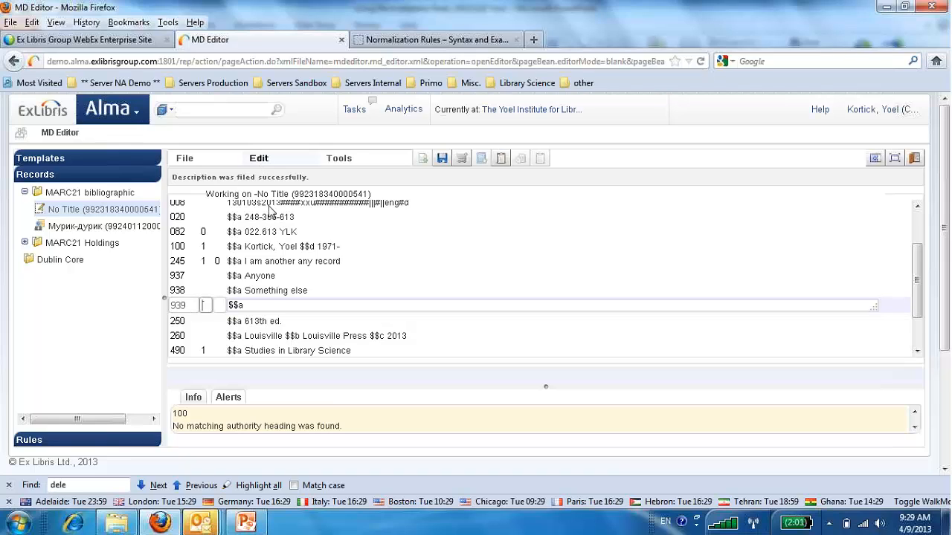
pyautogui.click(260, 304)
pyautogui.write('Whatever')
pyautogui.click(205, 306)
pyautogui.write('1')
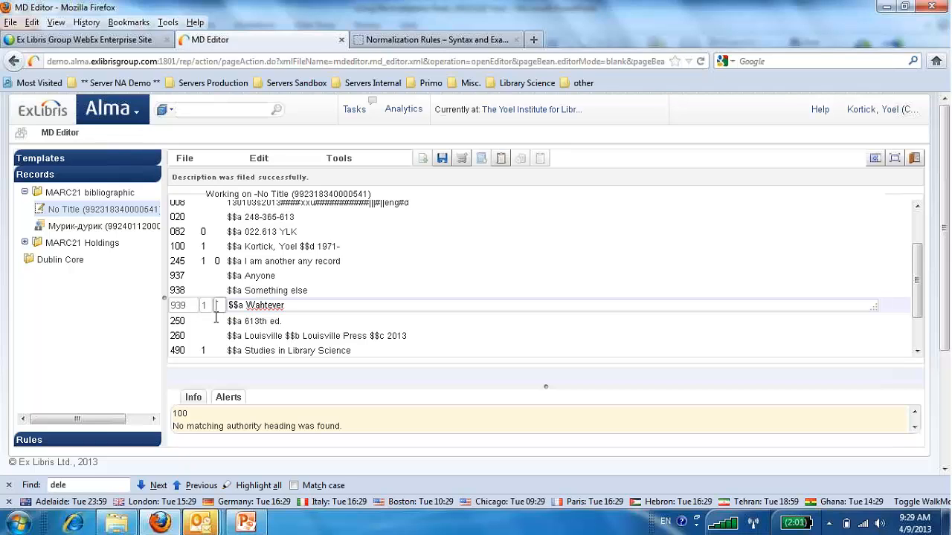
pyautogui.rightClick(279, 305)
pyautogui.click(313, 15)
# Save the new bibliographic record with its 937, 938 and 939 fields.
pyautogui.scroll(-1, 918, 331)
pyautogui.scroll(3, 917, 344)
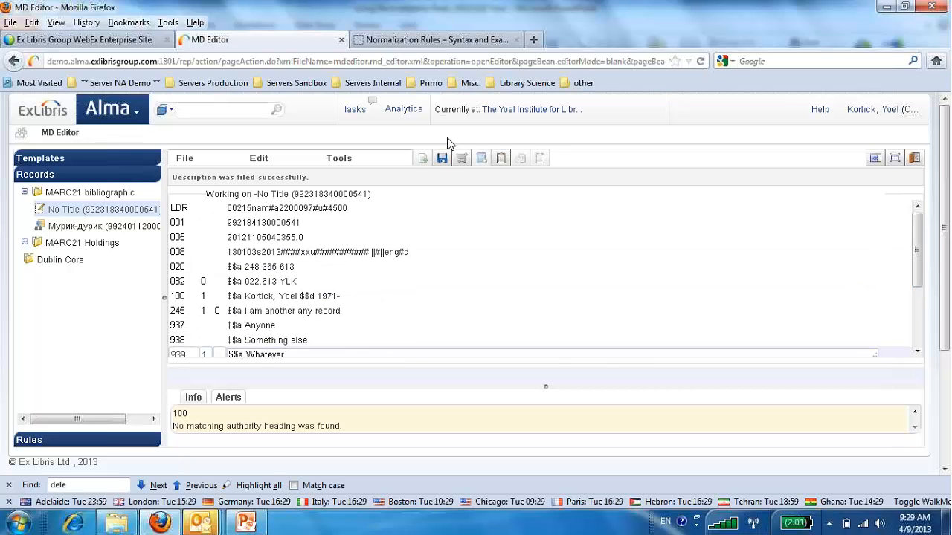
pyautogui.click(443, 161)
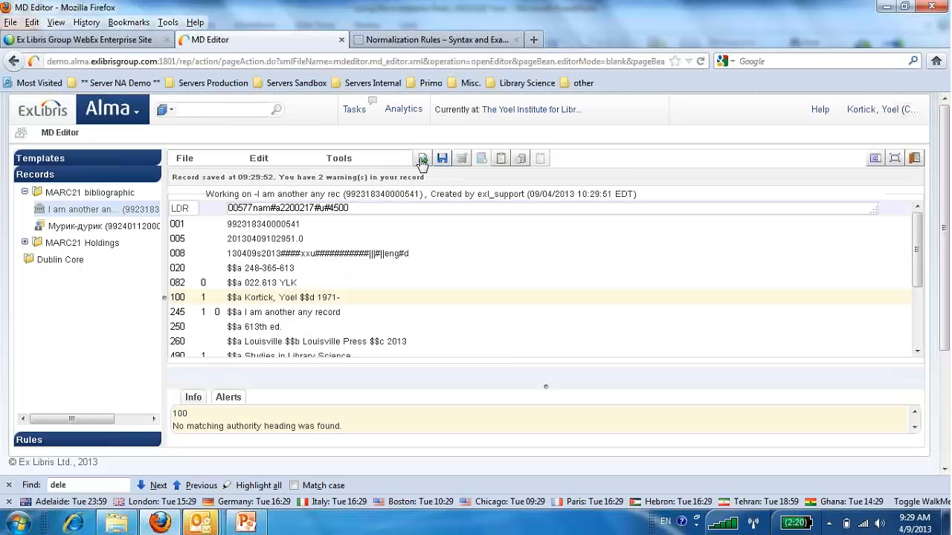
# Enhance the saved record with the normalization process "AM Add 900 WC delete 93X" and check its last fields.
pyautogui.click(260, 159)
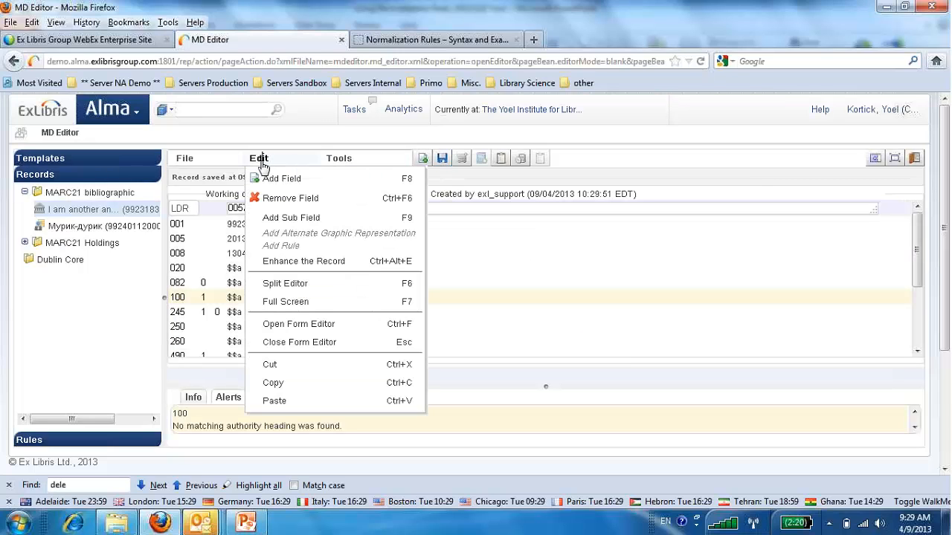
pyautogui.click(296, 260)
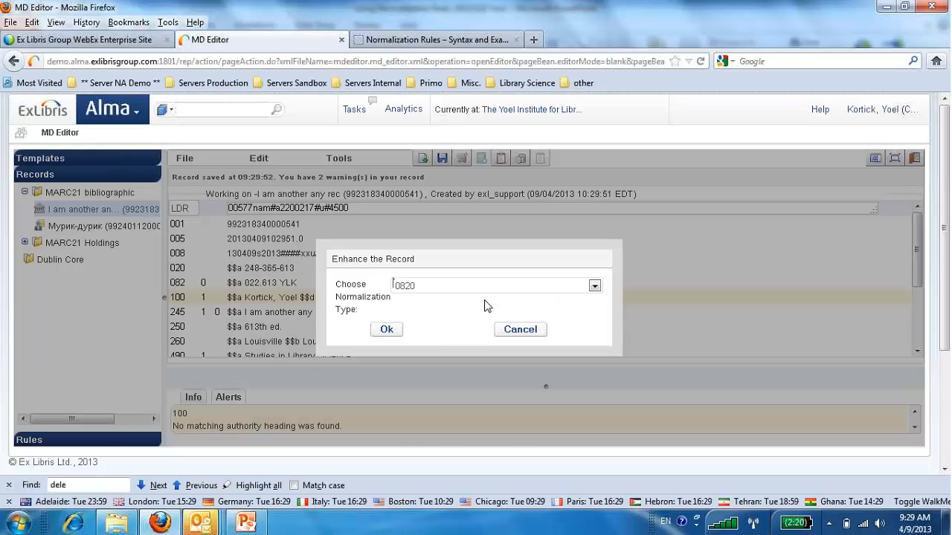
pyautogui.click(529, 287)
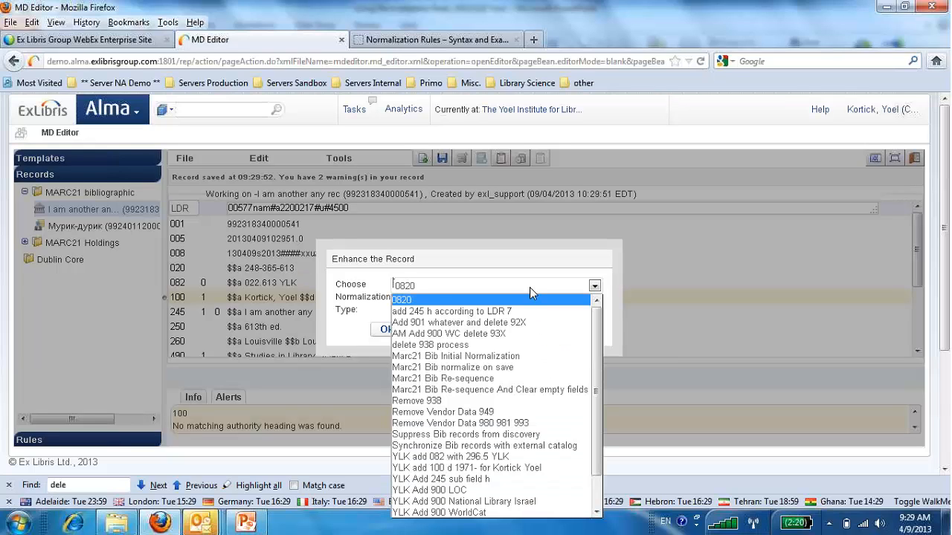
pyautogui.click(530, 339)
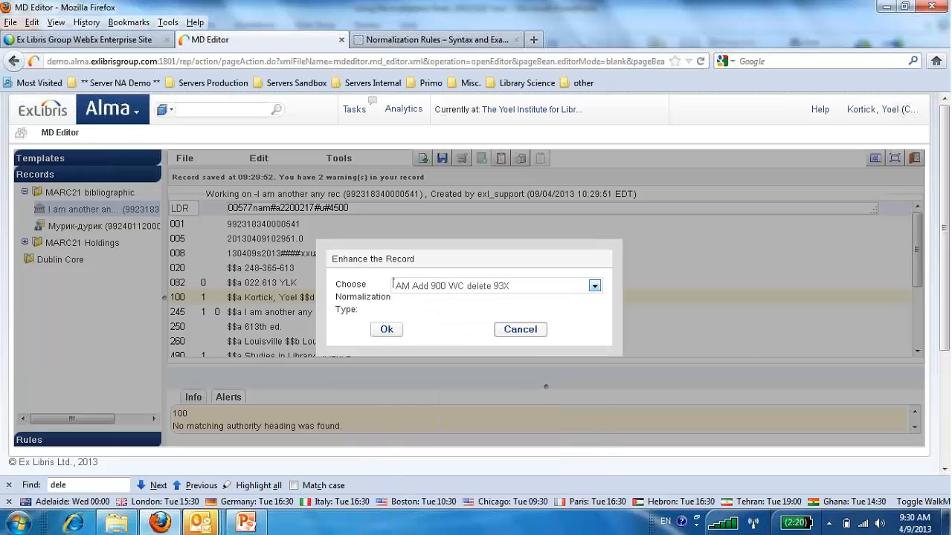
pyautogui.click(386, 331)
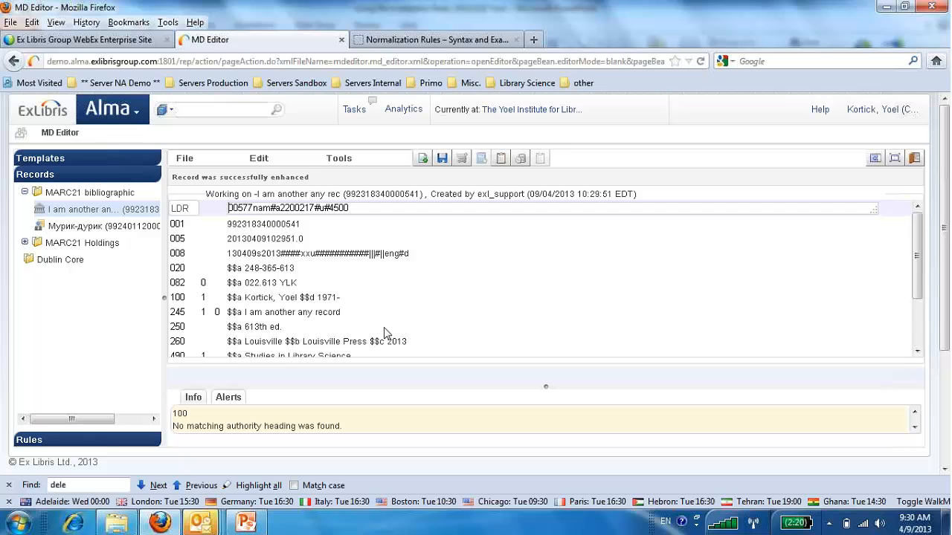
pyautogui.moveTo(918, 274); pyautogui.dragTo(912, 325)
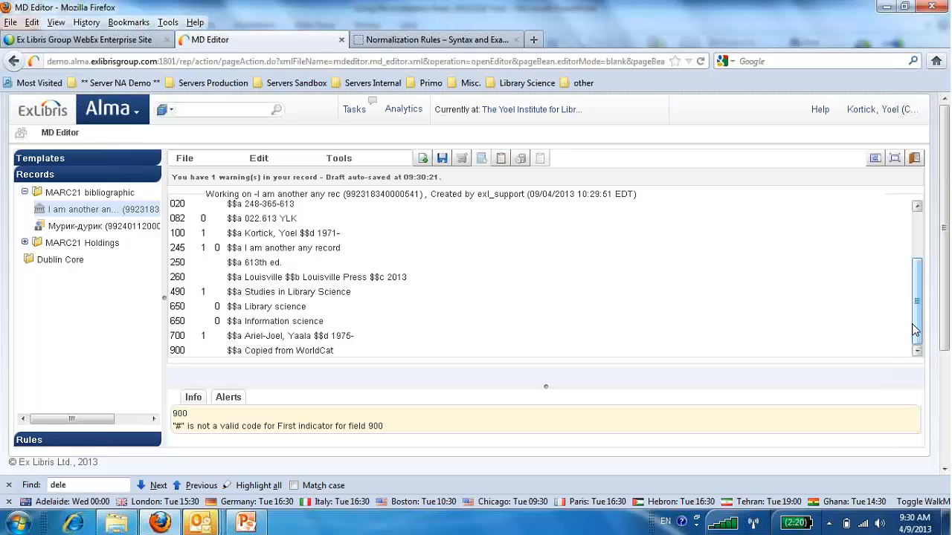
# Run the "AM Add 900 WC delete 93X" normalization on the same record a second time and check the 900 field.
pyautogui.click(260, 159)
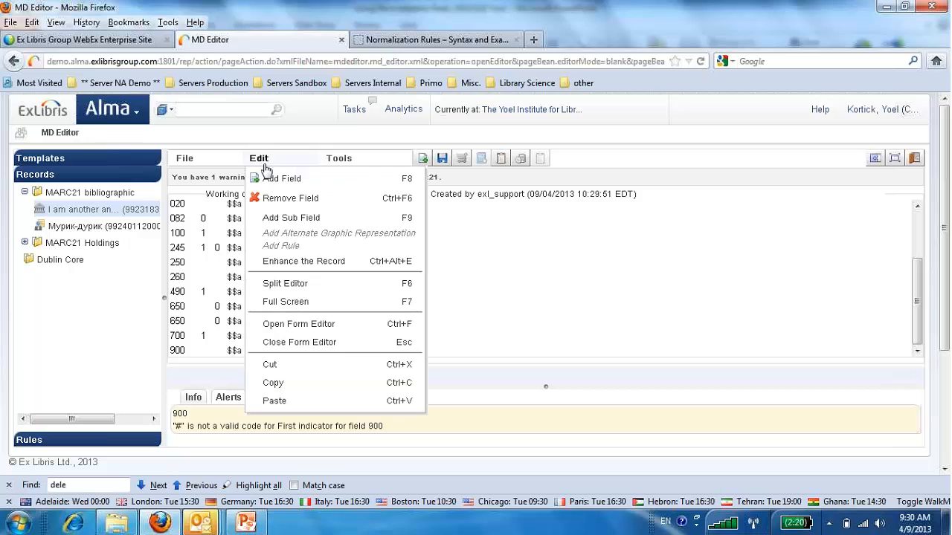
pyautogui.click(285, 261)
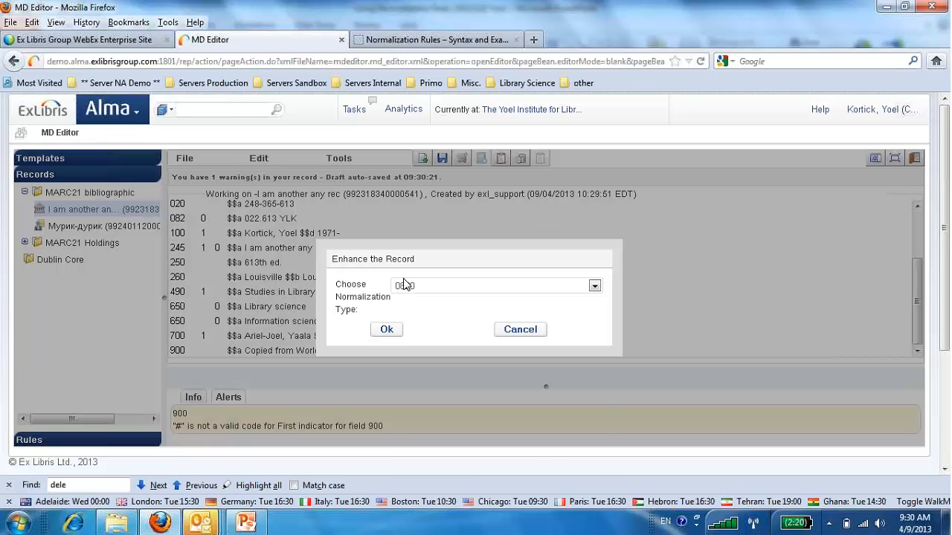
pyautogui.click(406, 286)
pyautogui.click(416, 335)
pyautogui.click(386, 330)
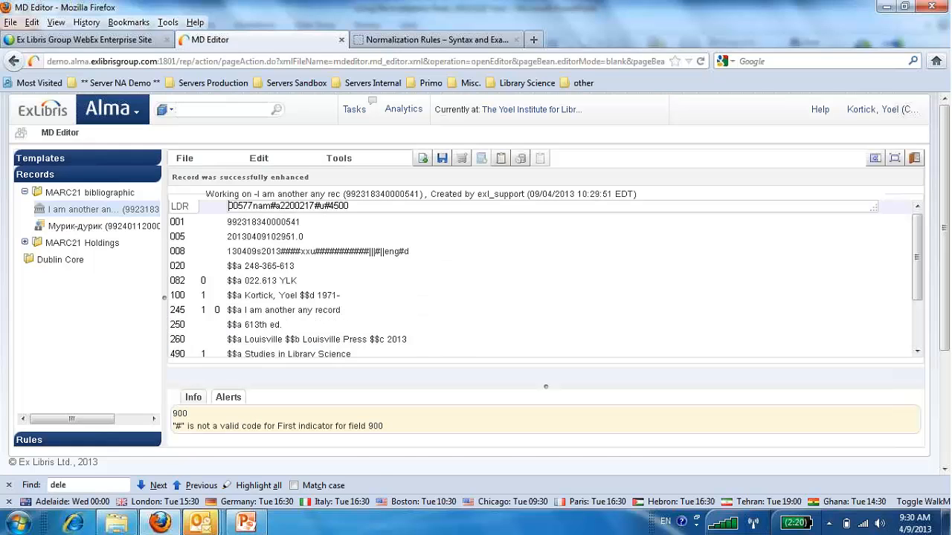
pyautogui.scroll(-2, 920, 265)
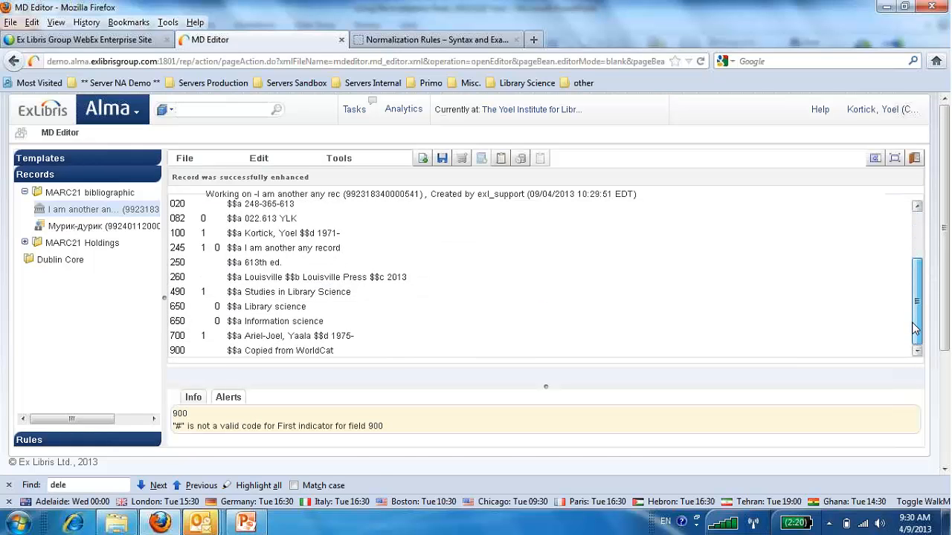
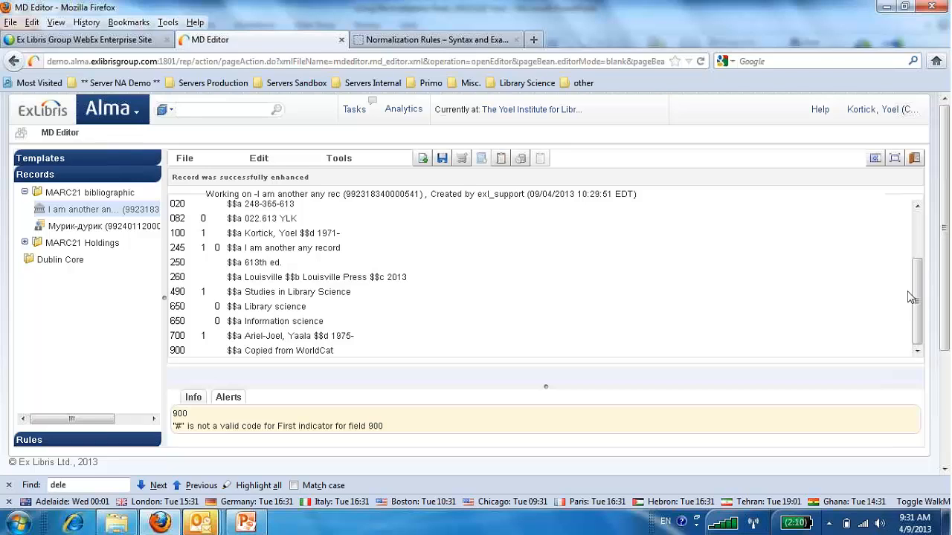
pyautogui.click(139, 116)
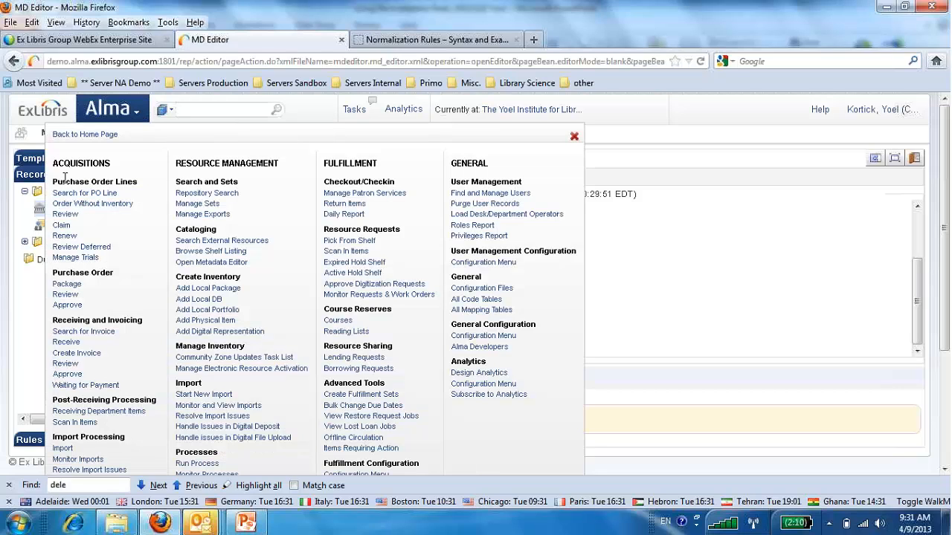
pyautogui.click(33, 172)
pyautogui.click(29, 440)
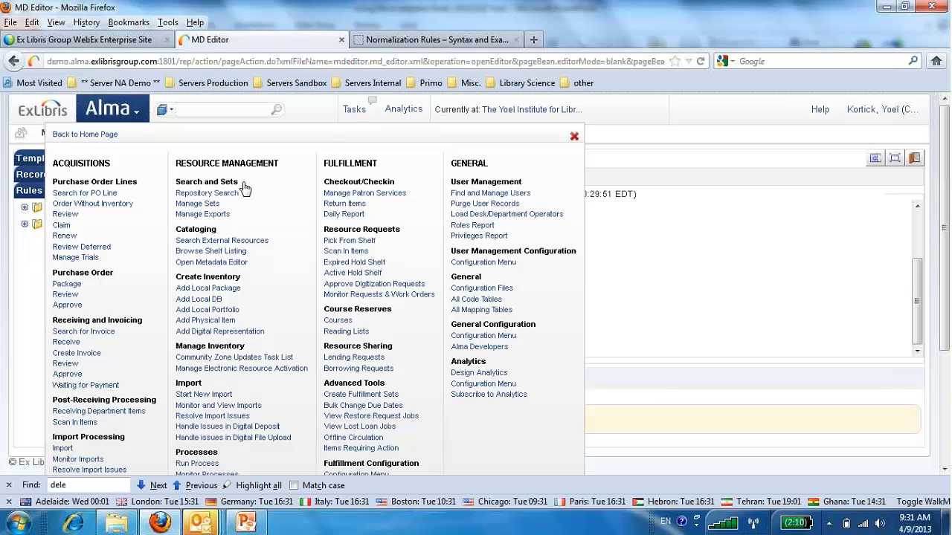
pyautogui.click(574, 140)
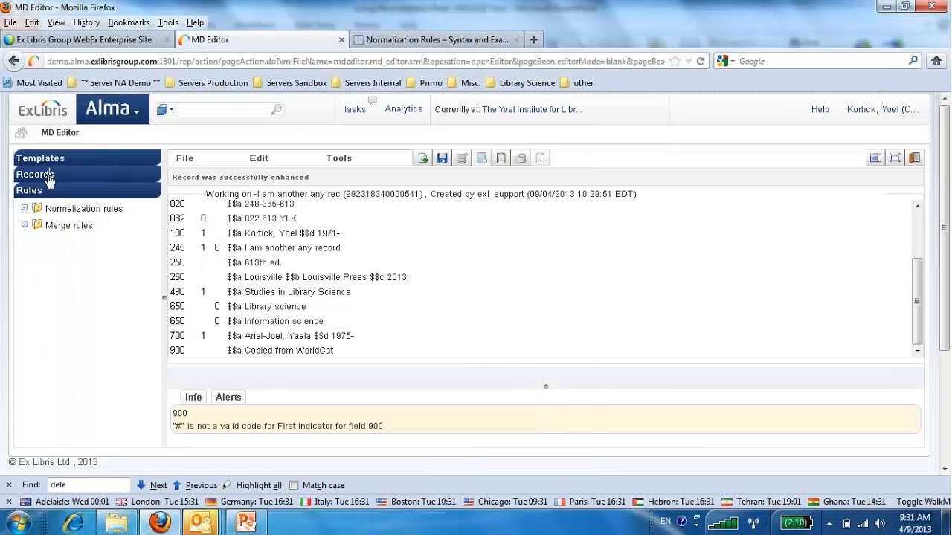
# Release all records in the MARC21 bibliographic folder of the metadata editor.
pyautogui.click(35, 176)
pyautogui.rightClick(68, 198)
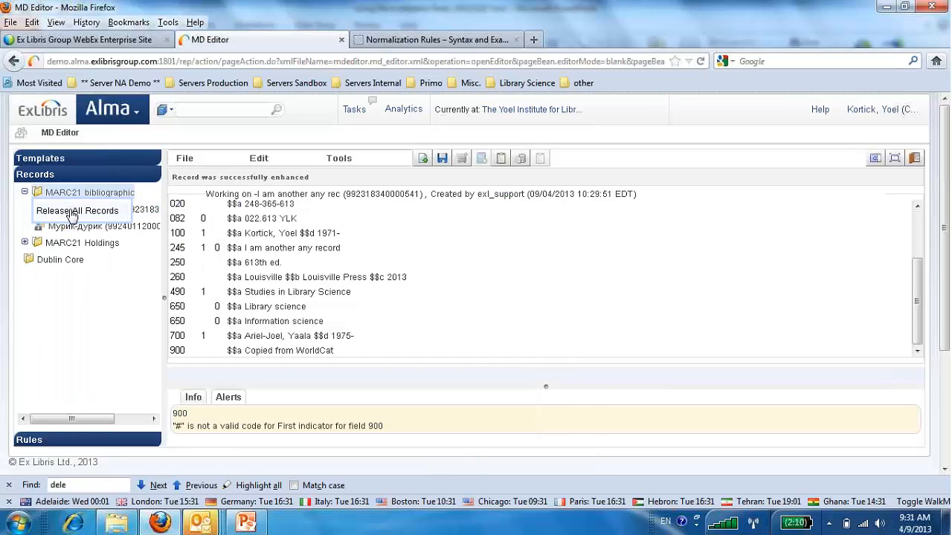
pyautogui.click(71, 210)
pyautogui.click(424, 324)
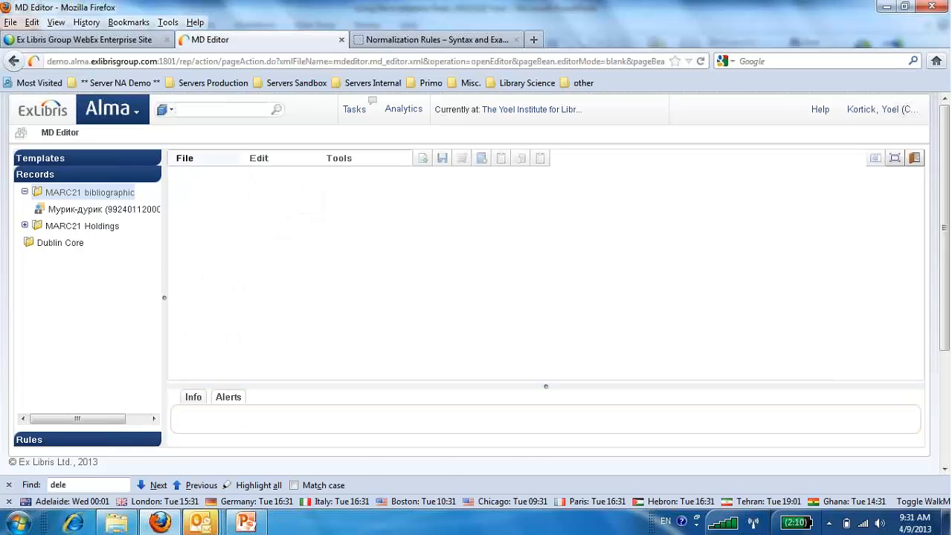
# Search the external WorldCat resource for records with title "Library science" and year of publication 2013.
pyautogui.click(180, 161)
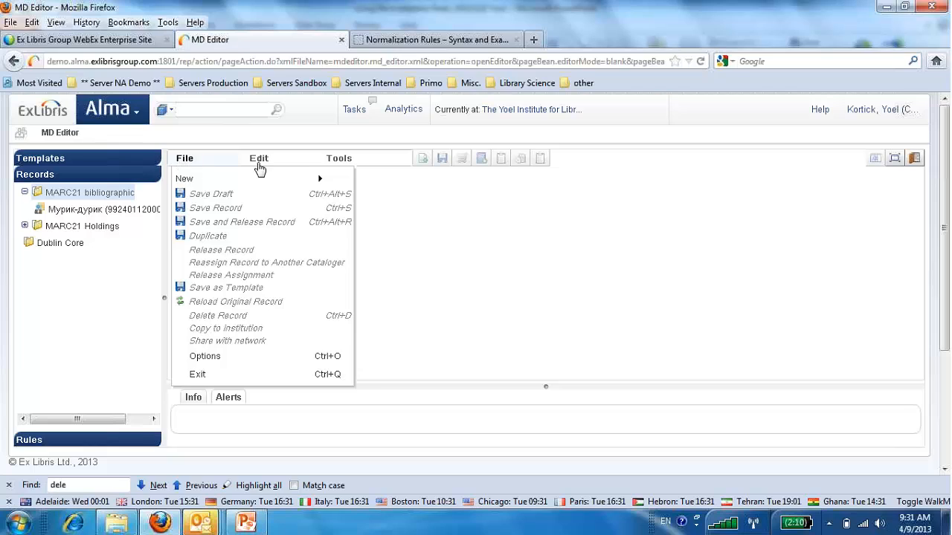
pyautogui.moveTo(333, 164)
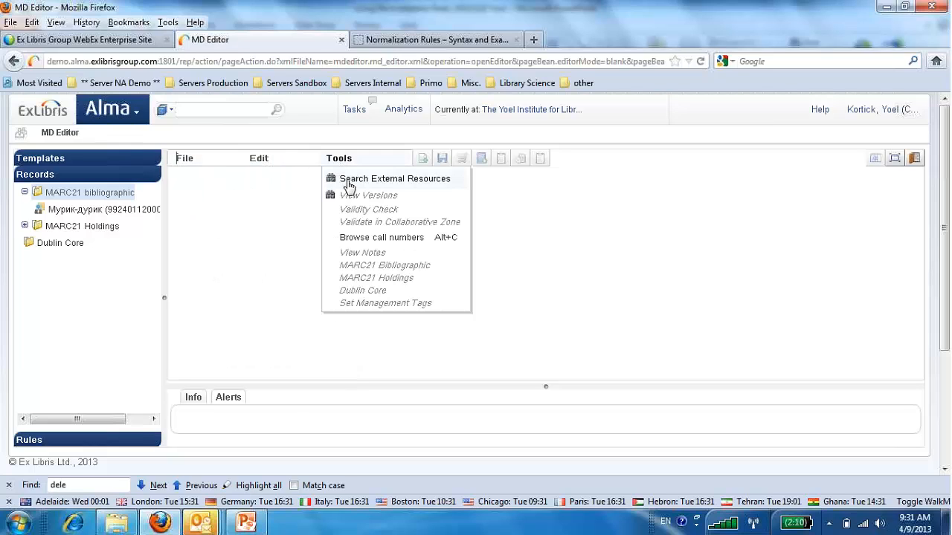
pyautogui.click(348, 183)
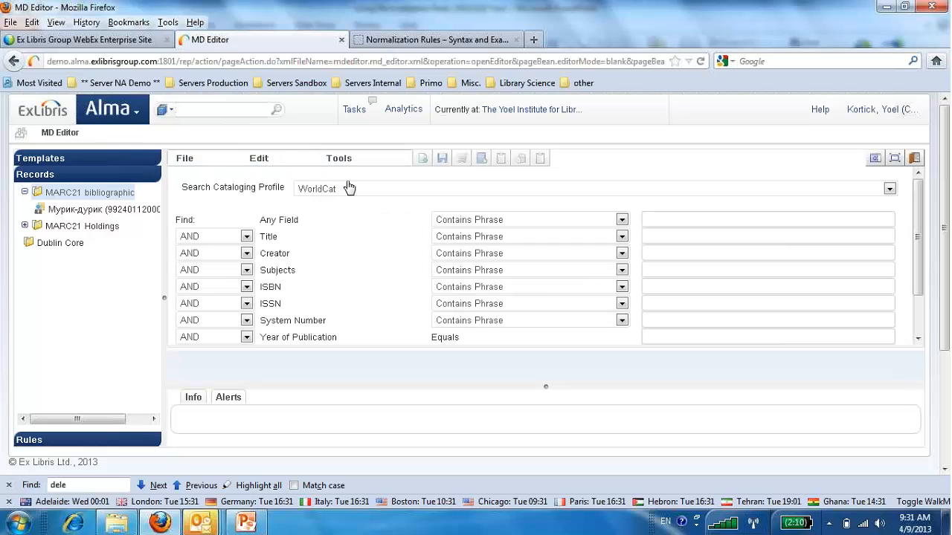
pyautogui.click(664, 243)
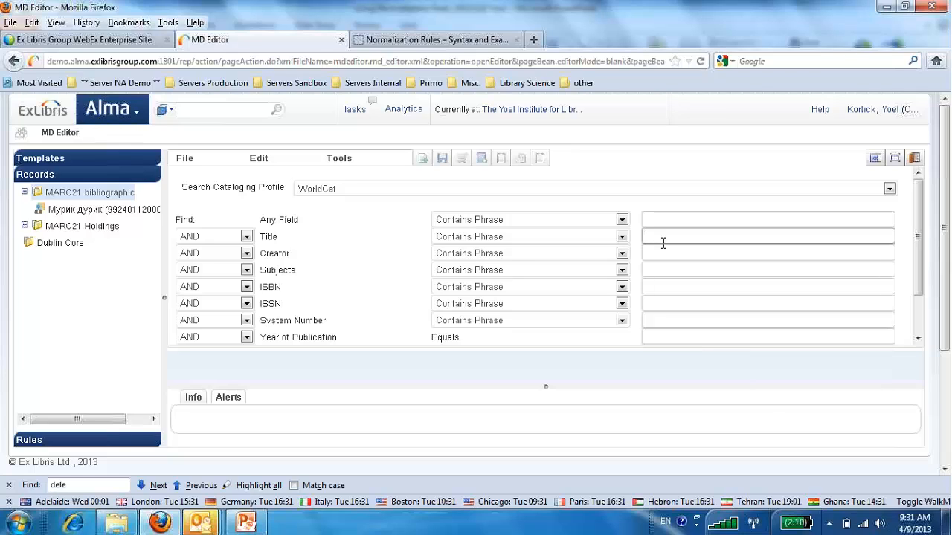
pyautogui.write('Library science')
pyautogui.click(672, 338)
pyautogui.write('2013')
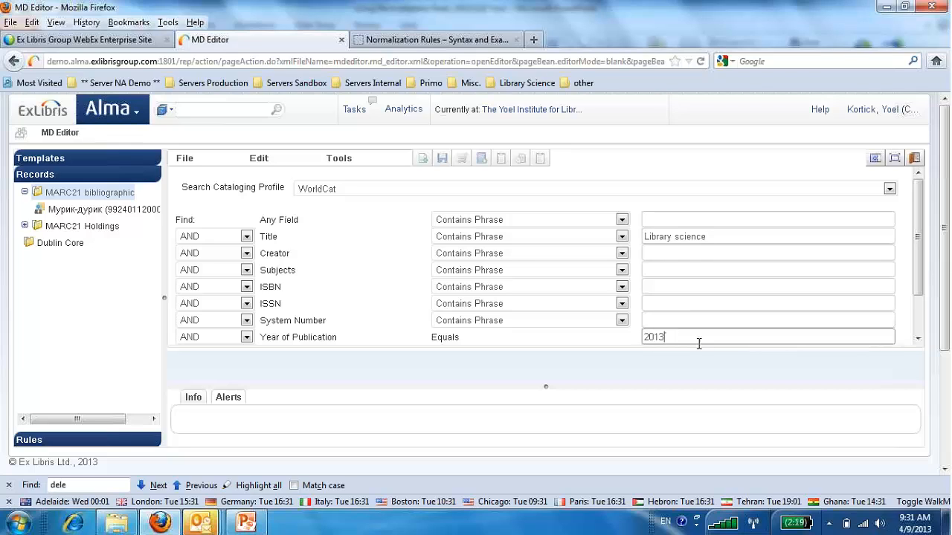
pyautogui.moveTo(919, 286); pyautogui.dragTo(917, 328)
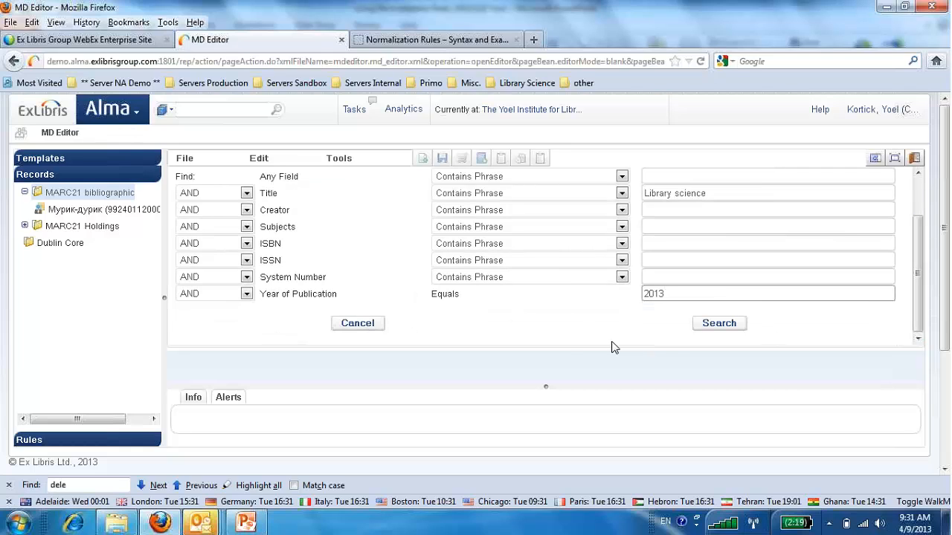
pyautogui.click(714, 324)
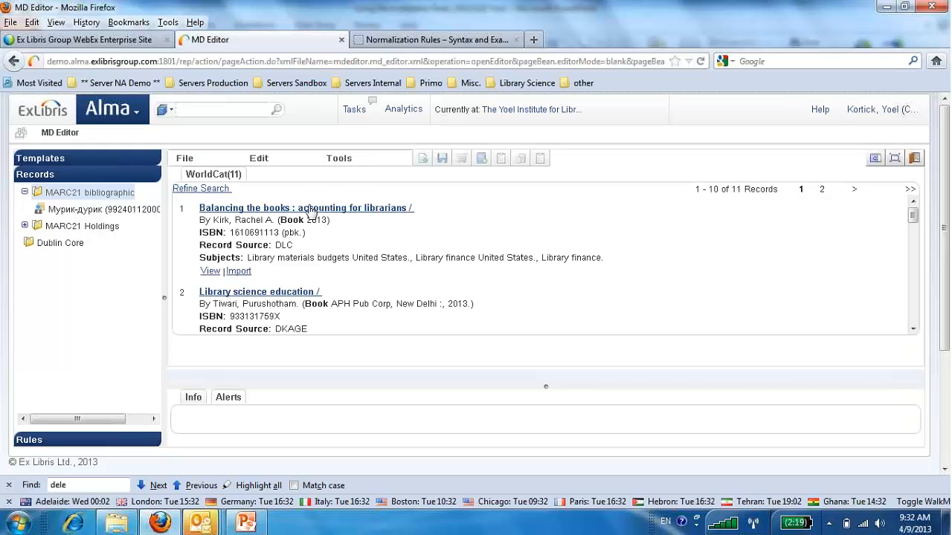
# View the WorldCat record "Balancing the books : accounting for librarians" and examine its 938 fields.
pyautogui.click(210, 272)
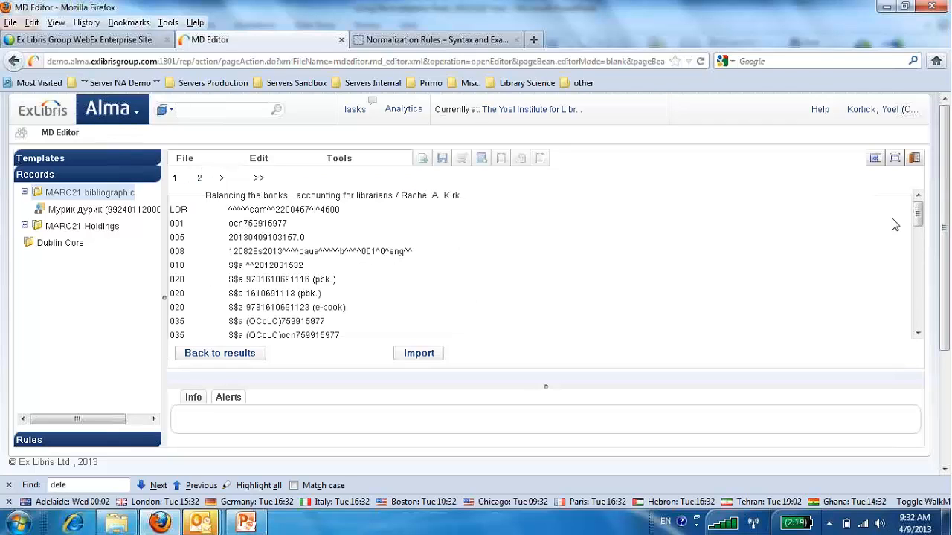
pyautogui.moveTo(921, 235); pyautogui.dragTo(906, 321)
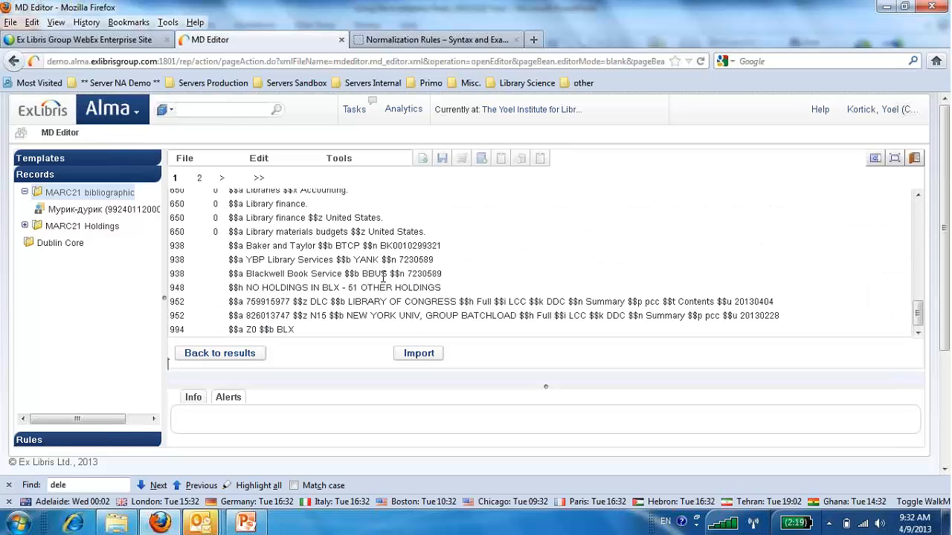
pyautogui.moveTo(457, 281); pyautogui.dragTo(170, 246)
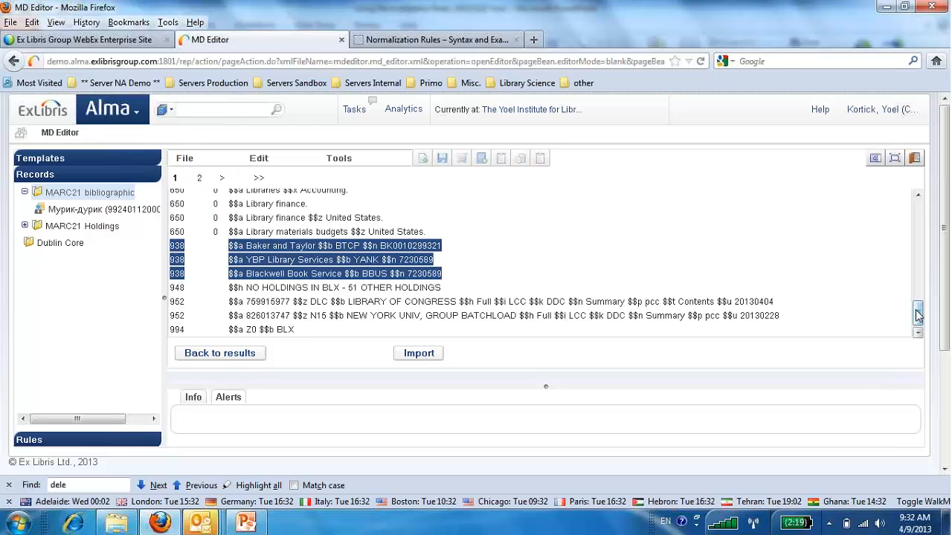
pyautogui.moveTo(919, 319); pyautogui.dragTo(919, 322)
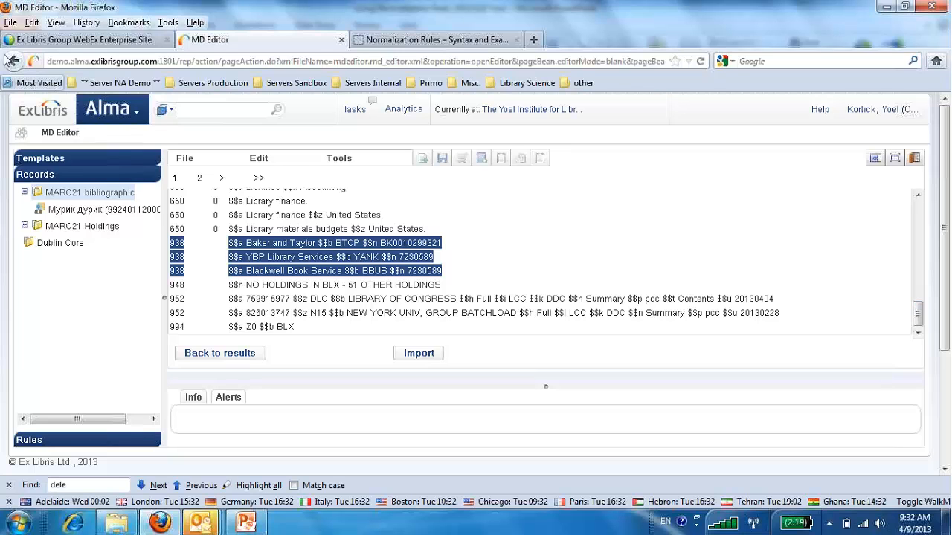
# Set the normalization process of the WorldCat external search resource to "AM Add 900 WC delete 93X" and save it.
pyautogui.click(134, 116)
pyautogui.scroll(-4, 152, 162)
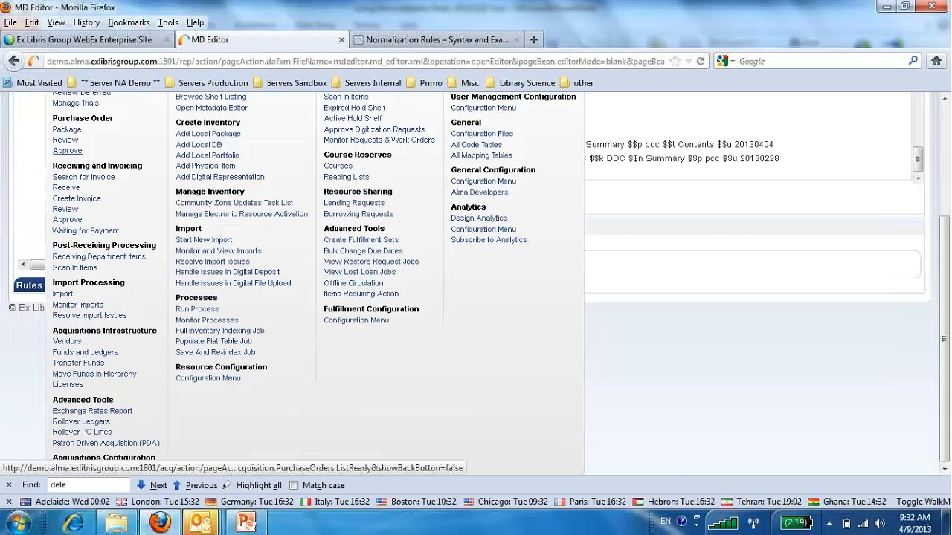
pyautogui.click(209, 379)
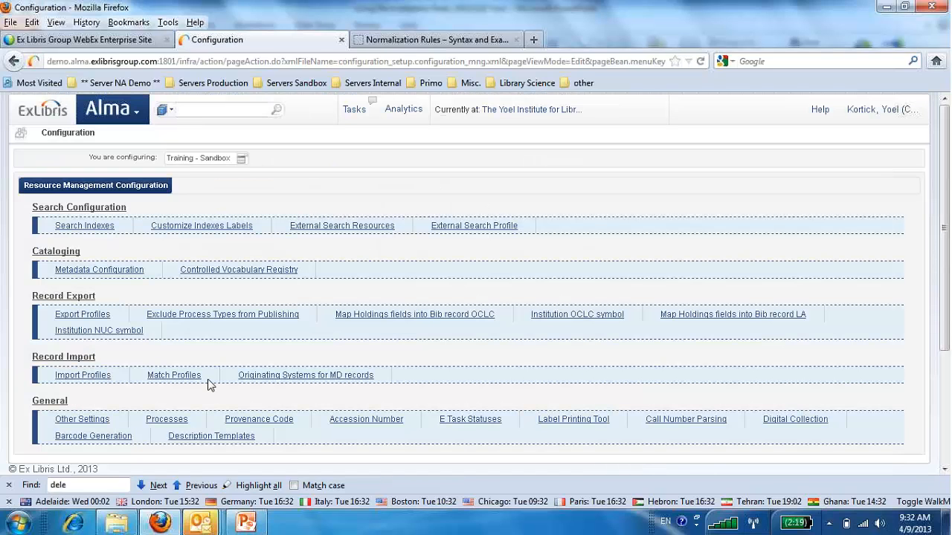
pyautogui.click(333, 230)
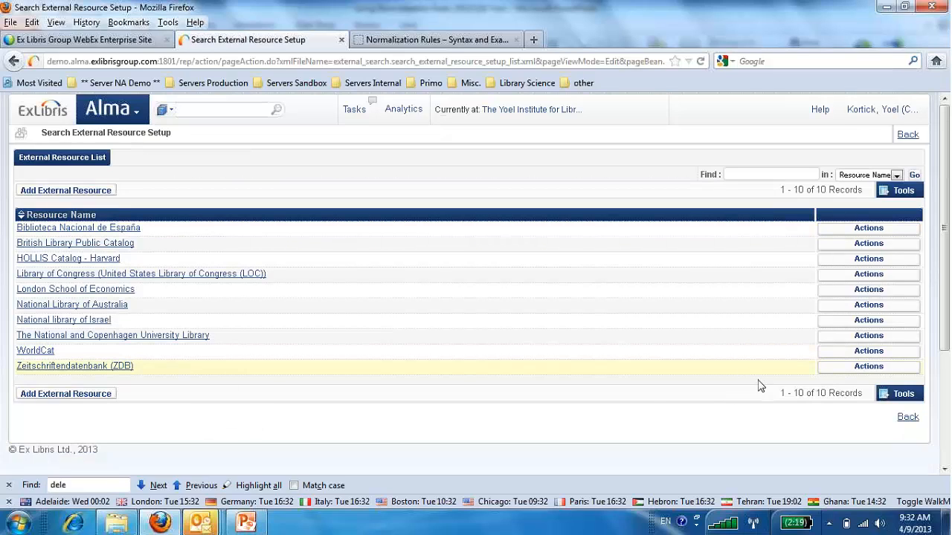
pyautogui.click(868, 353)
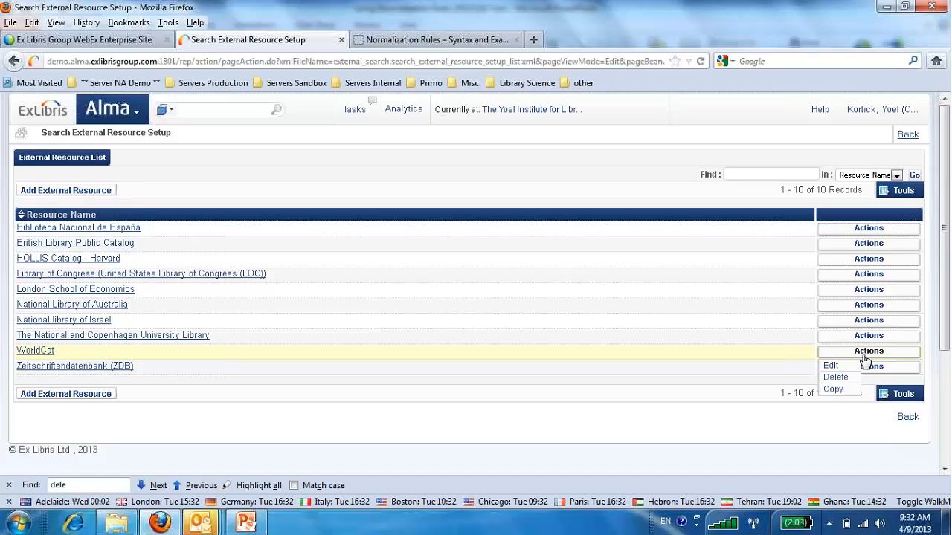
pyautogui.click(844, 367)
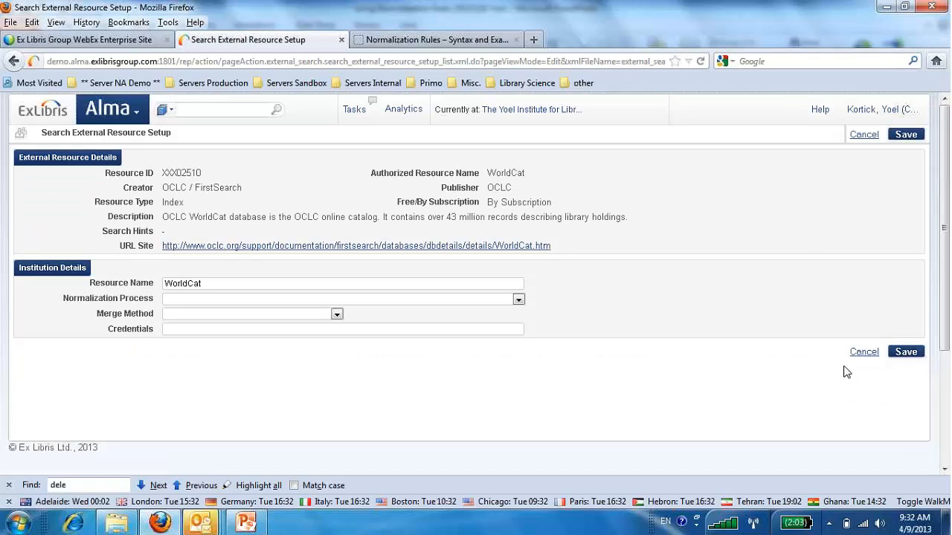
pyautogui.click(518, 300)
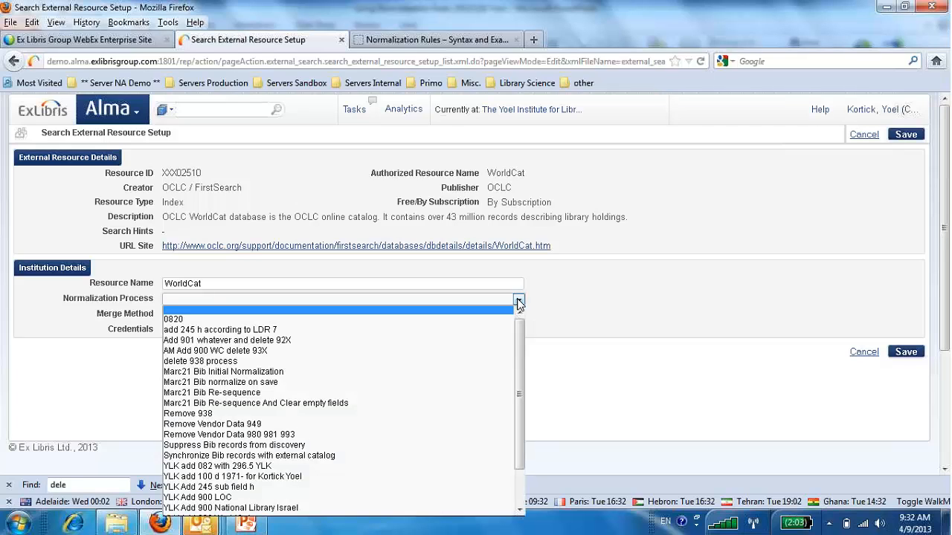
pyautogui.click(484, 356)
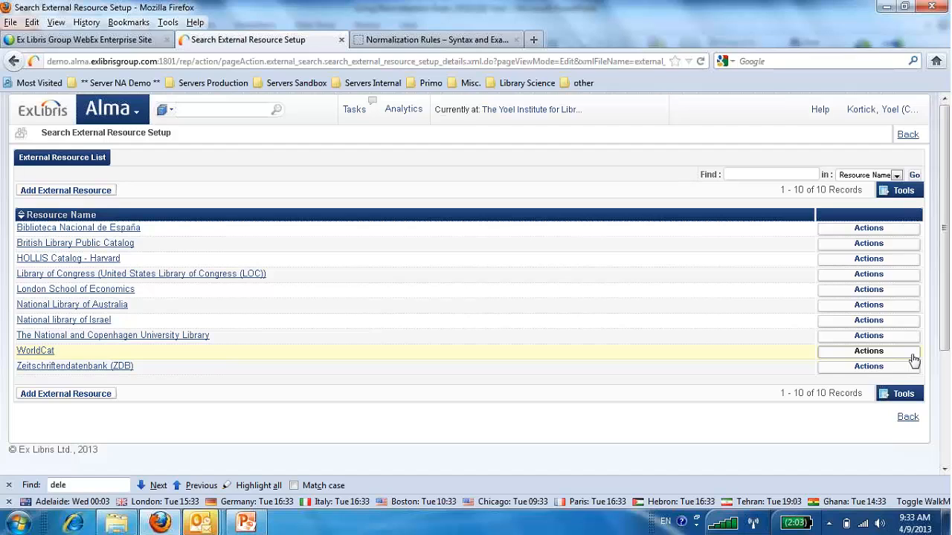
# Review the shared normalization rules "AM Add 900 field World Cat" and "AM Delete 93X fields" in the metadata editor.
pyautogui.click(139, 113)
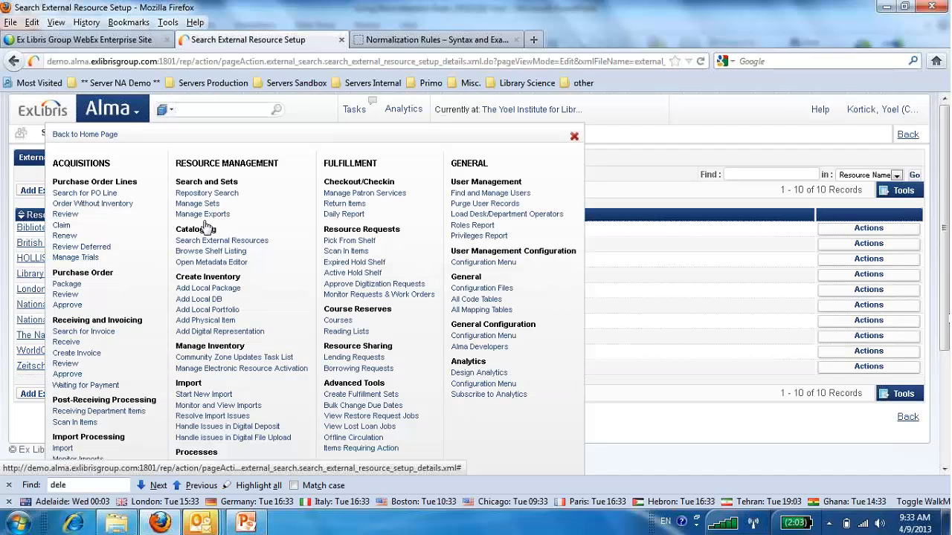
pyautogui.click(215, 264)
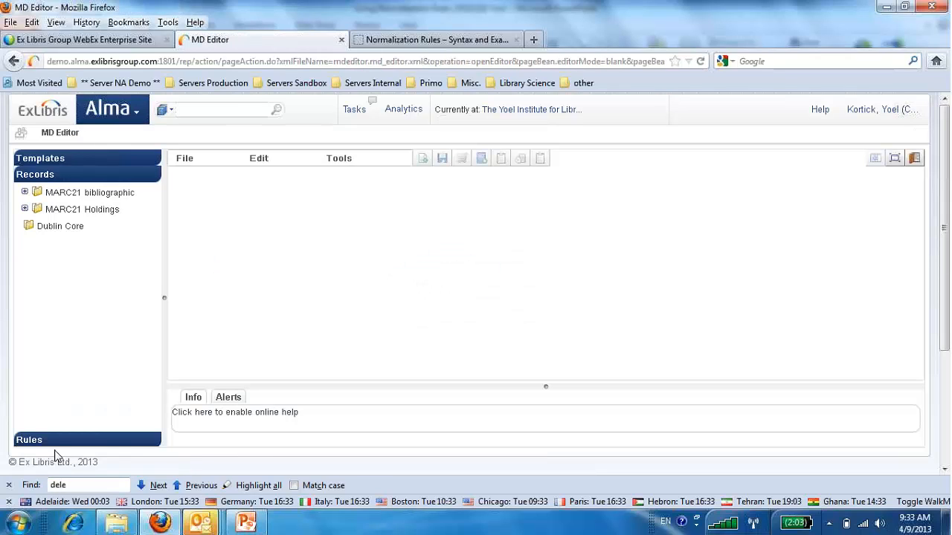
pyautogui.click(58, 441)
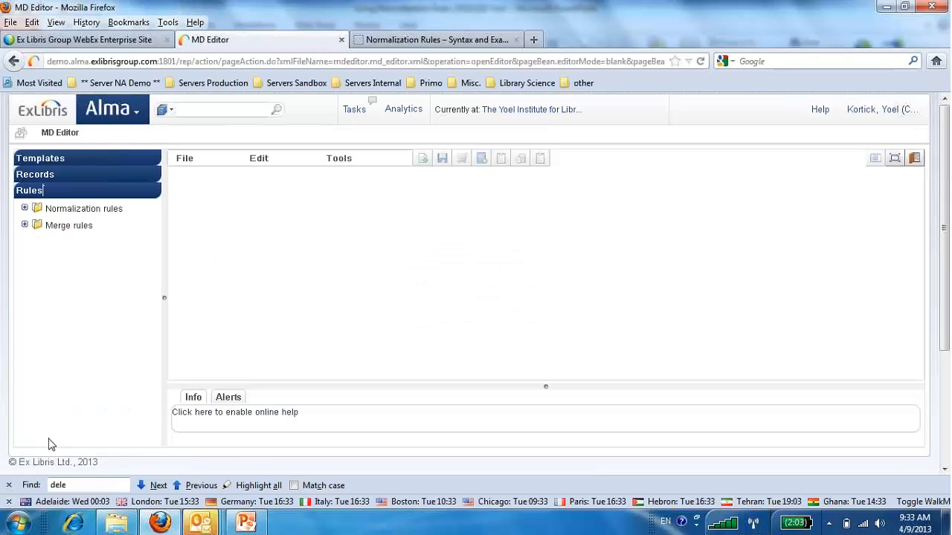
pyautogui.click(25, 209)
pyautogui.click(41, 246)
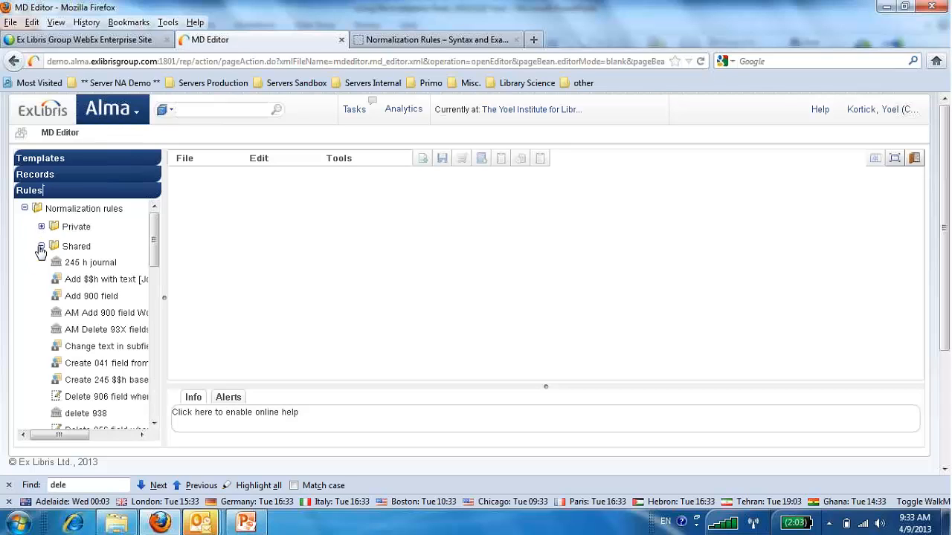
pyautogui.scroll(-1, 156, 264)
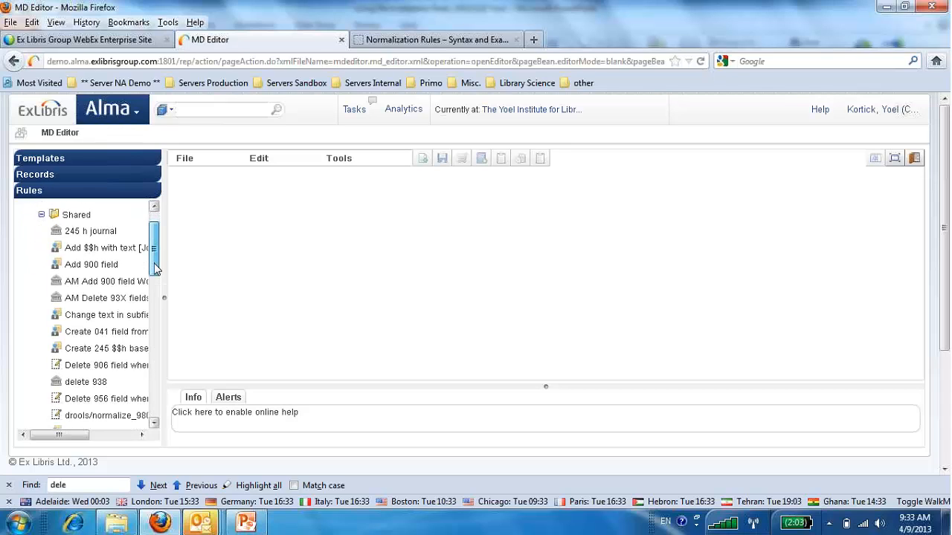
pyautogui.rightClick(112, 285)
pyautogui.click(81, 301)
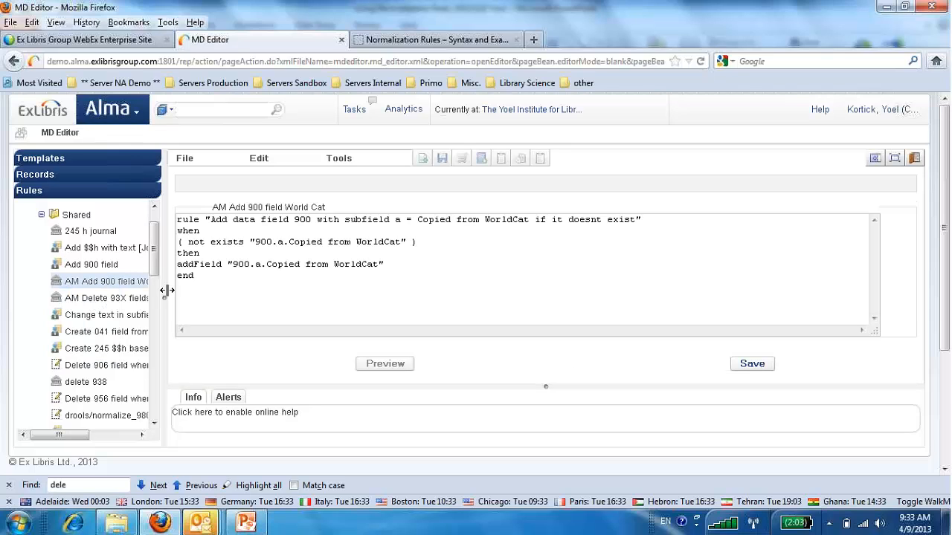
pyautogui.rightClick(112, 305)
pyautogui.click(89, 323)
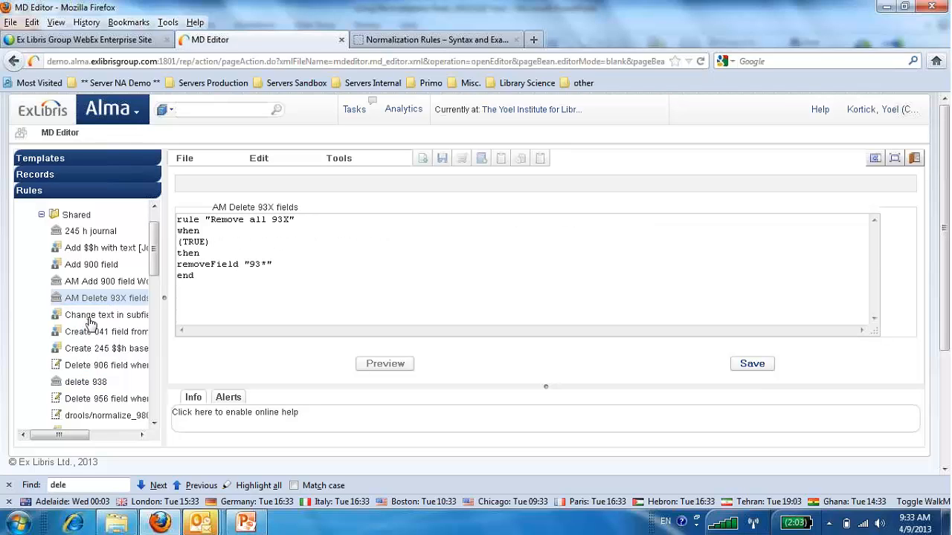
# Review the task parameters of the "AM Add 900 WC delete 93X" normalization process in the MARC21 Bibliographic metadata profile.
pyautogui.click(134, 113)
pyautogui.scroll(-4, 197, 365)
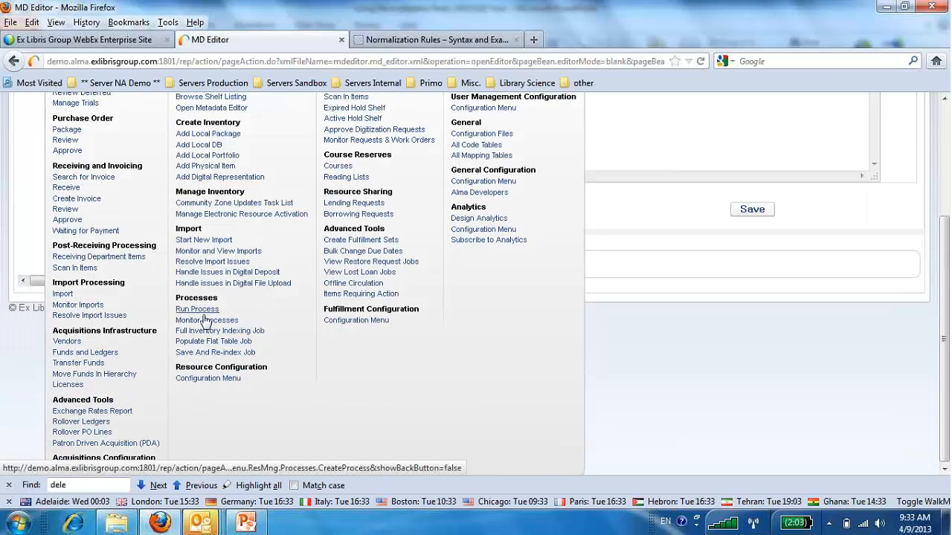
pyautogui.click(205, 322)
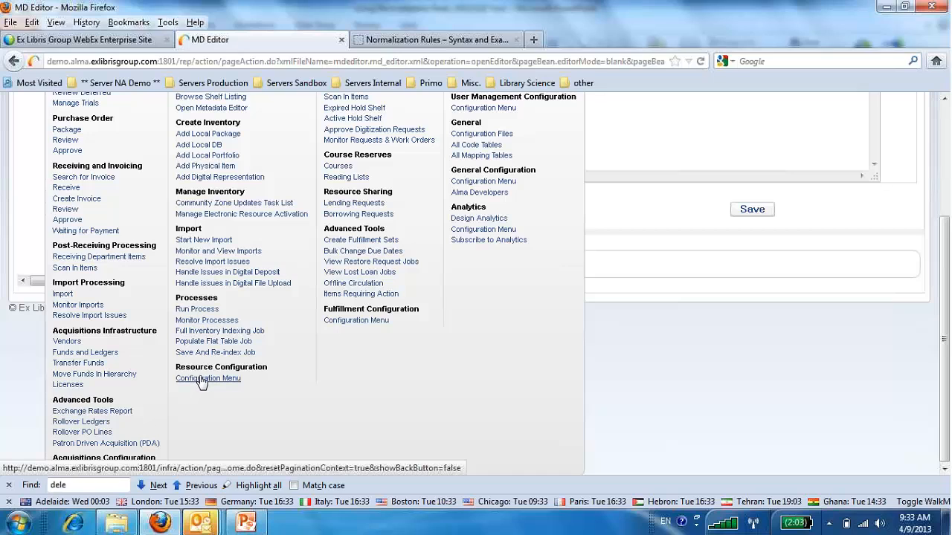
pyautogui.click(201, 379)
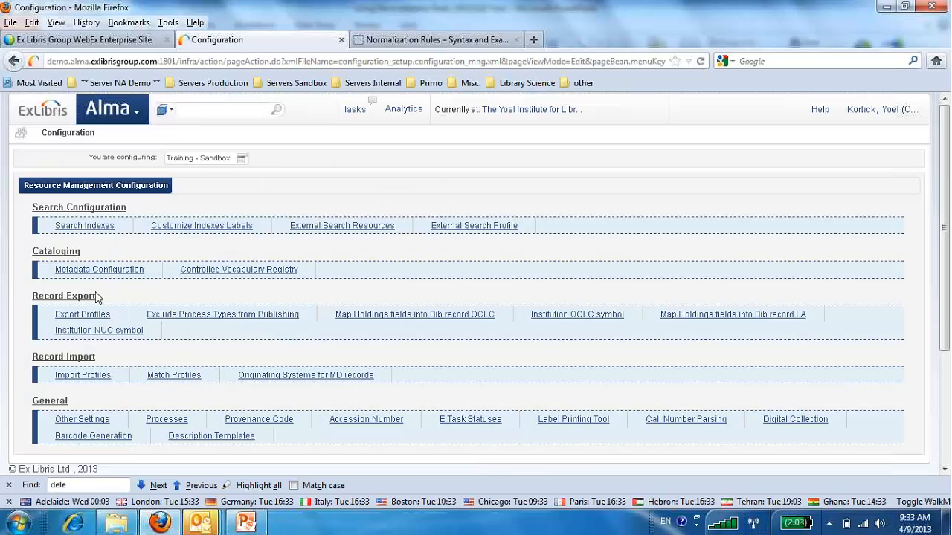
pyautogui.click(108, 273)
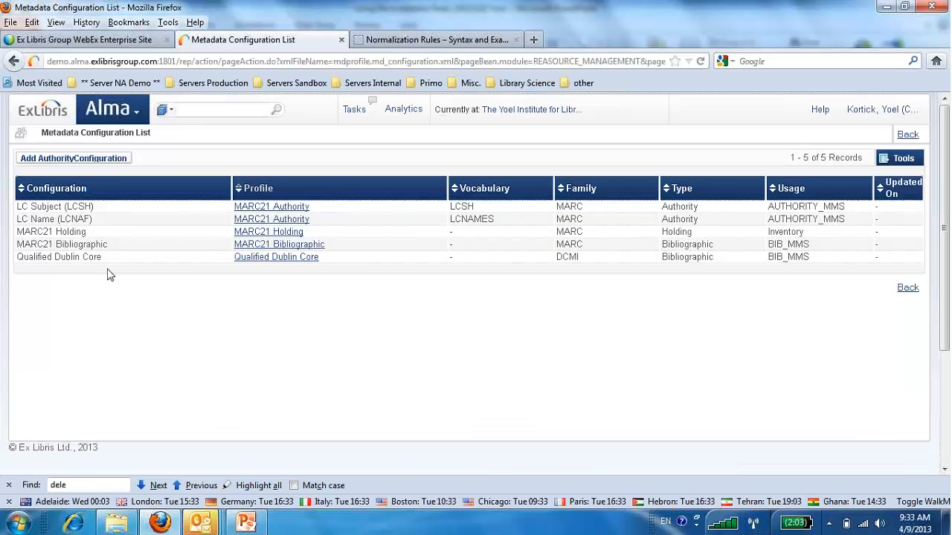
pyautogui.click(290, 250)
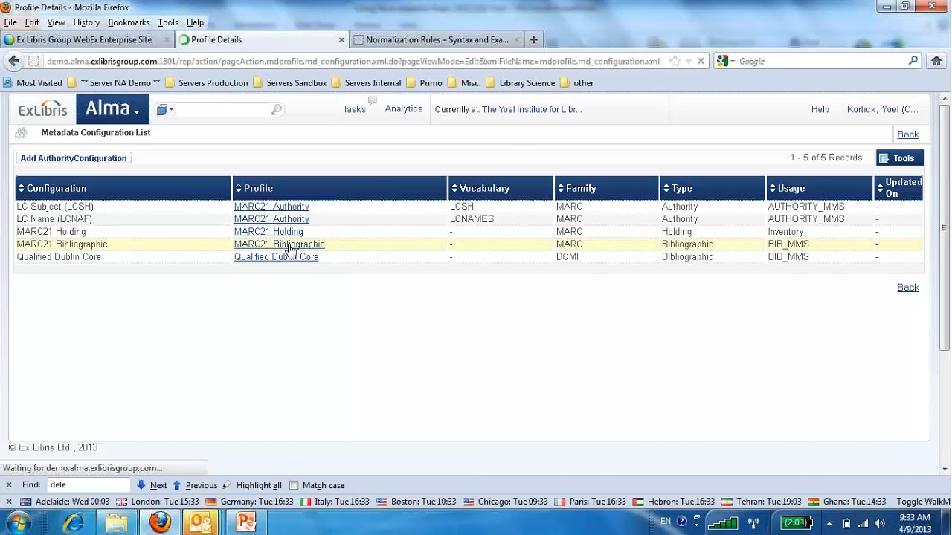
pyautogui.click(128, 190)
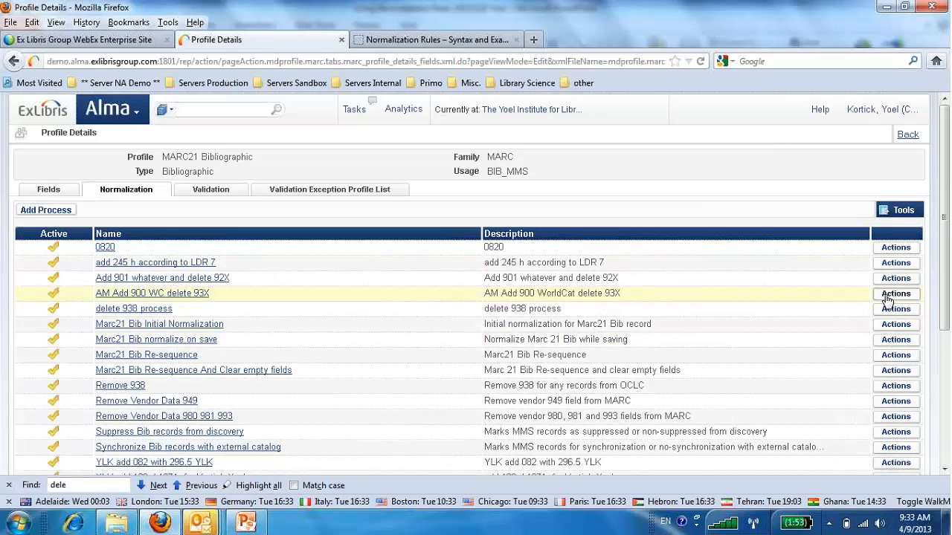
pyautogui.click(895, 293)
pyautogui.click(890, 308)
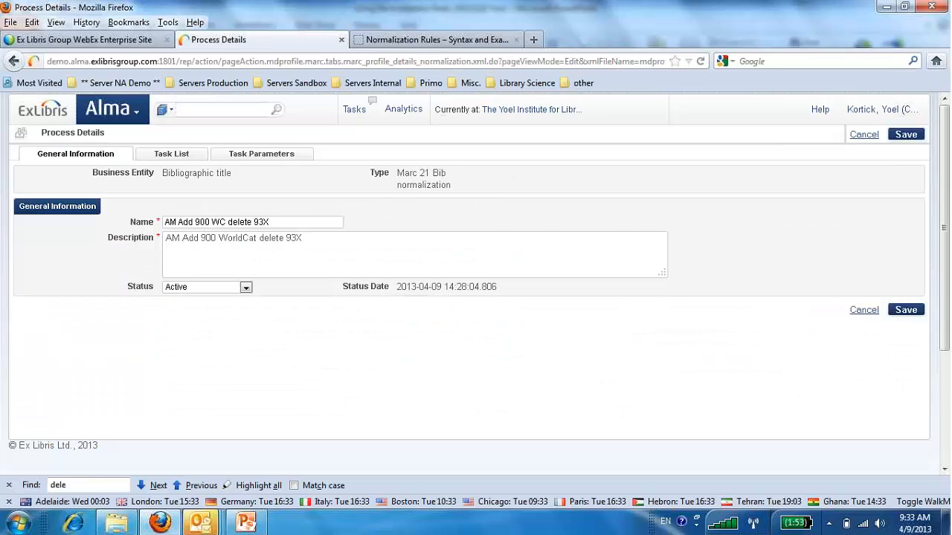
pyautogui.click(245, 159)
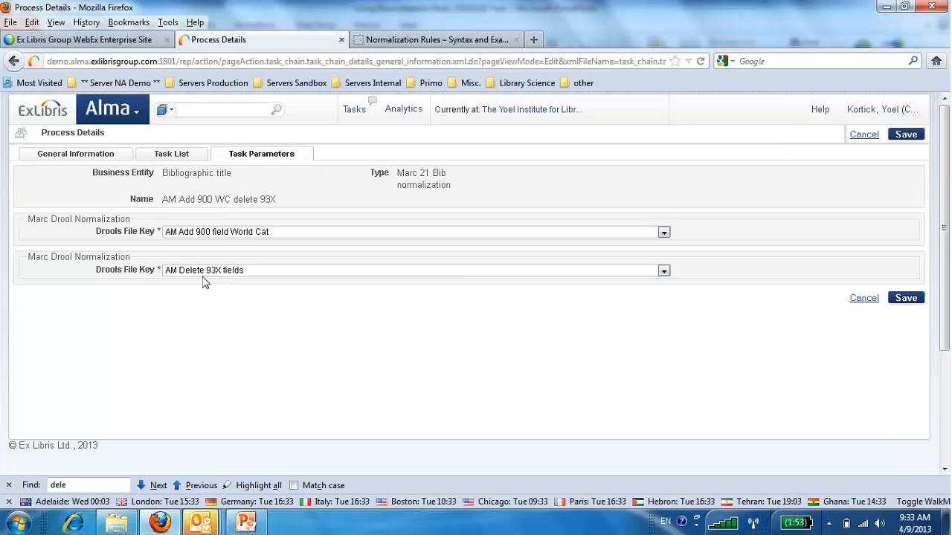
pyautogui.moveTo(162, 200); pyautogui.dragTo(282, 207)
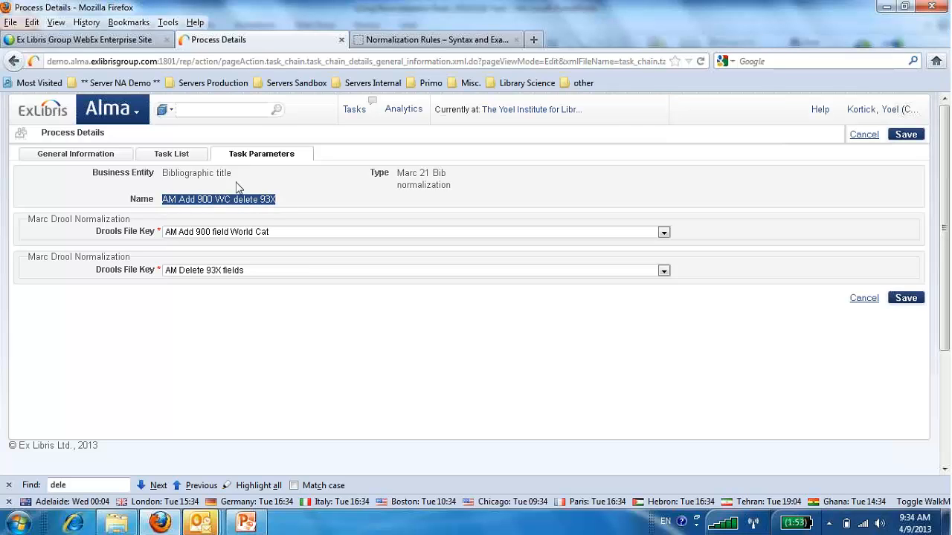
# Open the WorldCat external search resource for editing and check its assigned normalization process.
pyautogui.click(138, 113)
pyautogui.scroll(-4, 199, 320)
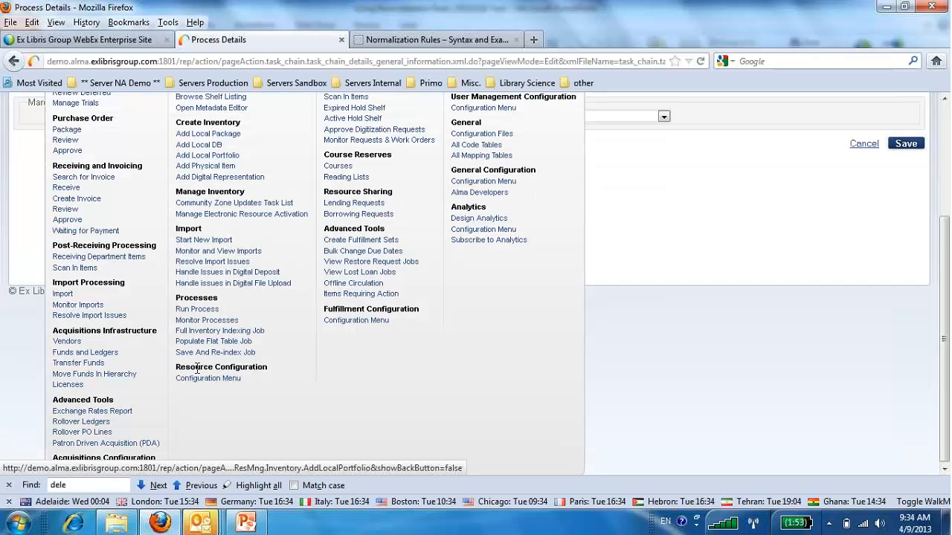
pyautogui.click(201, 380)
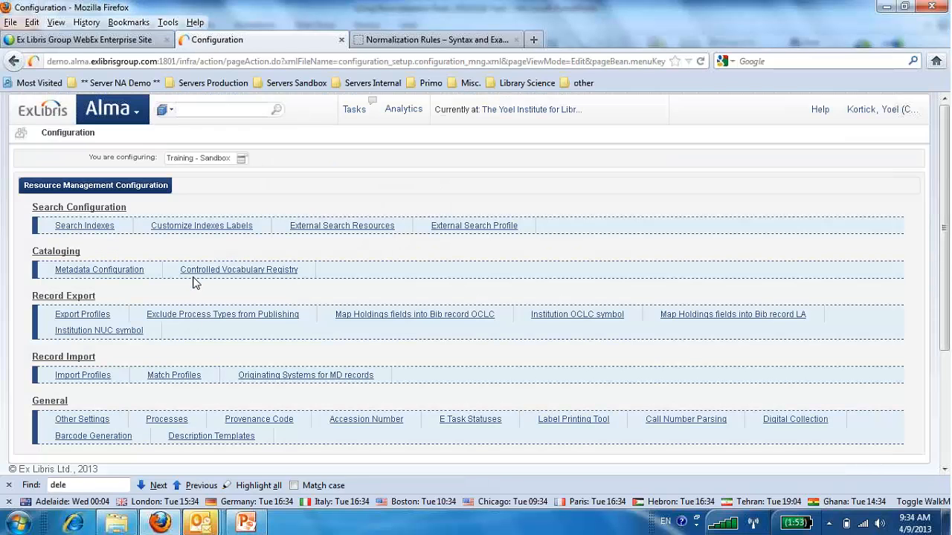
pyautogui.click(322, 232)
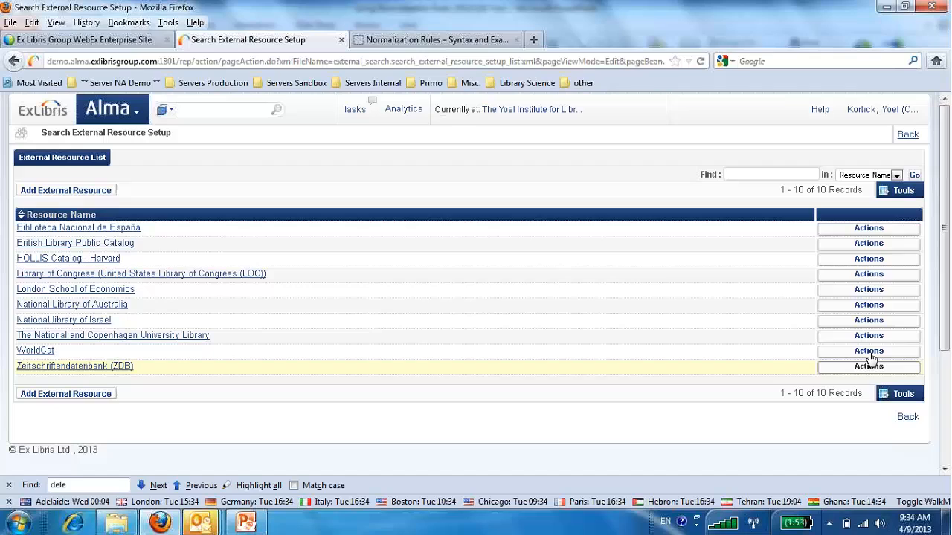
pyautogui.click(871, 358)
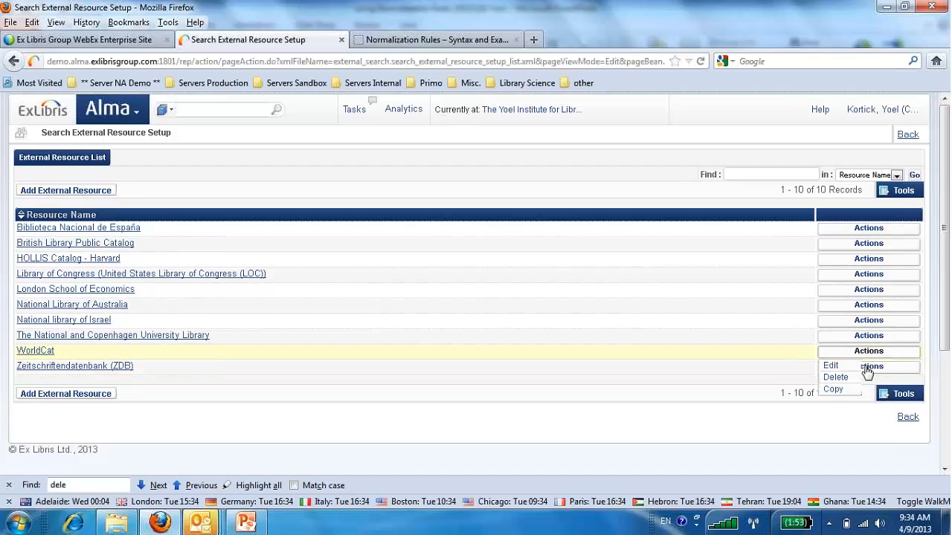
pyautogui.click(829, 366)
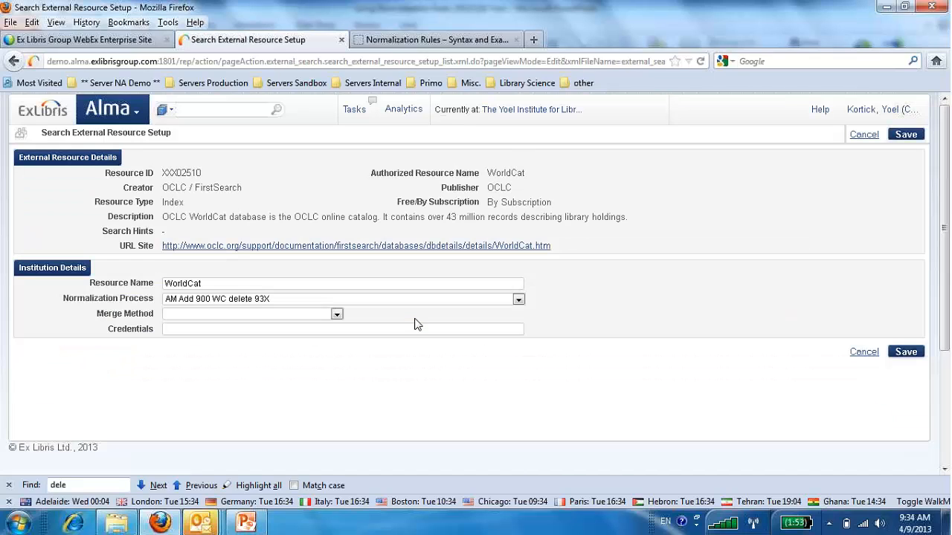
pyautogui.moveTo(127, 298); pyautogui.dragTo(146, 301)
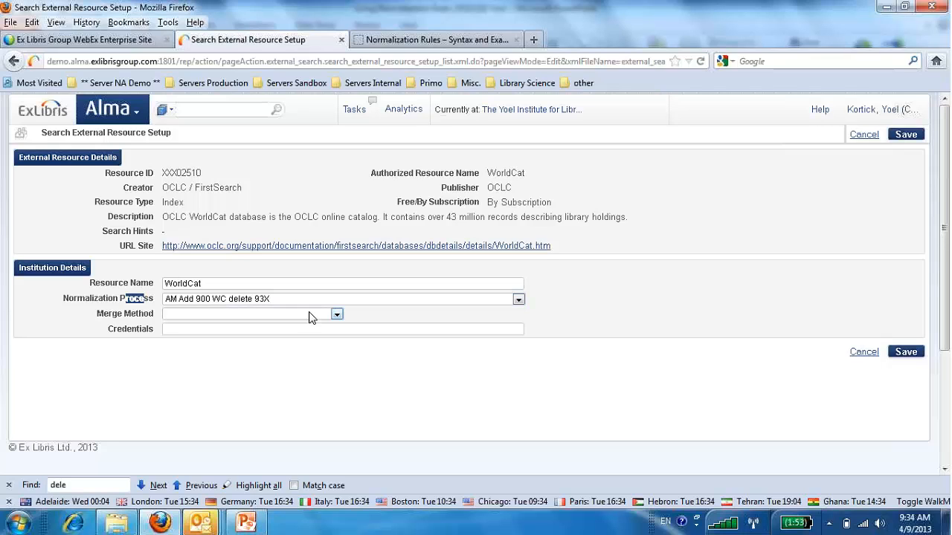
# Search the external WorldCat resource for records with title "library science" and year of publication 2013.
pyautogui.click(137, 117)
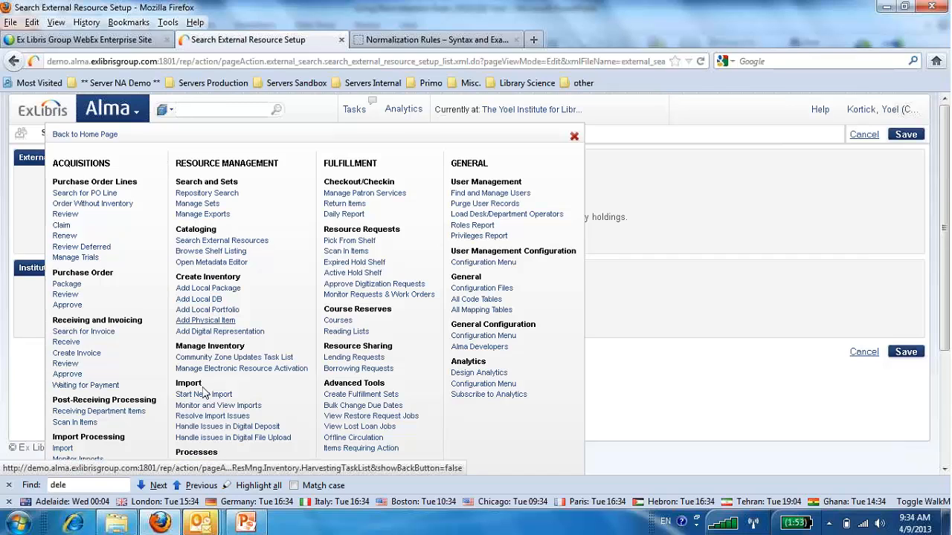
pyautogui.scroll(-4, 221, 305)
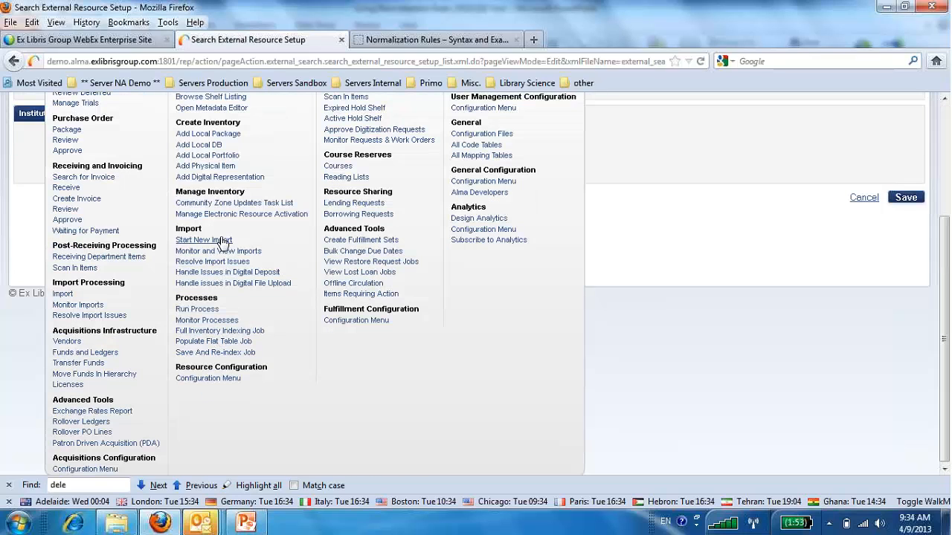
pyautogui.scroll(2, 219, 365)
pyautogui.scroll(2, 220, 364)
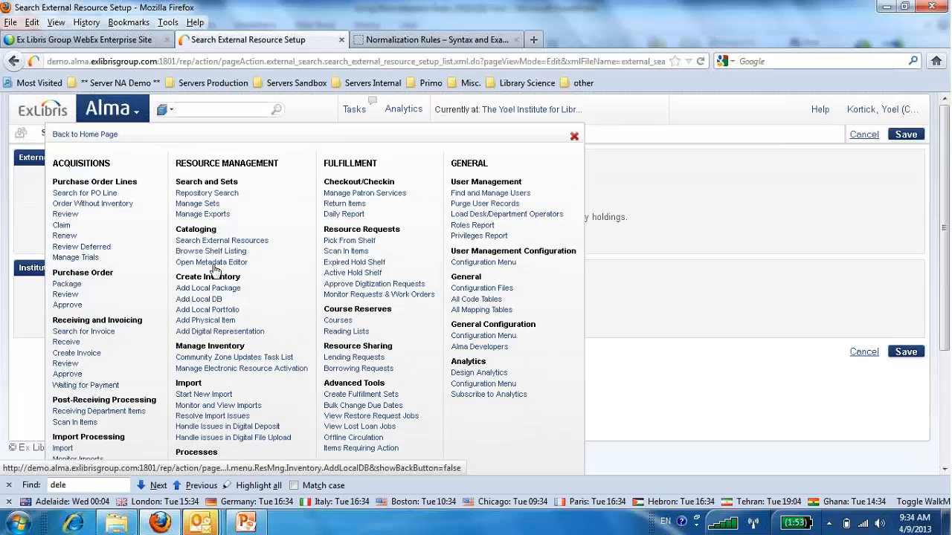
pyautogui.click(215, 240)
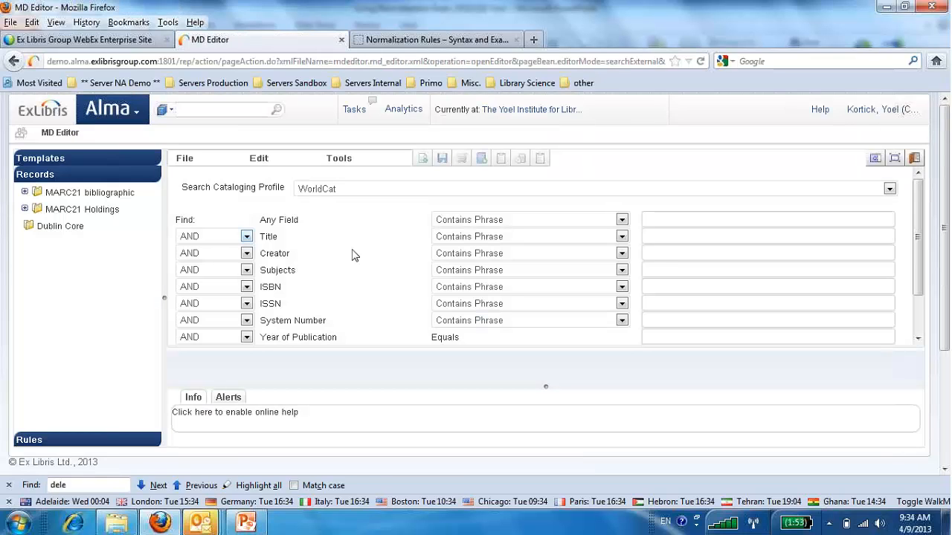
pyautogui.click(659, 236)
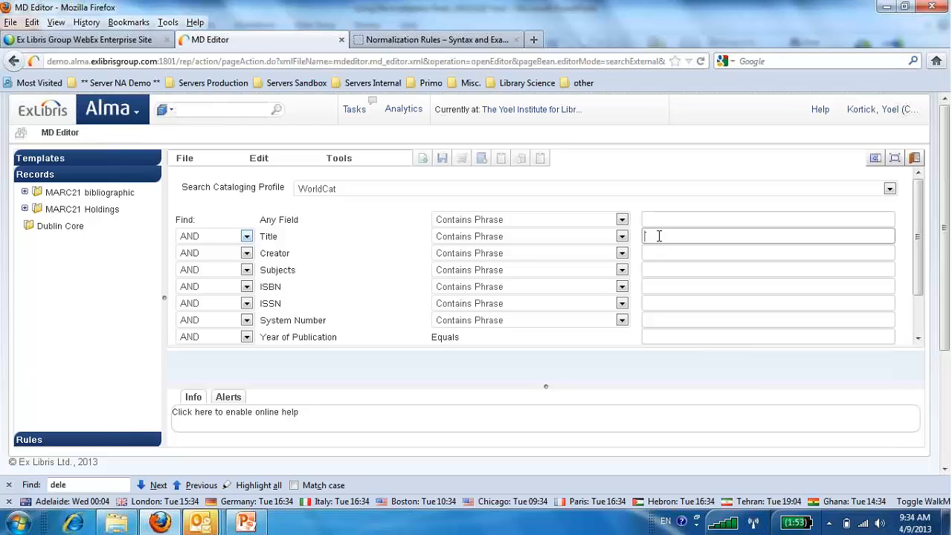
pyautogui.write('library science')
pyautogui.click(682, 335)
pyautogui.write('2013')
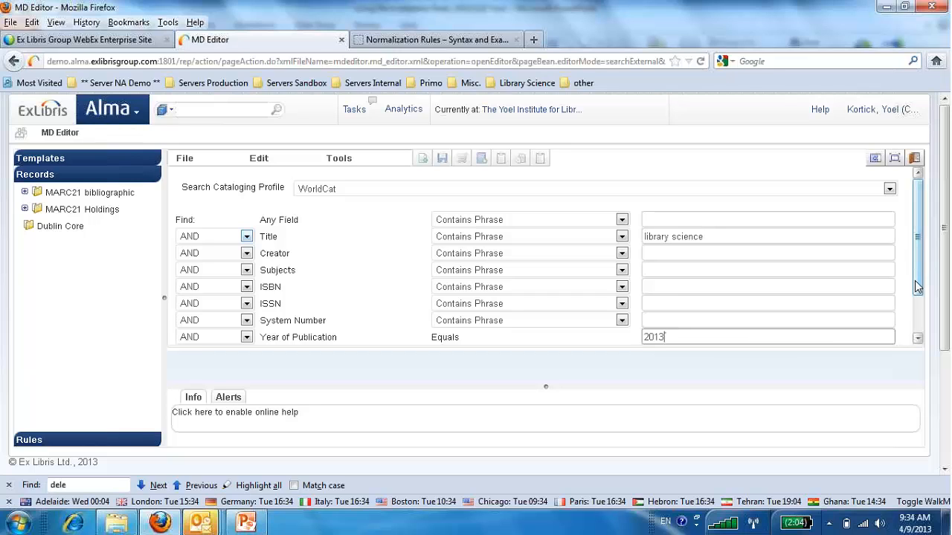
pyautogui.click(923, 330)
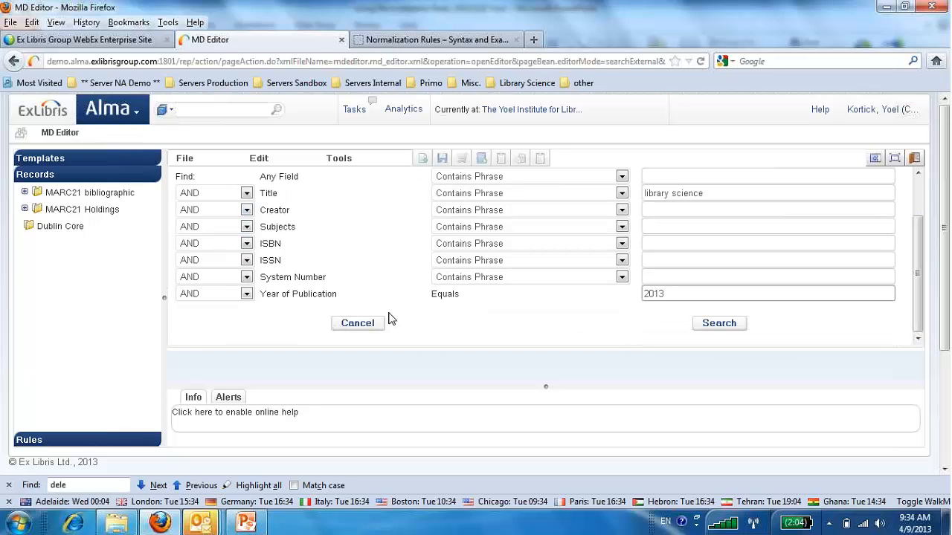
pyautogui.click(710, 325)
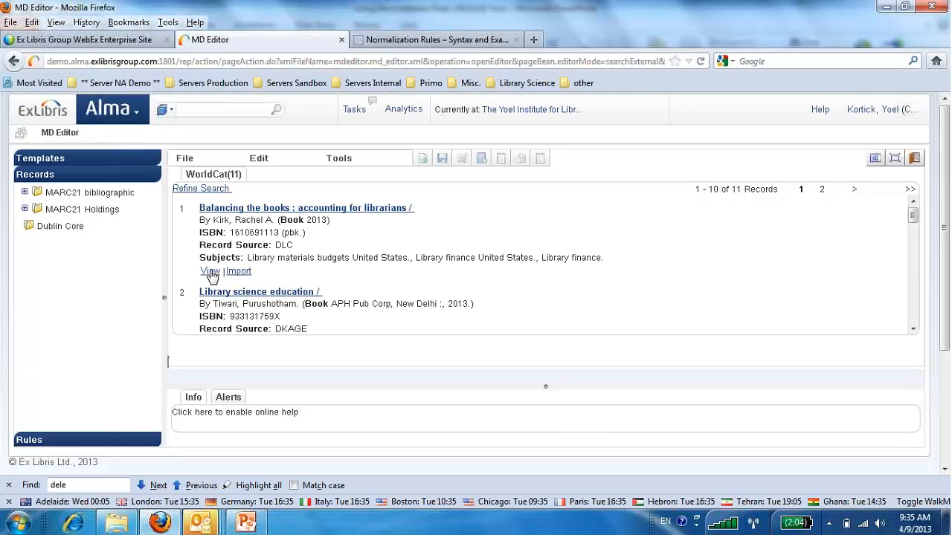
# View the WorldCat record "Balancing the books : accounting for librarians" and examine its 9XX fields for the effect of the normalization.
pyautogui.click(211, 272)
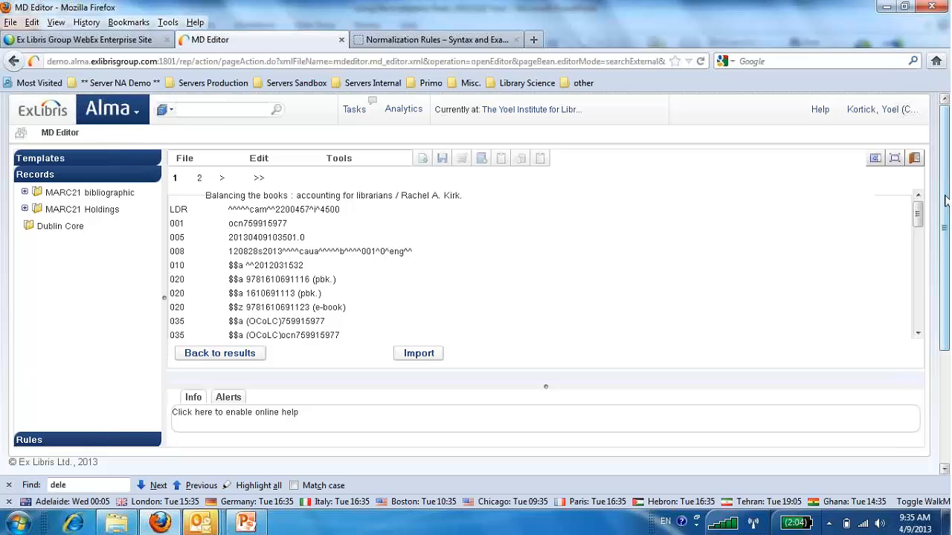
pyautogui.scroll(-2, 920, 245)
pyautogui.moveTo(921, 245); pyautogui.dragTo(926, 322)
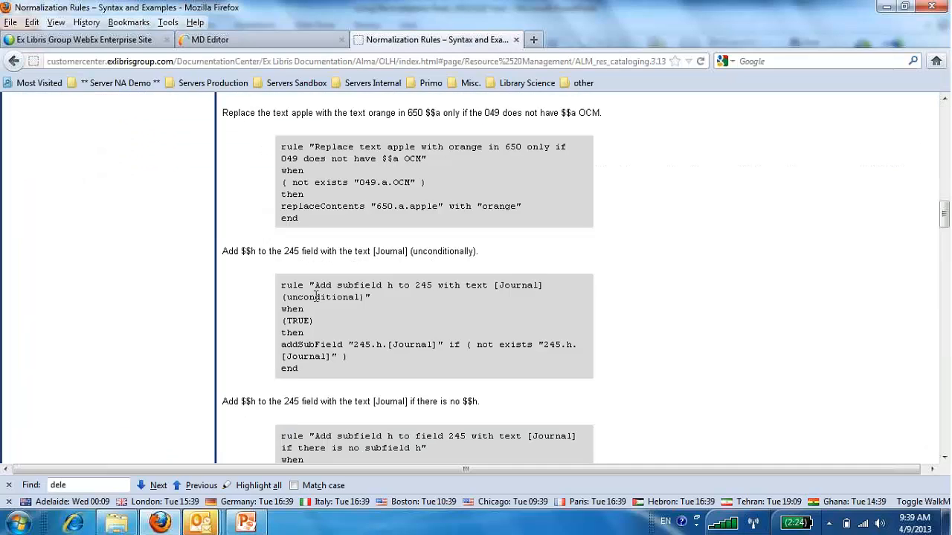
pyautogui.click(261, 43)
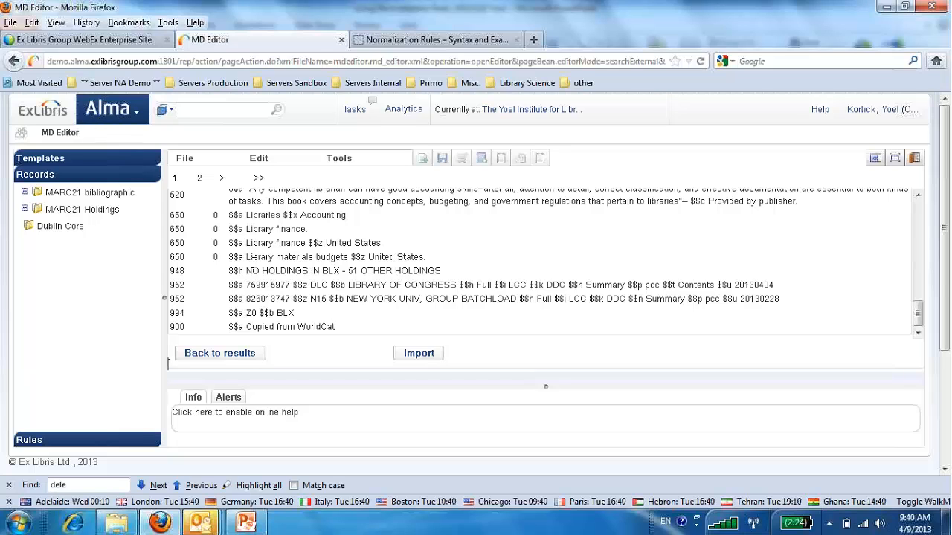
pyautogui.scroll(-2, 254, 263)
pyautogui.scroll(2, 254, 264)
pyautogui.click(937, 25)
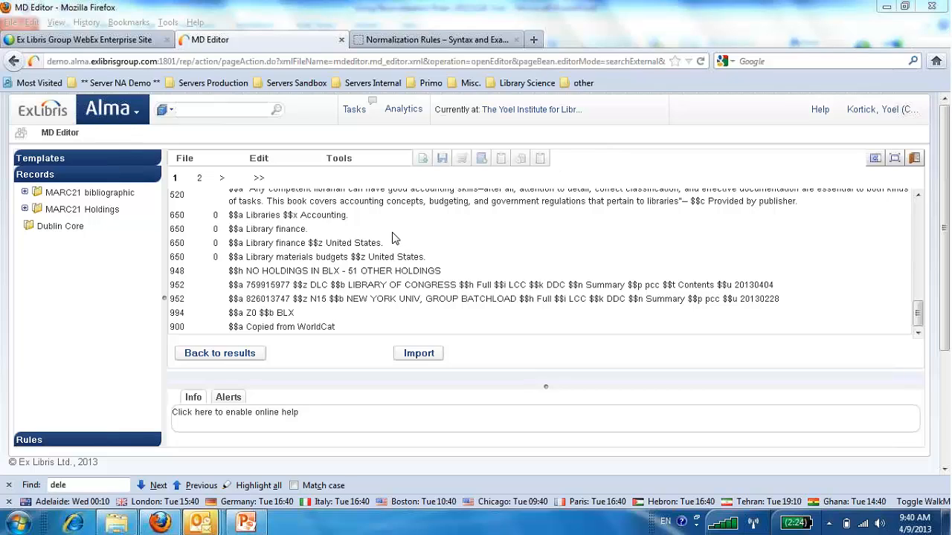
# Import the viewed WorldCat record "Balancing the books" into the metadata editor and save it.
pyautogui.click(213, 109)
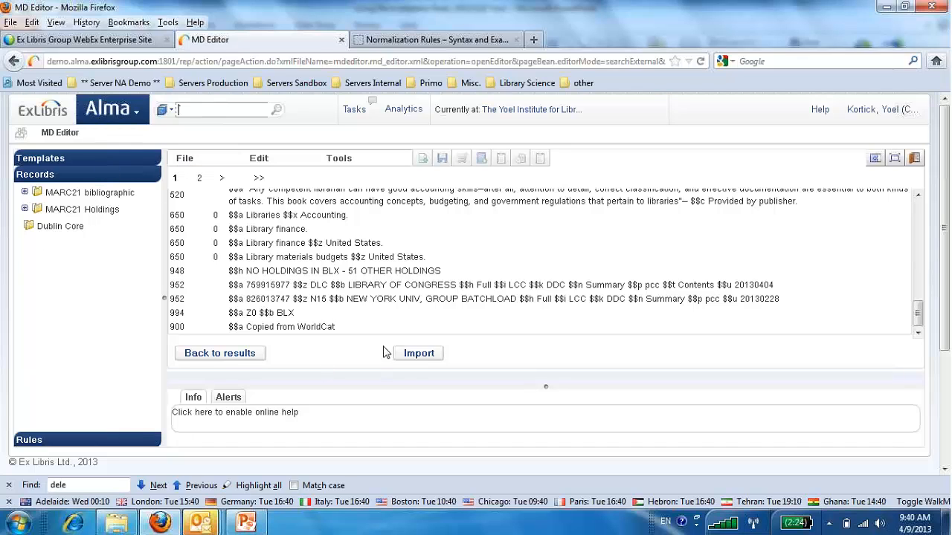
pyautogui.click(415, 354)
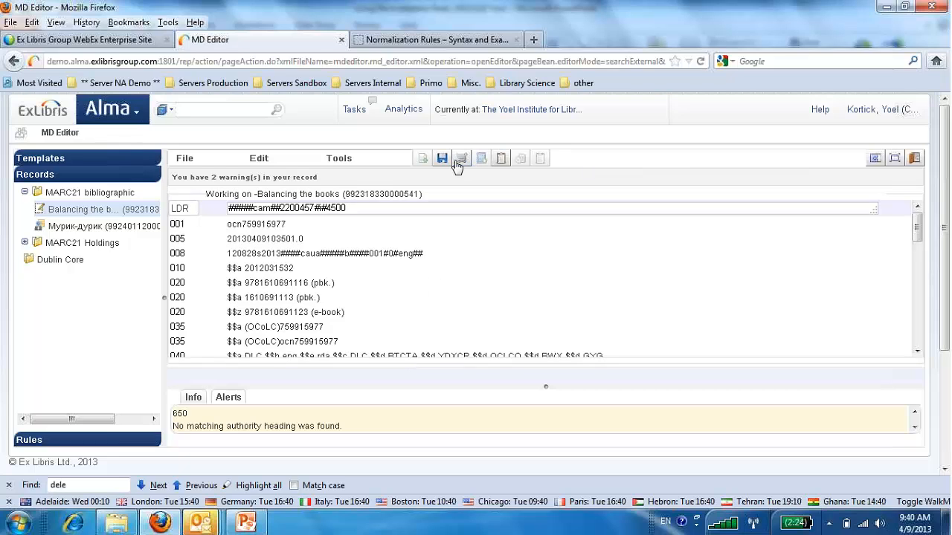
pyautogui.click(457, 161)
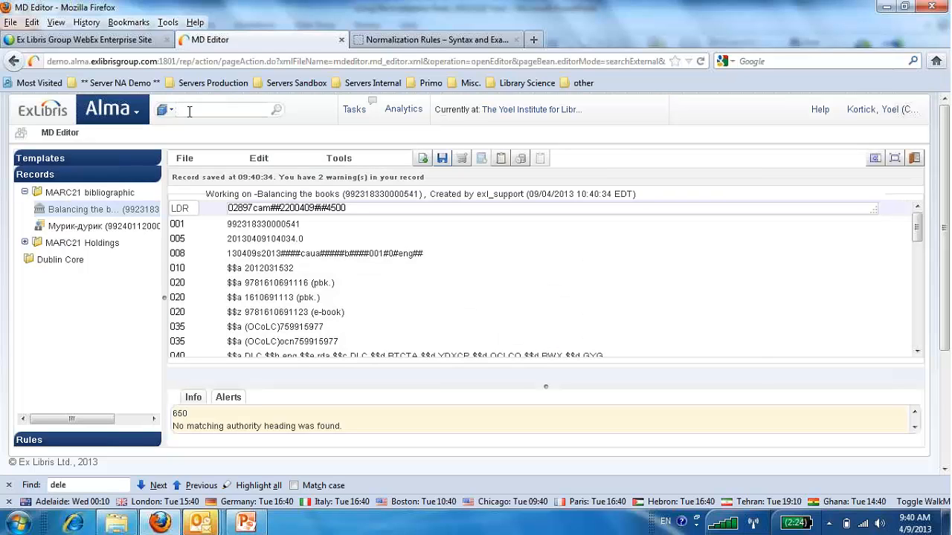
# Search the repository for "any record".
pyautogui.click(155, 85)
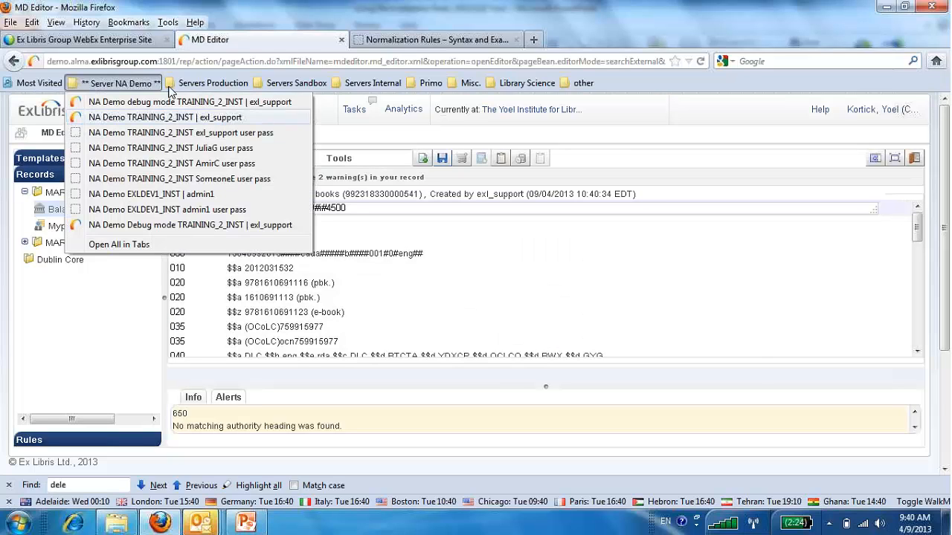
pyautogui.click(194, 108)
pyautogui.write('any record')
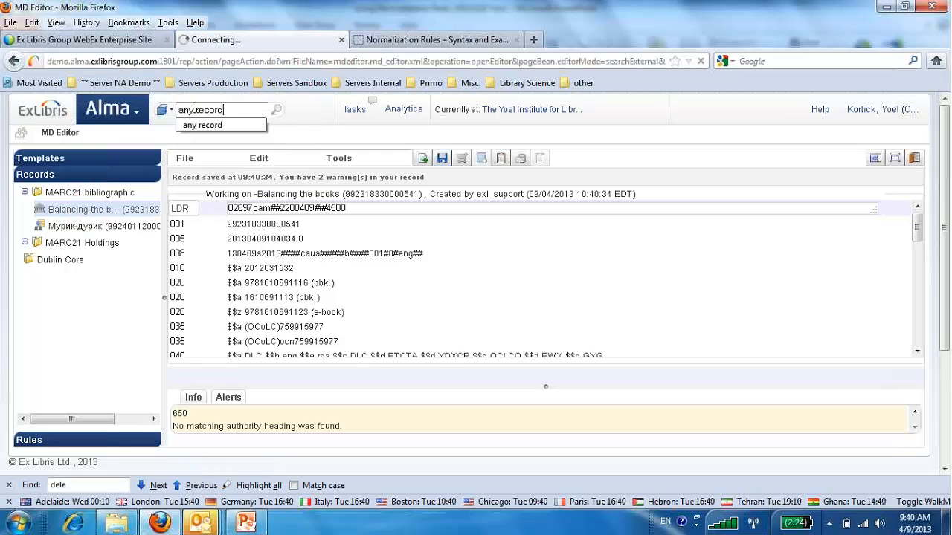
pyautogui.press('Return')
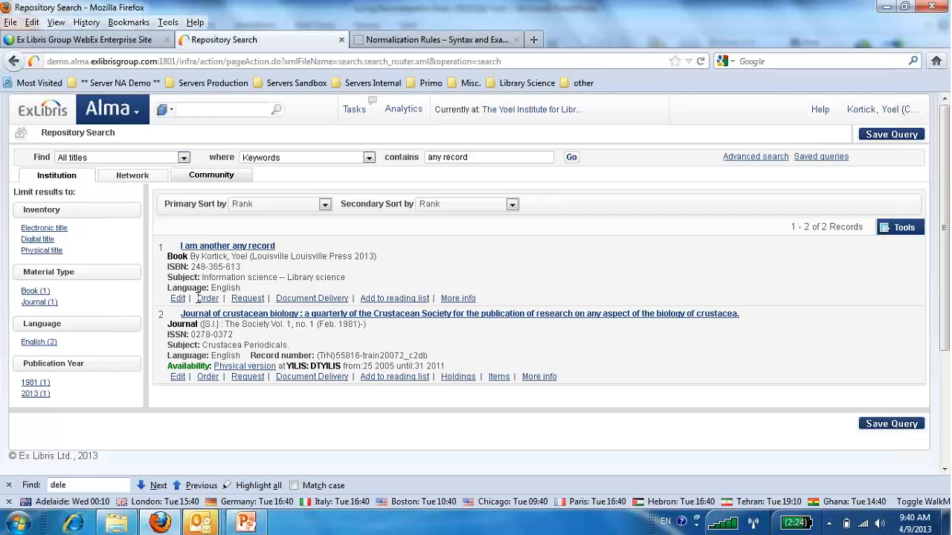
# Open the record "I am another any record" in the metadata editor and examine its 650 subject fields.
pyautogui.click(179, 299)
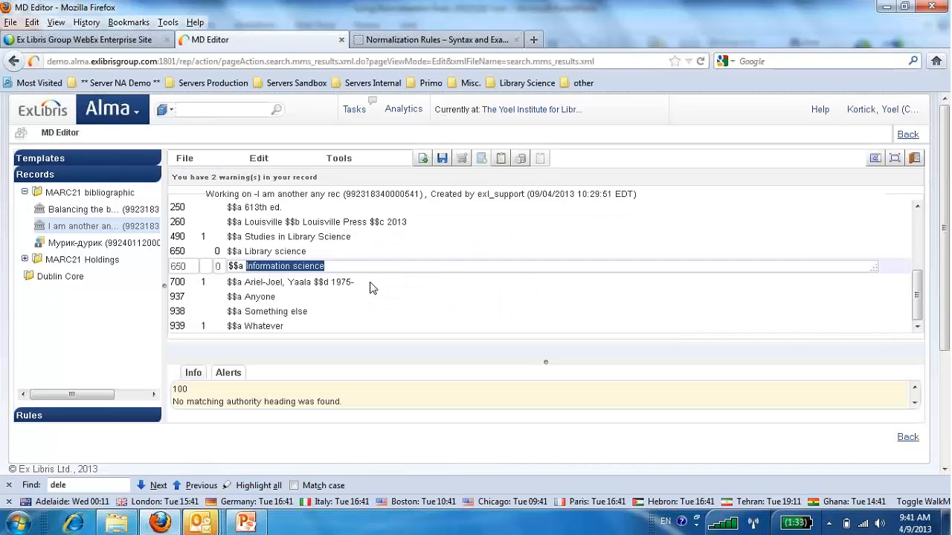
pyautogui.click(274, 253)
pyautogui.moveTo(247, 250); pyautogui.dragTo(321, 252)
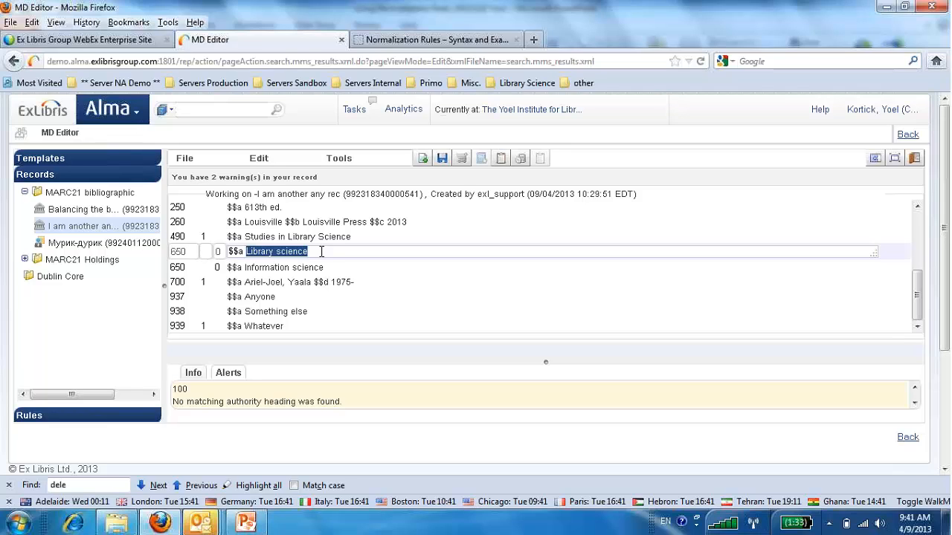
# In the normalization rules documentation, copy the example rule replacing apple with orange in 650 only if 049 does not have $$a OCM.
pyautogui.click(460, 41)
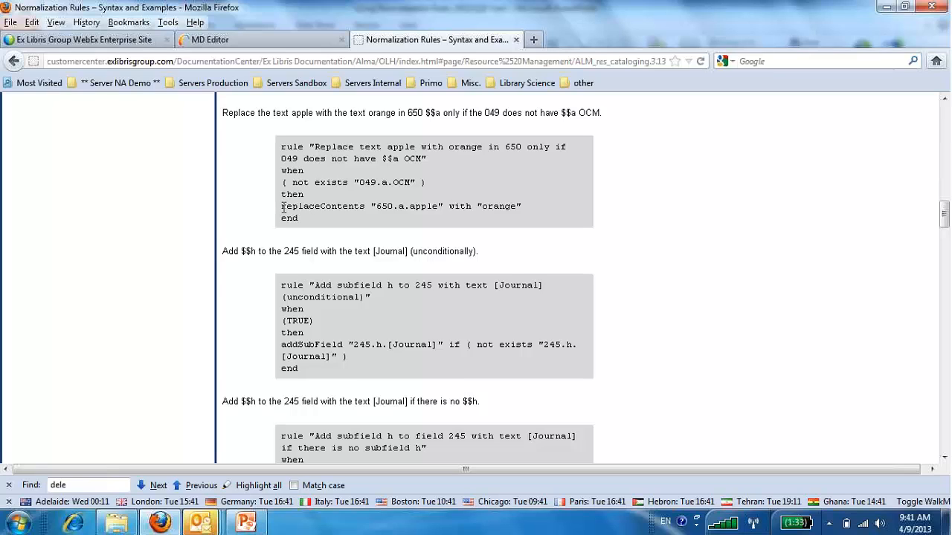
pyautogui.moveTo(282, 207); pyautogui.dragTo(524, 214)
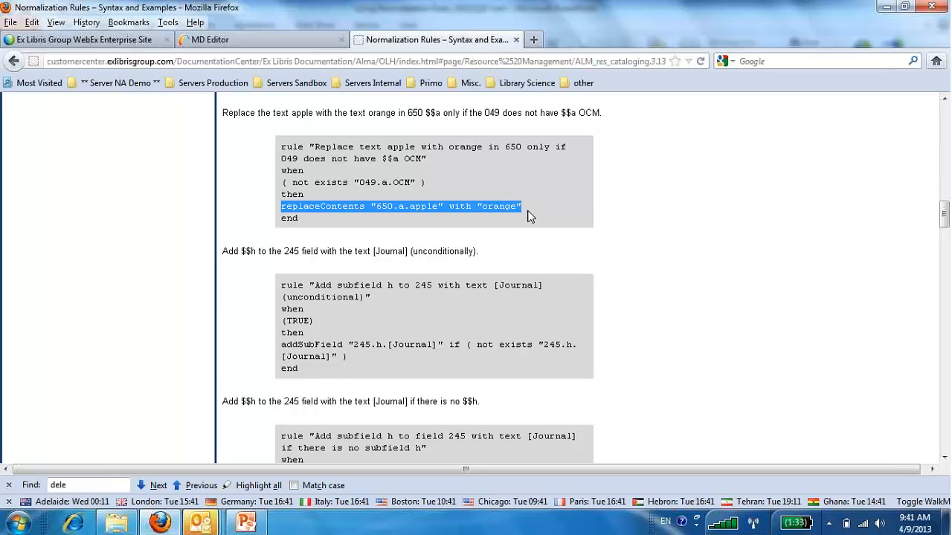
pyautogui.scroll(2, 529, 216)
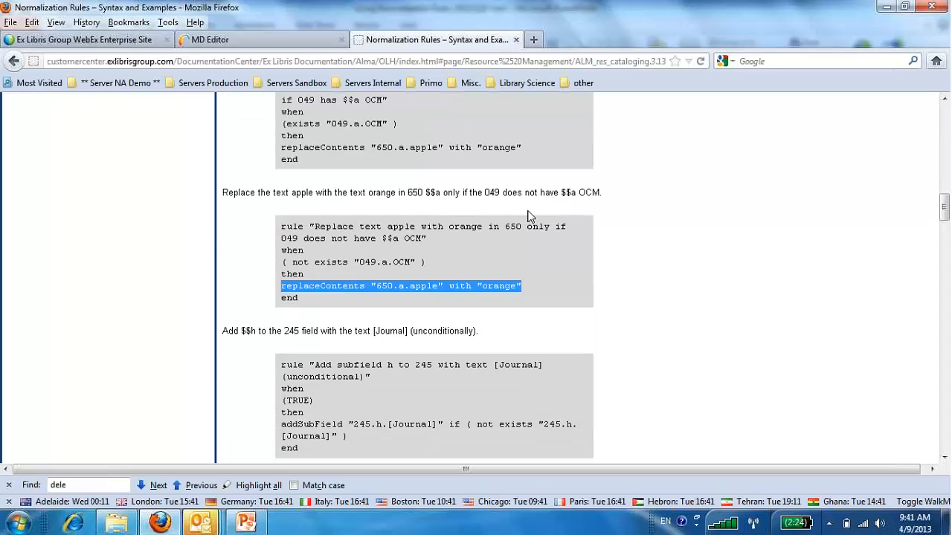
pyautogui.click(283, 262)
pyautogui.moveTo(284, 261); pyautogui.dragTo(429, 262)
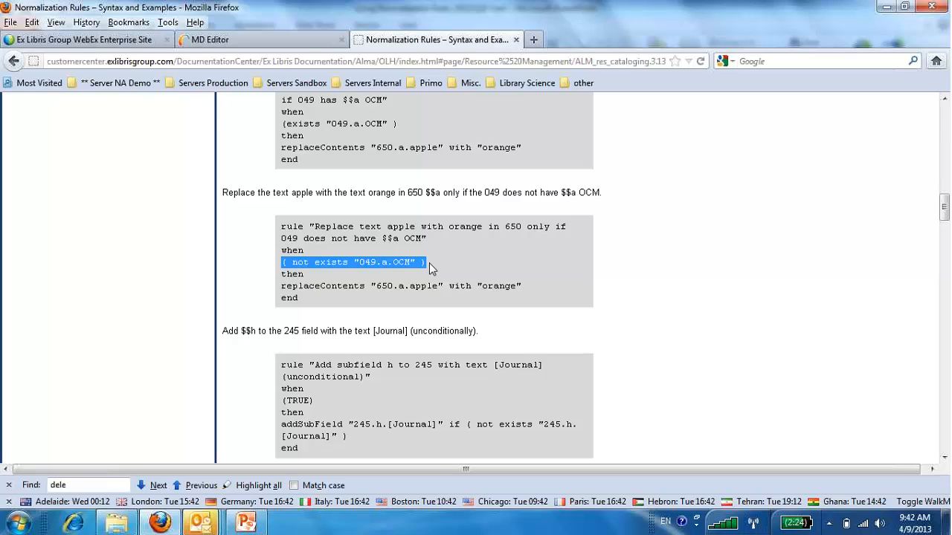
pyautogui.moveTo(299, 298); pyautogui.dragTo(283, 228)
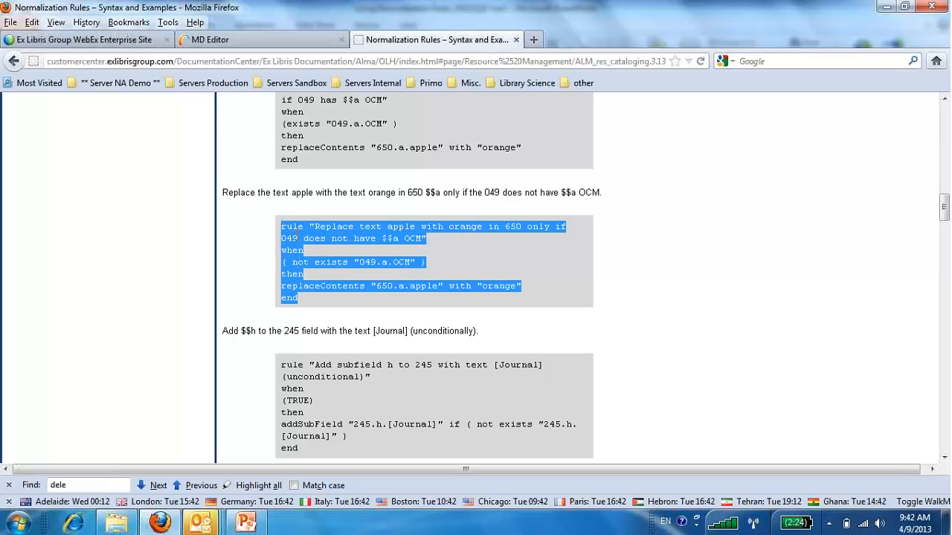
pyautogui.rightClick(294, 235)
pyautogui.click(333, 261)
pyautogui.moveTo(315, 400); pyautogui.dragTo(281, 402)
pyautogui.moveTo(430, 263); pyautogui.dragTo(285, 261)
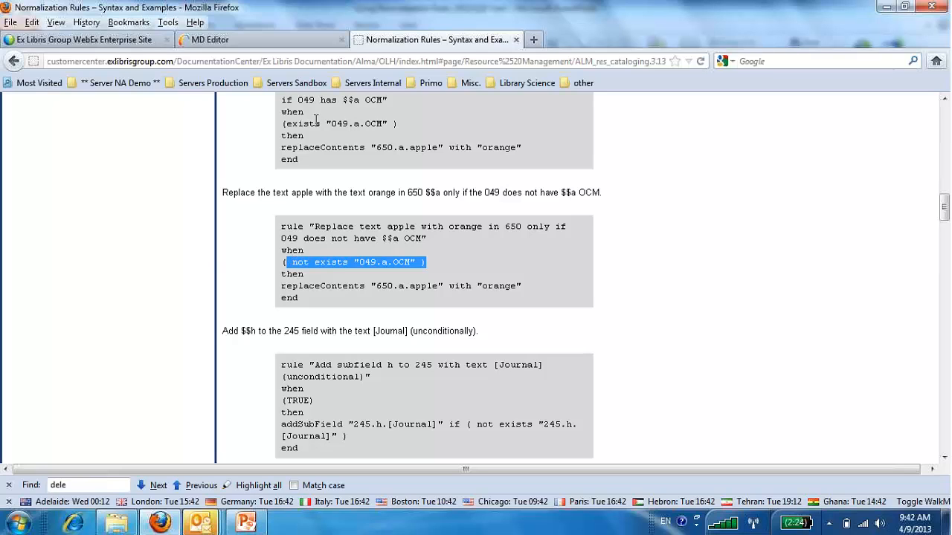
# In the metadata editor, start a new normalization rule named "Library science to librarianship".
pyautogui.click(251, 41)
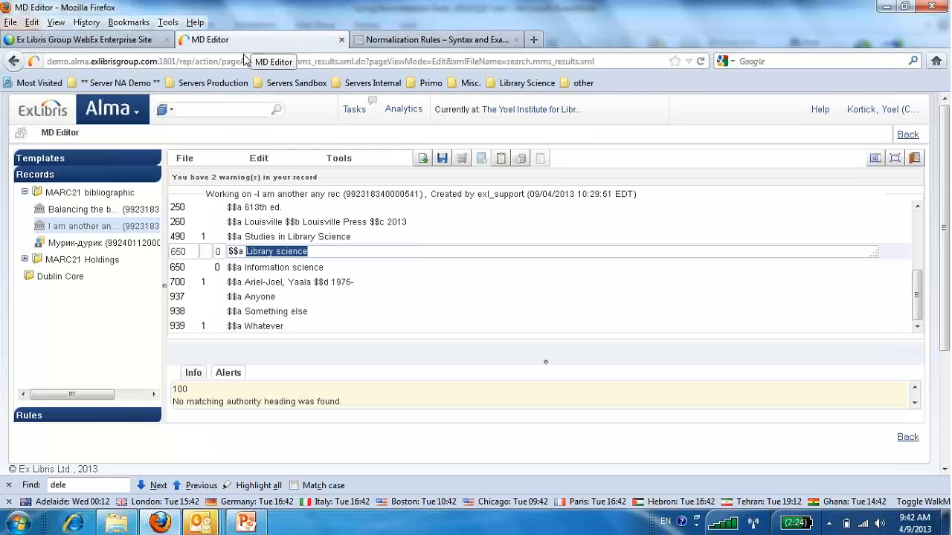
pyautogui.click(184, 159)
pyautogui.moveTo(184, 180)
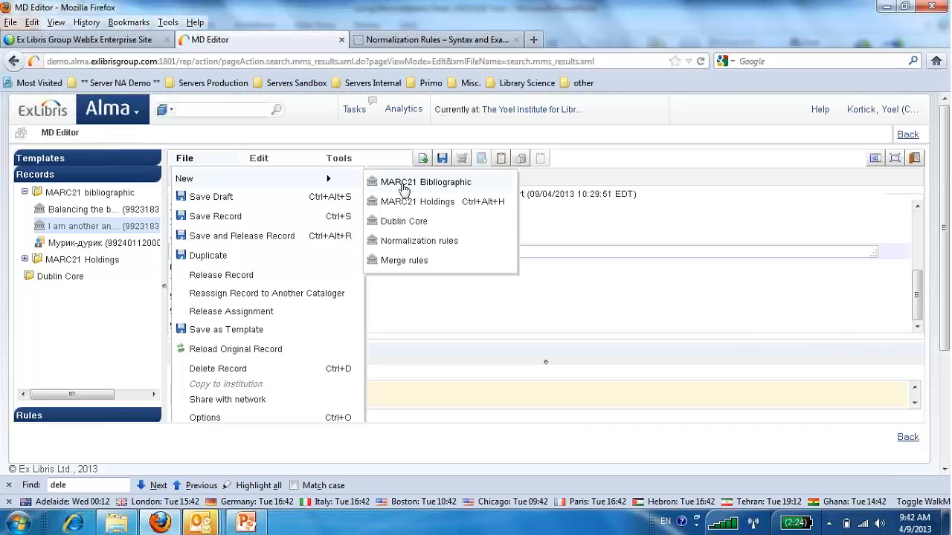
pyautogui.click(389, 242)
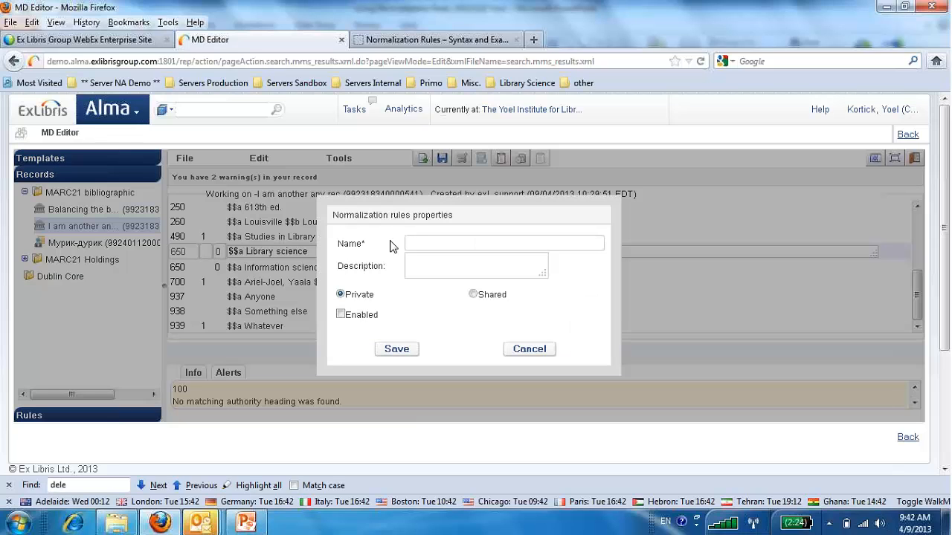
pyautogui.click(438, 246)
pyautogui.write('Library scien')
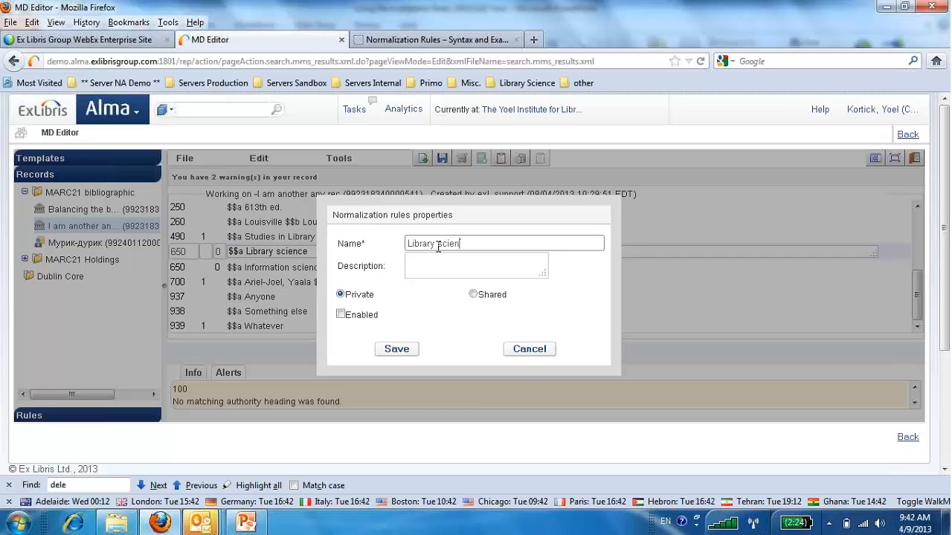
pyautogui.write('ce to librafrianbship')
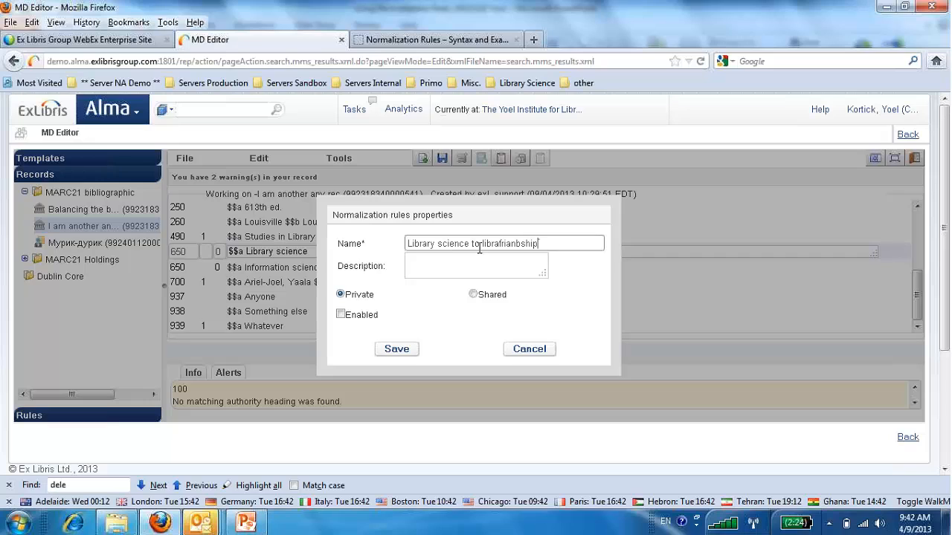
pyautogui.press('BackSpace')
pyautogui.click(520, 243)
pyautogui.press('BackSpace')
# Make the new normalization rule shared and enabled, and save its properties.
pyautogui.click(475, 295)
pyautogui.click(341, 315)
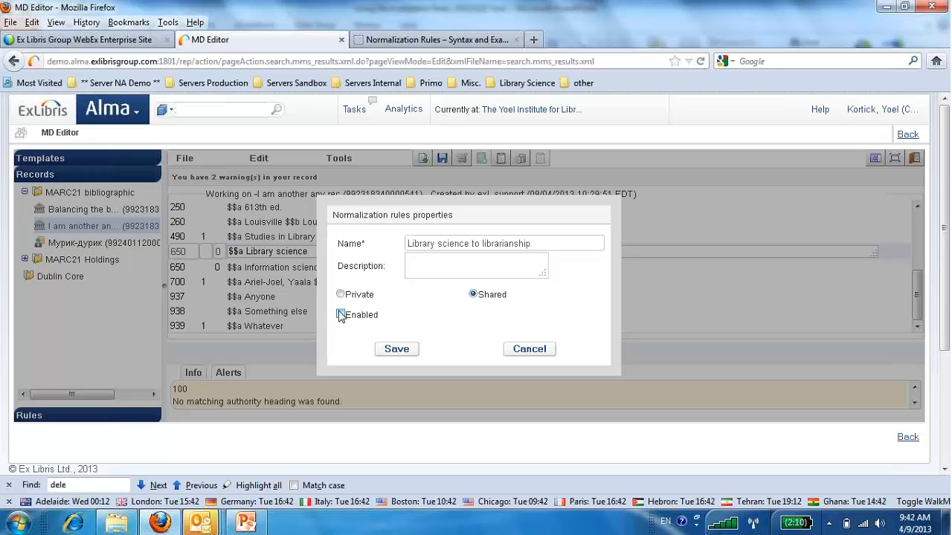
pyautogui.click(396, 349)
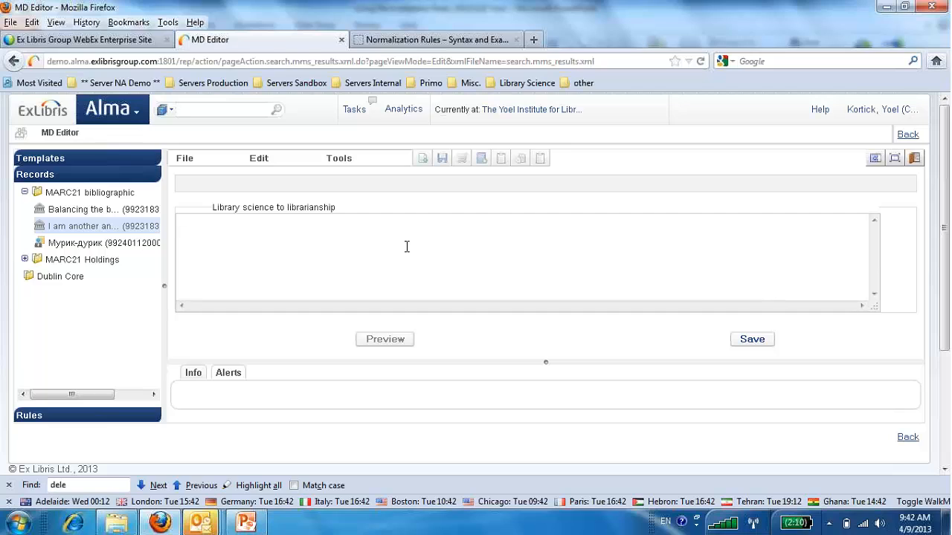
# Paste the copied example rule, set its condition to TRUE, and make it replace "650.a.Library Science" with "Librarianship".
pyautogui.moveTo(188, 240); pyautogui.dragTo(309, 246)
pyautogui.write('TRUE')
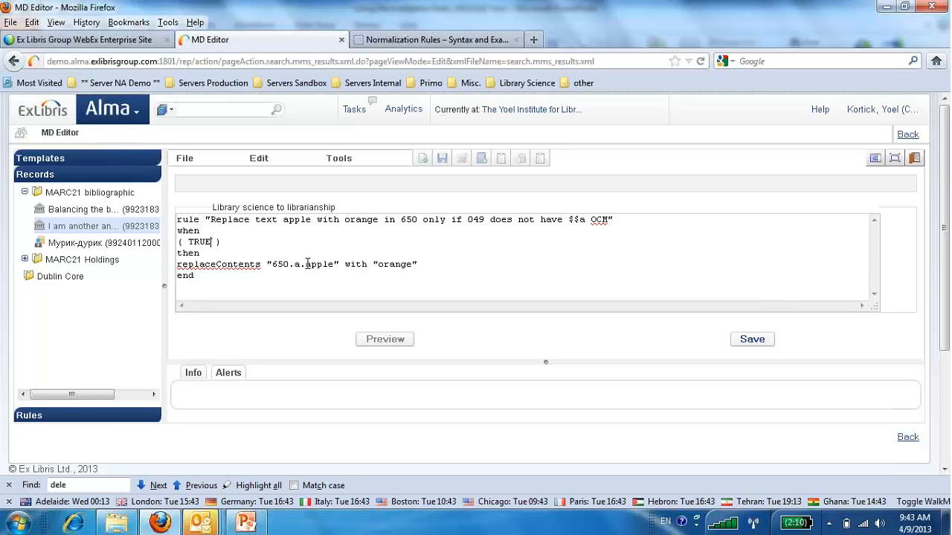
pyautogui.moveTo(306, 264); pyautogui.dragTo(334, 264)
pyautogui.write('Library S')
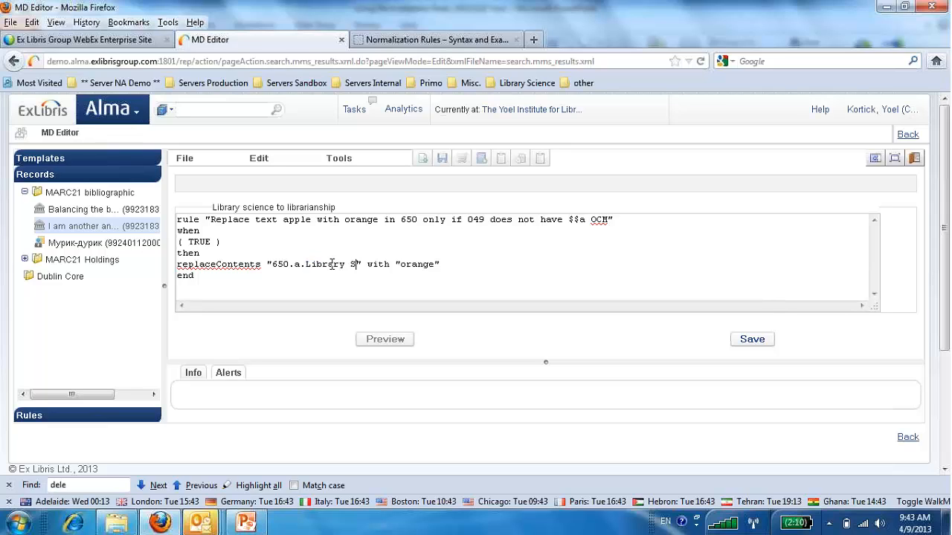
pyautogui.write('cience')
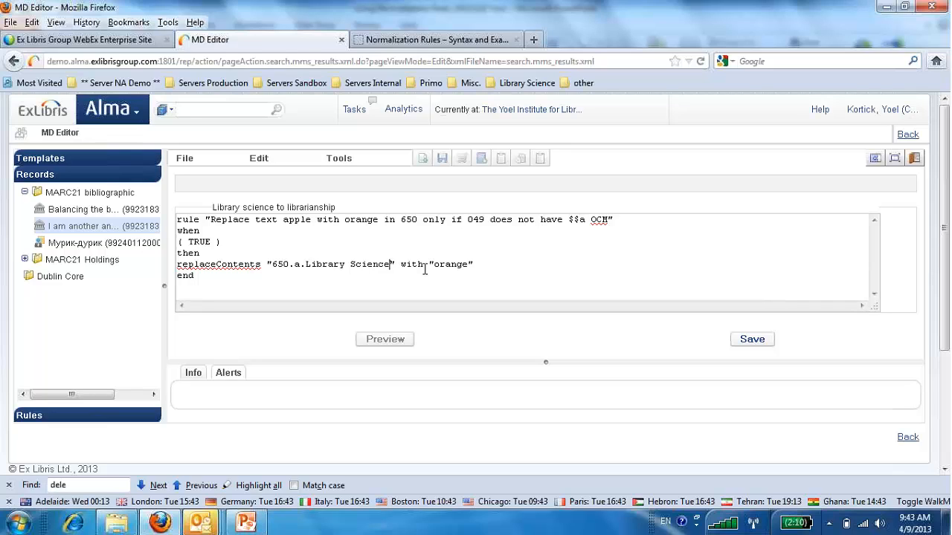
pyautogui.moveTo(432, 264); pyautogui.dragTo(468, 267)
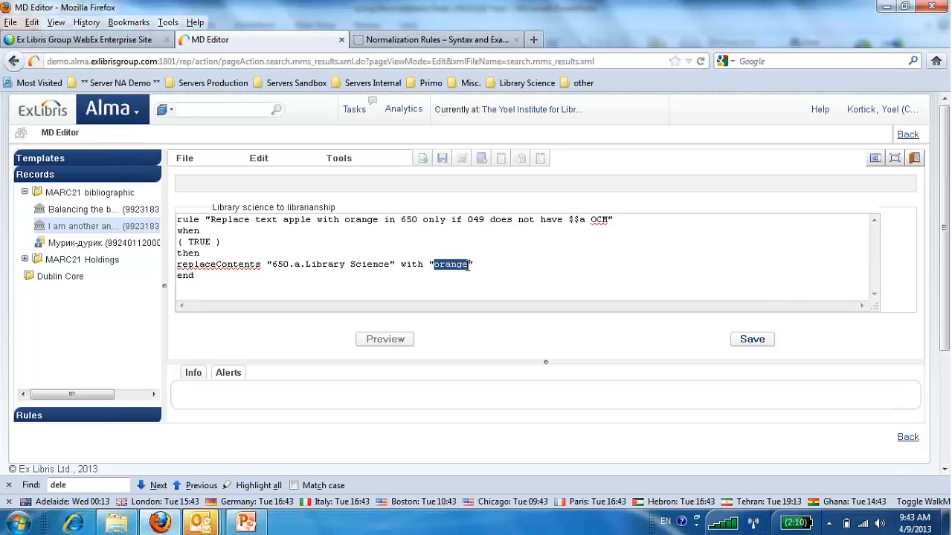
pyautogui.write('Librarianship')
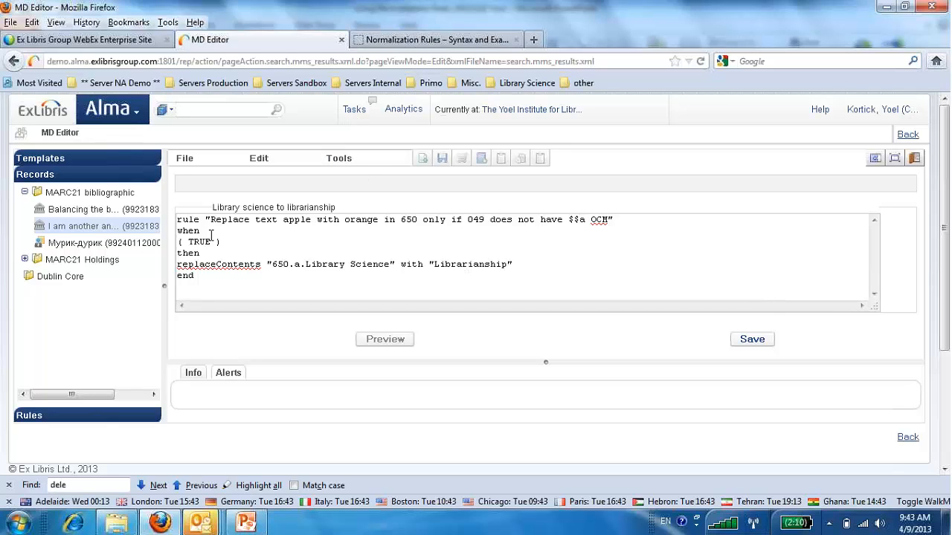
# Copy the condition not exists "049.a.OCM" from the documentation example and paste it over the rule's TRUE condition.
pyautogui.click(437, 40)
pyautogui.moveTo(286, 261); pyautogui.dragTo(423, 263)
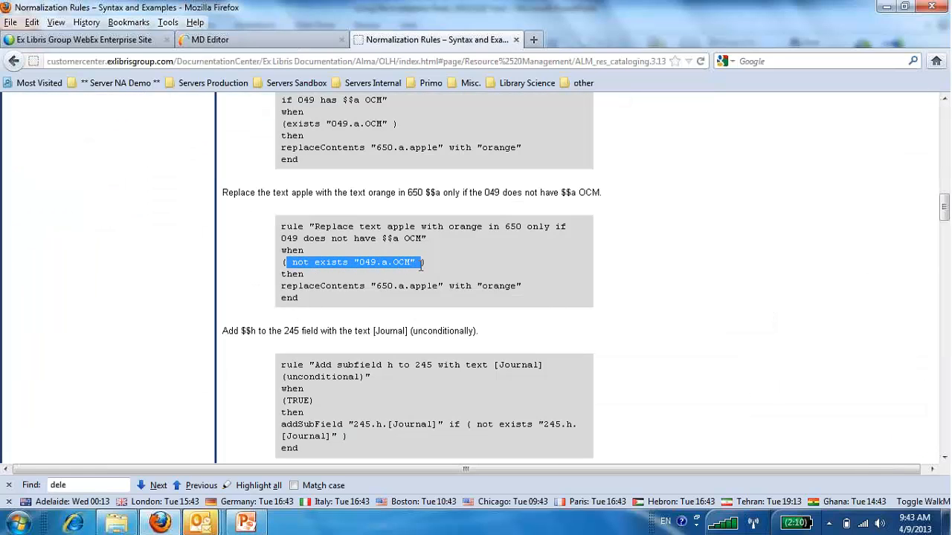
pyautogui.click(230, 42)
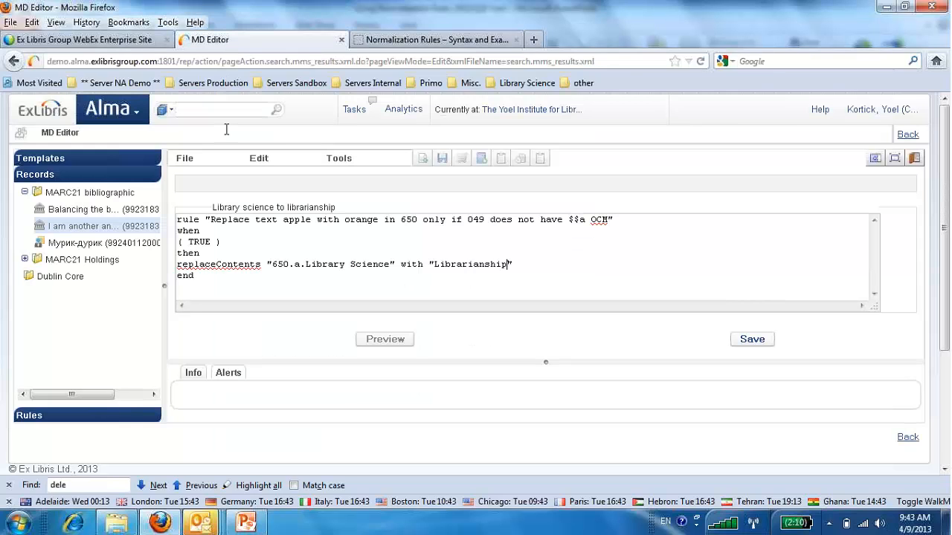
pyautogui.moveTo(185, 240); pyautogui.dragTo(217, 241)
pyautogui.hotkey('ctrl', 'v')
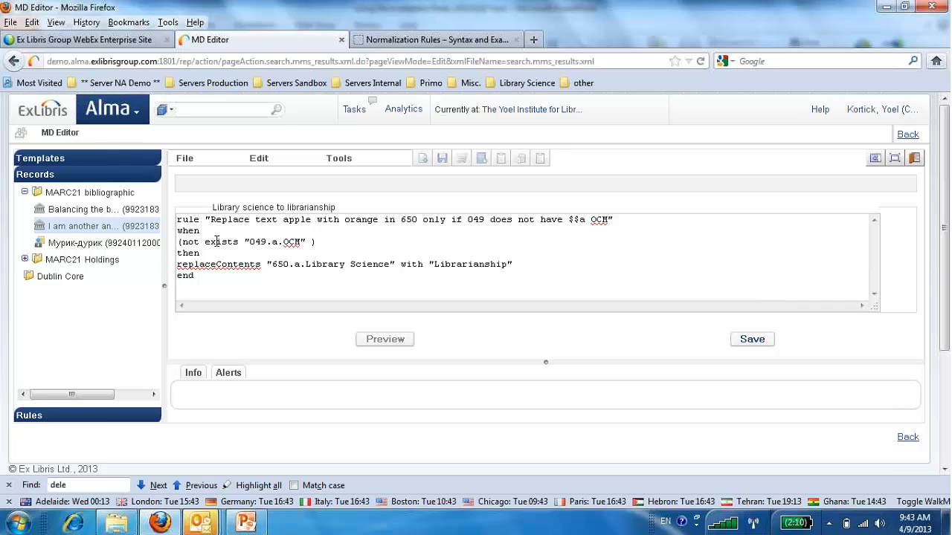
# Change the rule's condition to not exists "650.a.Information Science".
pyautogui.moveTo(249, 242); pyautogui.dragTo(268, 247)
pyautogui.write('650')
pyautogui.moveTo(283, 241); pyautogui.dragTo(301, 243)
pyautogui.write('Information ')
pyautogui.write('Sciencde')
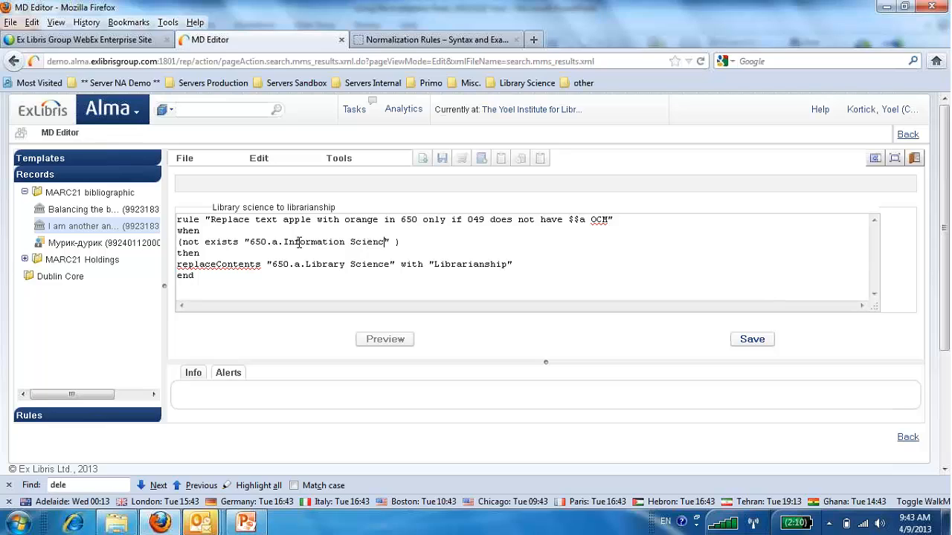
pyautogui.press('Left')
pyautogui.press('BackSpace')
# In the rule's title line, replace "apple" with "Library Science" and "orange" with "Librarianship".
pyautogui.doubleClick(293, 218)
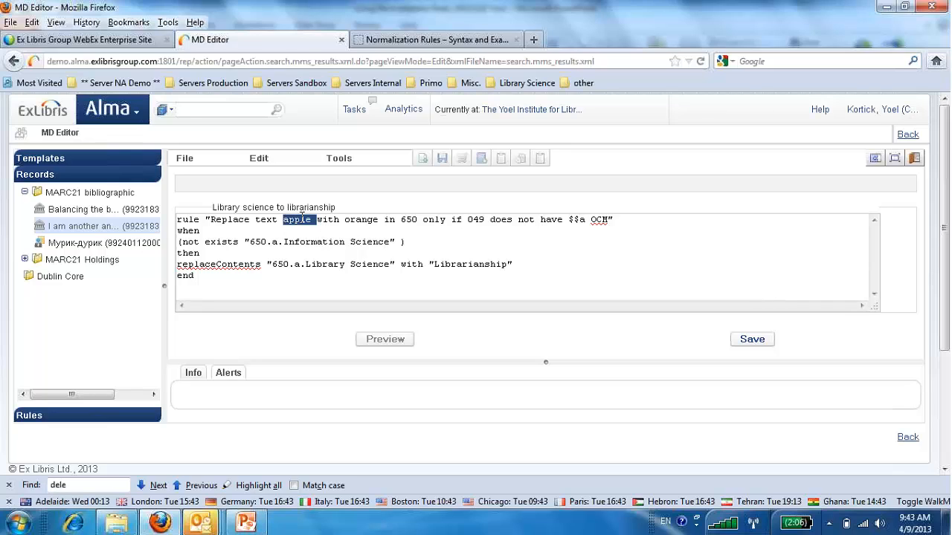
pyautogui.write('Library Sc')
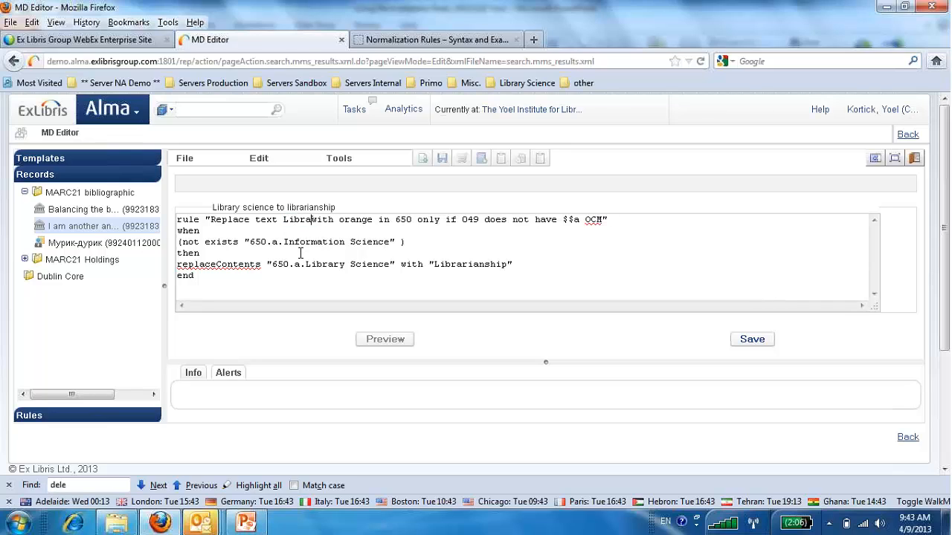
pyautogui.write('ience')
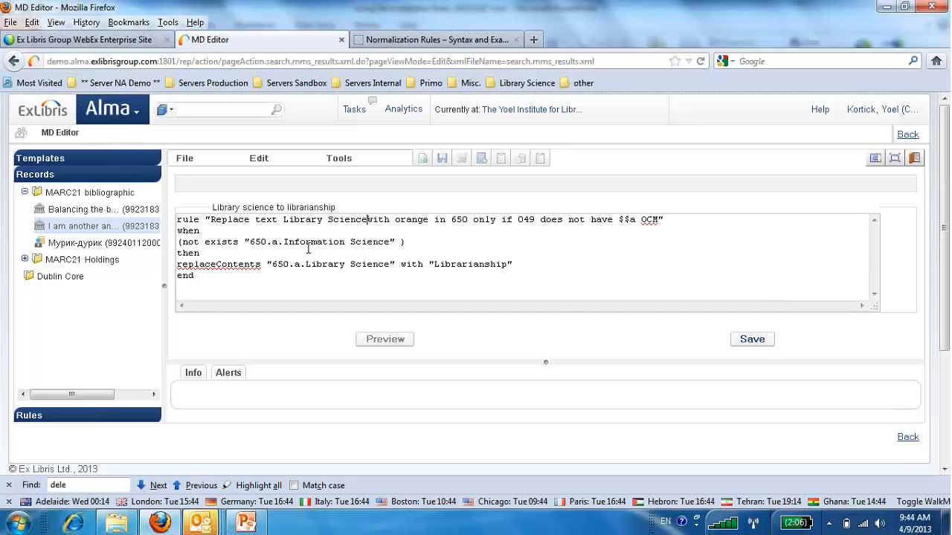
pyautogui.doubleClick(407, 220)
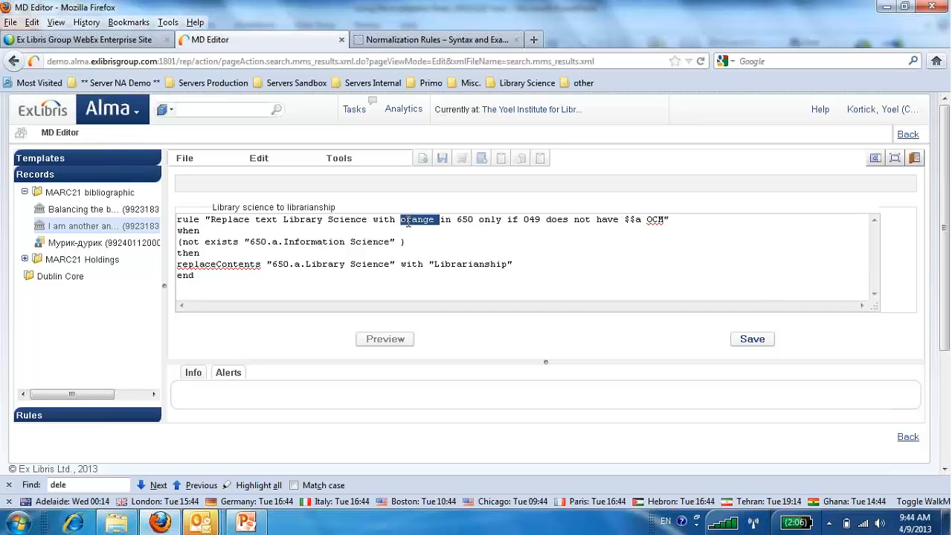
pyautogui.write('Libr')
pyautogui.write('arianshi')
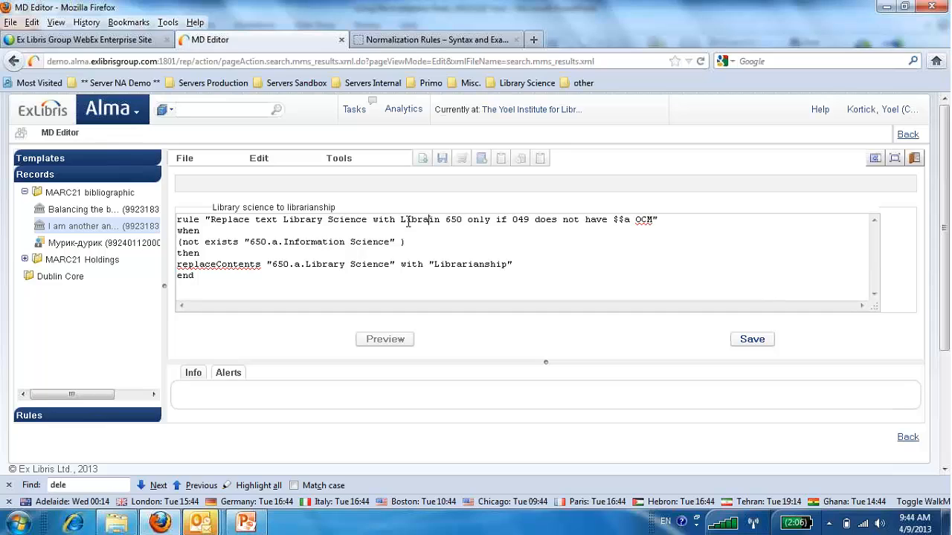
pyautogui.write('p')
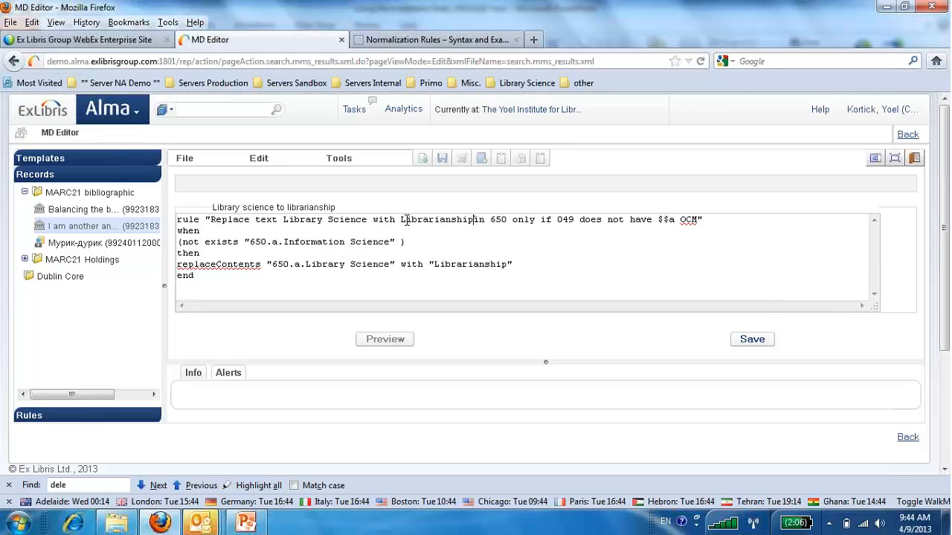
# In the rule's title line, replace "049" with the wording "another 650 does not have Information Science".
pyautogui.doubleClick(572, 221)
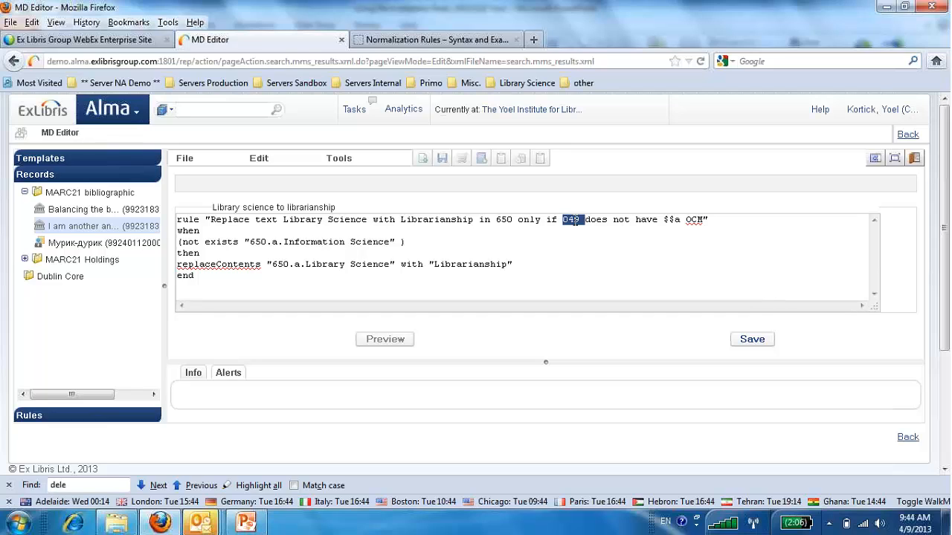
pyautogui.write('another 650')
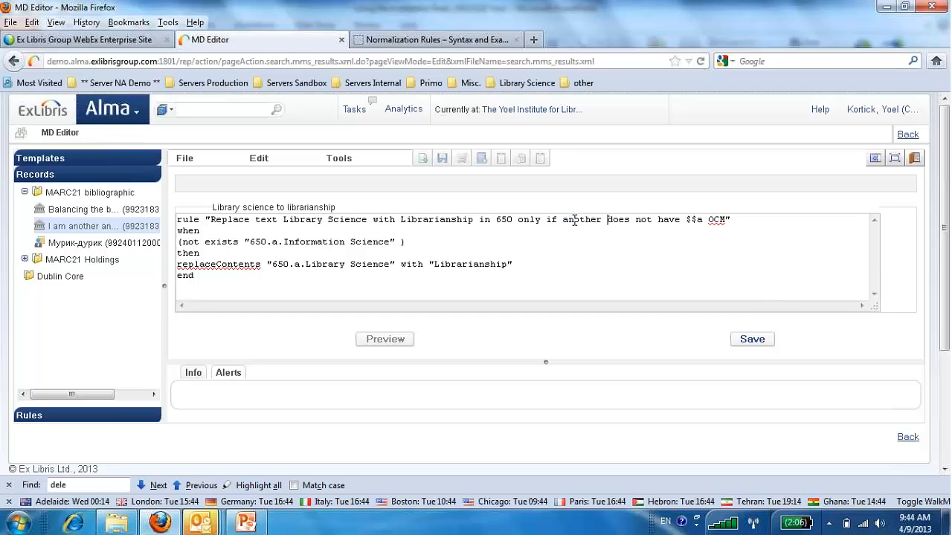
pyautogui.write(' does not h')
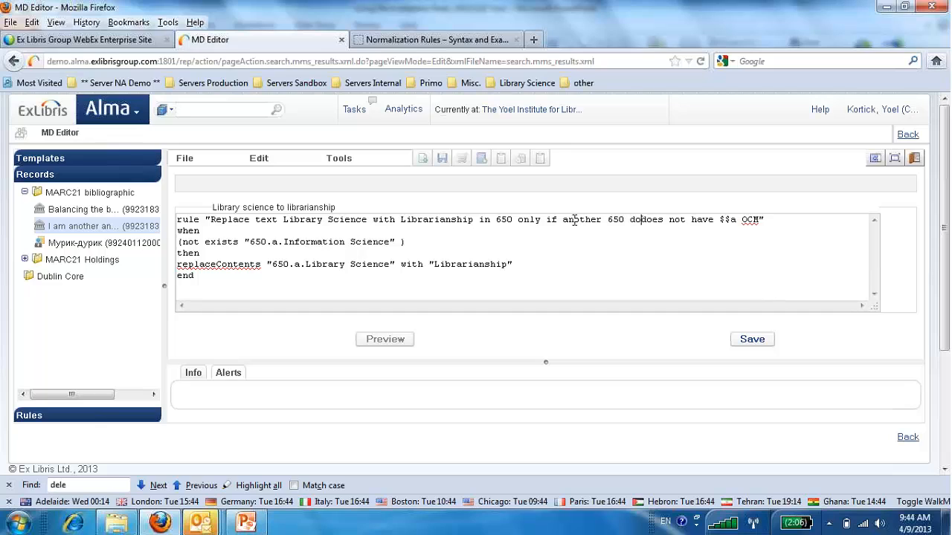
pyautogui.write('ave ')
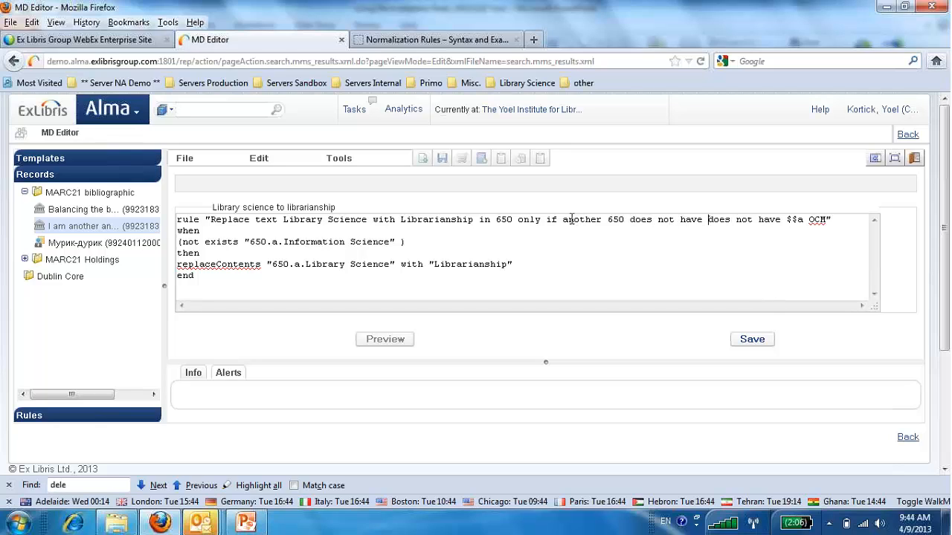
pyautogui.write('Information S')
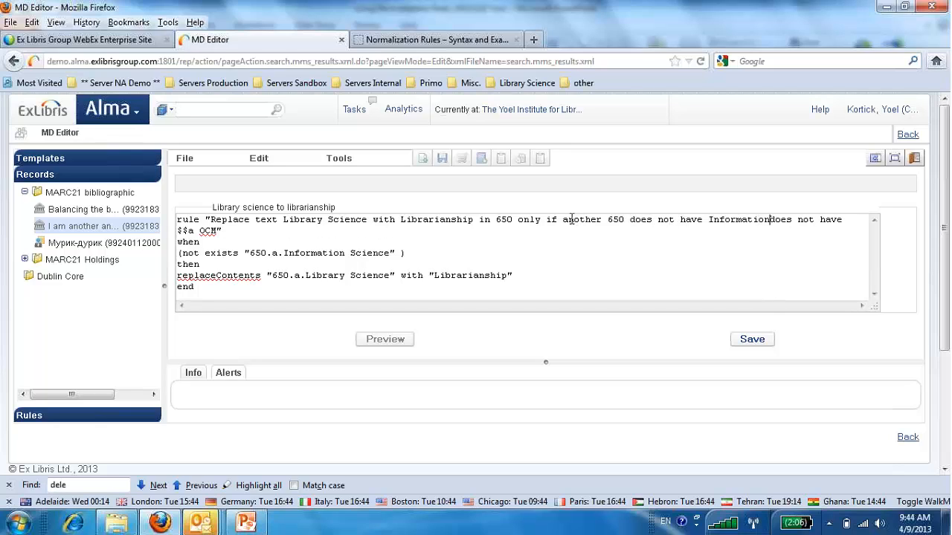
pyautogui.write('cien cde')
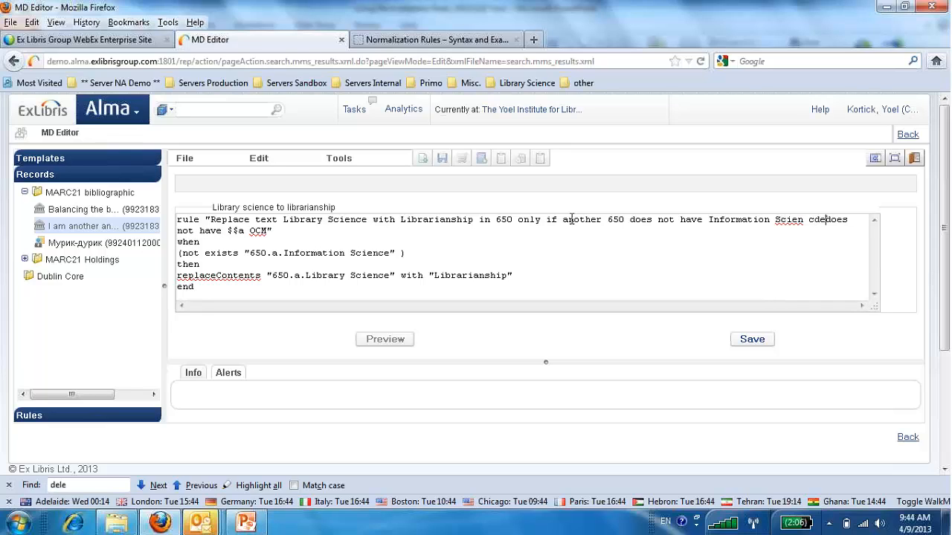
# Remove the leftover "does not have $$a OCM" from the title, correct the spelling of "Science", and save the rule.
pyautogui.press('Delete')
pyautogui.press('Delete')
pyautogui.press('Delete')
pyautogui.press('Delete')
pyautogui.press('Delete')
pyautogui.press('Delete')
pyautogui.press('Delete')
pyautogui.press('Delete')
pyautogui.press('Delete')
pyautogui.press('Delete')
pyautogui.press('Delete')
pyautogui.press('Delete')
pyautogui.press('Delete')
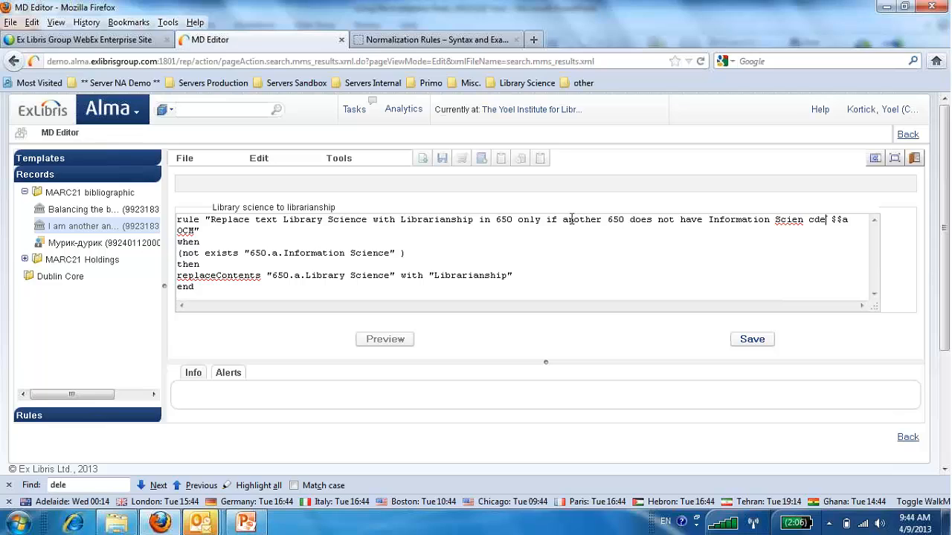
pyautogui.press('Delete')
pyautogui.press('Delete')
pyautogui.press('Delete')
pyautogui.press('Delete')
pyautogui.press('Delete')
pyautogui.press('Delete')
pyautogui.press('Delete')
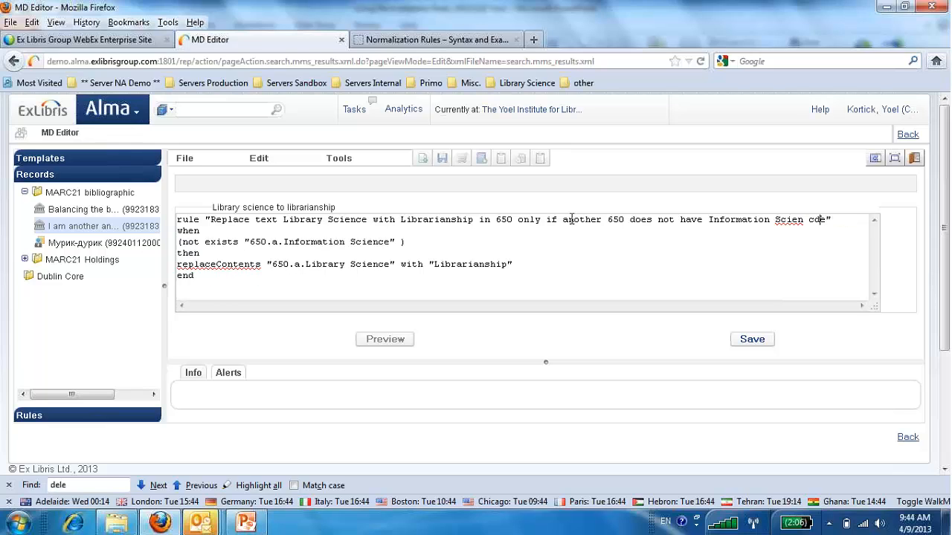
pyautogui.press('BackSpace')
pyautogui.press('BackSpace')
pyautogui.click(752, 340)
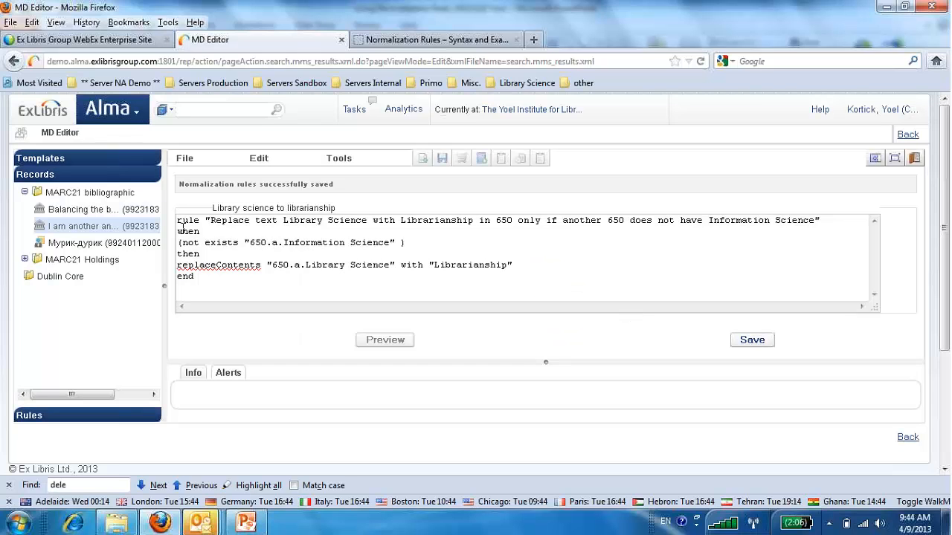
# Open the bibliographic record "I am another any record" and examine how its 650 subject headings are written.
pyautogui.click(116, 232)
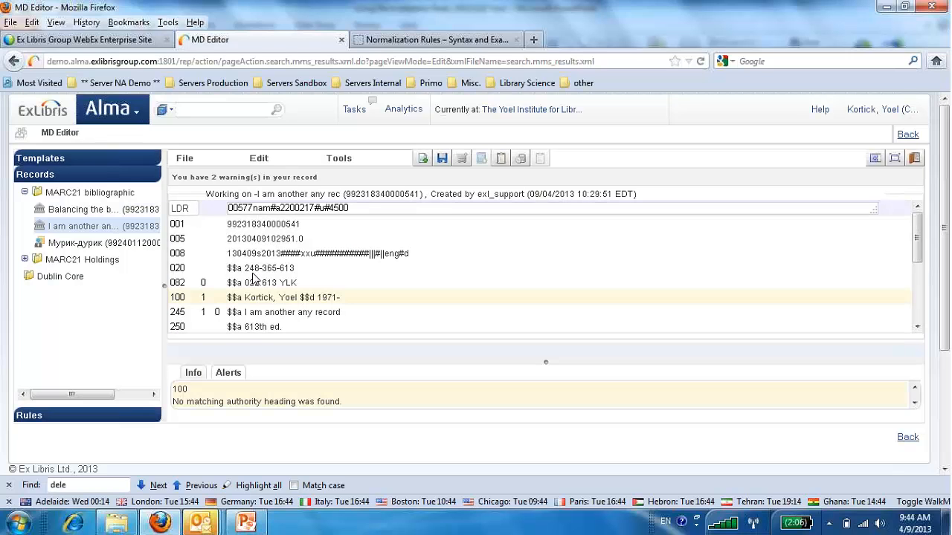
pyautogui.scroll(-3, 256, 278)
pyautogui.scroll(-1, 256, 279)
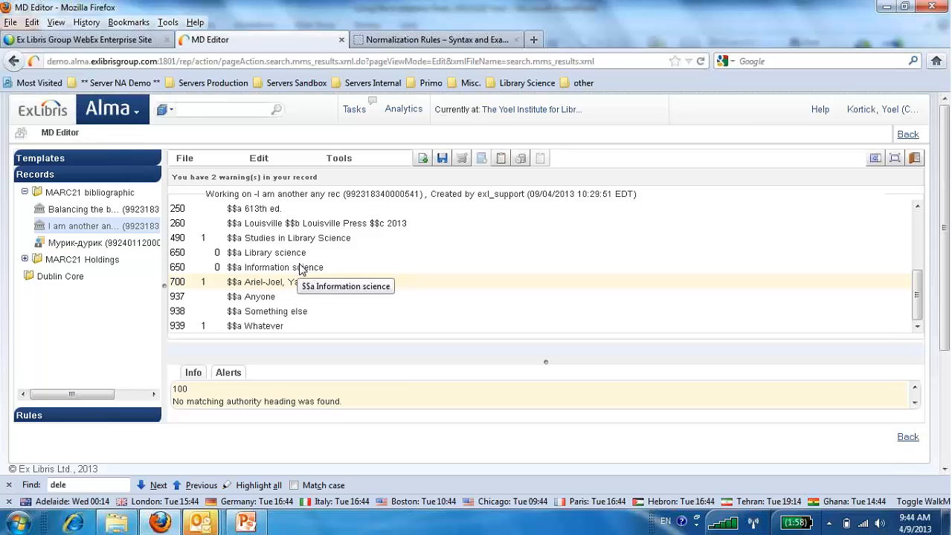
# Open the shared normalization rule "Library science to librarianship" for editing.
pyautogui.click(54, 422)
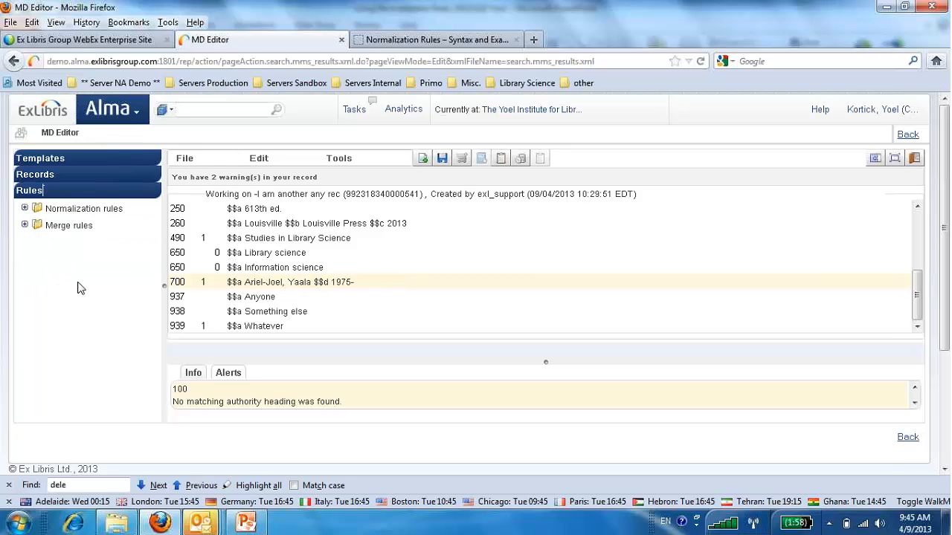
pyautogui.click(25, 209)
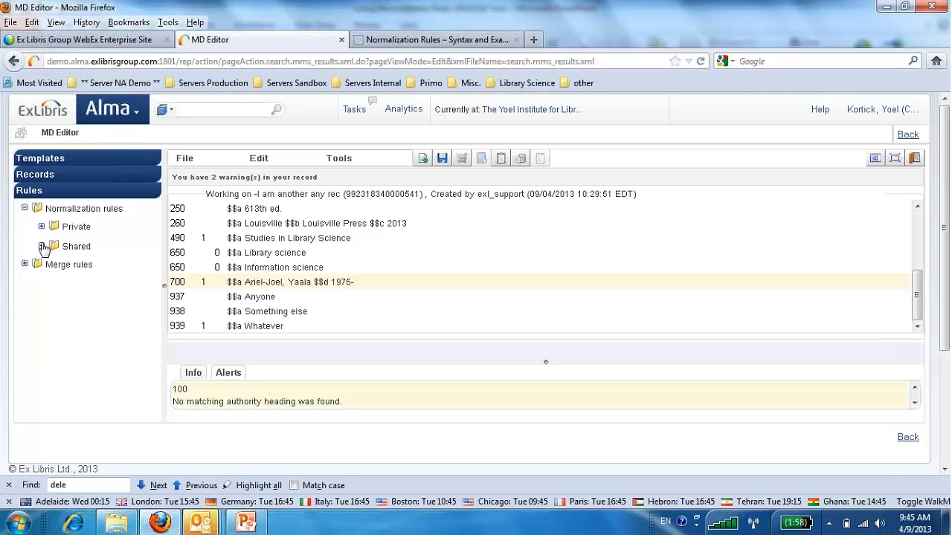
pyautogui.click(41, 246)
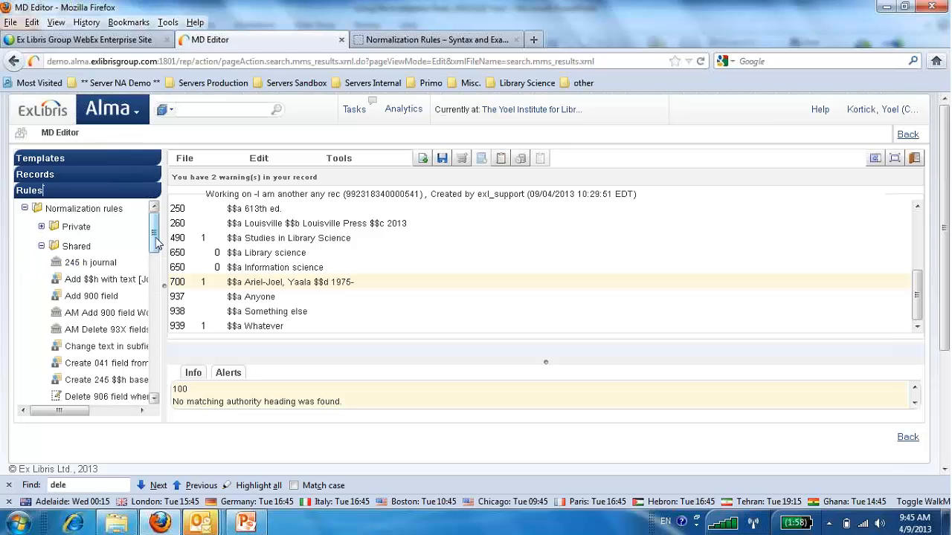
pyautogui.moveTo(156, 244); pyautogui.dragTo(152, 285)
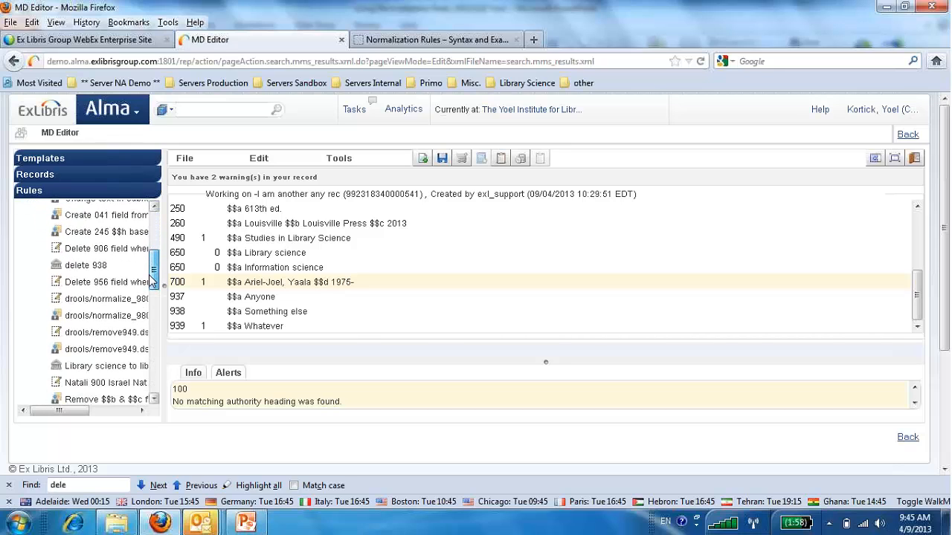
pyautogui.click(125, 366)
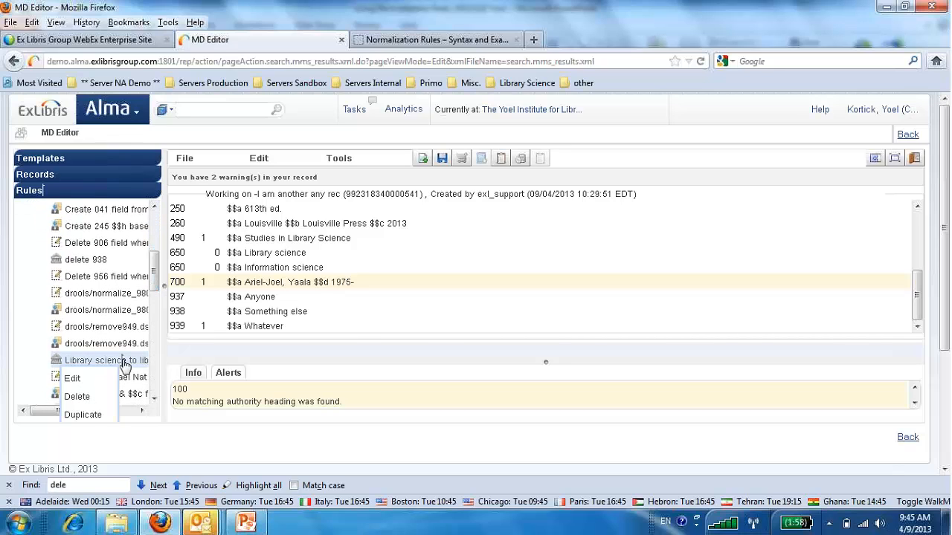
pyautogui.click(74, 380)
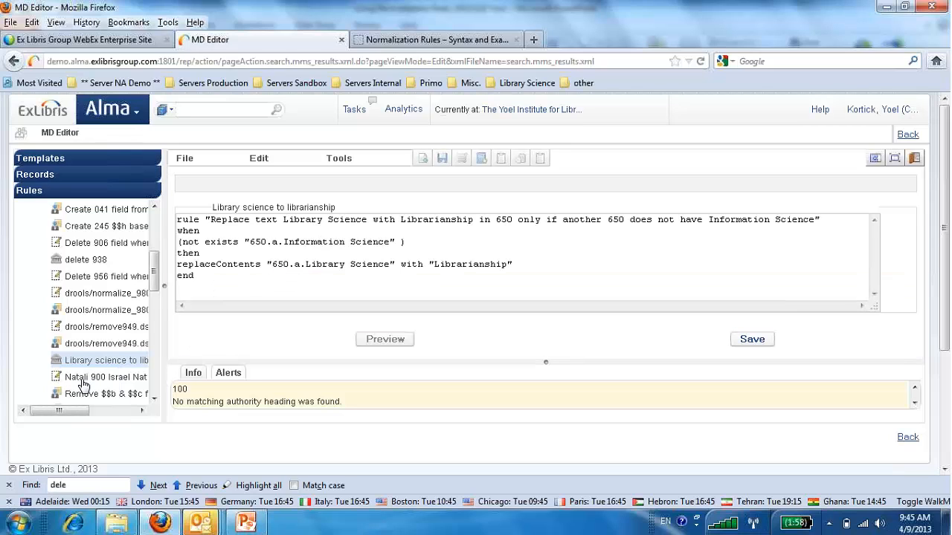
pyautogui.click(90, 365)
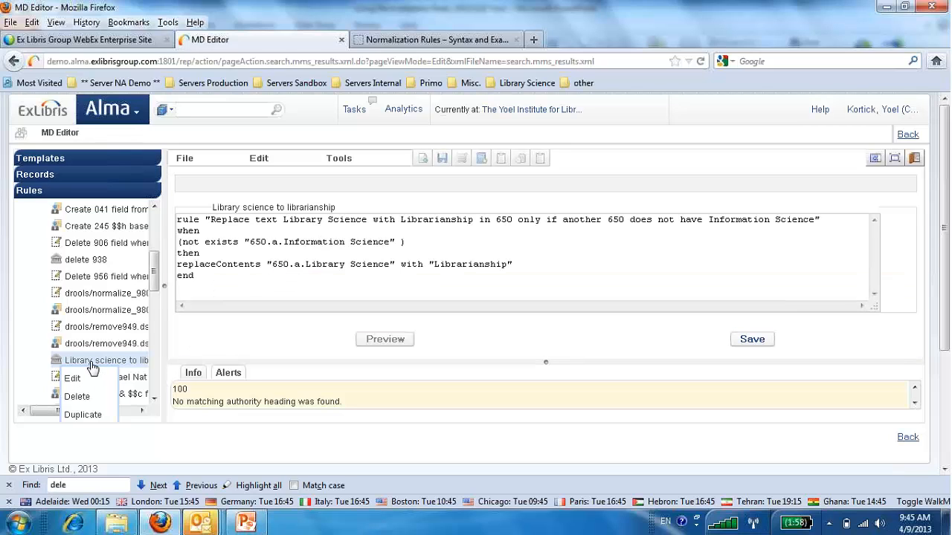
pyautogui.click(295, 271)
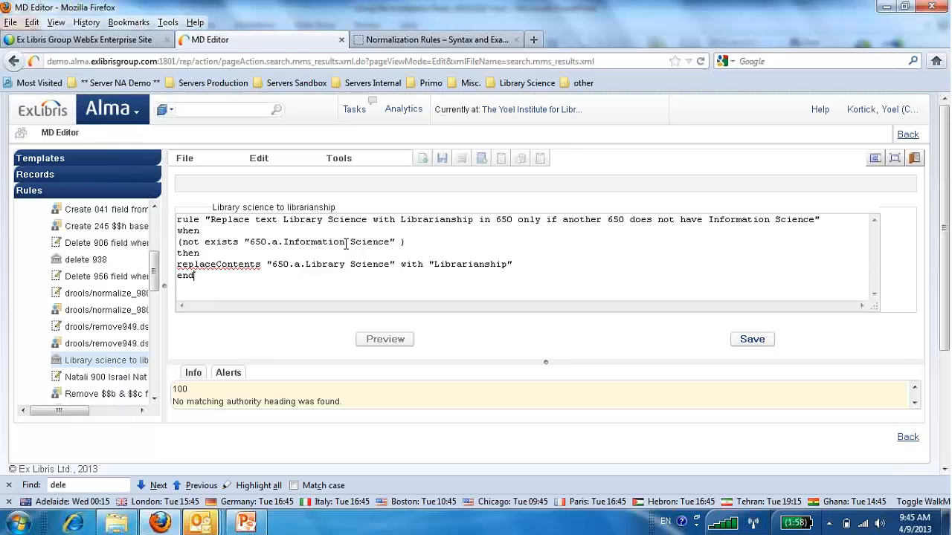
# Change "Science" to lowercase "science" in the rule's title, condition and replaceContents line, and save the rule.
pyautogui.moveTo(352, 242); pyautogui.dragTo(356, 264)
pyautogui.write('s')
pyautogui.write('s')
pyautogui.moveTo(327, 224); pyautogui.dragTo(335, 223)
pyautogui.write('s')
pyautogui.moveTo(775, 220); pyautogui.dragTo(782, 220)
pyautogui.write('s')
pyautogui.click(761, 340)
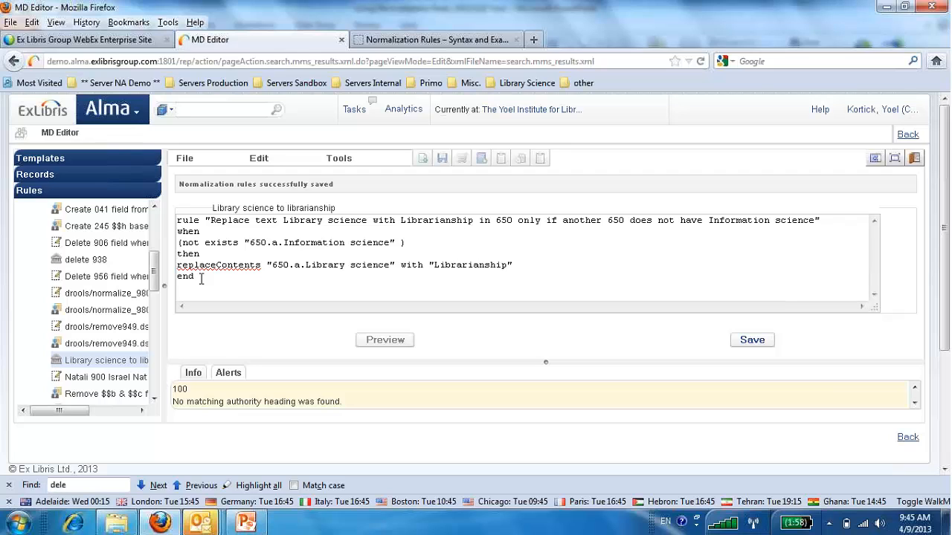
# Show the record "I am another any record" in split view with the "Library science to librarianship" rule open beside it.
pyautogui.click(55, 174)
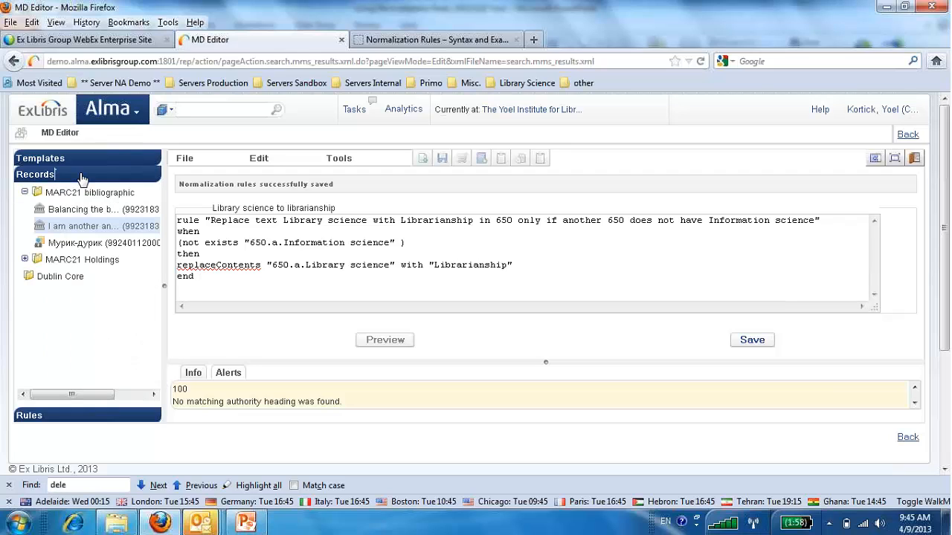
pyautogui.click(67, 227)
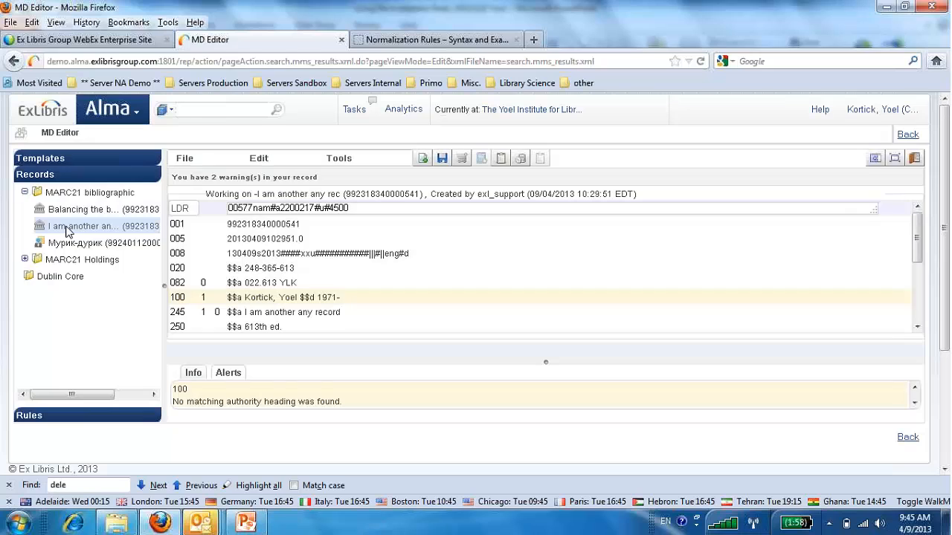
pyautogui.click(876, 160)
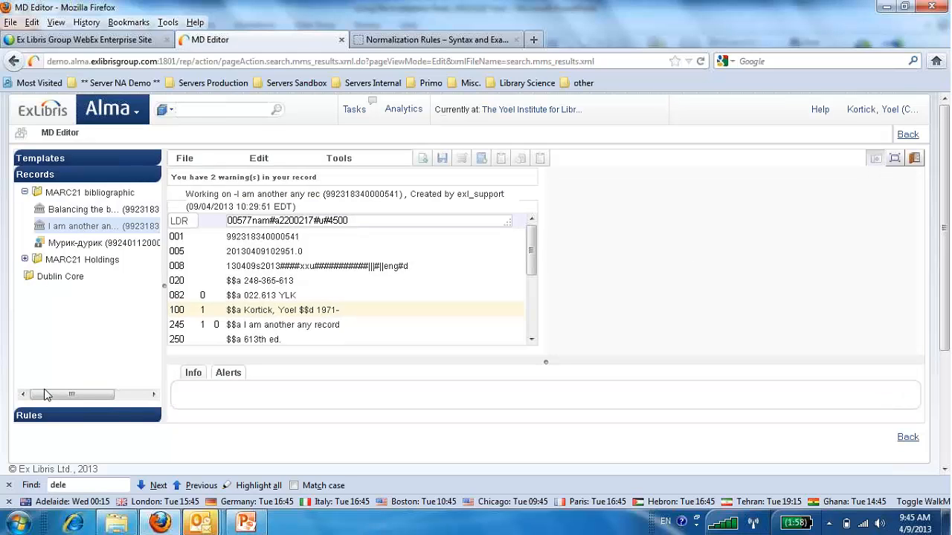
pyautogui.click(44, 420)
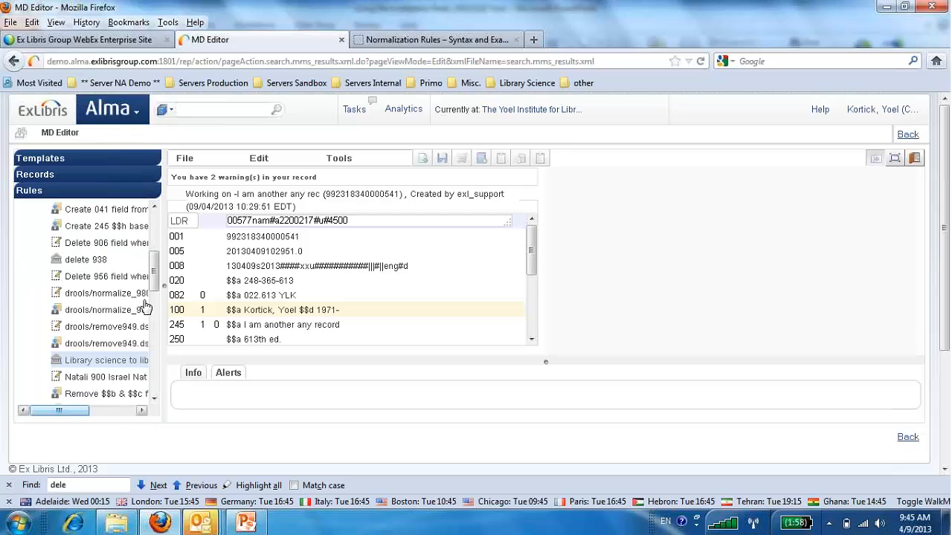
pyautogui.rightClick(105, 361)
pyautogui.click(72, 378)
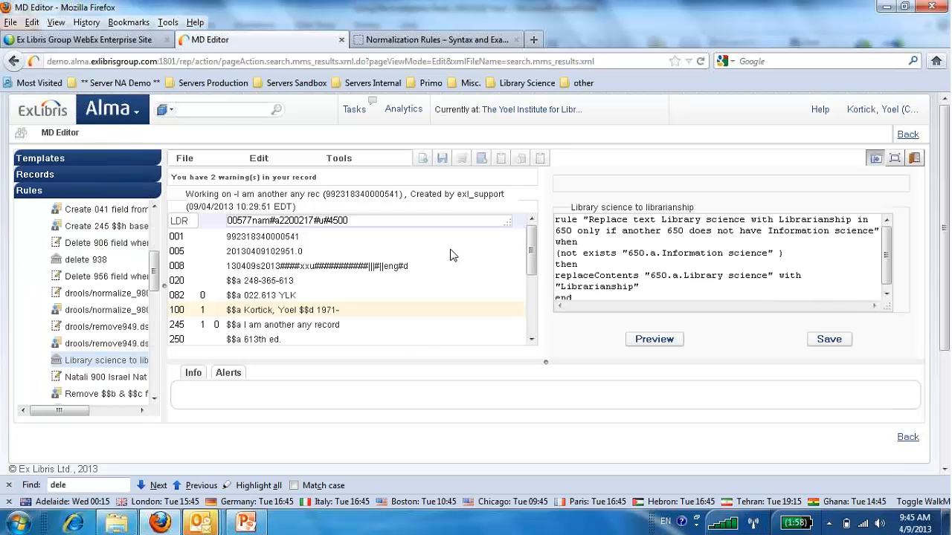
# Preview the not exists version of the rule on the record and check the 650 fields.
pyautogui.click(642, 342)
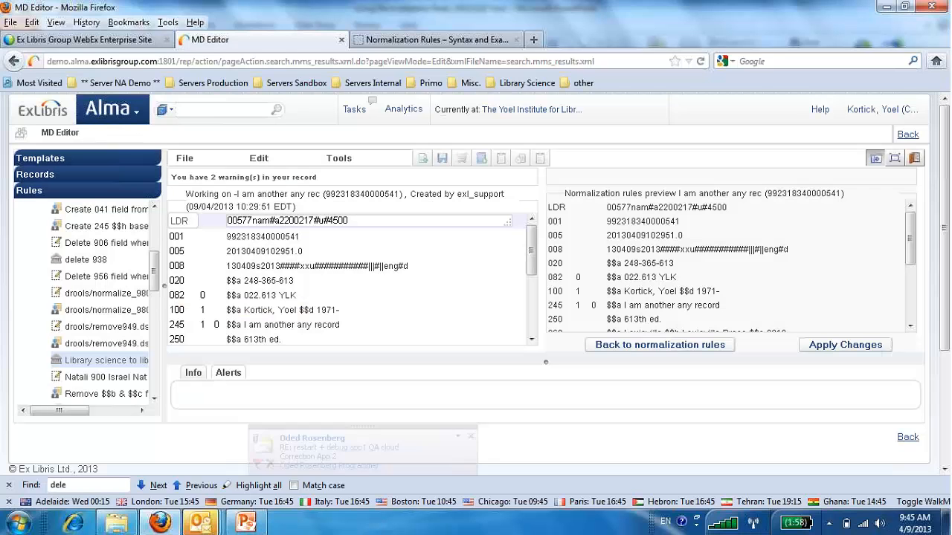
pyautogui.click(471, 436)
pyautogui.moveTo(913, 237)
pyautogui.mouseDown()
pyautogui.moveTo(908, 311)
pyautogui.moveTo(909, 227)
pyautogui.mouseUp()
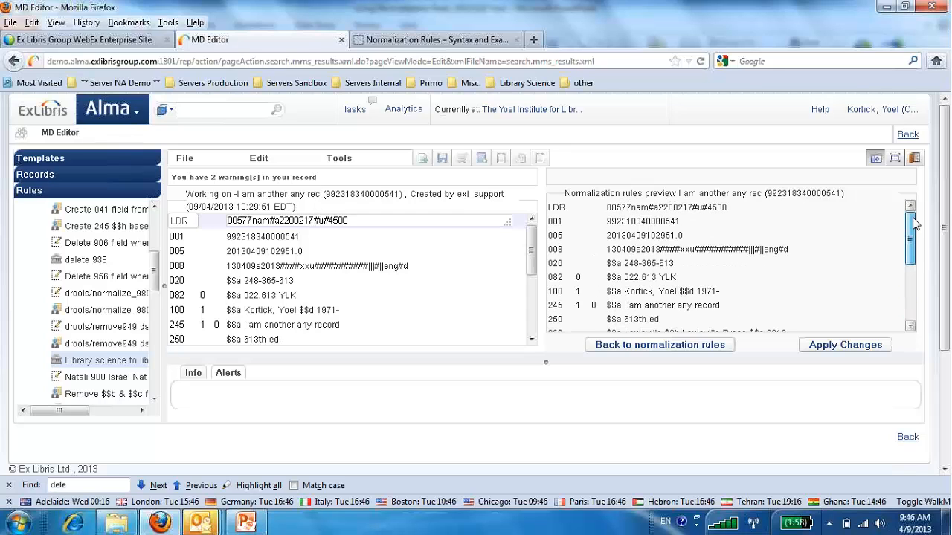
# Change the rule's condition to exists "650.a.Information science", save it, and preview its effect on the record's 650 fields.
pyautogui.click(689, 347)
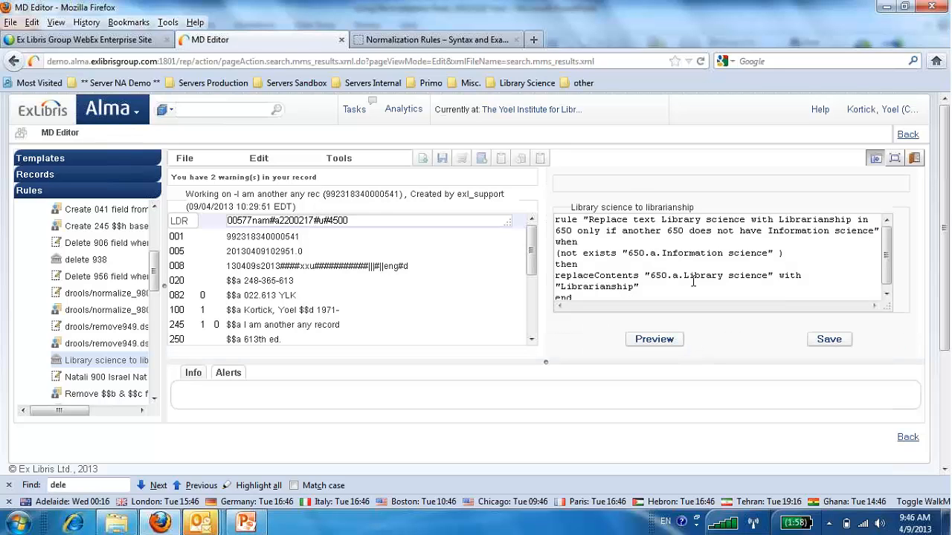
pyautogui.doubleClick(568, 254)
pyautogui.press('Delete')
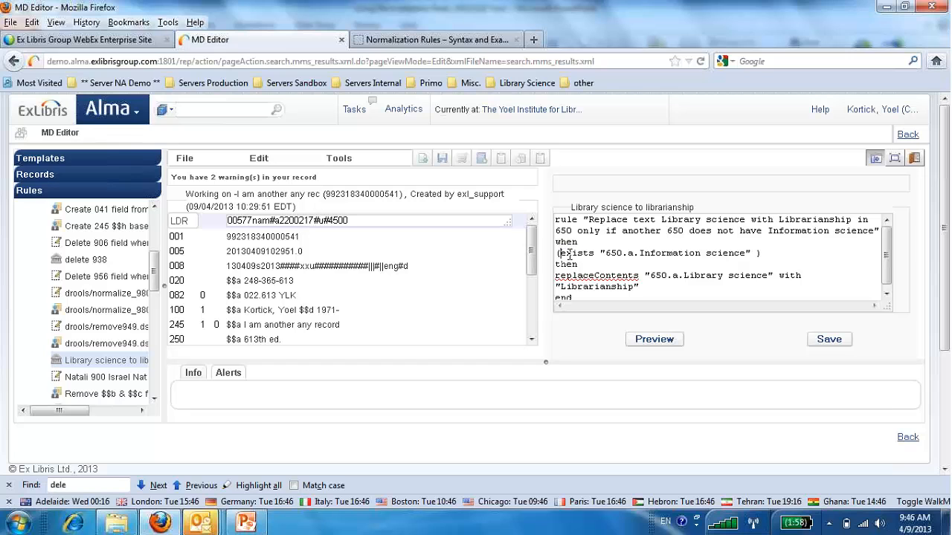
pyautogui.click(833, 340)
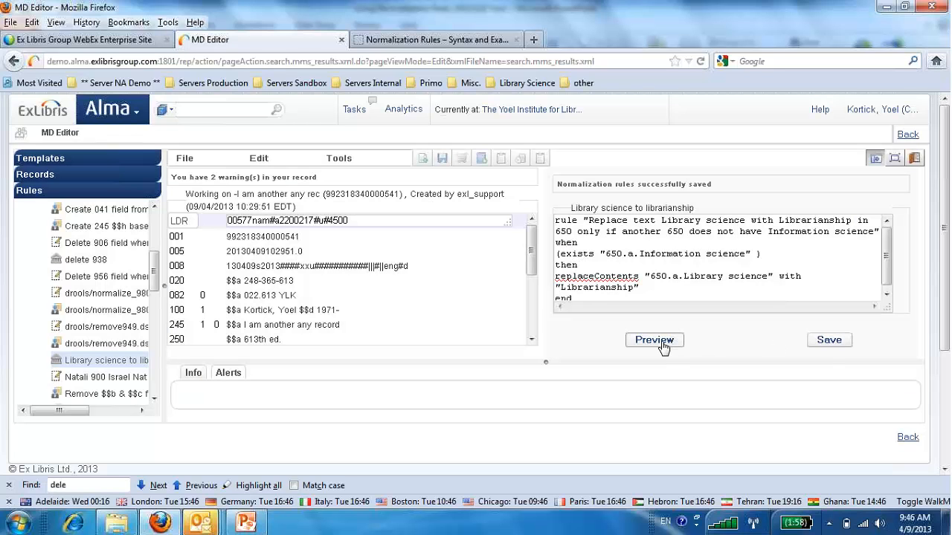
pyautogui.click(662, 345)
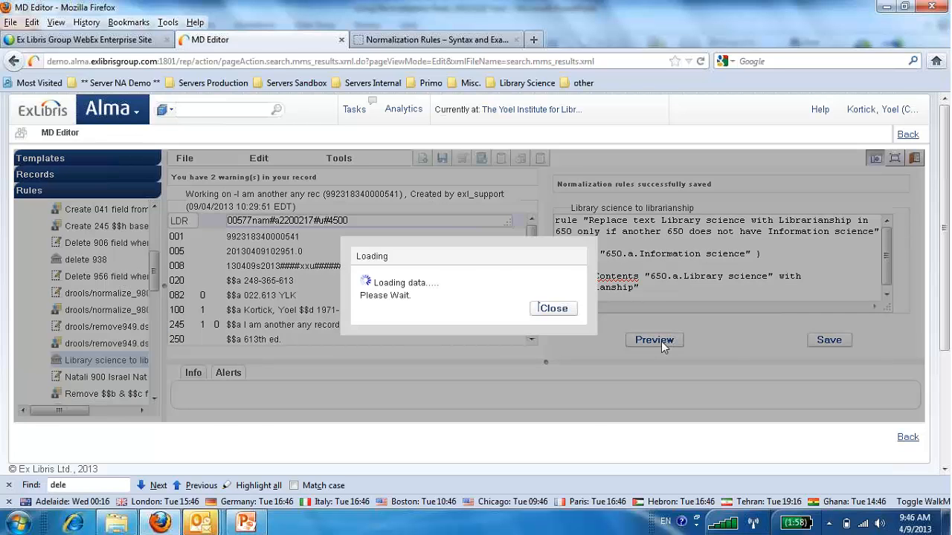
pyautogui.moveTo(909, 257); pyautogui.dragTo(904, 281)
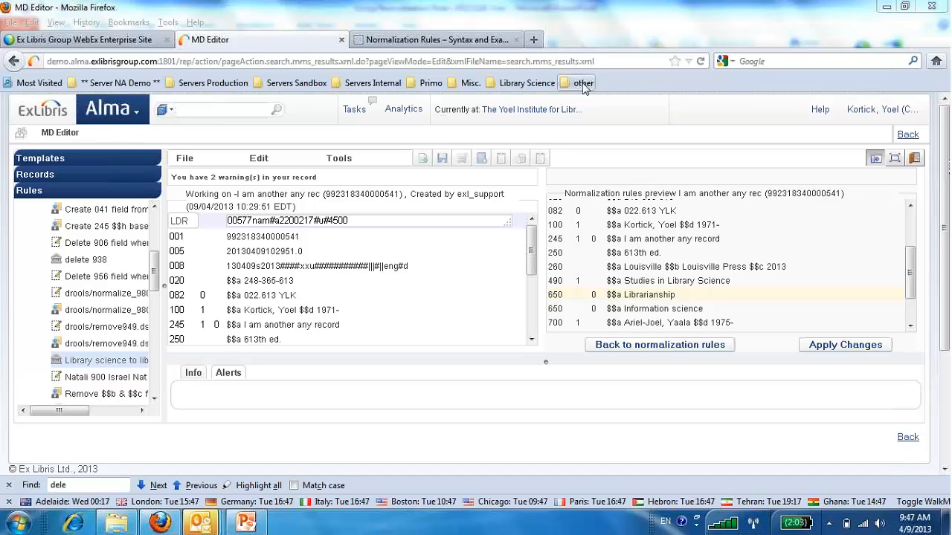
# Open the Metadata Configuration list from the resource management configuration.
pyautogui.click(136, 111)
pyautogui.scroll(-4, 238, 223)
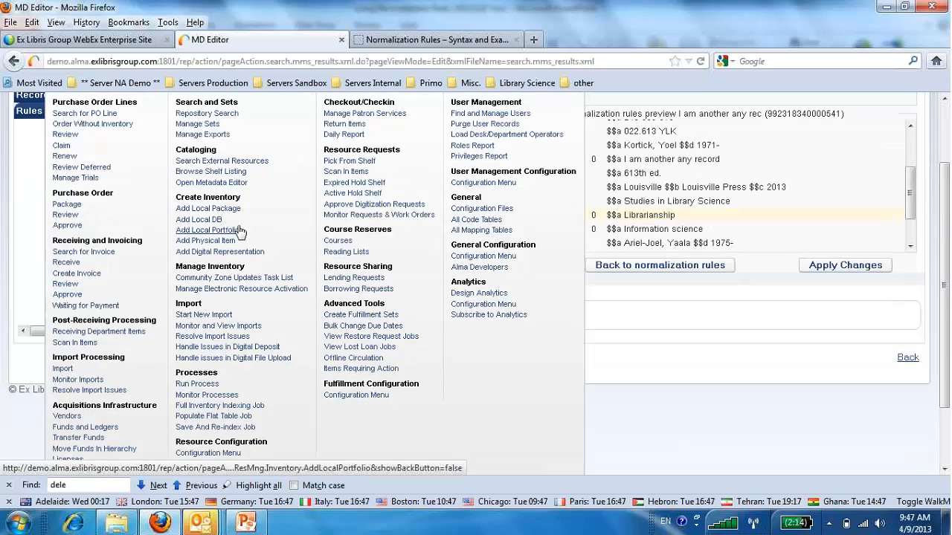
pyautogui.click(209, 379)
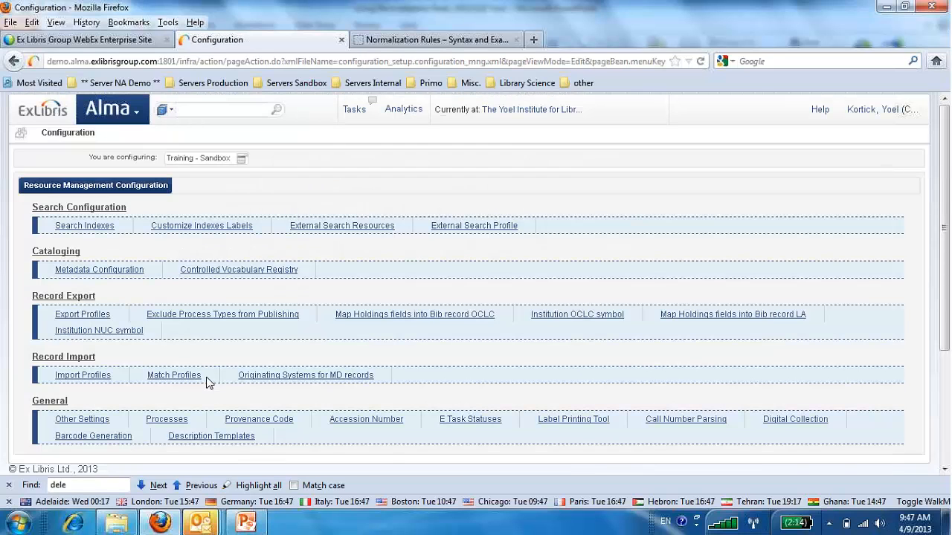
pyautogui.click(112, 272)
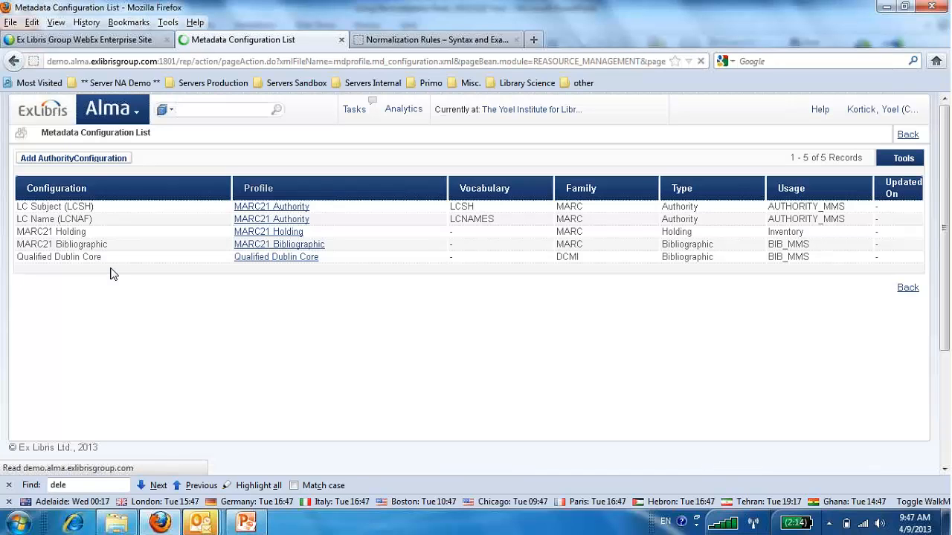
# Add a normalization process to the MARC21 Bibliographic profile and name it "AM Library Science to Librarianship conditionally".
pyautogui.click(287, 247)
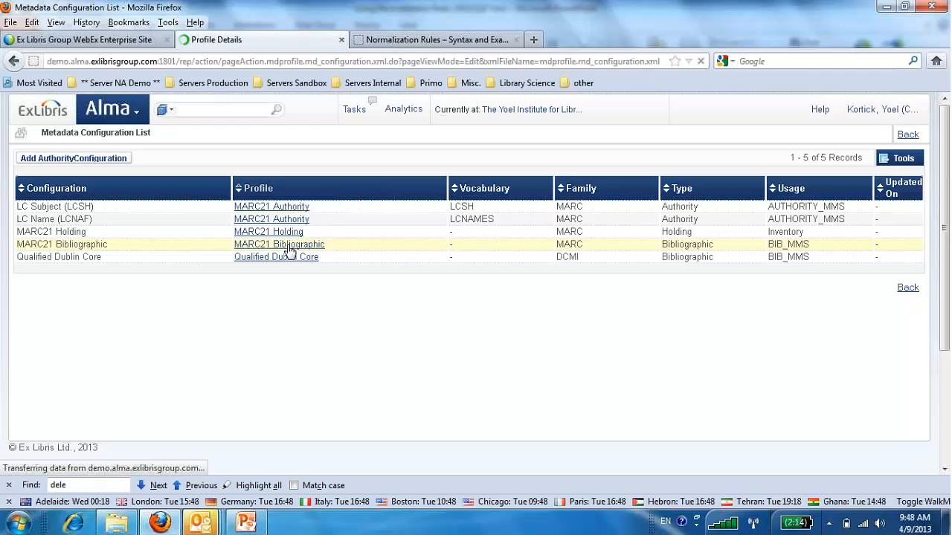
pyautogui.click(142, 190)
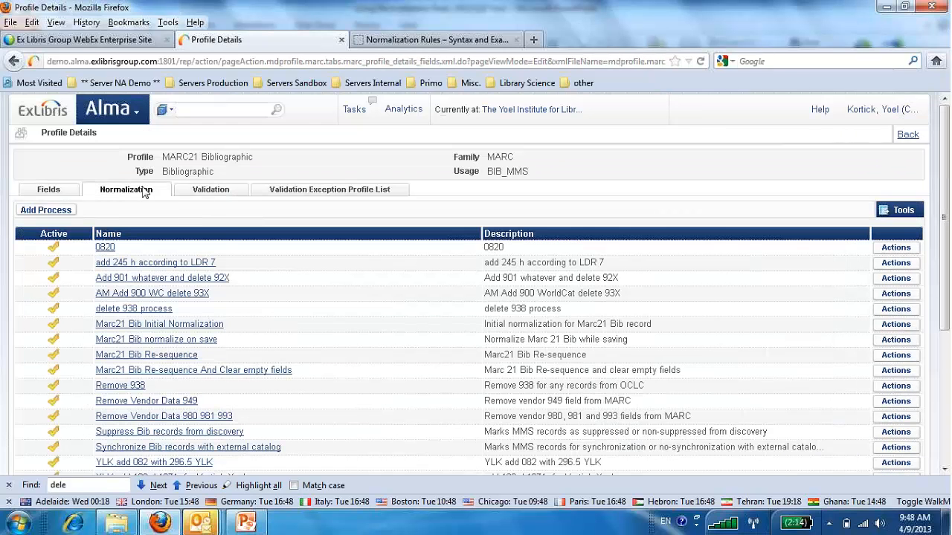
pyautogui.click(43, 210)
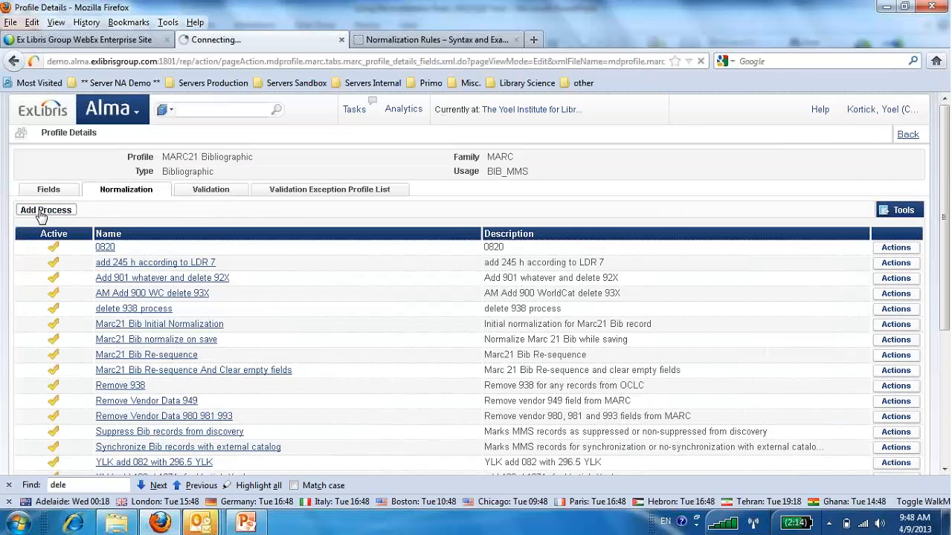
pyautogui.click(194, 207)
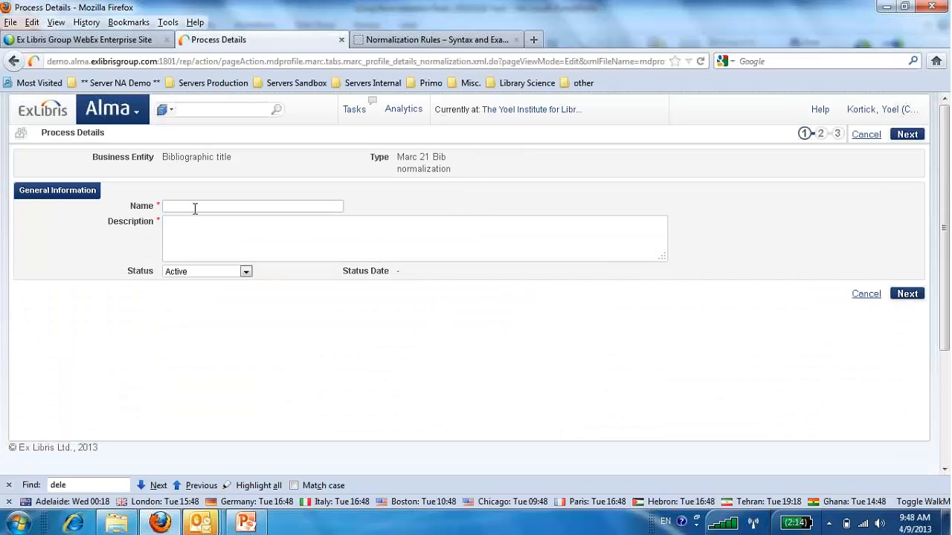
pyautogui.write('AM ')
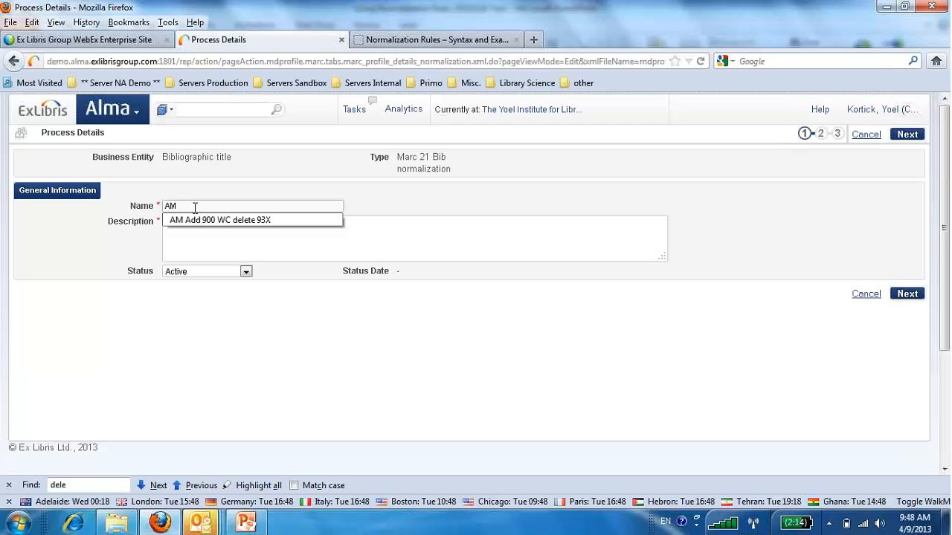
pyautogui.write('Librar')
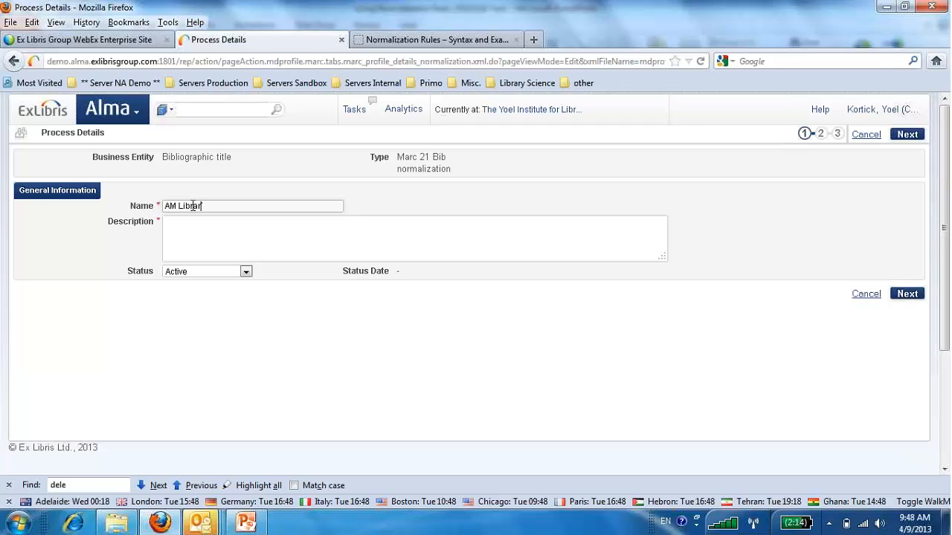
pyautogui.write('y Science to Librarianship conditionally')
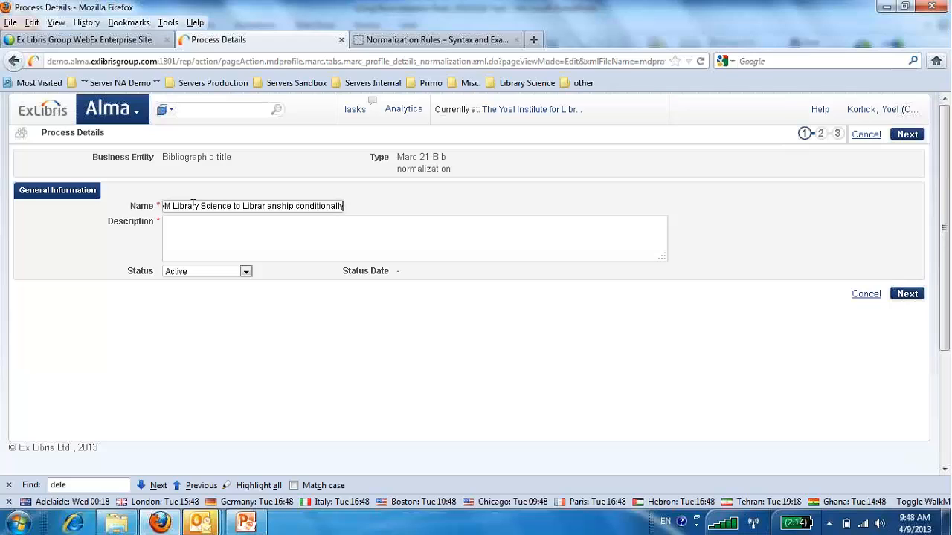
# Reuse the process name without "AM" as the description "Library Science to Librarianship conditionally" and continue to the process selection.
pyautogui.tripleClick(295, 206)
pyautogui.hotkey('ctrl', 'c')
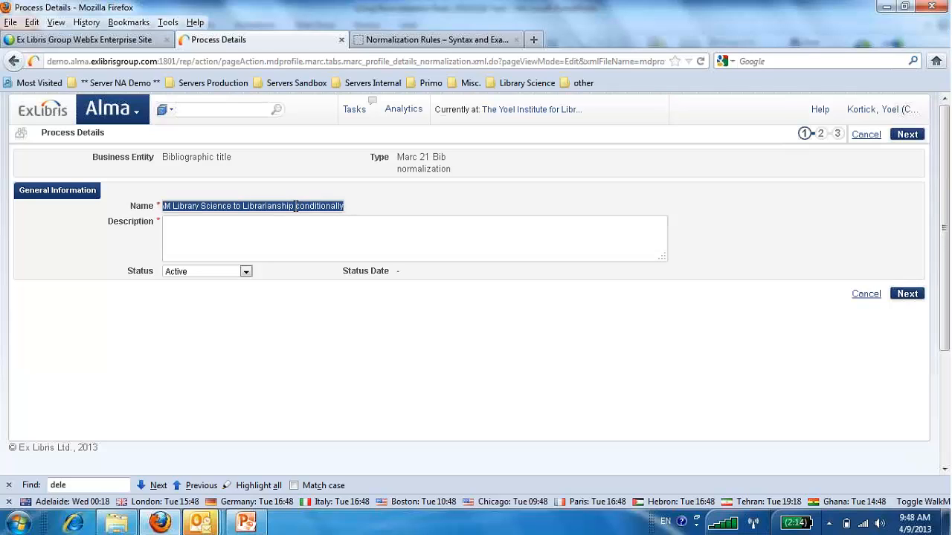
pyautogui.click(289, 227)
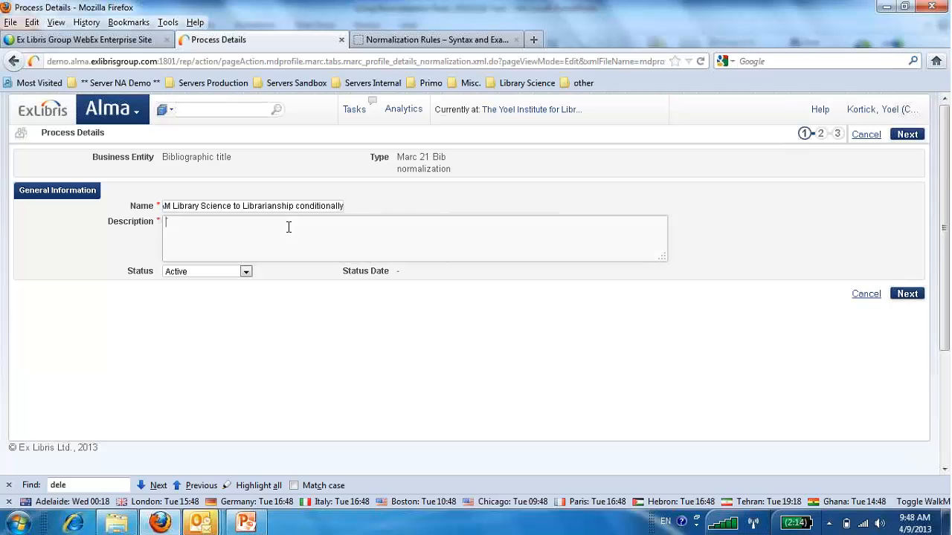
pyautogui.hotkey('ctrl', 'v')
pyautogui.doubleClick(172, 222)
pyautogui.press('Delete')
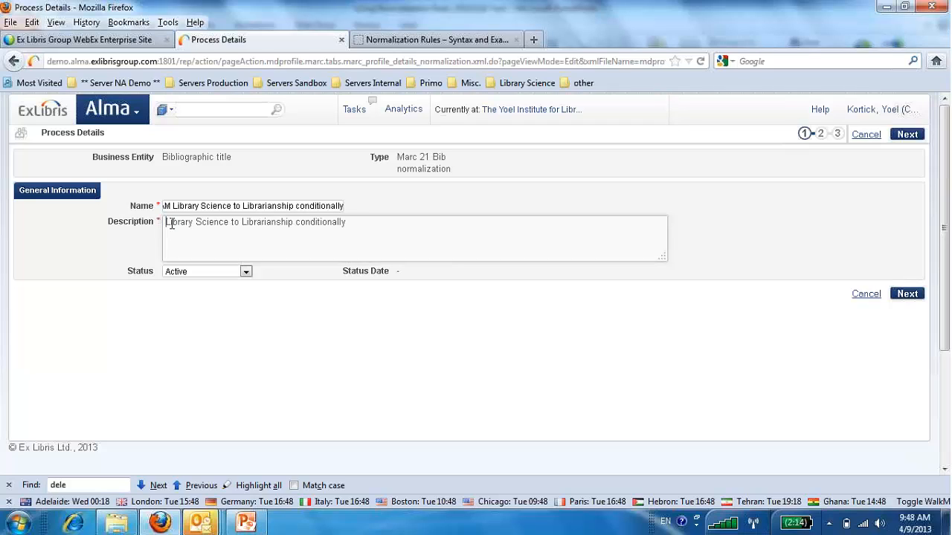
pyautogui.click(908, 294)
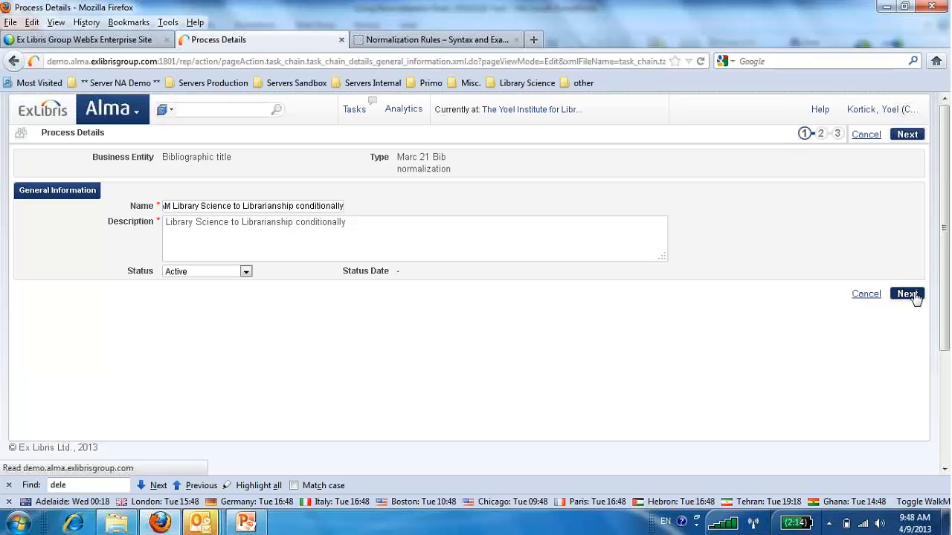
# Add the MarcDroolNormalization task with the Drools file key "Library science to librarianship" and save the process.
pyautogui.click(37, 319)
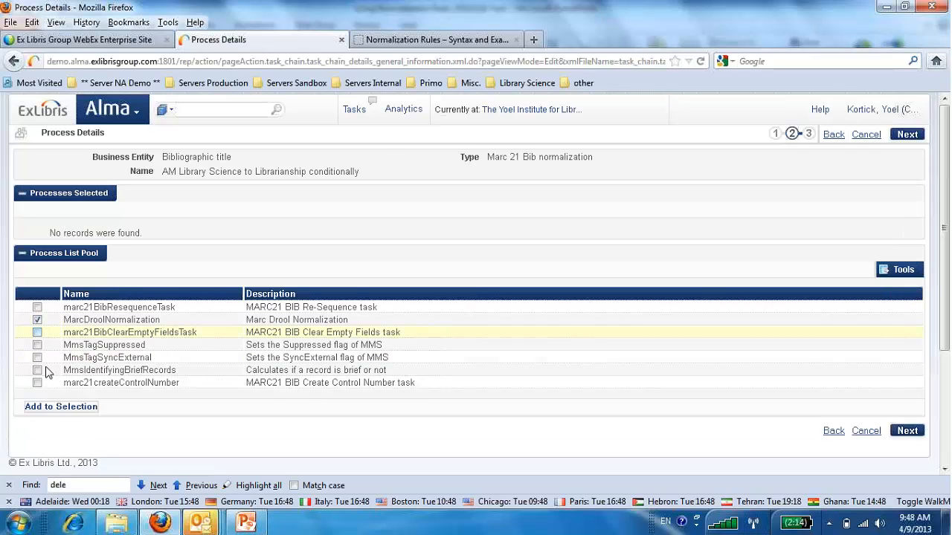
pyautogui.click(61, 408)
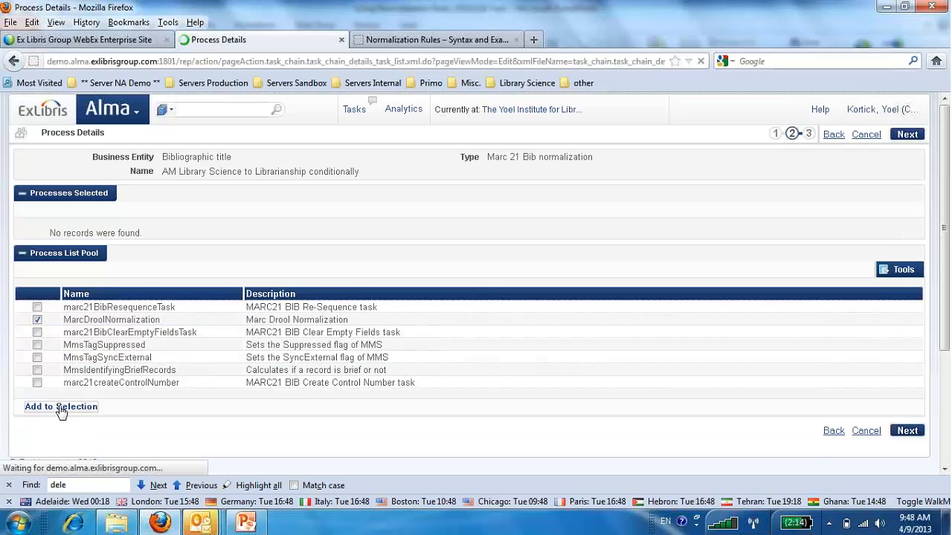
pyautogui.click(908, 457)
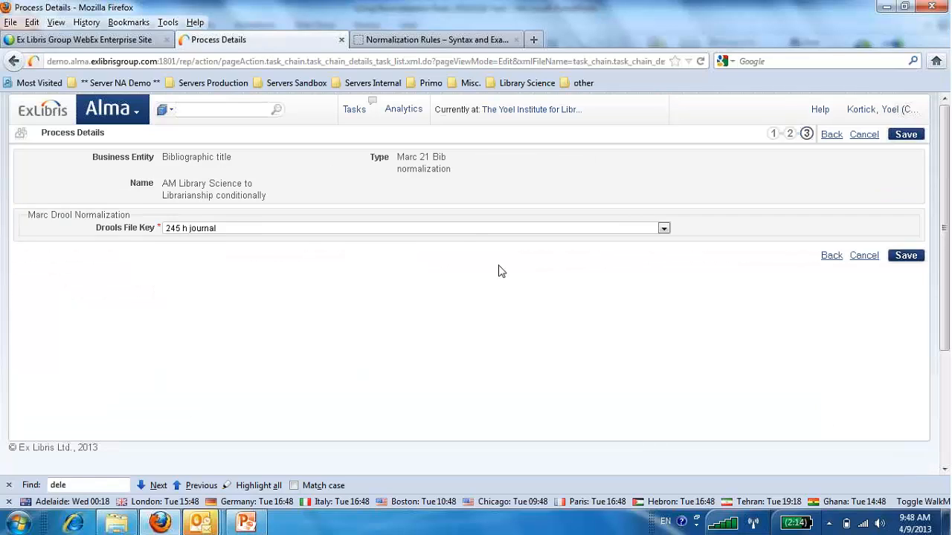
pyautogui.click(468, 228)
pyautogui.press('Down')
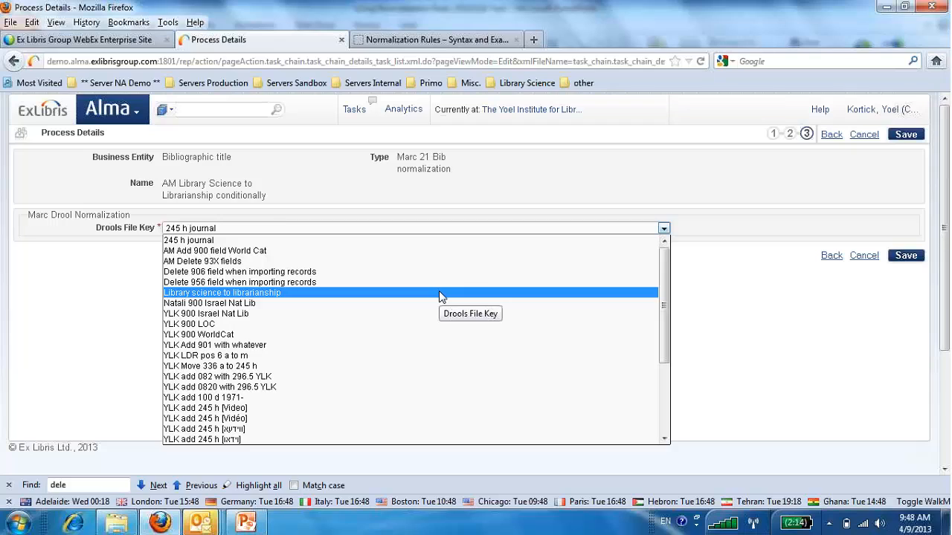
pyautogui.click(439, 293)
pyautogui.click(906, 258)
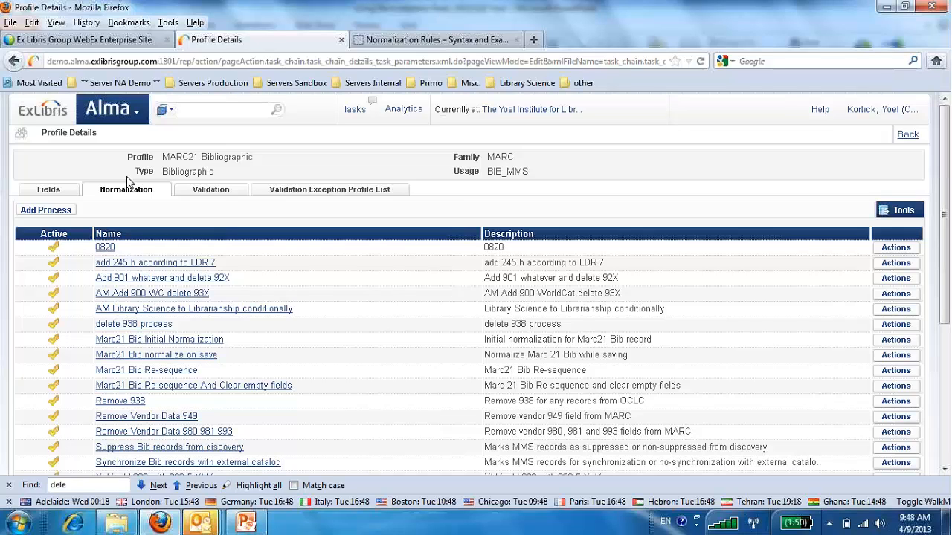
# Open the MARC21 bibliographic record "Balancing the books" in the Metadata Editor.
pyautogui.click(145, 112)
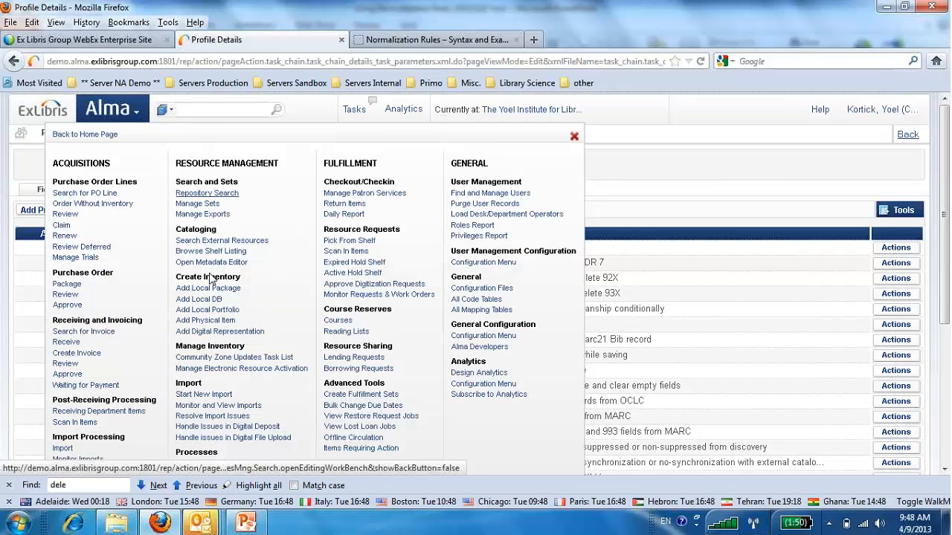
pyautogui.click(212, 264)
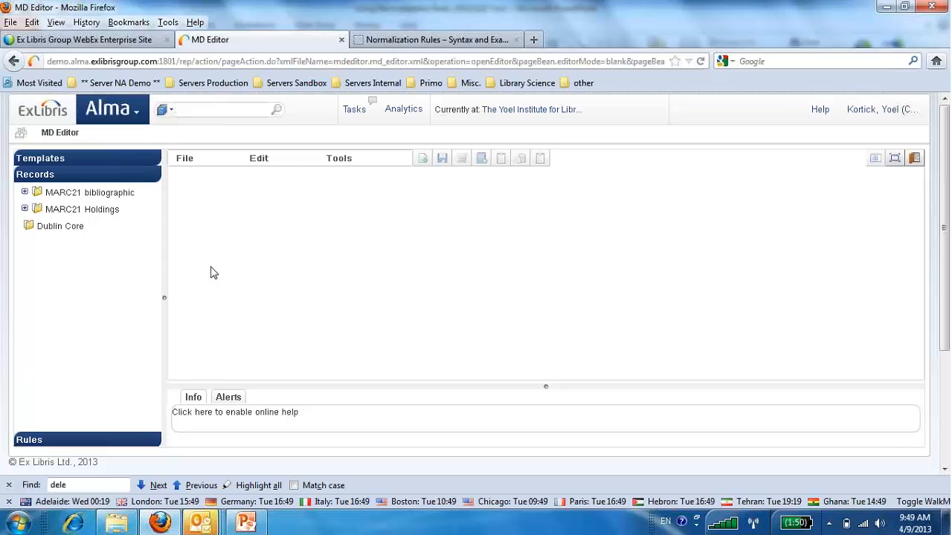
pyautogui.click(25, 192)
pyautogui.click(66, 214)
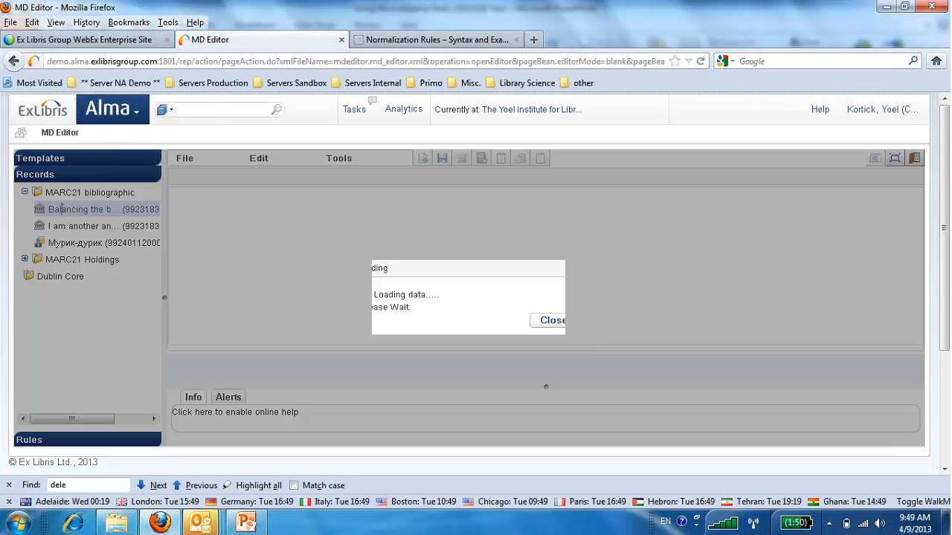
# Change the 650 field "Library finance." to "Library science" and save the record.
pyautogui.scroll(-3, 274, 278)
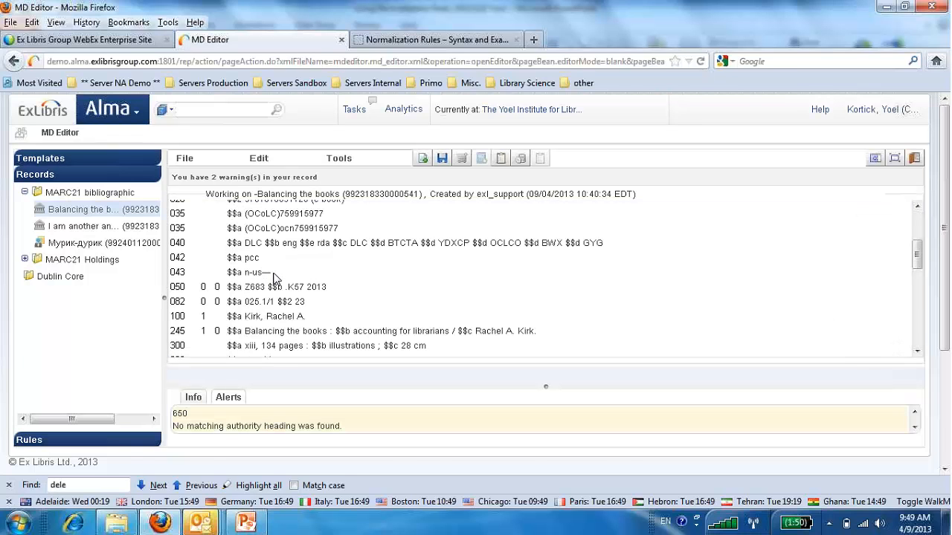
pyautogui.scroll(-10, 273, 278)
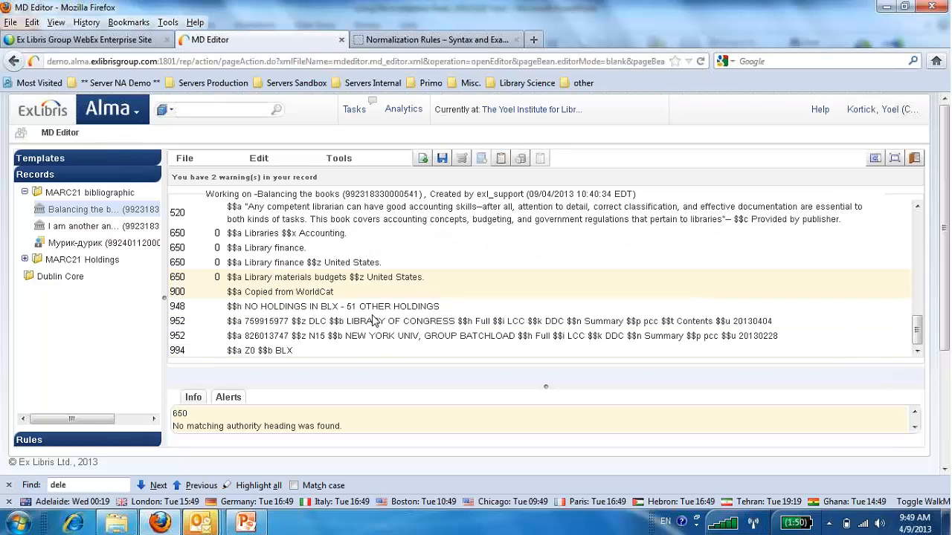
pyautogui.doubleClick(279, 250)
pyautogui.moveTo(307, 253); pyautogui.dragTo(308, 251)
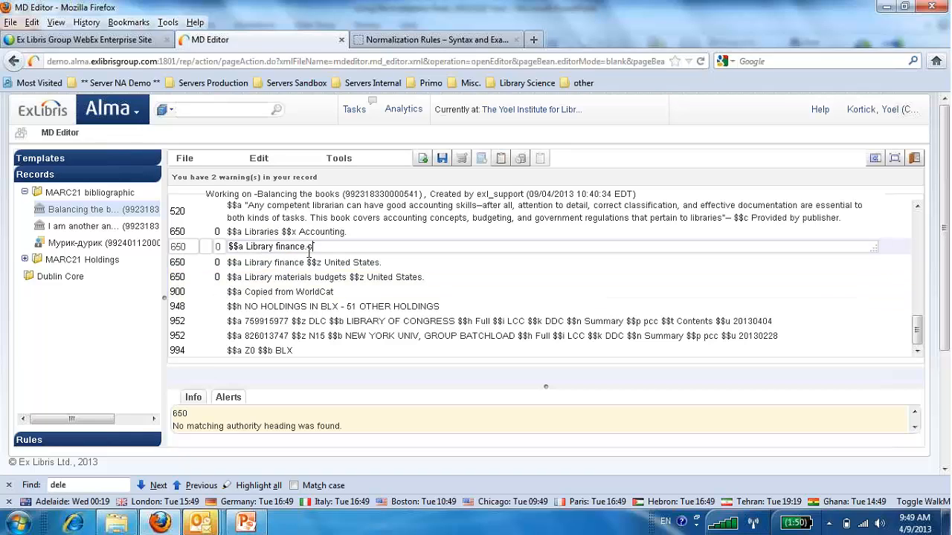
pyautogui.write('science')
pyautogui.doubleClick(291, 246)
pyautogui.press('Delete')
pyautogui.click(518, 267)
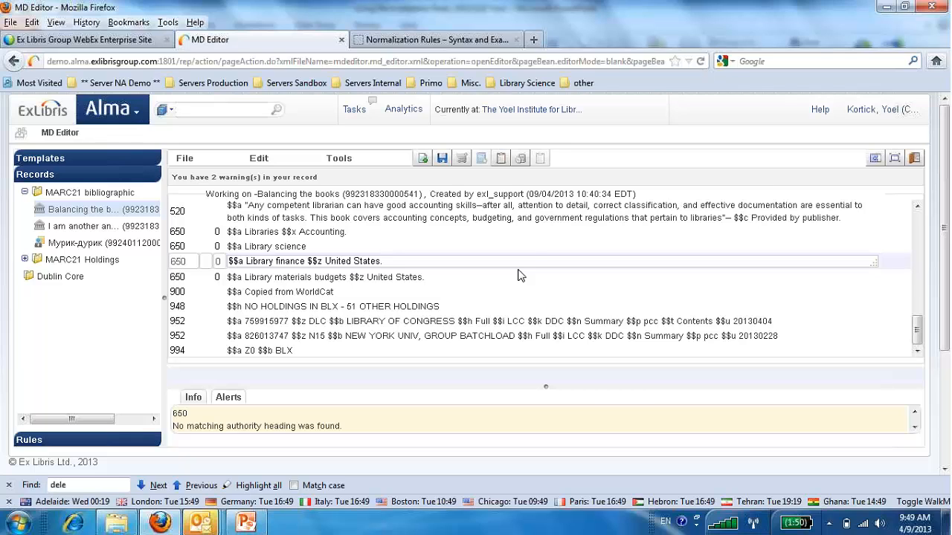
pyautogui.click(444, 159)
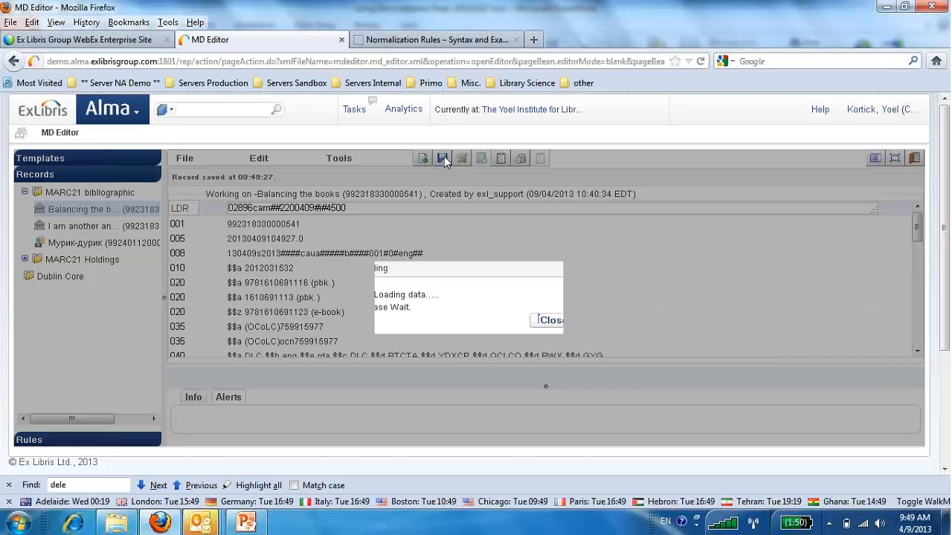
# Enhance the record with the "AM Library Science to Librarianship conditionally" process and check its 650 fields.
pyautogui.scroll(-10, 386, 234)
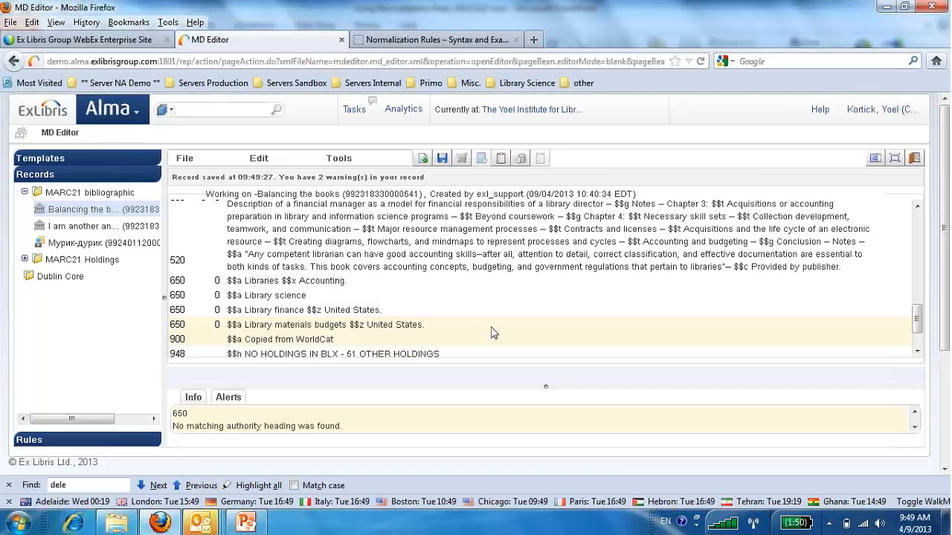
pyautogui.click(266, 159)
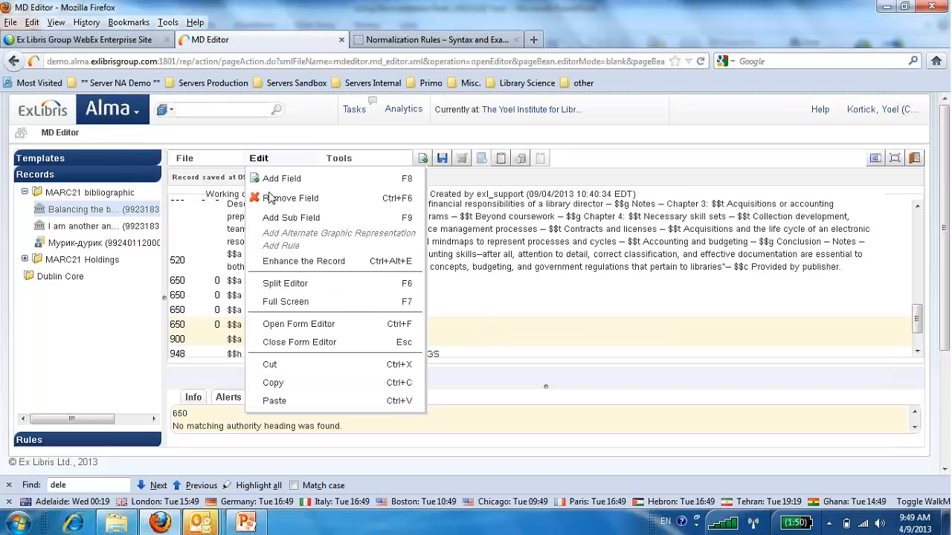
pyautogui.click(286, 260)
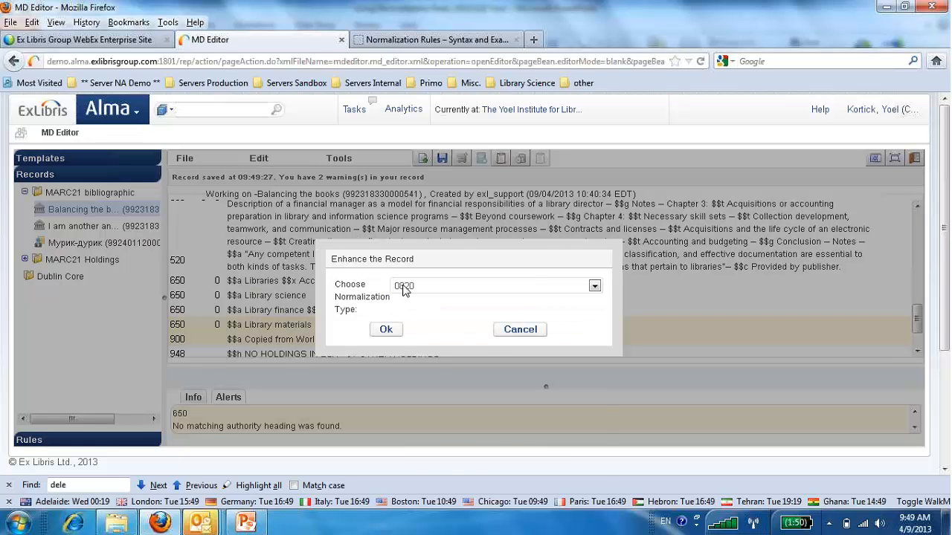
pyautogui.click(407, 290)
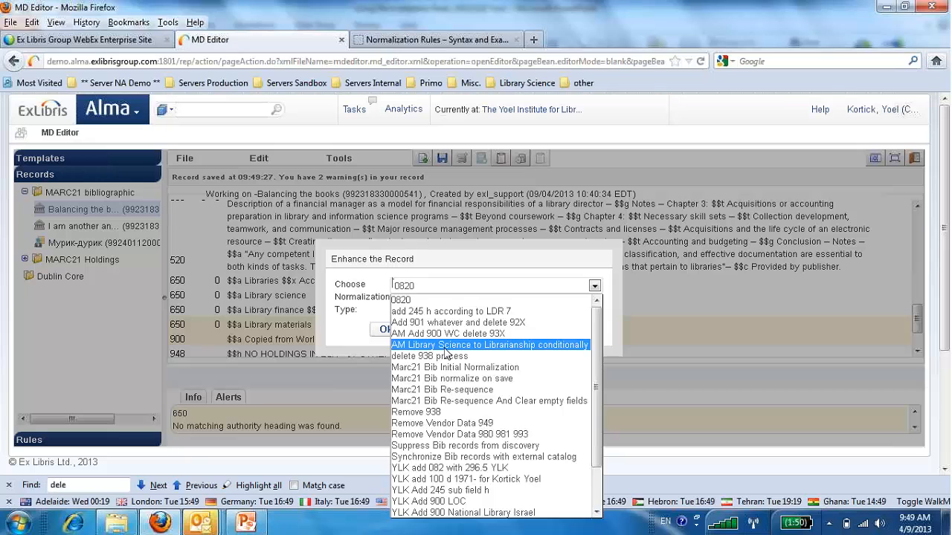
pyautogui.click(444, 347)
pyautogui.click(387, 332)
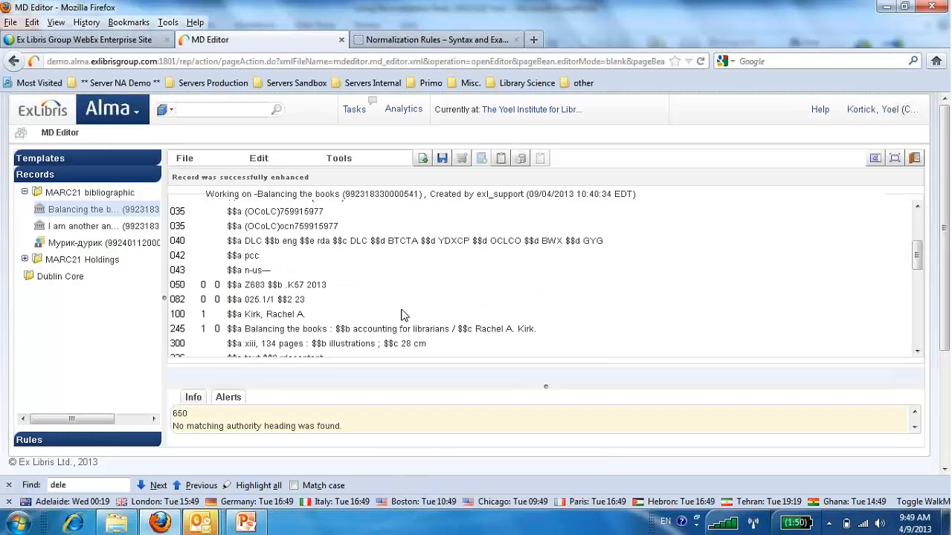
pyautogui.scroll(-10, 402, 316)
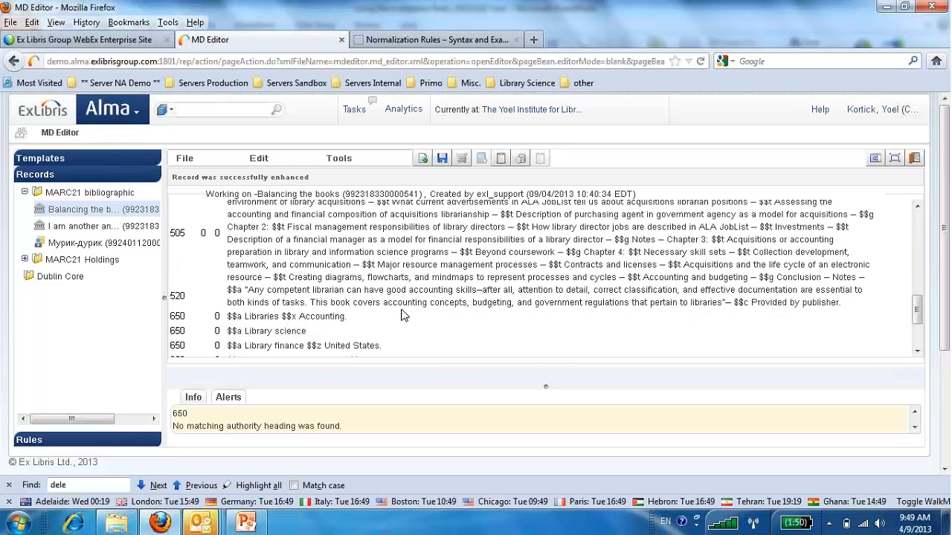
pyautogui.scroll(-1, 401, 316)
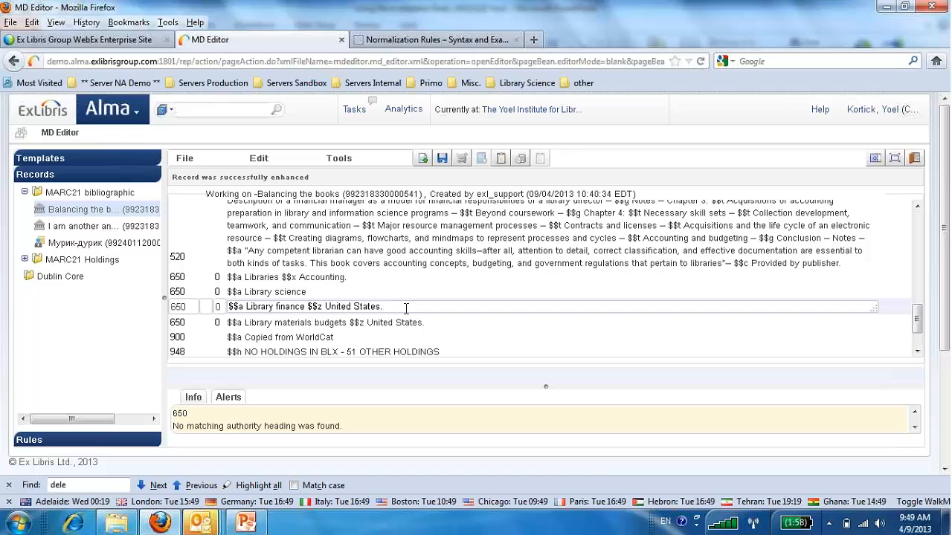
# Add a 650 field with second indicator 0 and the heading "Information science" below "Library finance", and save the record.
pyautogui.press('Return')
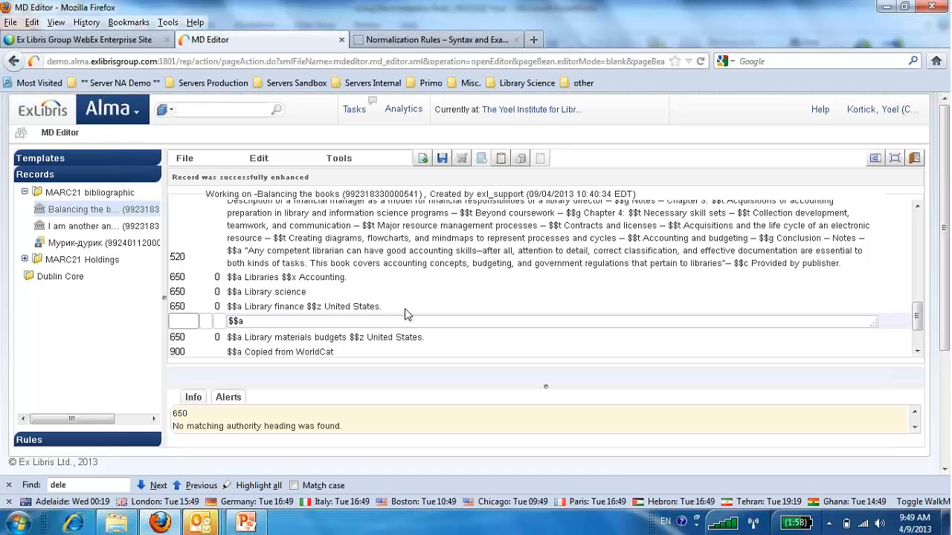
pyautogui.write('650')
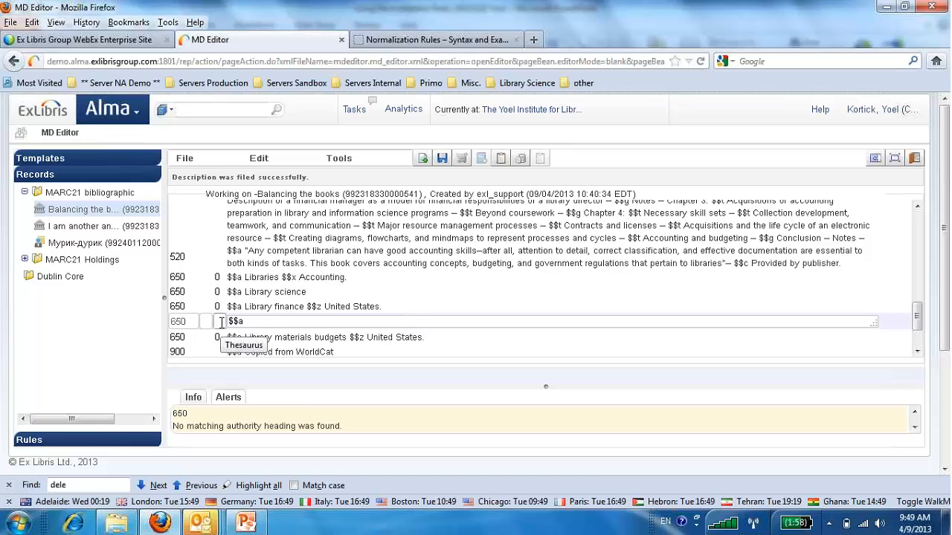
pyautogui.click(221, 323)
pyautogui.write('0')
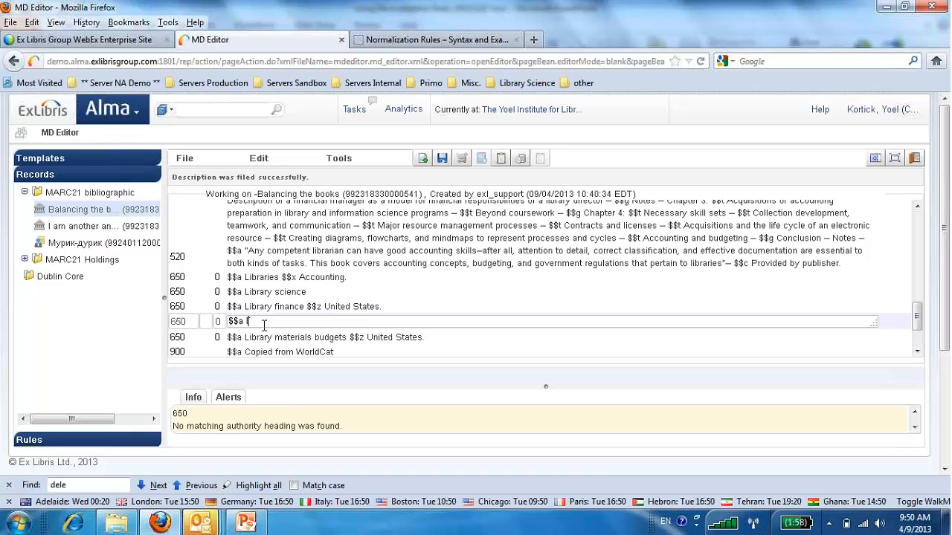
pyautogui.write('Informatio n')
pyautogui.press('BackSpace')
pyautogui.press('BackSpace')
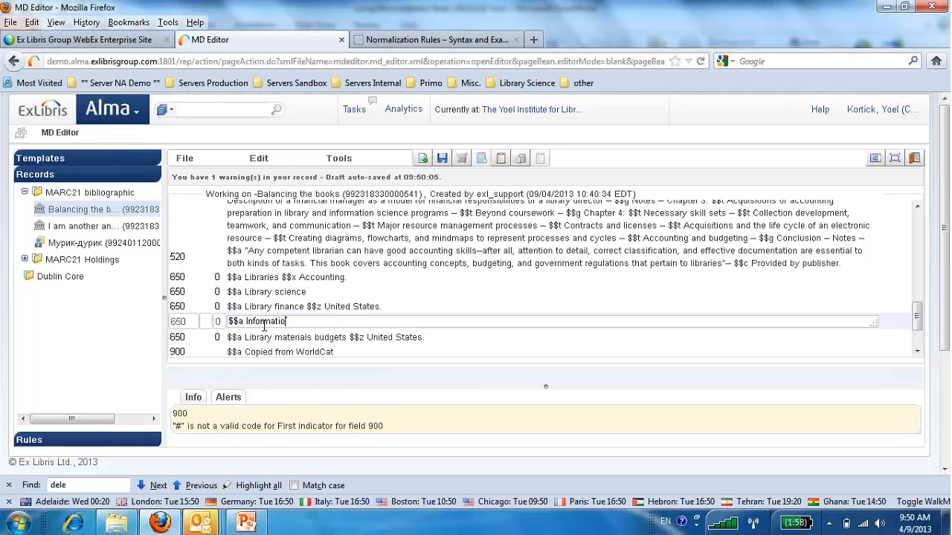
pyautogui.write('n science')
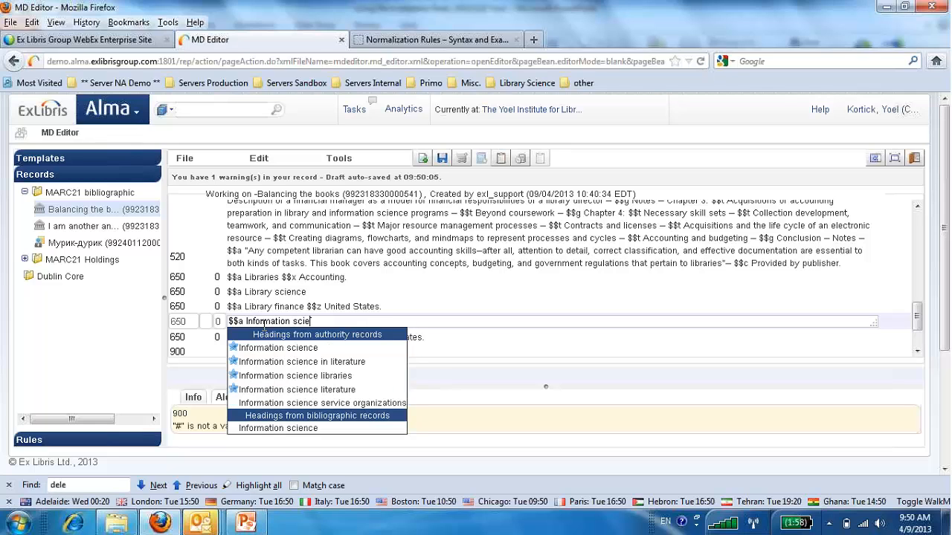
pyautogui.click(443, 159)
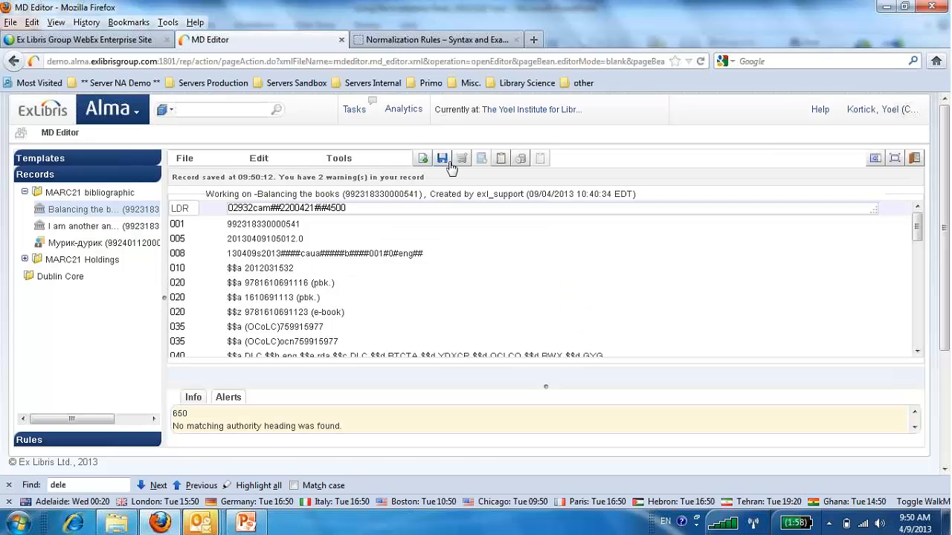
# Enhance the record again with the "AM Library Science to Librarianship conditionally" process and review its 650 fields.
pyautogui.moveTo(919, 237); pyautogui.dragTo(919, 321)
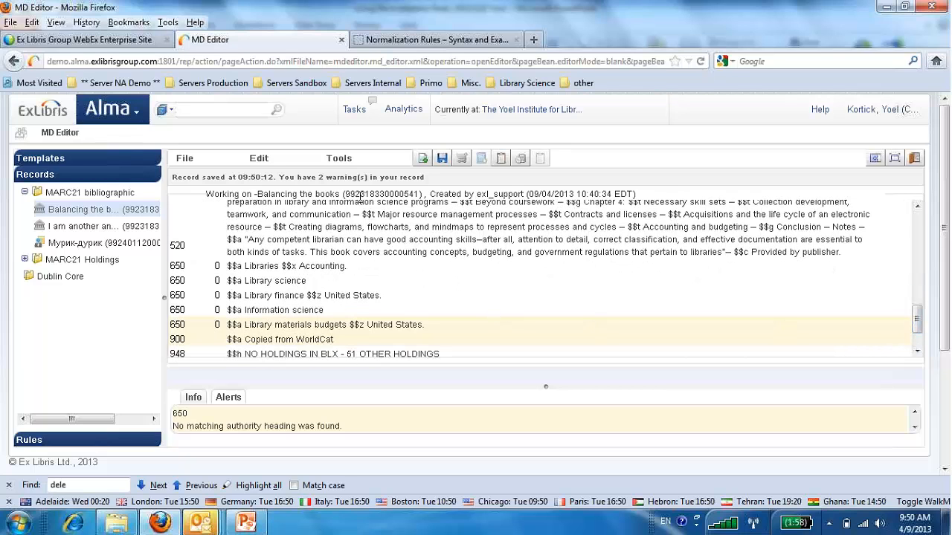
pyautogui.click(260, 160)
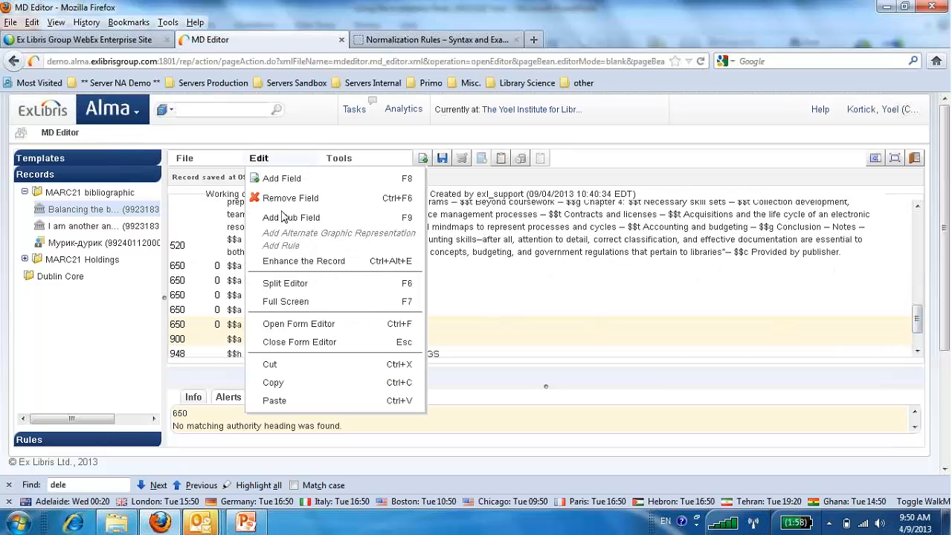
pyautogui.click(293, 260)
pyautogui.click(425, 287)
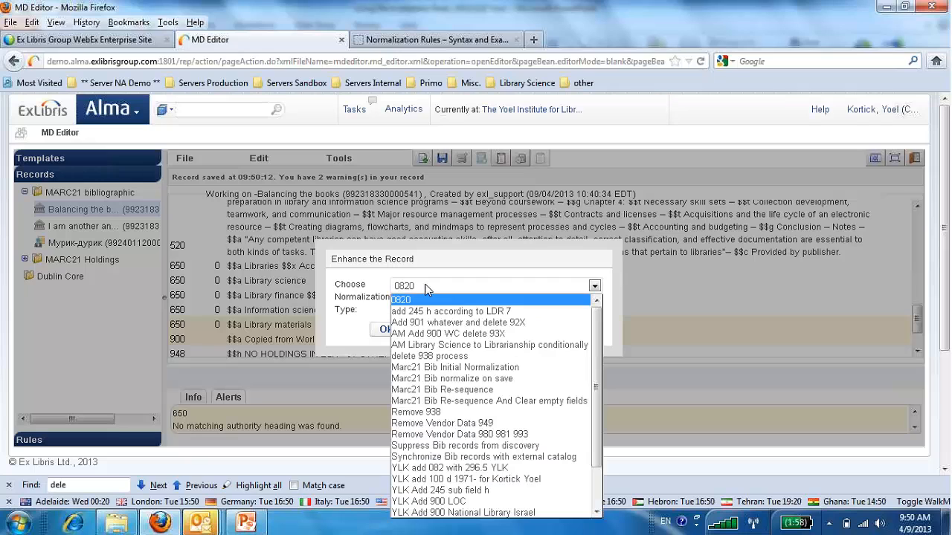
pyautogui.click(428, 346)
pyautogui.click(383, 332)
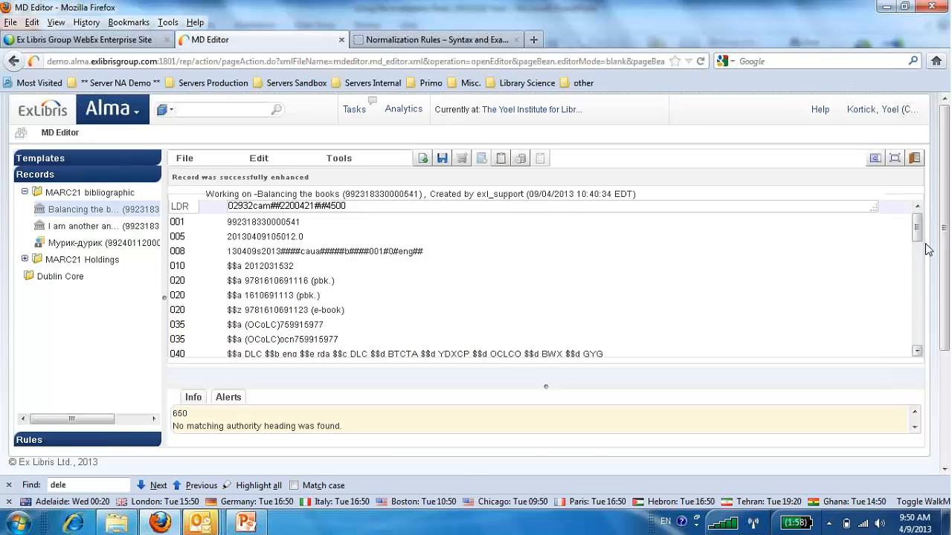
pyautogui.moveTo(919, 240); pyautogui.dragTo(917, 311)
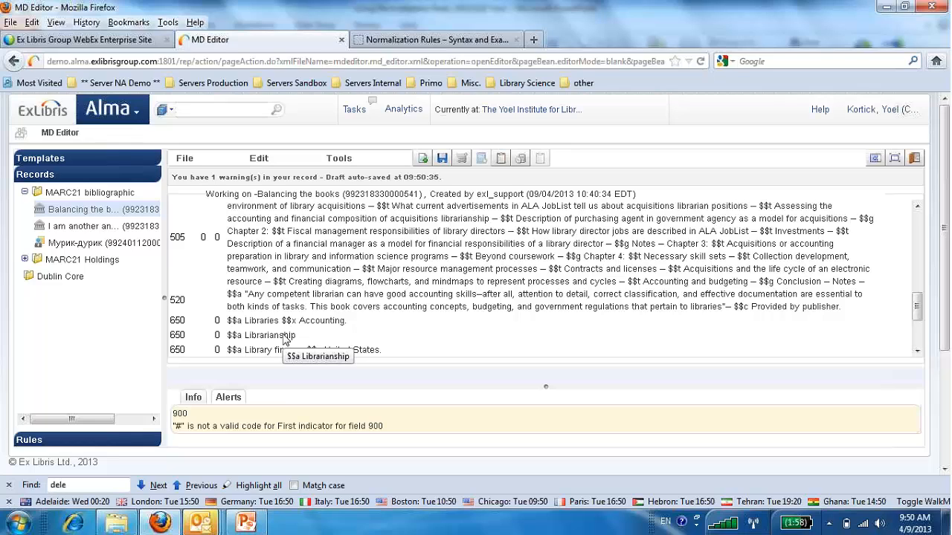
pyautogui.click(206, 112)
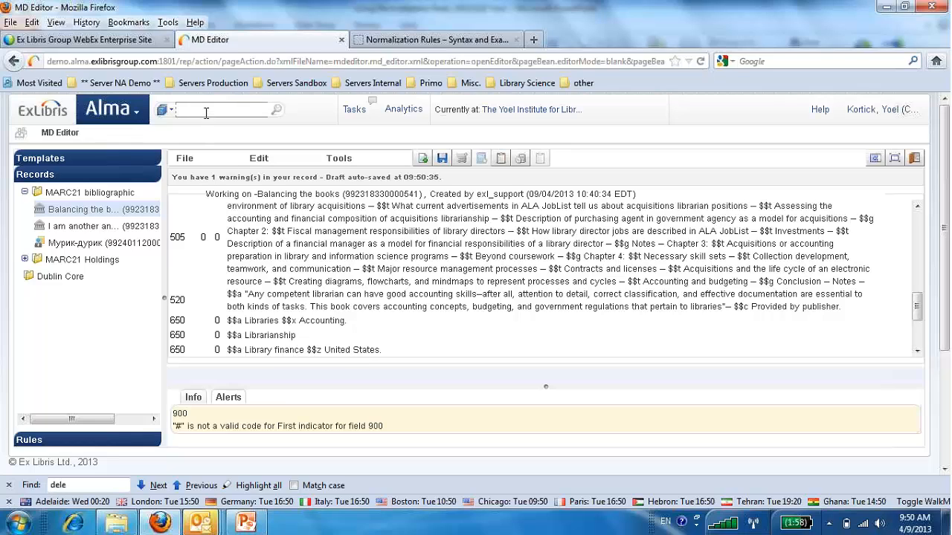
pyautogui.write('se')
pyautogui.press('BackSpace')
pyautogui.press('BackSpace')
# Search all titles by keywords for "dewey decimal classification" and open the 2012 "200 religion class" record for editing.
pyautogui.click(140, 116)
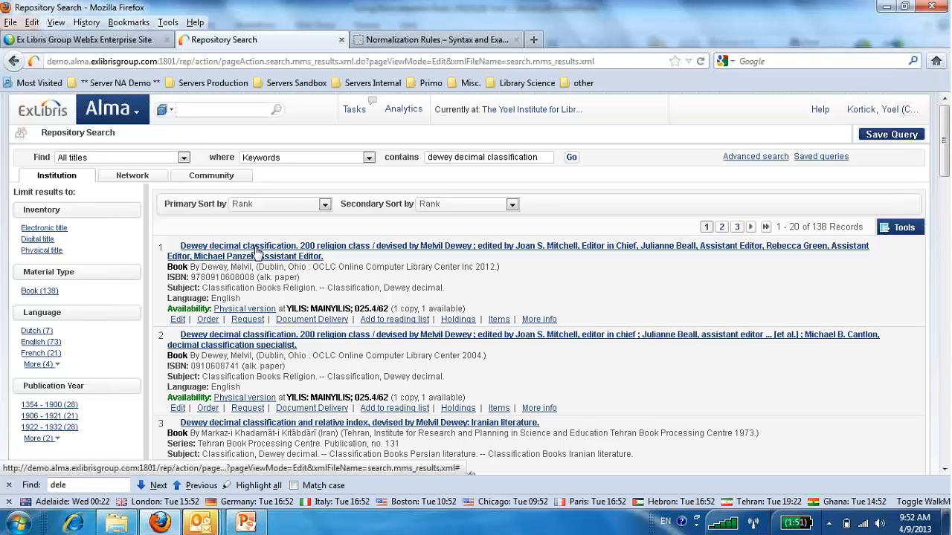
pyautogui.click(177, 321)
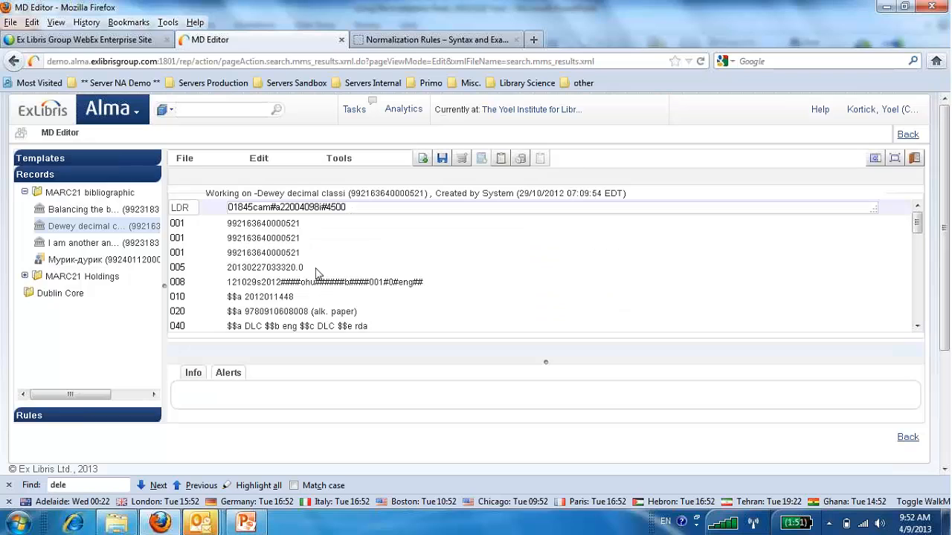
# Copy the Dewey record's MMS ID into a new Notepad document.
pyautogui.doubleClick(388, 195)
pyautogui.hotkey('ctrl', 'c')
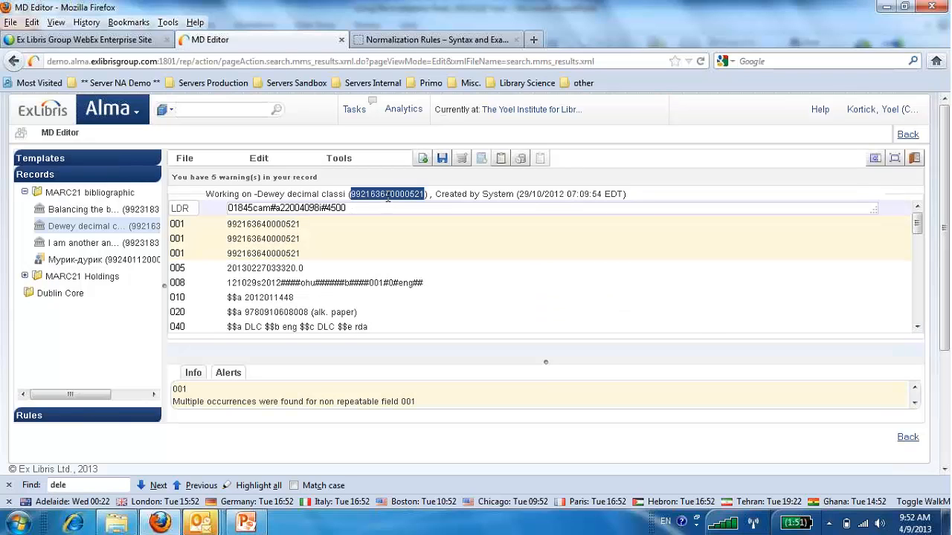
pyautogui.click(16, 524)
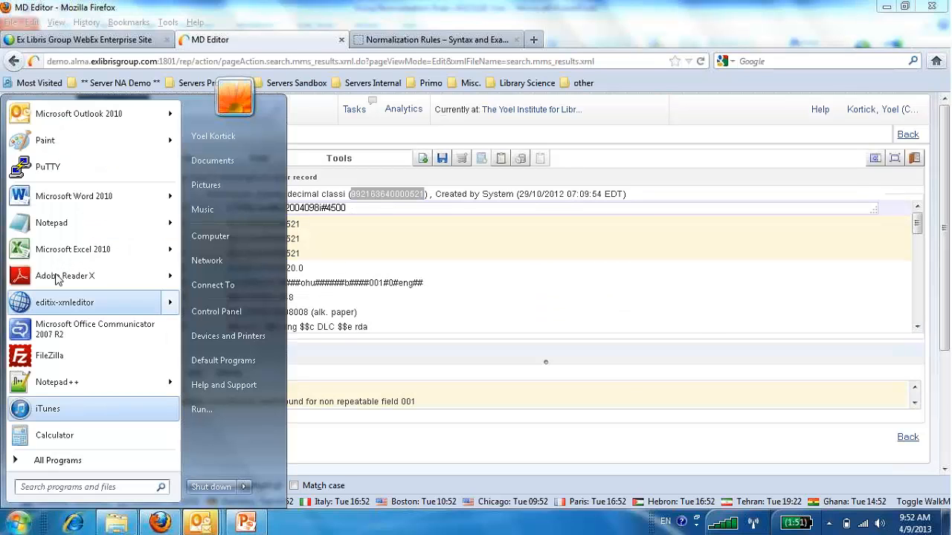
pyautogui.click(51, 222)
pyautogui.hotkey('ctrl', 'v')
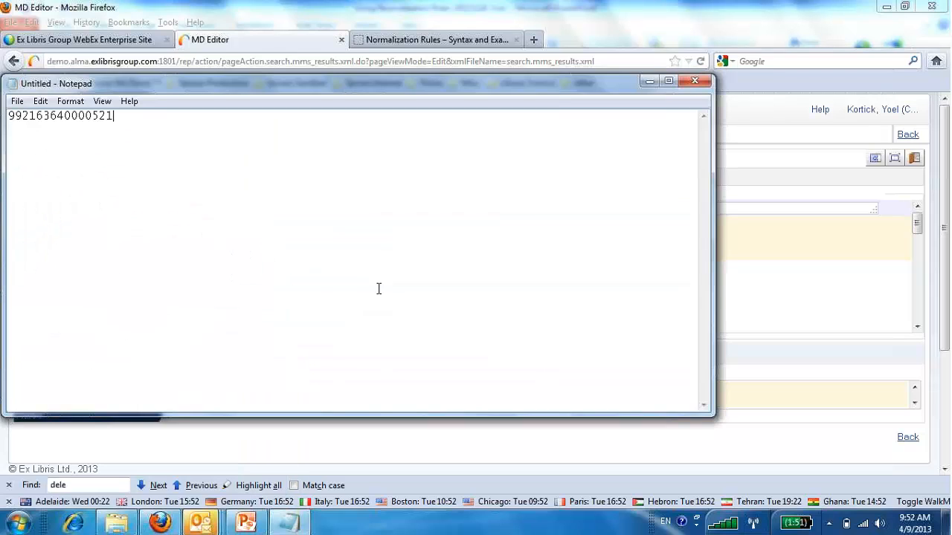
# Back in the Metadata Editor, replace the 650 heading "Classification, Dewey decimal." with "Library science".
pyautogui.click(773, 357)
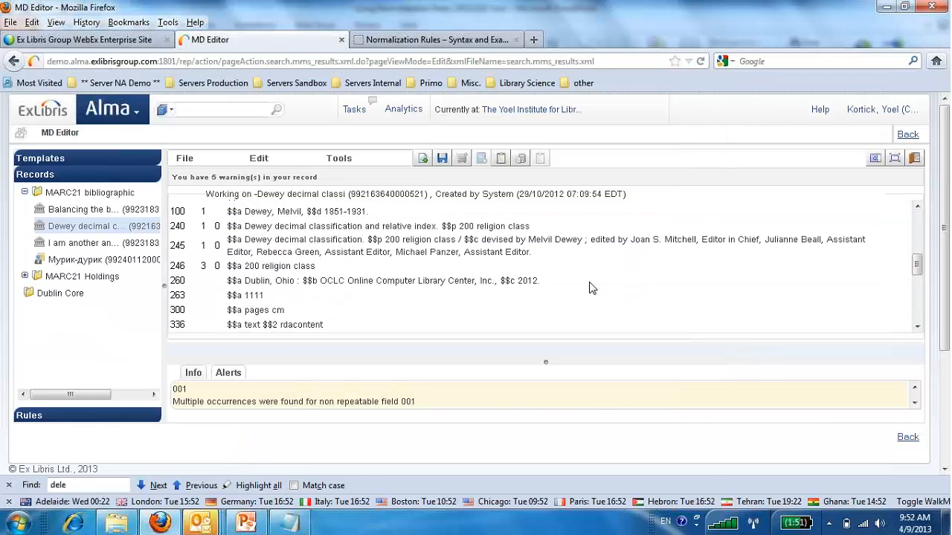
pyautogui.scroll(-3, 591, 289)
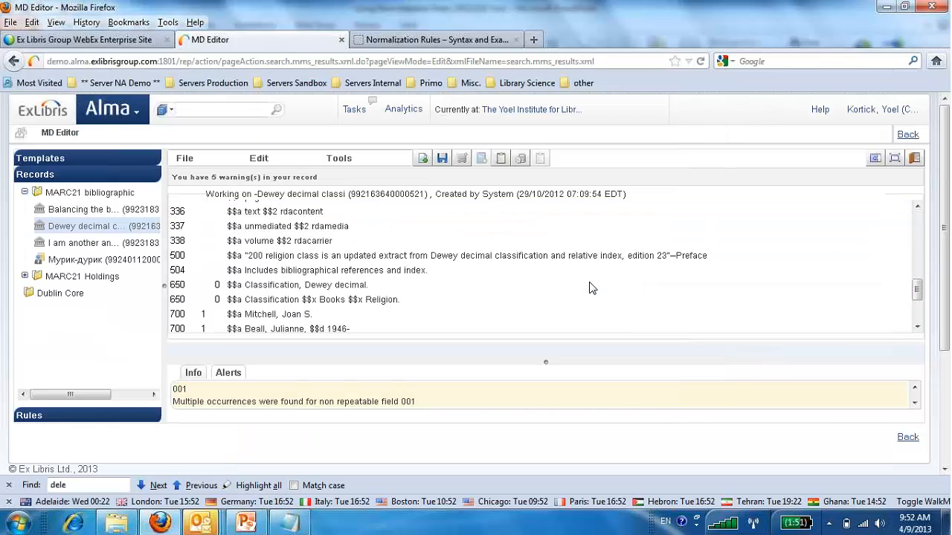
pyautogui.click(251, 287)
pyautogui.moveTo(248, 286); pyautogui.dragTo(397, 290)
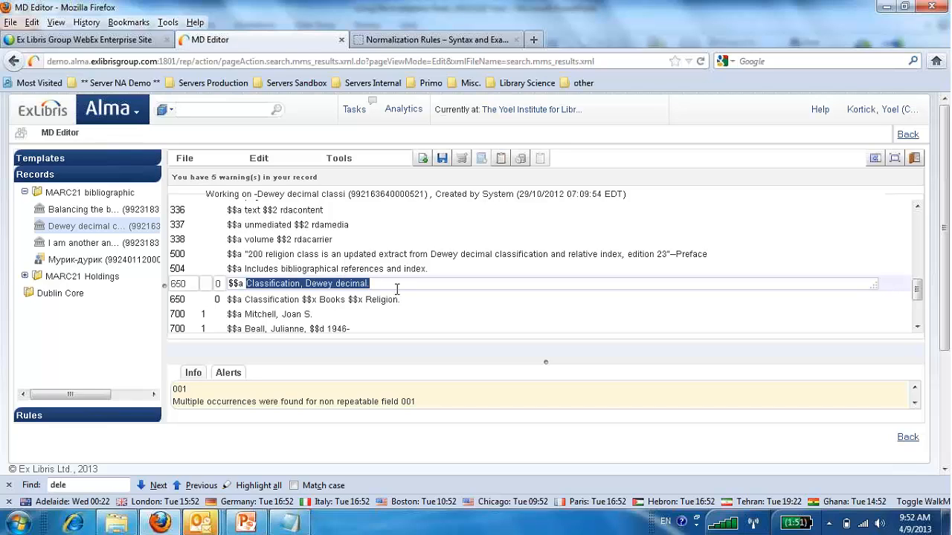
pyautogui.write('Librar')
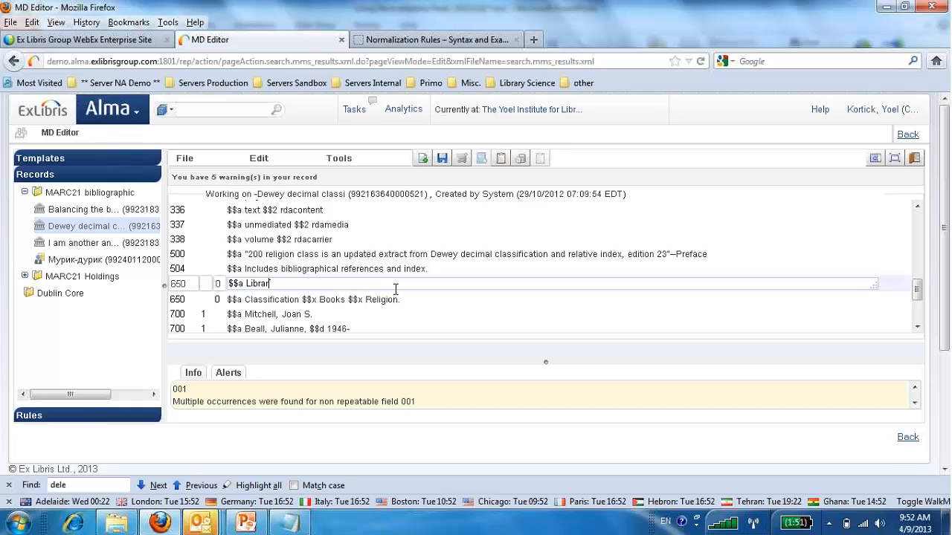
pyautogui.write('uy ')
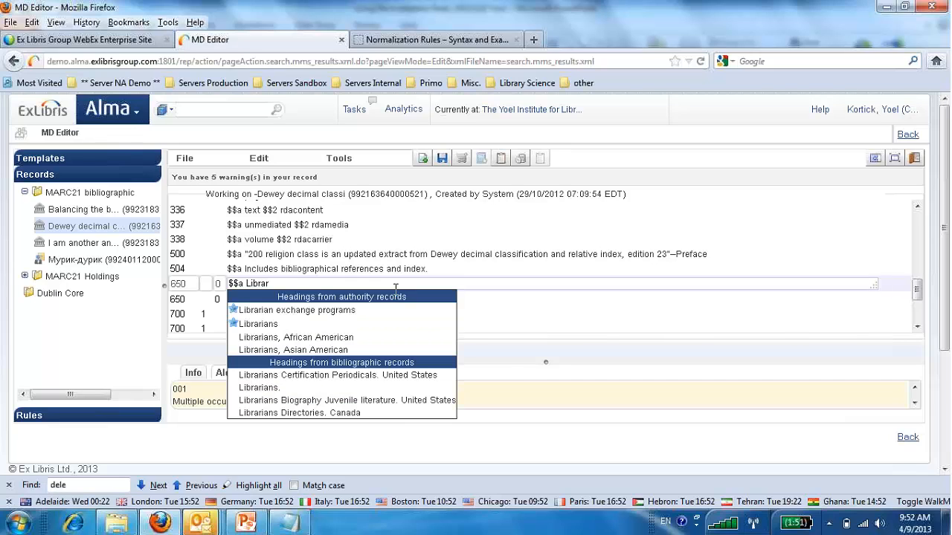
pyautogui.write('science')
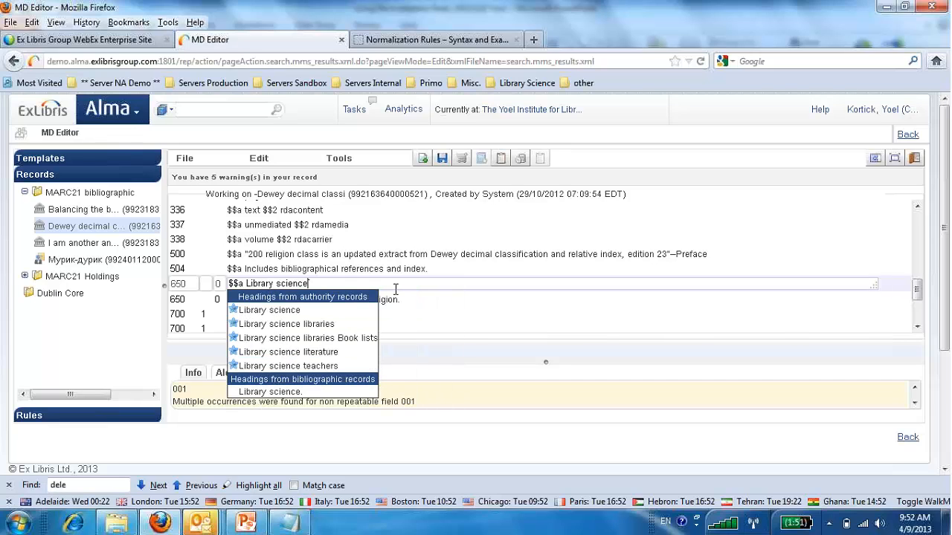
pyautogui.click(451, 319)
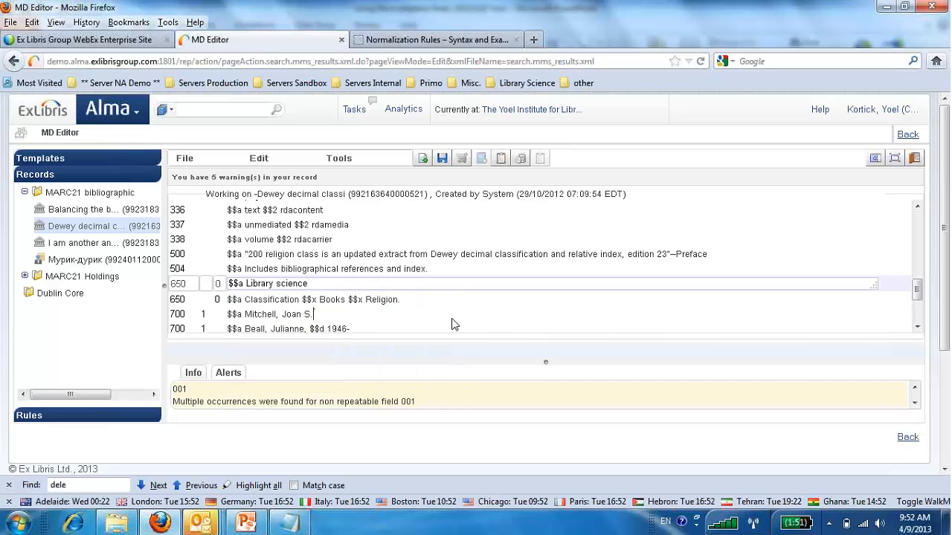
# Replace the 650 heading "Classification $$x Books $$x Religion." with "Information science" and save the record.
pyautogui.click(252, 299)
pyautogui.moveTo(246, 299); pyautogui.dragTo(464, 301)
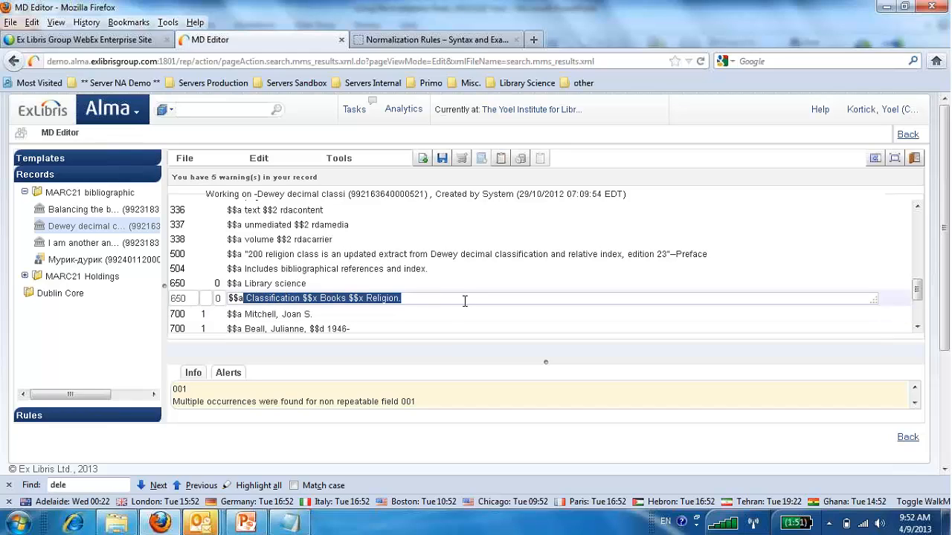
pyautogui.press('Left')
pyautogui.write('Information scie')
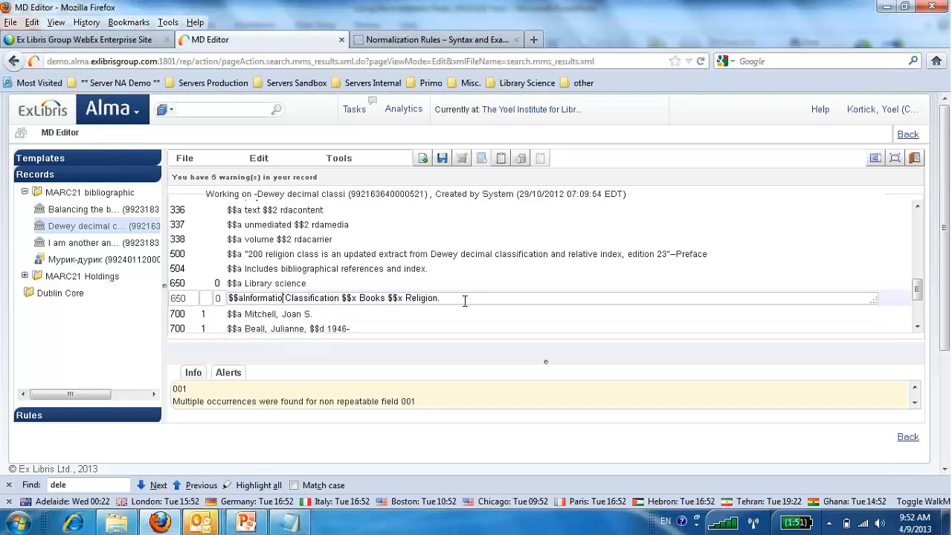
pyautogui.write('nce')
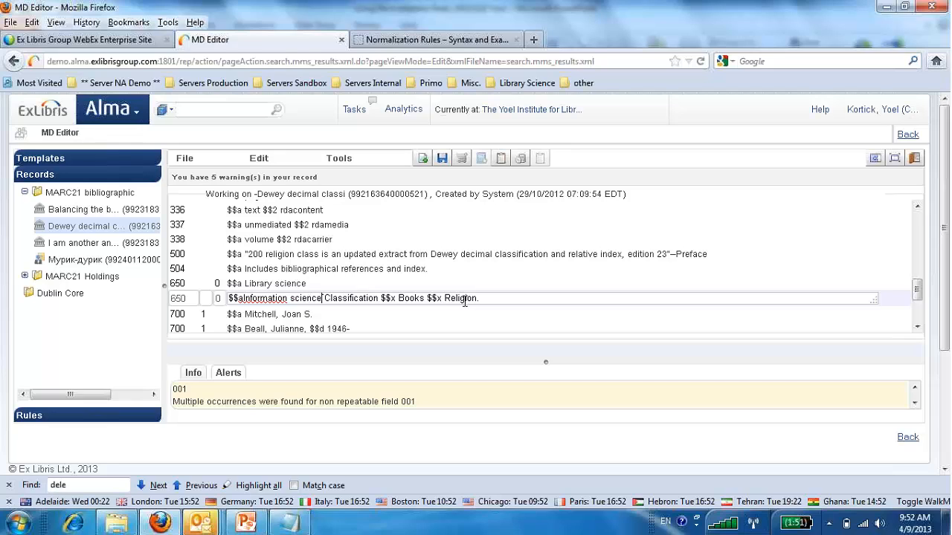
pyautogui.press('Delete')
pyautogui.press('Delete')
pyautogui.press('Delete')
pyautogui.press('Delete')
pyautogui.press('Delete')
pyautogui.press('Delete')
pyautogui.press('Delete')
pyautogui.press('Delete')
pyautogui.press('Delete')
pyautogui.press('Delete')
pyautogui.press('Delete')
pyautogui.press('Delete')
pyautogui.press('Delete')
pyautogui.press('Delete')
pyautogui.press('Delete')
pyautogui.press('Delete')
pyautogui.press('Delete')
pyautogui.press('Delete')
pyautogui.press('Delete')
pyautogui.press('Delete')
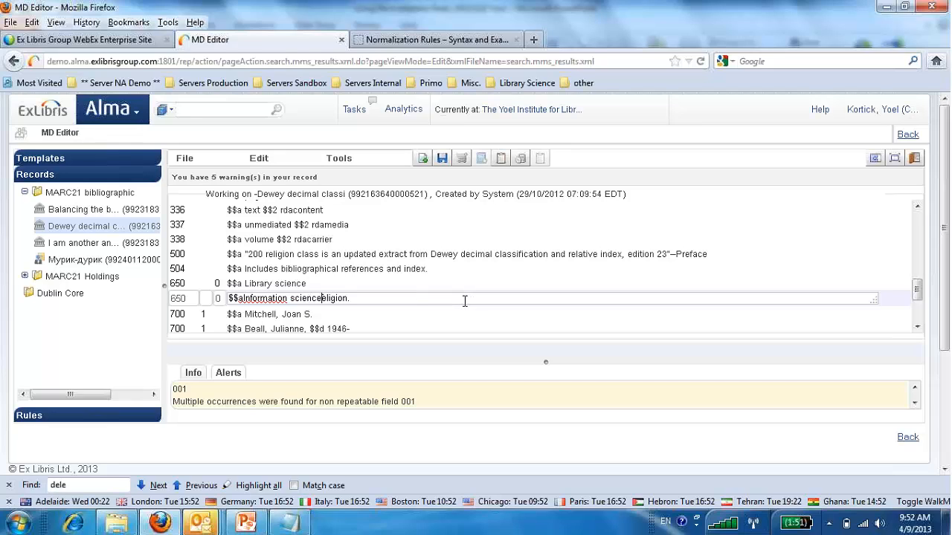
pyautogui.press('Delete')
pyautogui.press('Delete')
pyautogui.press('Delete')
pyautogui.click(244, 298)
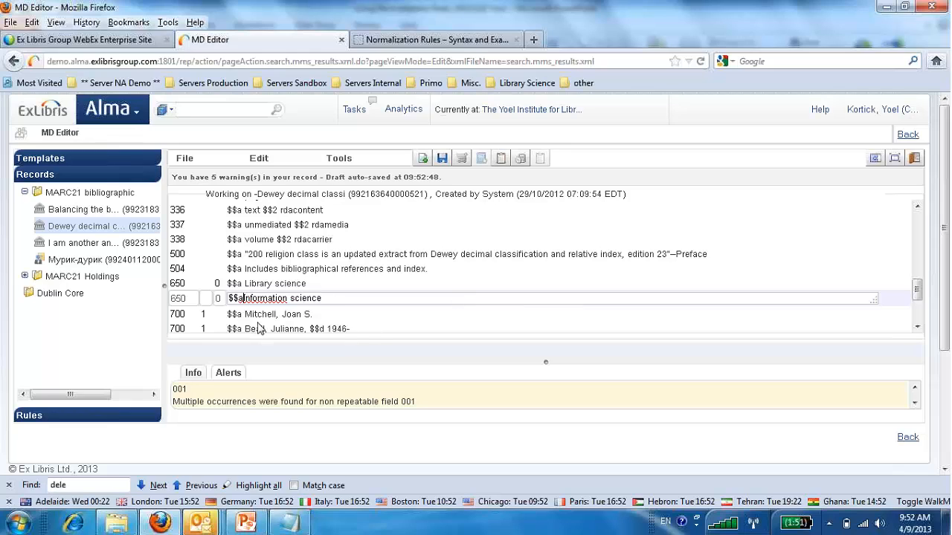
pyautogui.click(526, 290)
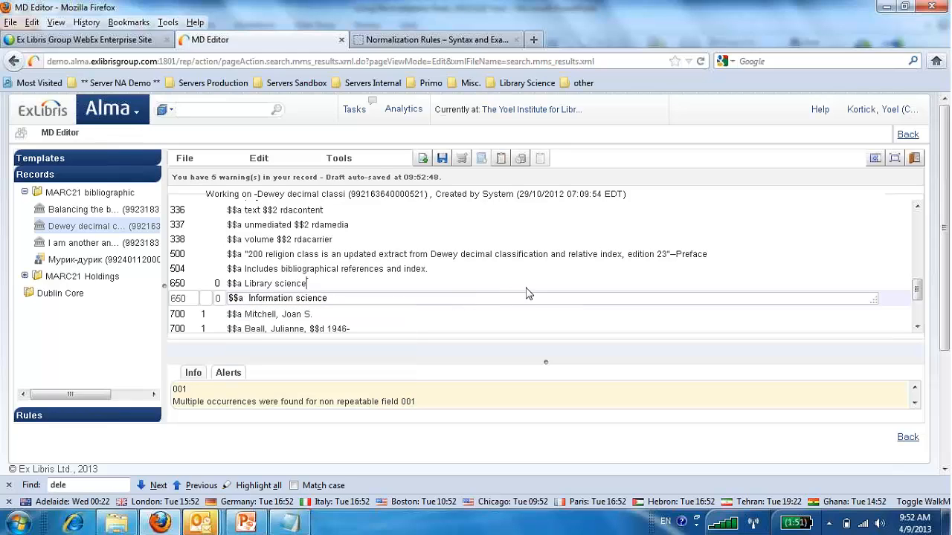
pyautogui.click(442, 160)
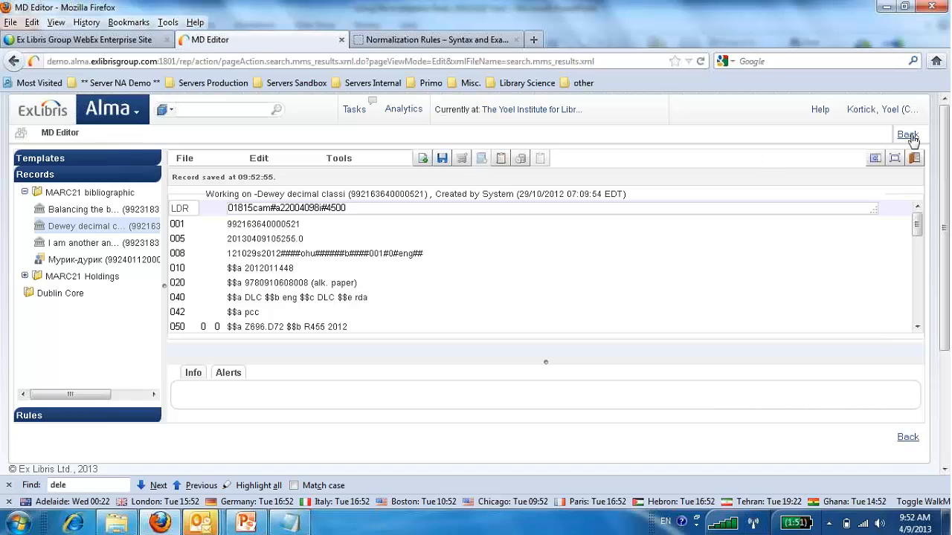
# Return to the search results, reopen the 2012 "200 religion class" record for editing, and check its 650 fields.
pyautogui.click(911, 137)
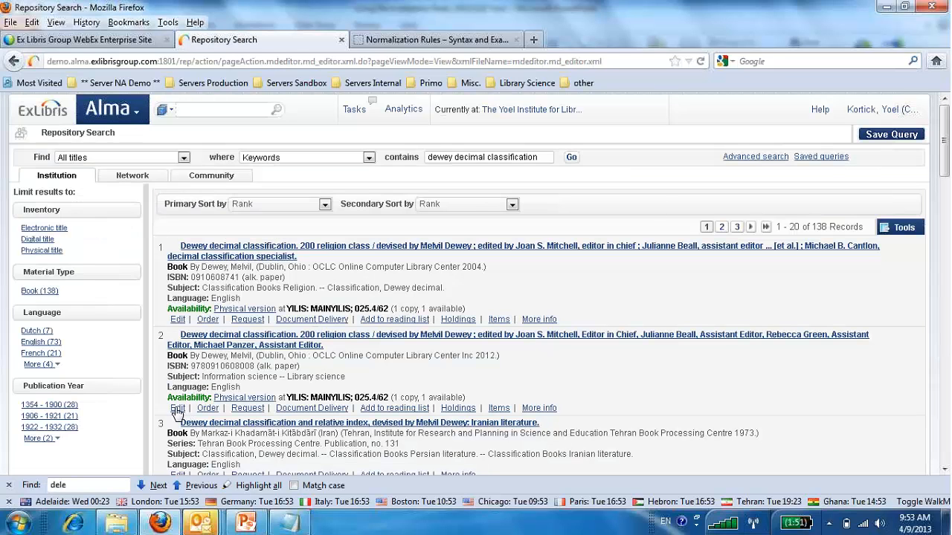
pyautogui.click(177, 408)
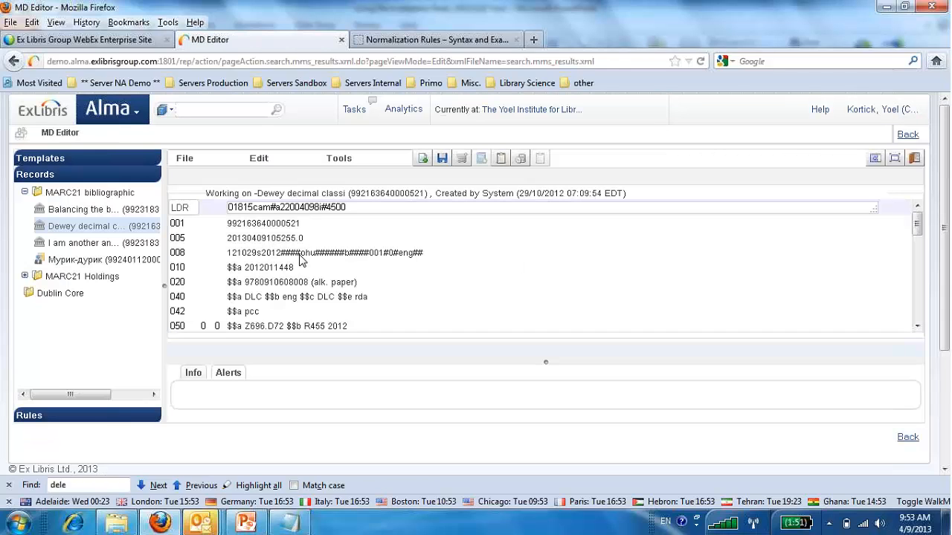
pyautogui.scroll(-5, 302, 267)
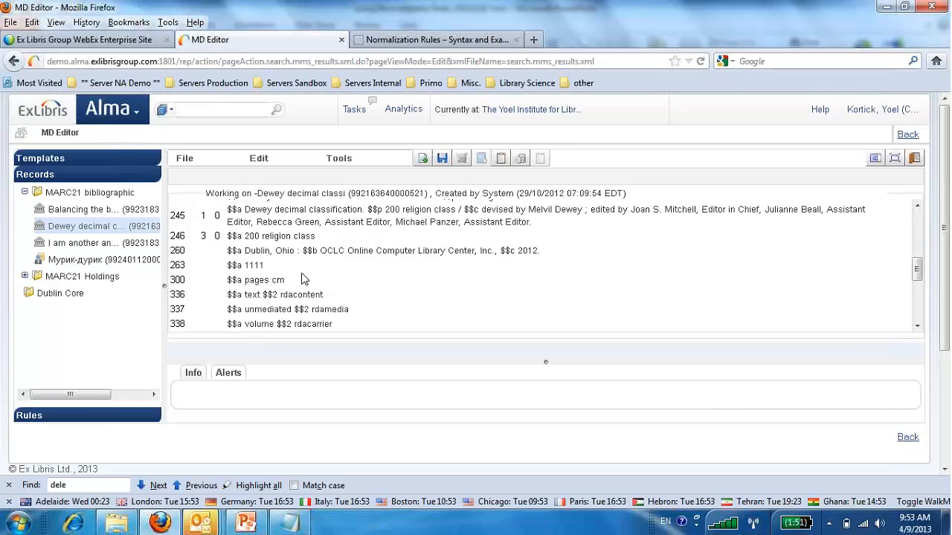
pyautogui.scroll(-5, 298, 275)
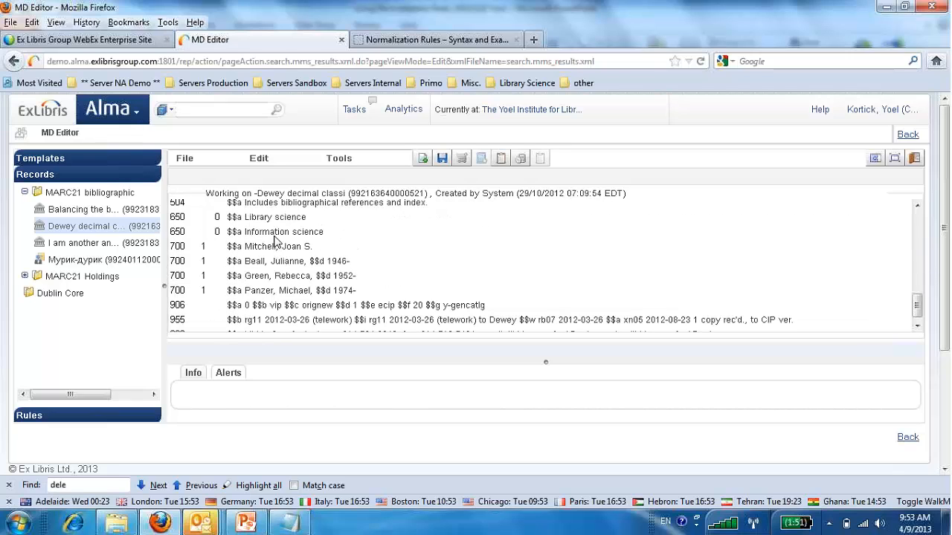
# Record both Dewey records' MMS IDs in the Notepad list, with the 2004 record's ID on the first line and the 2012 record's on the second.
pyautogui.doubleClick(379, 192)
pyautogui.hotkey('ctrl', 'c')
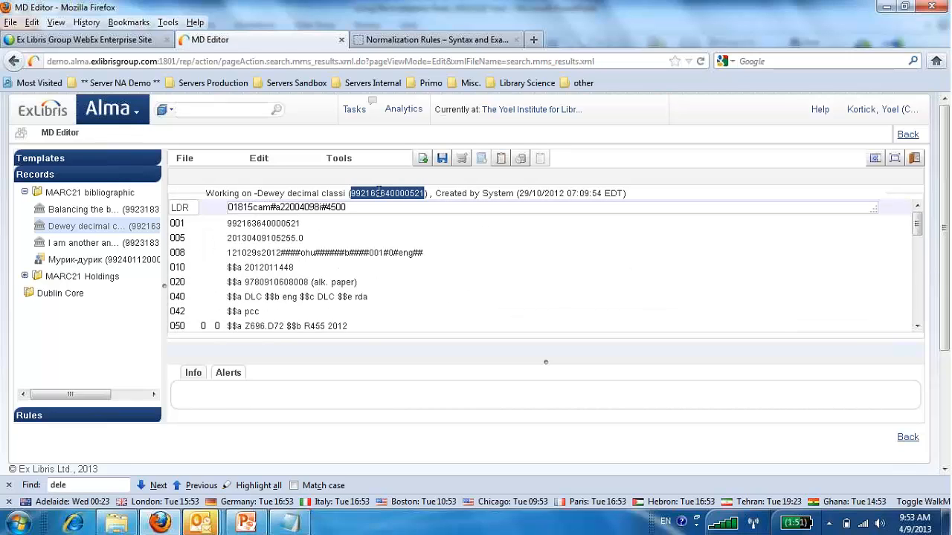
pyautogui.click(288, 523)
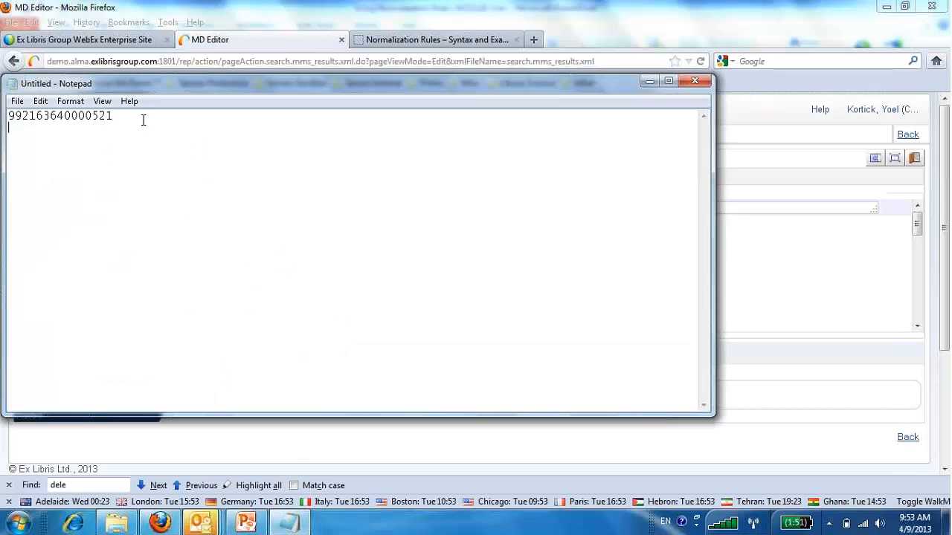
pyautogui.hotkey('ctrl', 'v')
pyautogui.doubleClick(80, 115)
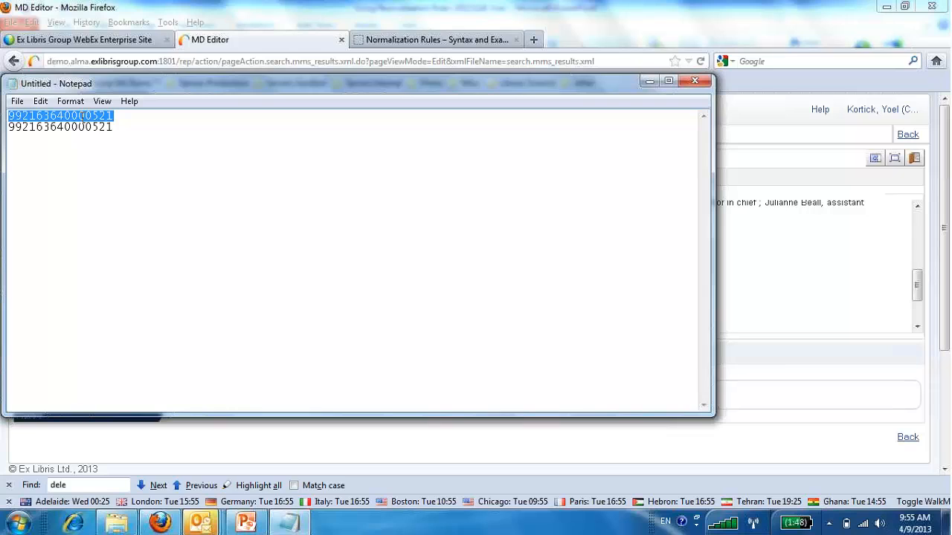
pyautogui.hotkey('ctrl', 'v')
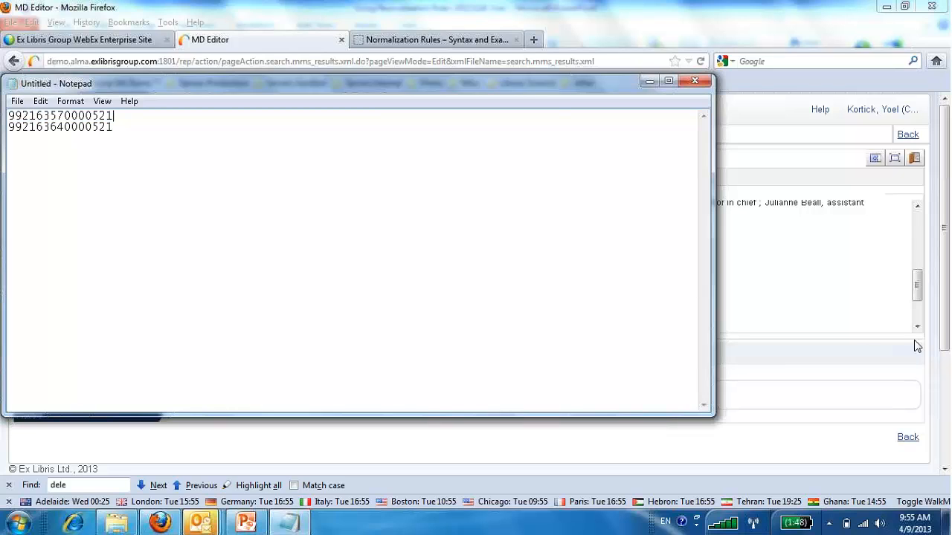
# Back in the Metadata Editor, release all records in the MARC21 bibliographic folder and confirm the release.
pyautogui.click(932, 295)
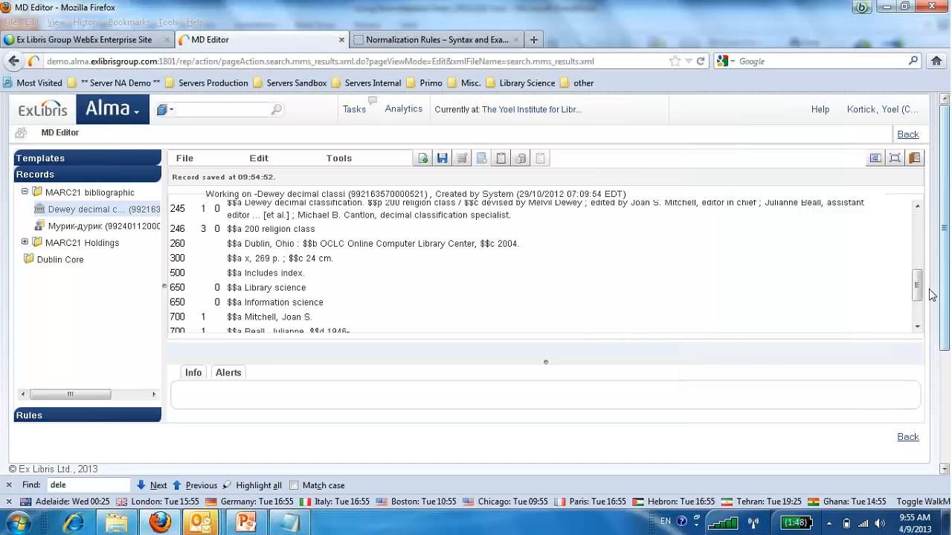
pyautogui.rightClick(82, 193)
pyautogui.click(74, 209)
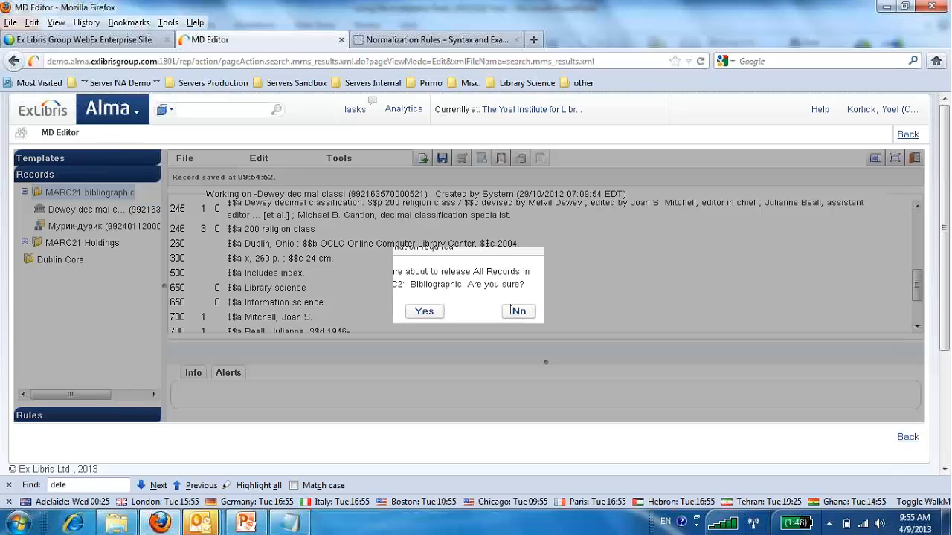
pyautogui.click(425, 312)
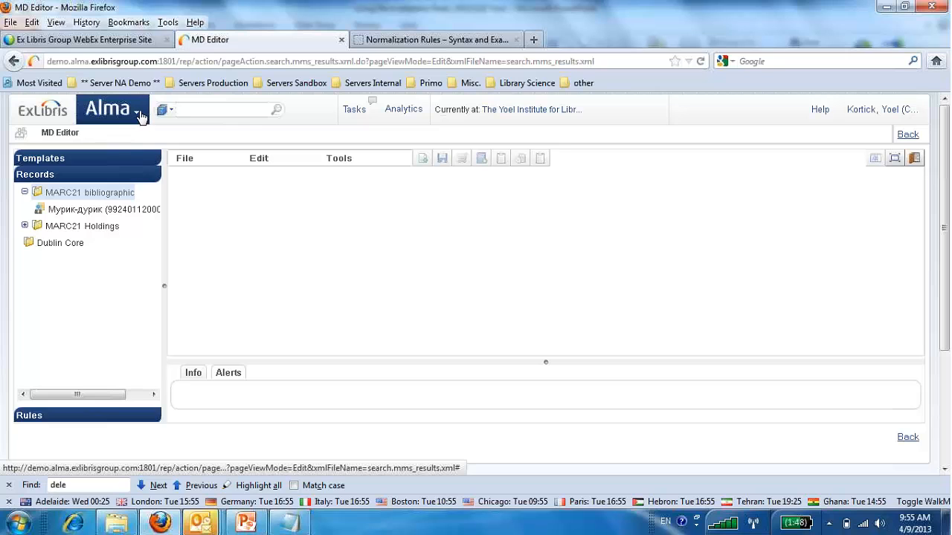
pyautogui.click(136, 115)
pyautogui.scroll(-4, 240, 268)
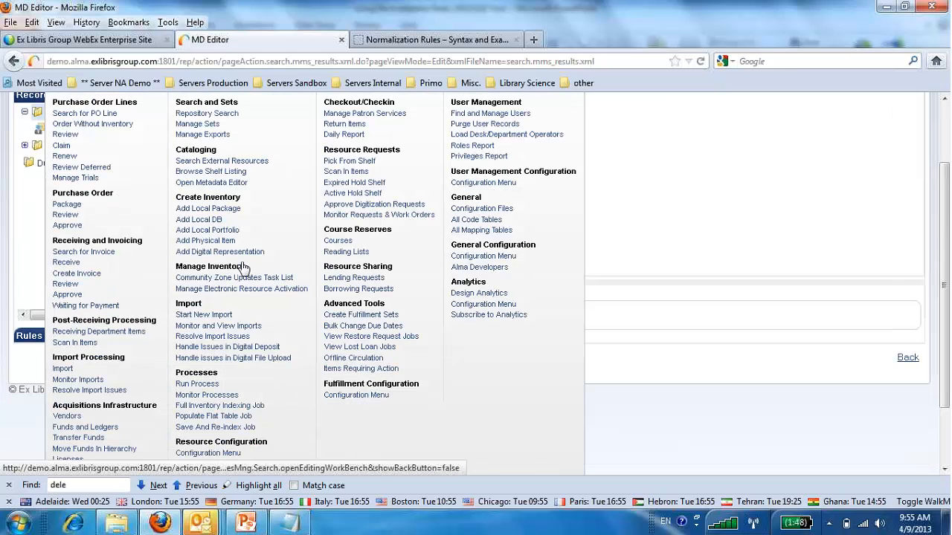
pyautogui.click(197, 309)
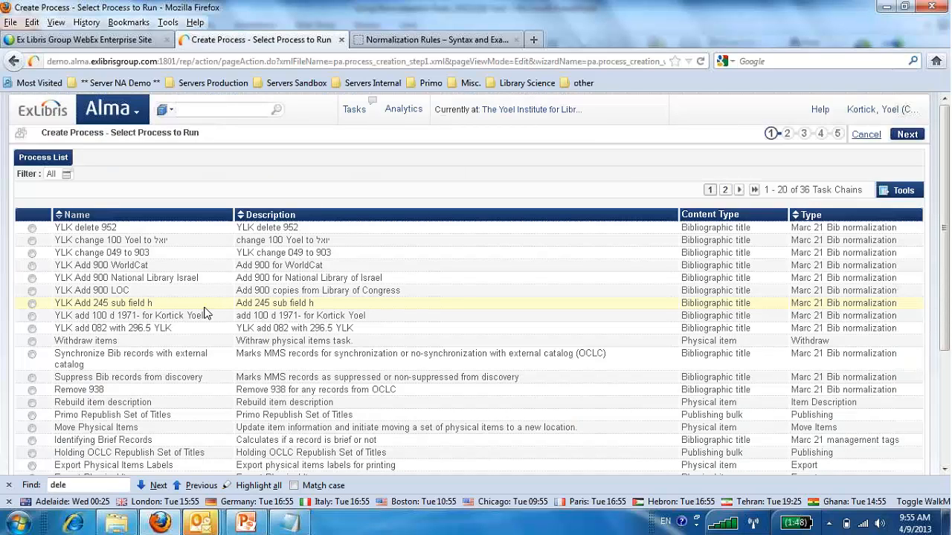
pyautogui.scroll(-4, 207, 315)
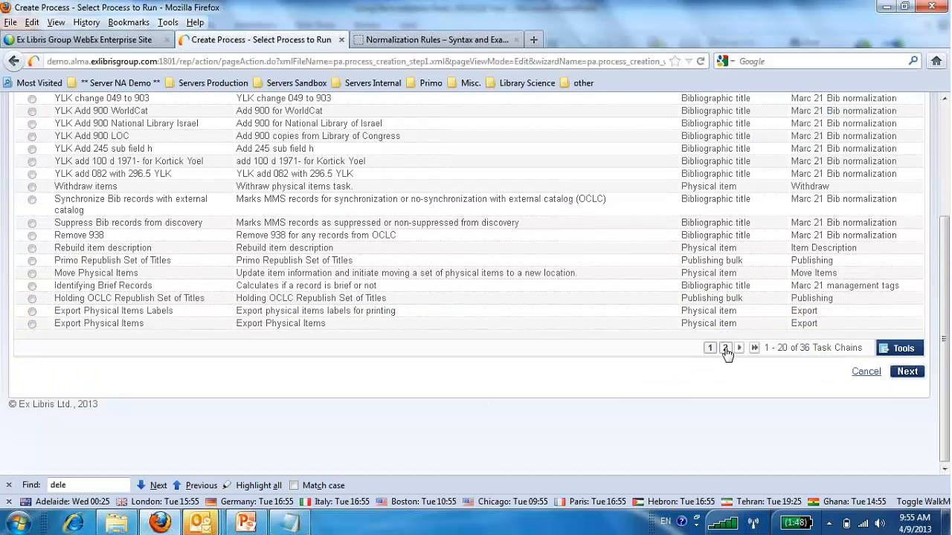
pyautogui.click(725, 348)
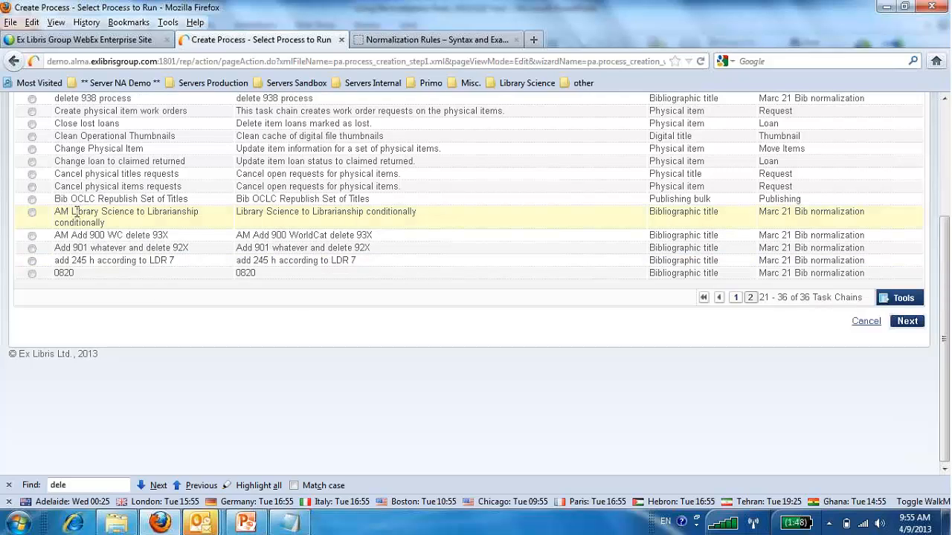
pyautogui.click(32, 213)
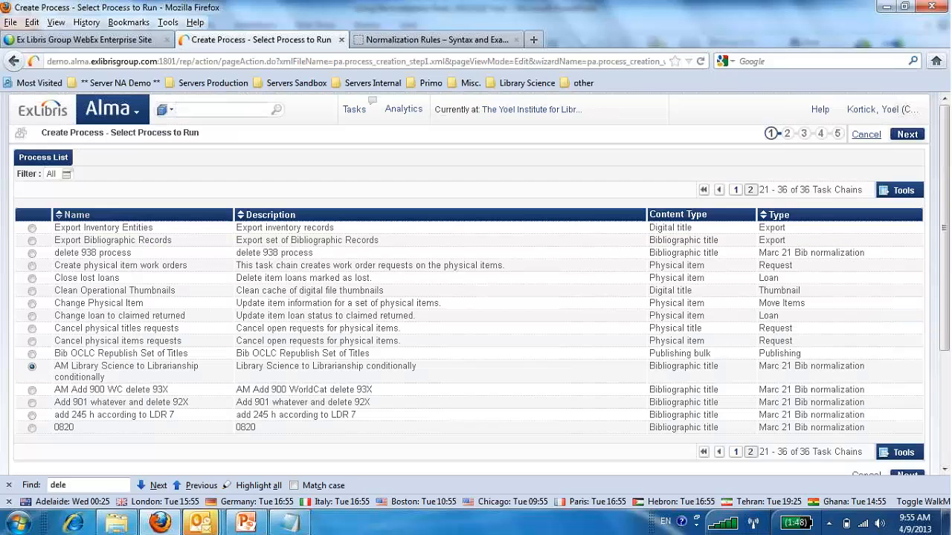
pyautogui.scroll(4, 146, 389)
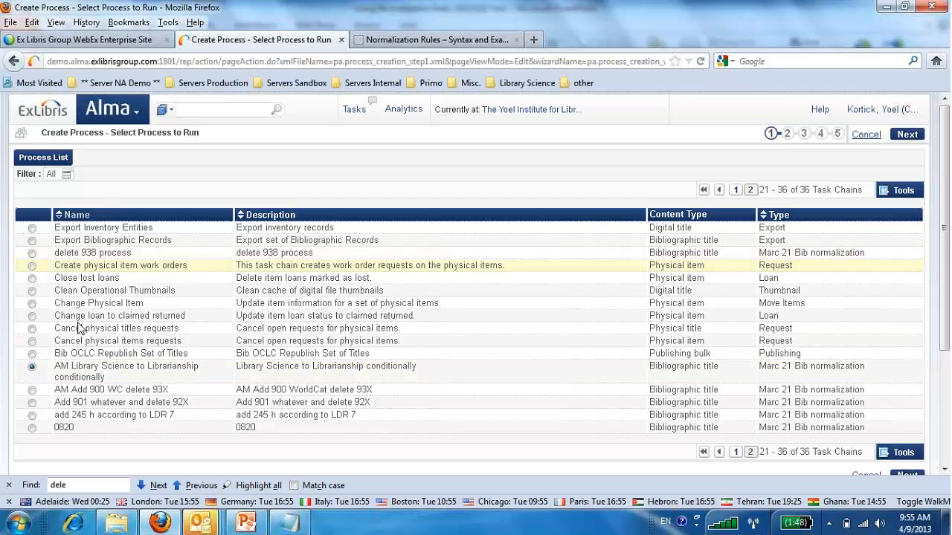
pyautogui.moveTo(60, 329); pyautogui.dragTo(178, 329)
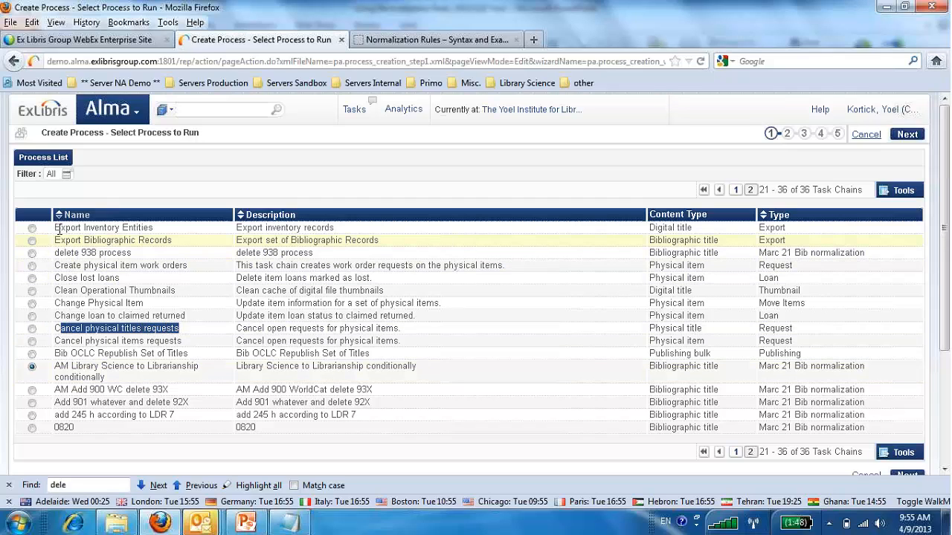
pyautogui.moveTo(59, 228); pyautogui.dragTo(149, 232)
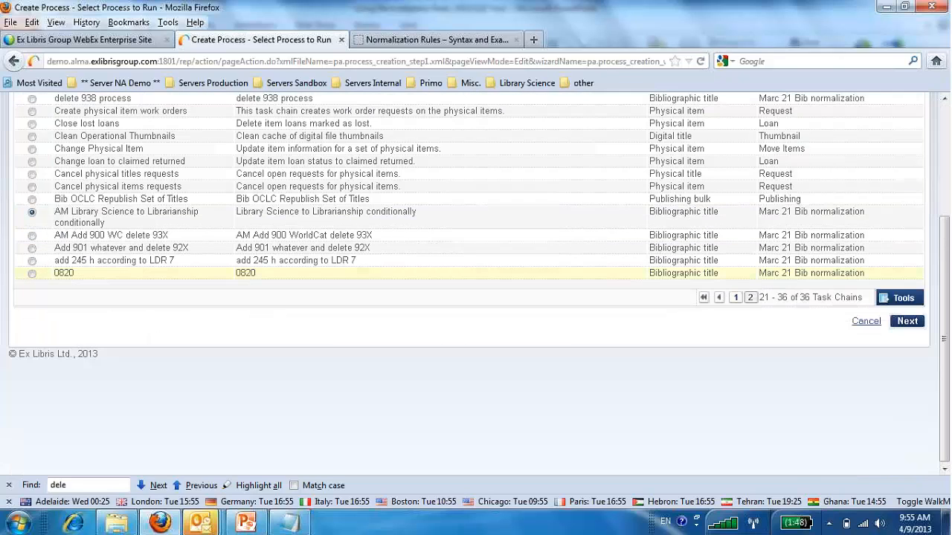
pyautogui.scroll(-4, 868, 430)
pyautogui.click(907, 321)
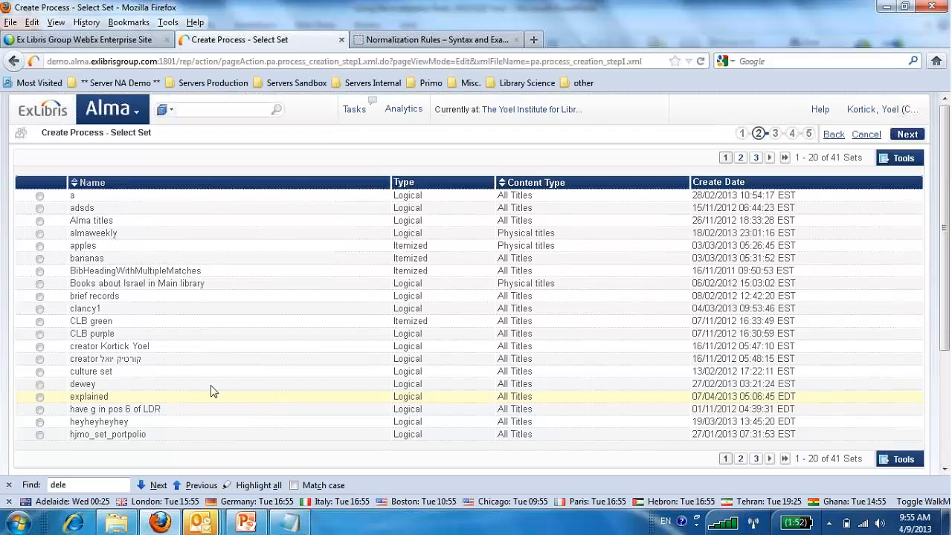
pyautogui.click(740, 460)
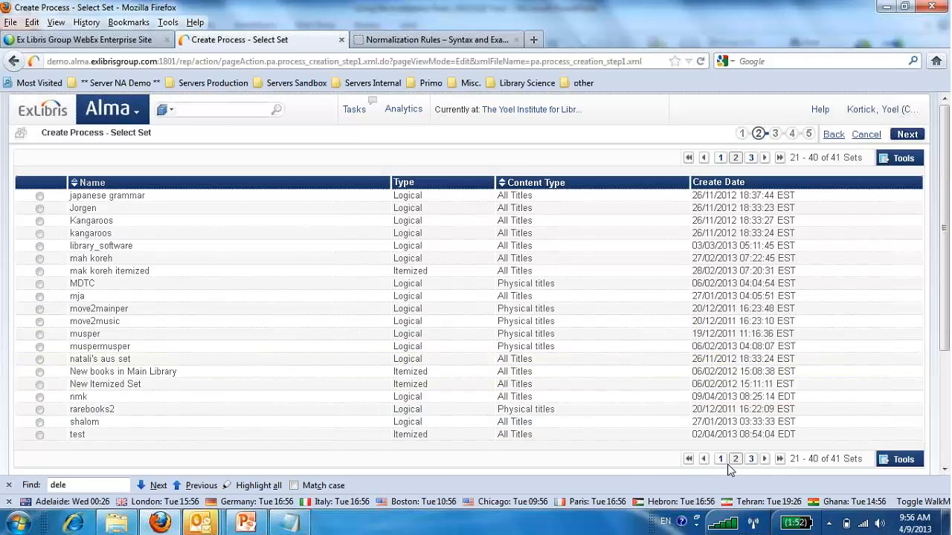
pyautogui.click(751, 460)
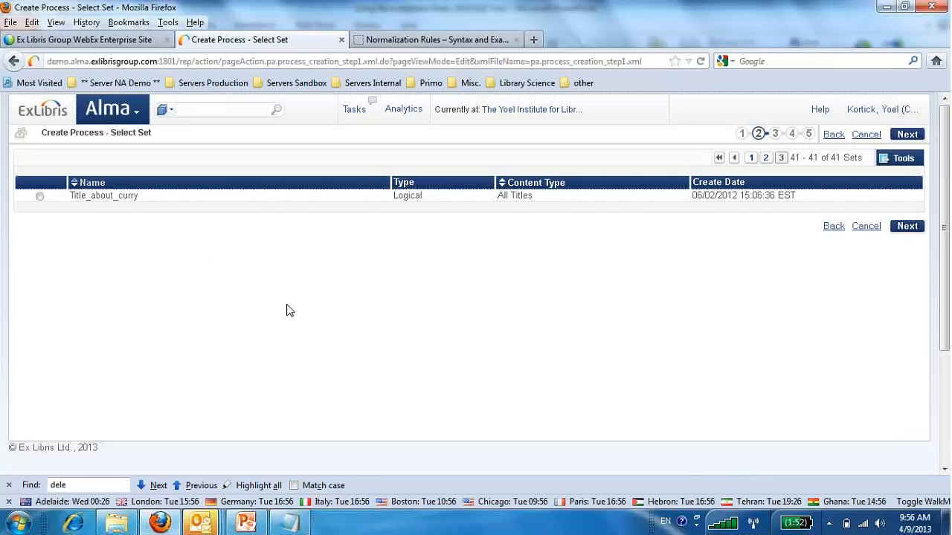
# Search the repository for "dewey decimal classification".
pyautogui.click(212, 108)
pyautogui.write('d')
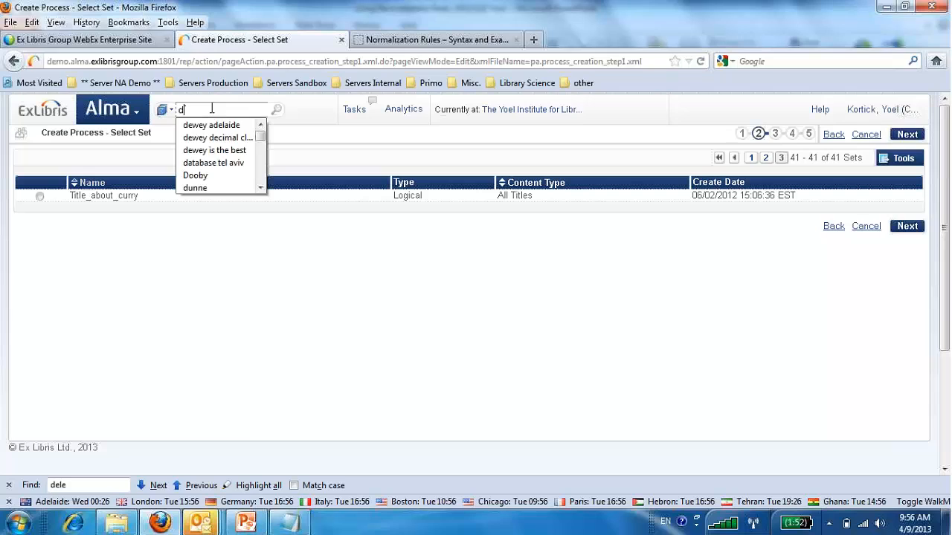
pyautogui.write('ewey decimal cla')
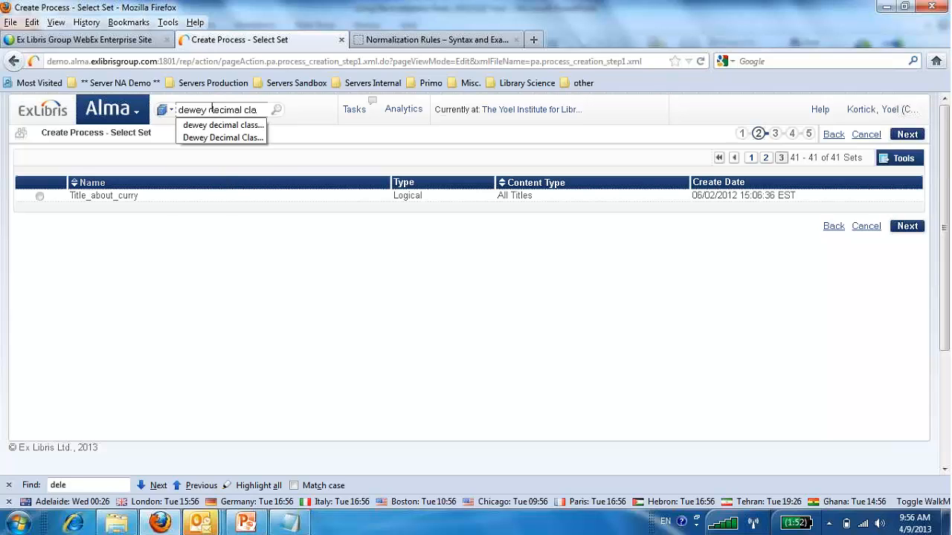
pyautogui.write('ssification')
pyautogui.press('Return')
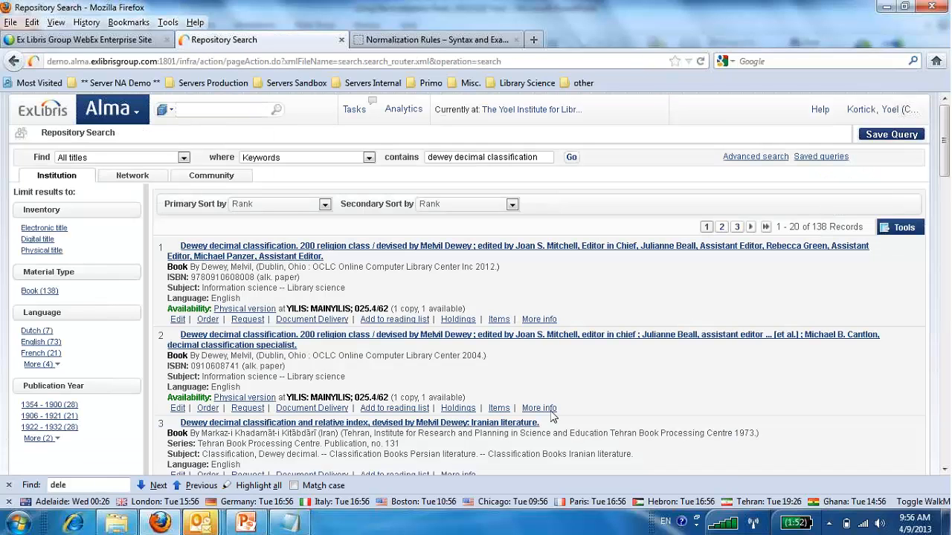
# Save the search query as a non-private logical set named "ddc".
pyautogui.click(890, 137)
pyautogui.click(337, 194)
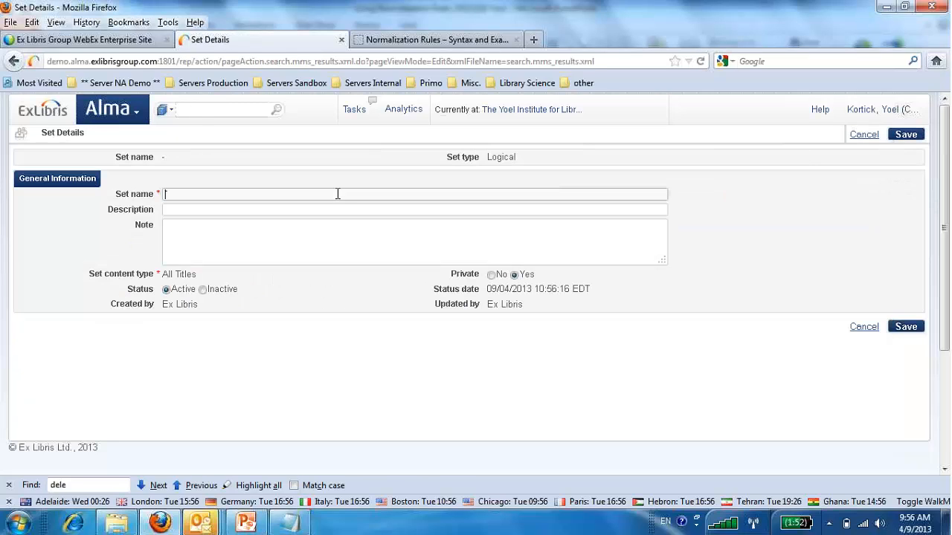
pyautogui.write('ddc')
pyautogui.click(491, 274)
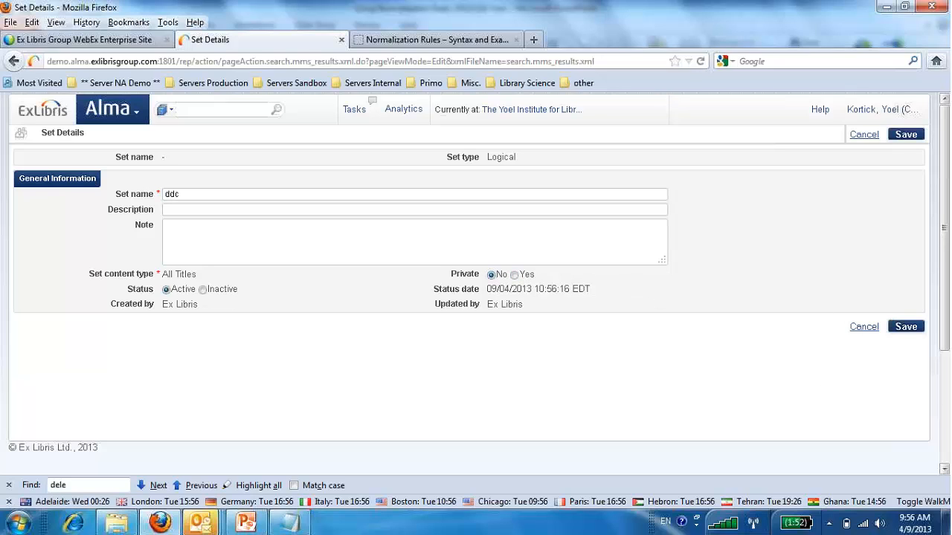
pyautogui.click(907, 328)
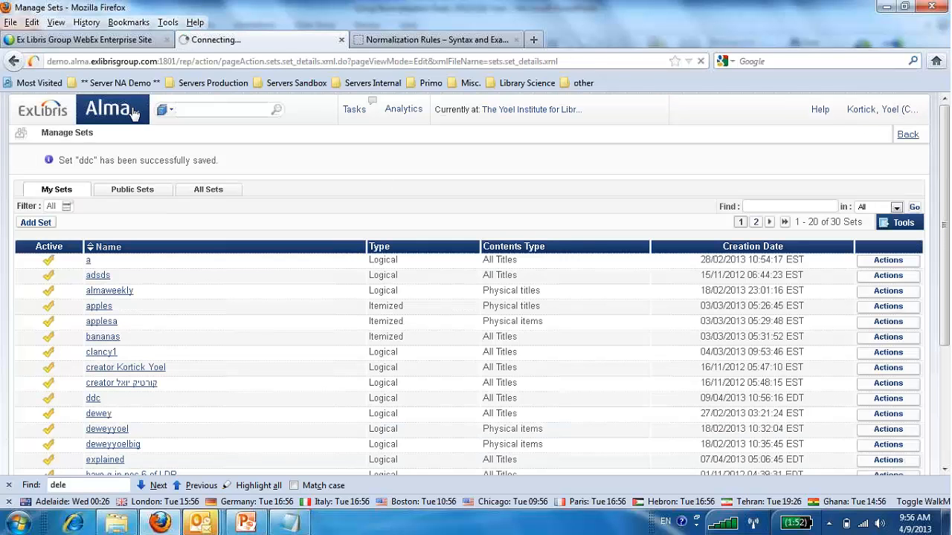
# Start a new process run using "AM Library Science to Librarianship conditionally" and continue to the set selection.
pyautogui.click(136, 114)
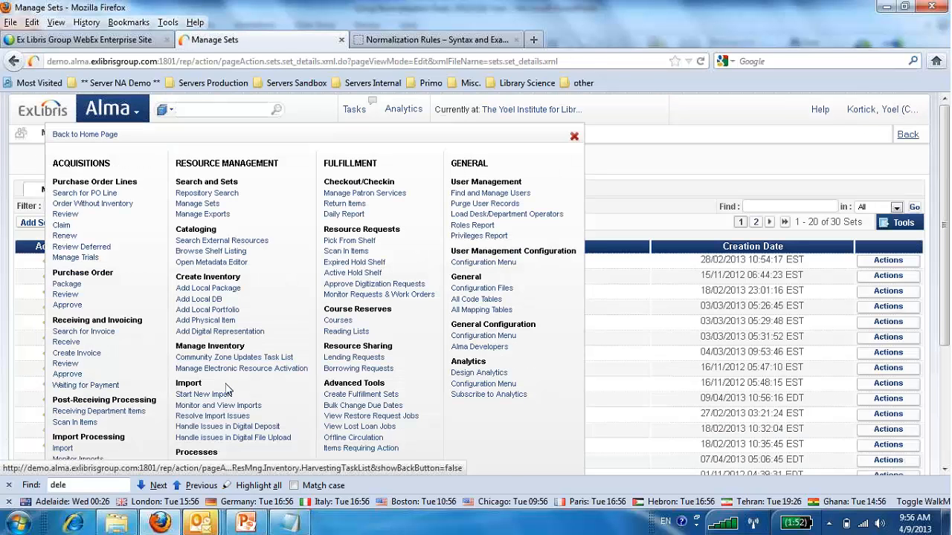
pyautogui.scroll(-4, 223, 372)
pyautogui.click(209, 299)
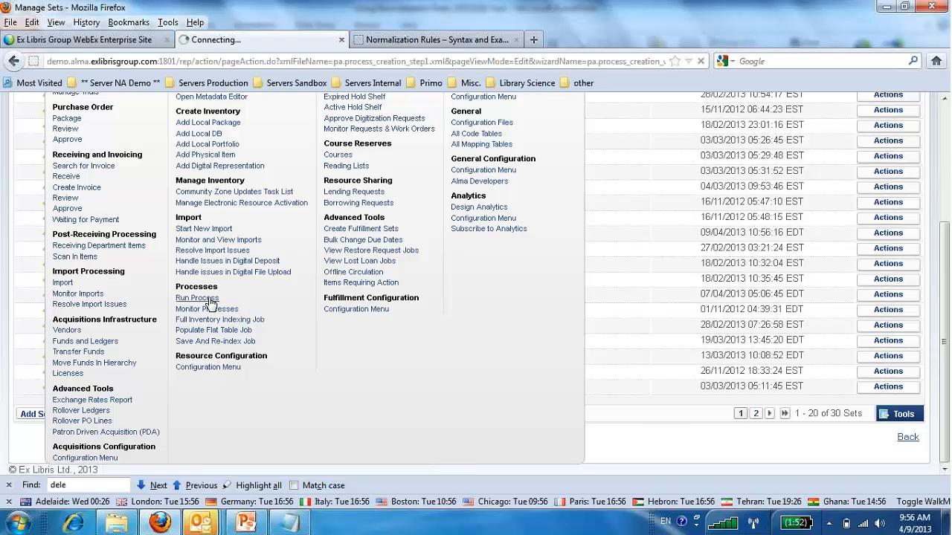
pyautogui.scroll(-3, 265, 364)
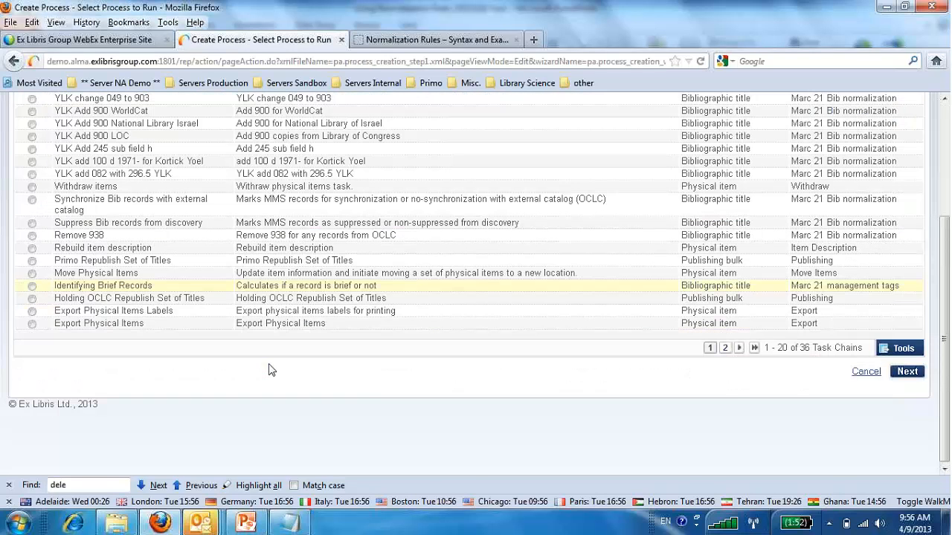
pyautogui.click(725, 348)
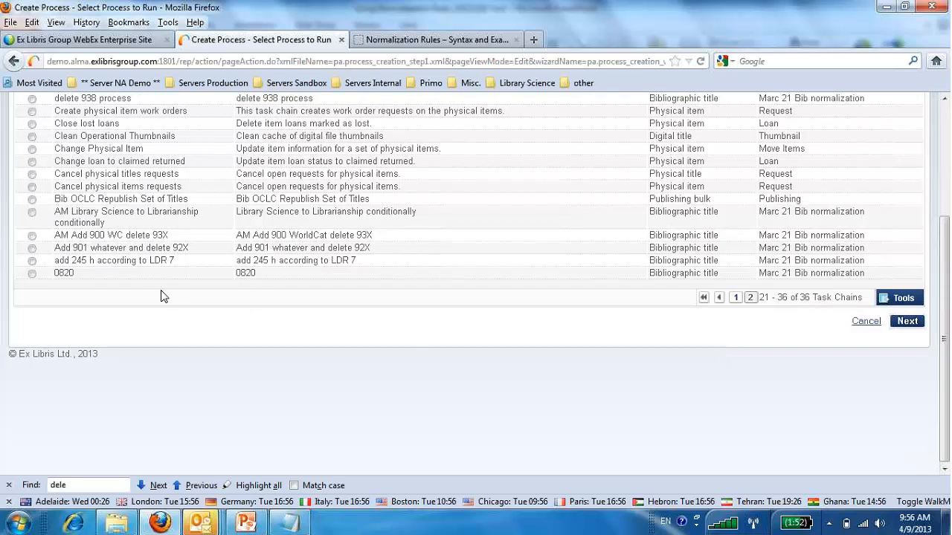
pyautogui.scroll(3, 145, 289)
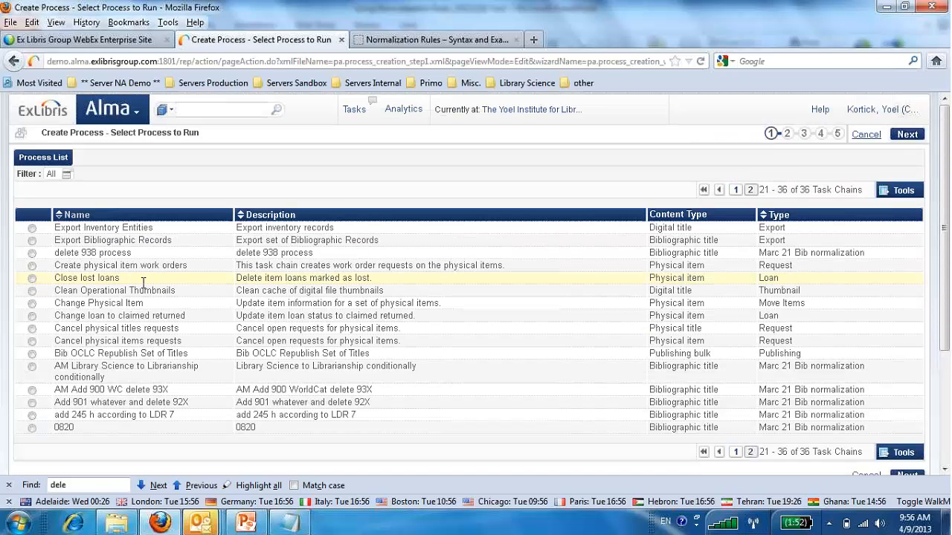
pyautogui.click(32, 367)
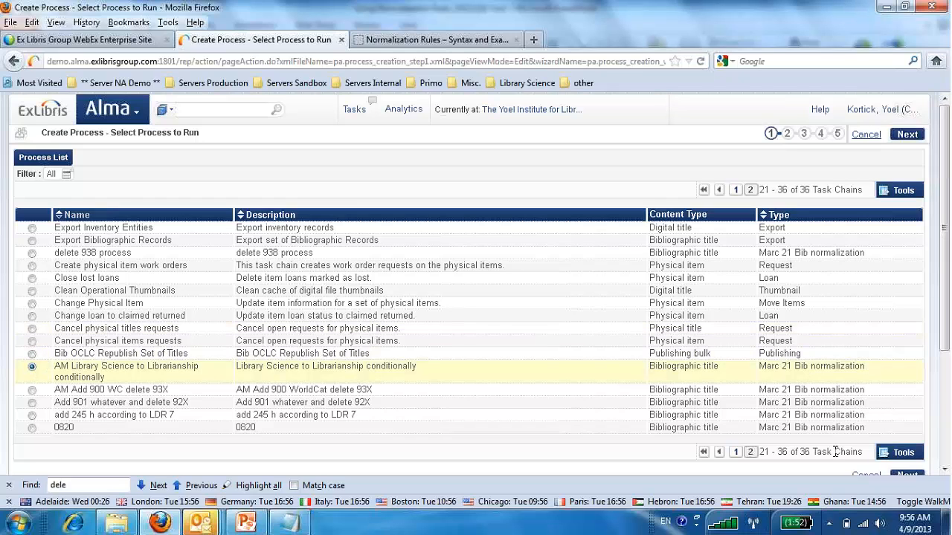
pyautogui.click(907, 135)
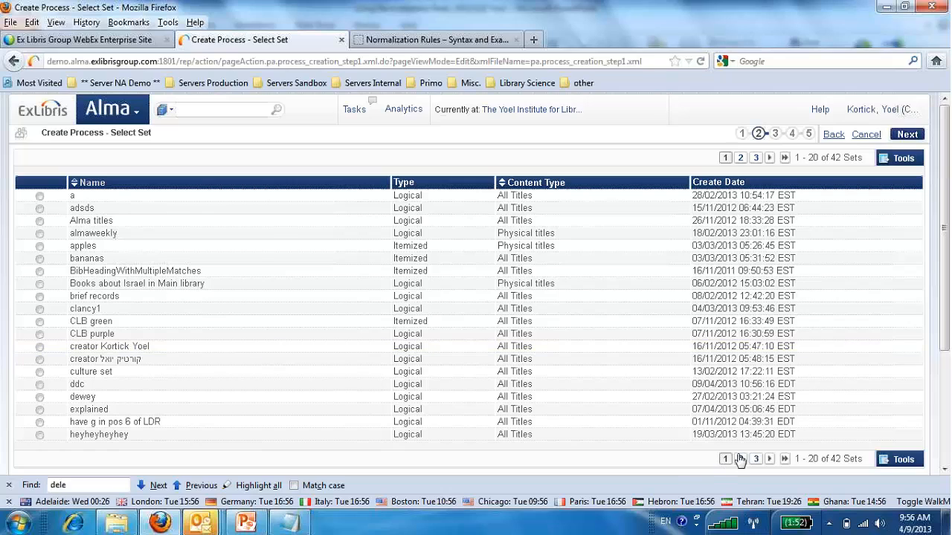
# Choose the ddc set for the process and set the Drools File Key to "Library science to librarianship".
pyautogui.click(39, 385)
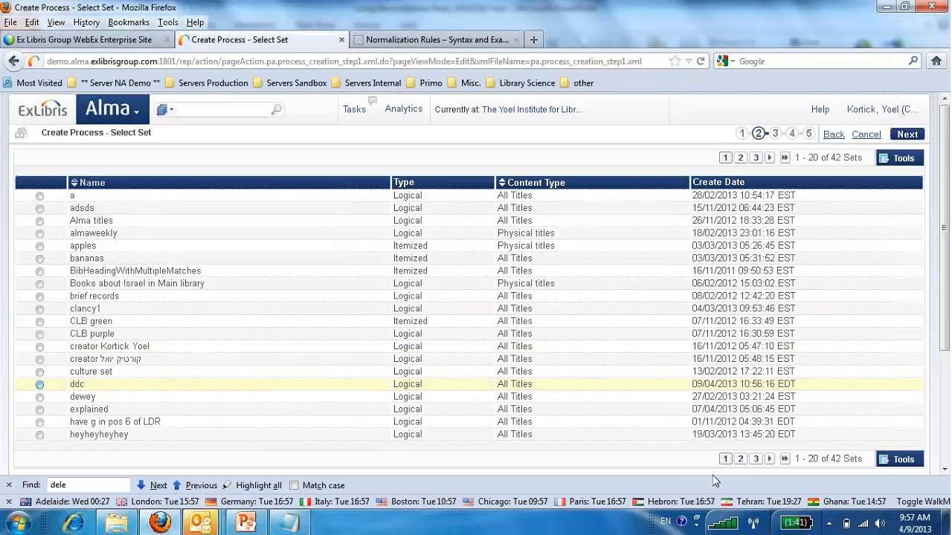
pyautogui.click(909, 135)
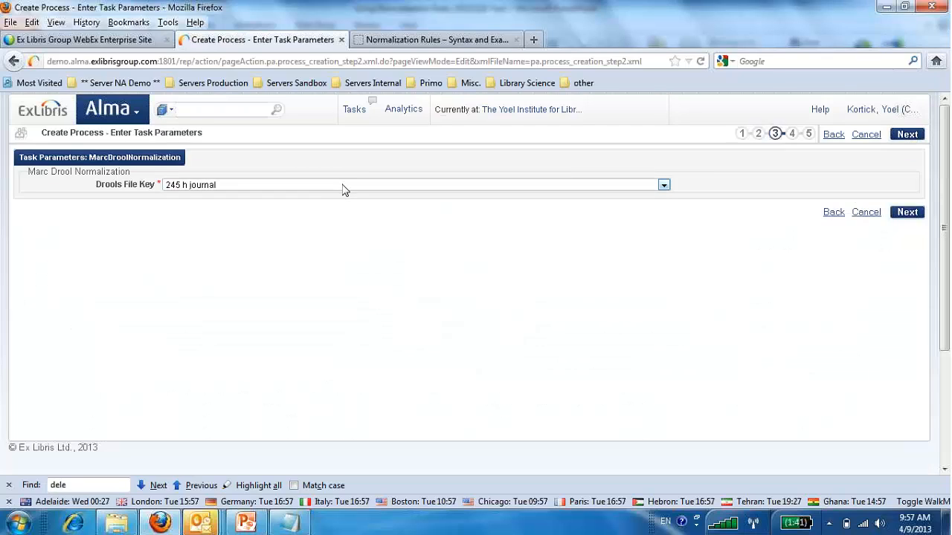
pyautogui.click(344, 186)
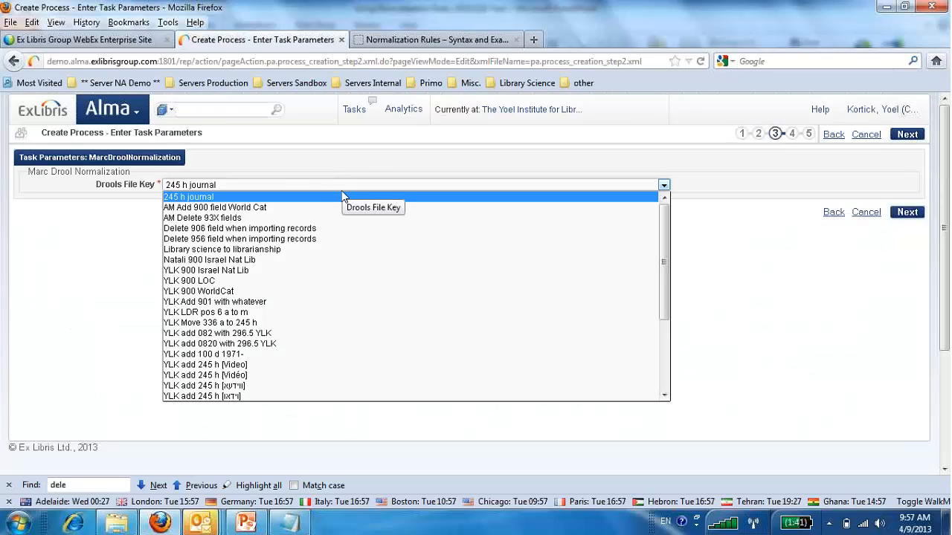
pyautogui.click(332, 251)
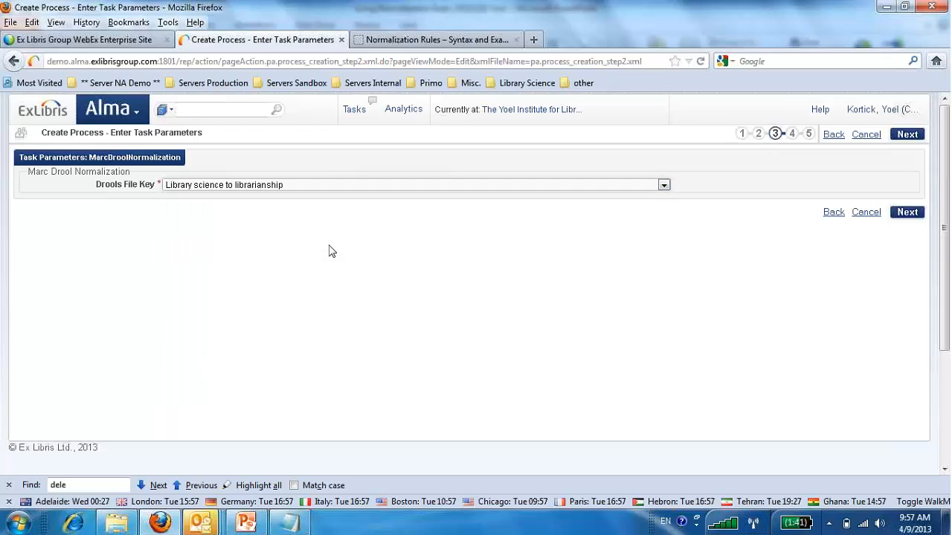
# Name the process "almamatter", keep it scheduled as soon as possible, and save it to run.
pyautogui.click(250, 173)
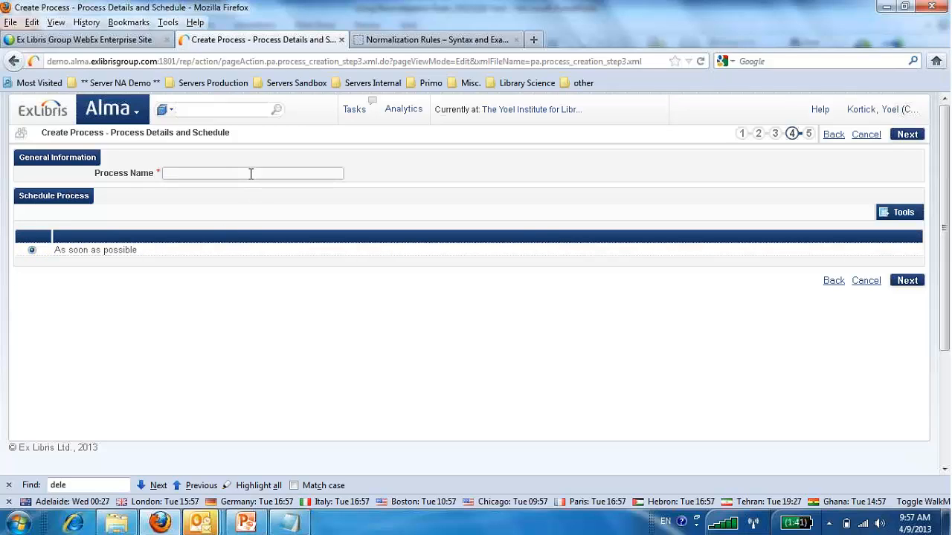
pyautogui.write('in the')
pyautogui.press('BackSpace')
pyautogui.press('BackSpace')
pyautogui.press('BackSpace')
pyautogui.press('BackSpace')
pyautogui.press('BackSpace')
pyautogui.write('alm')
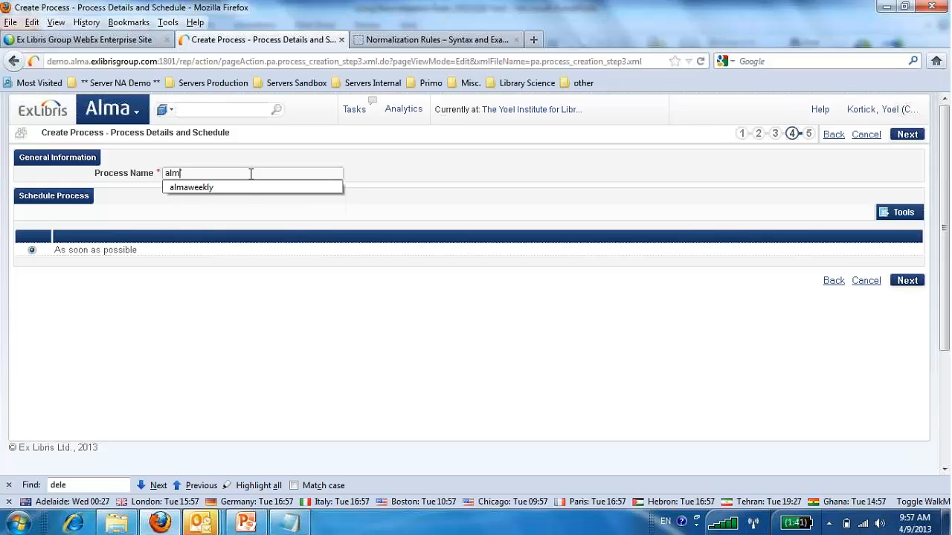
pyautogui.write('amatter')
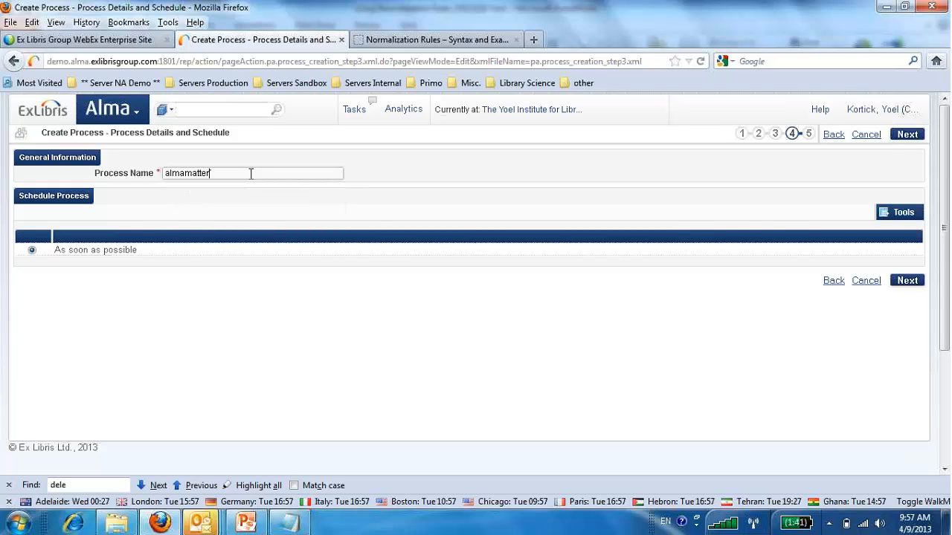
pyautogui.click(907, 281)
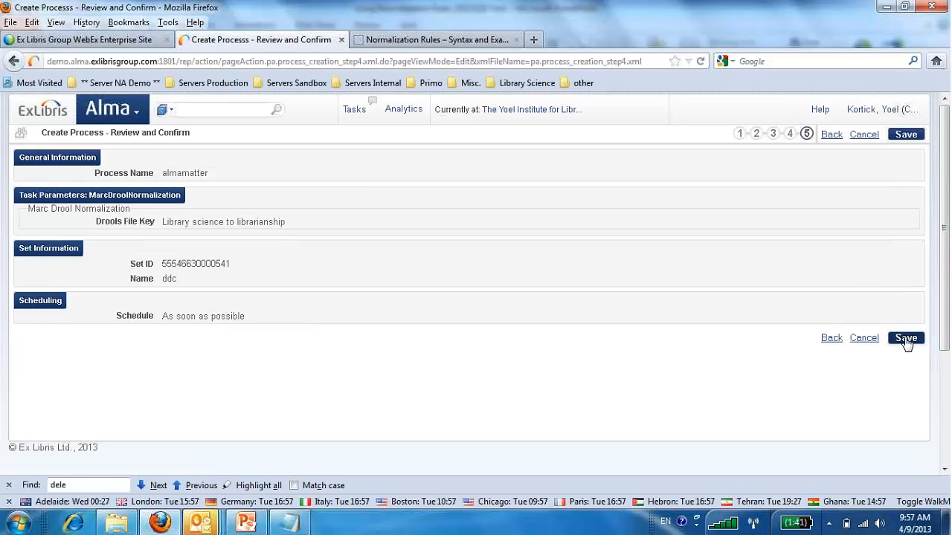
pyautogui.click(905, 340)
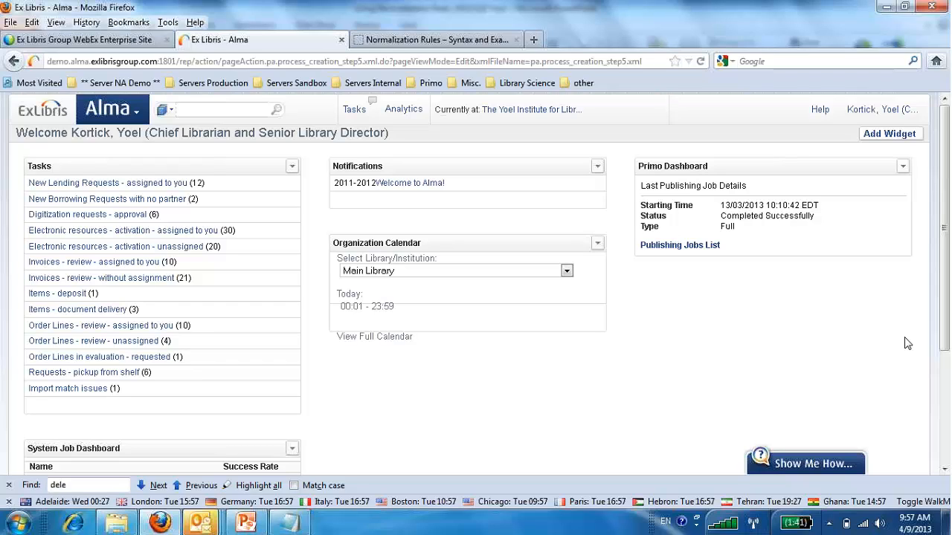
# Search the repository for "dewey decimal classification".
pyautogui.click(233, 111)
pyautogui.write('dewe')
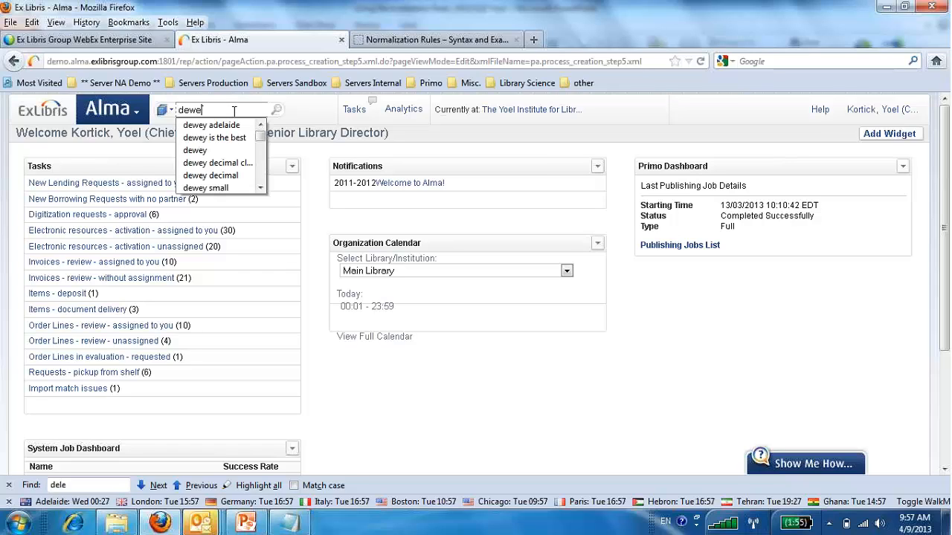
pyautogui.click(212, 162)
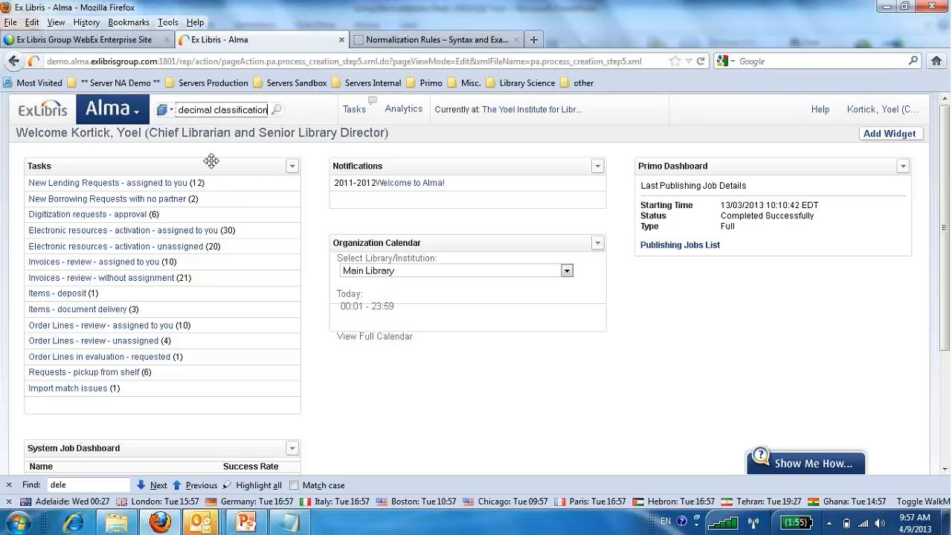
pyautogui.click(277, 111)
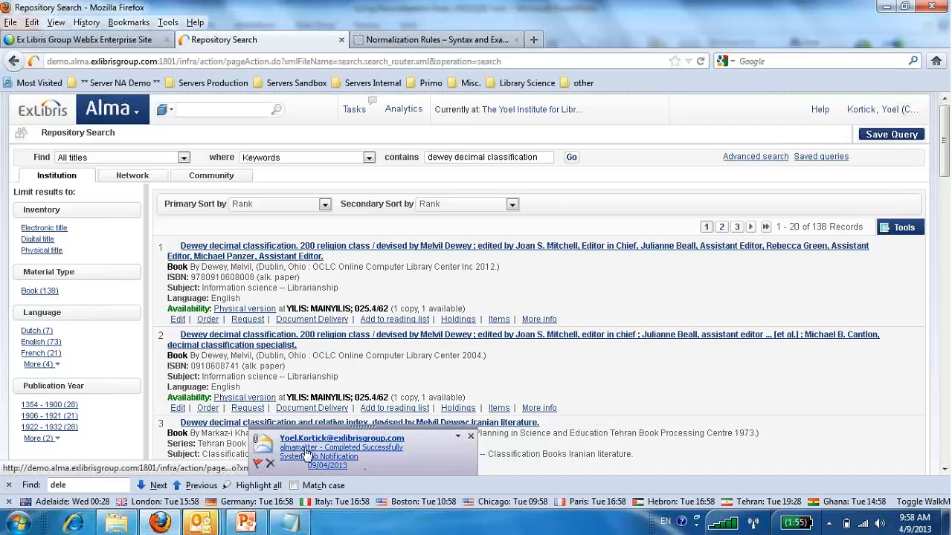
# Open the first search result for editing, check its 650 subject fields, and show the record's versions.
pyautogui.click(178, 319)
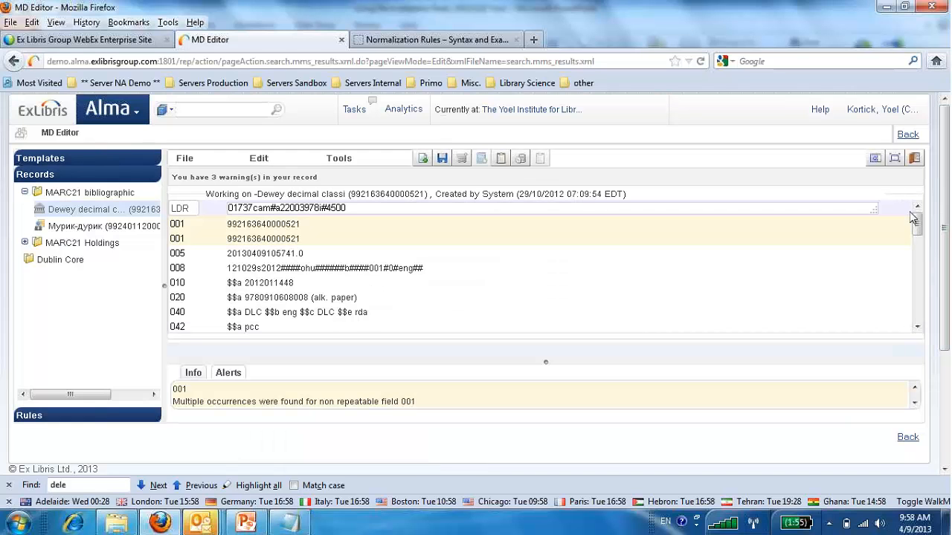
pyautogui.moveTo(913, 217); pyautogui.dragTo(729, 297)
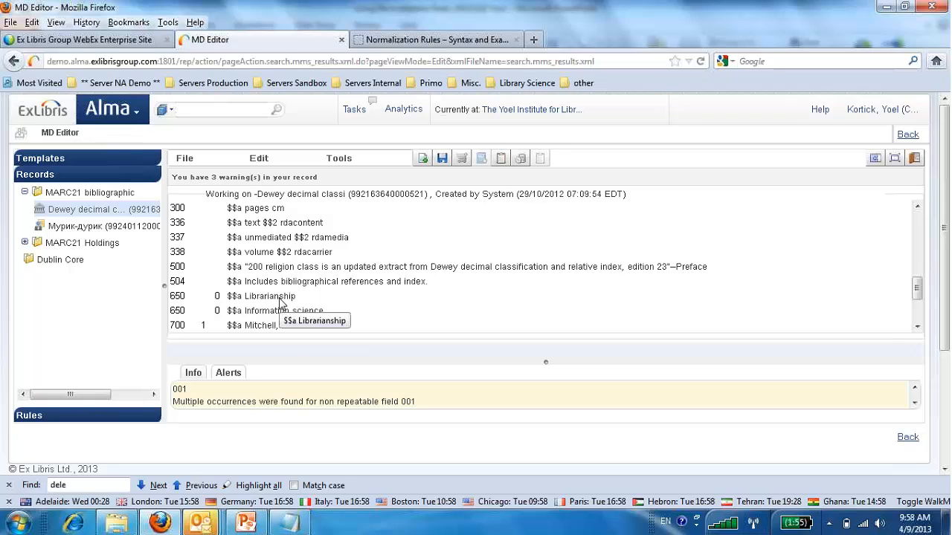
pyautogui.click(348, 159)
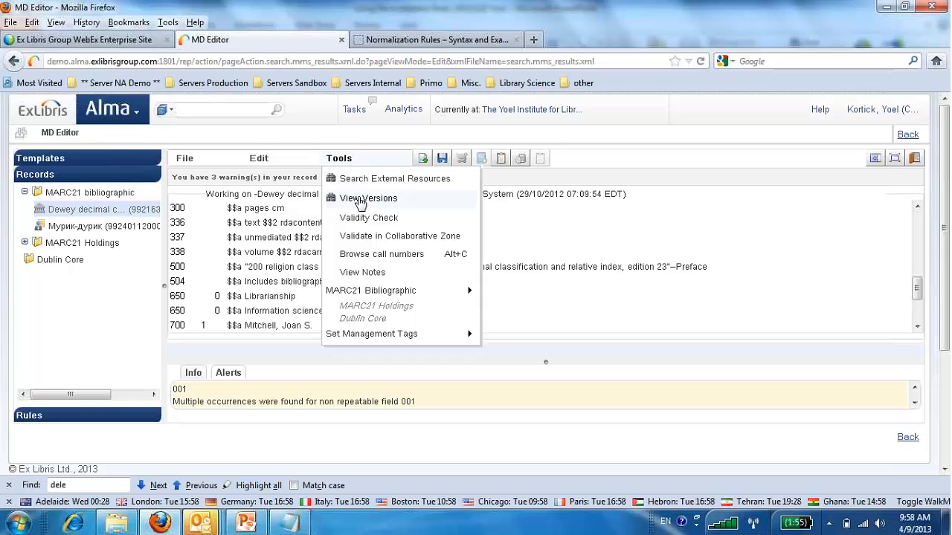
pyautogui.click(361, 198)
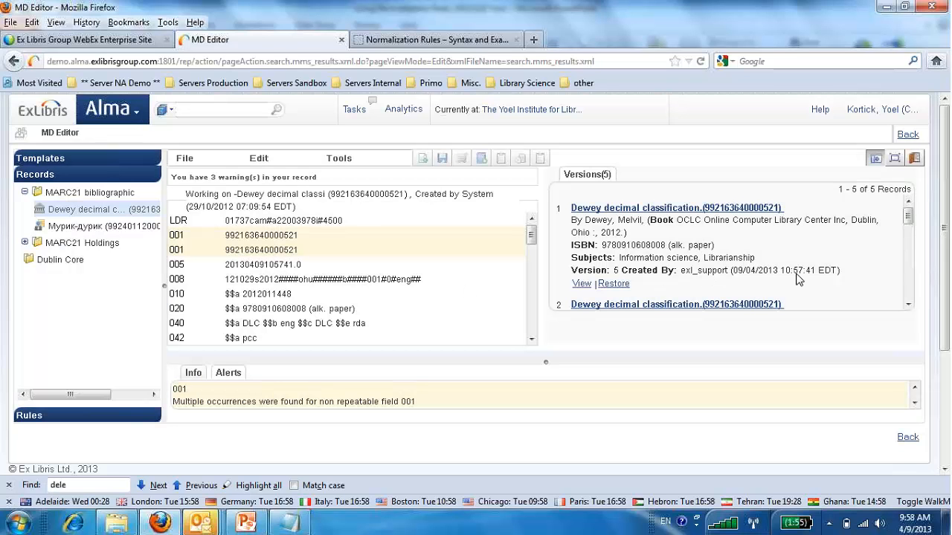
# View version 5 of the record, examine its 650 subject fields, and return to the version list.
pyautogui.click(581, 285)
pyautogui.scroll(-5, 698, 276)
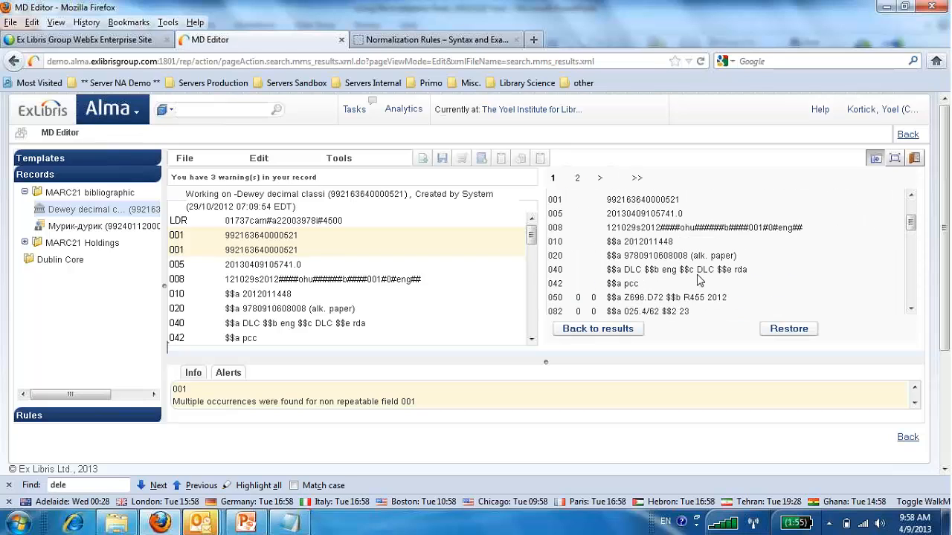
pyautogui.scroll(-4, 699, 280)
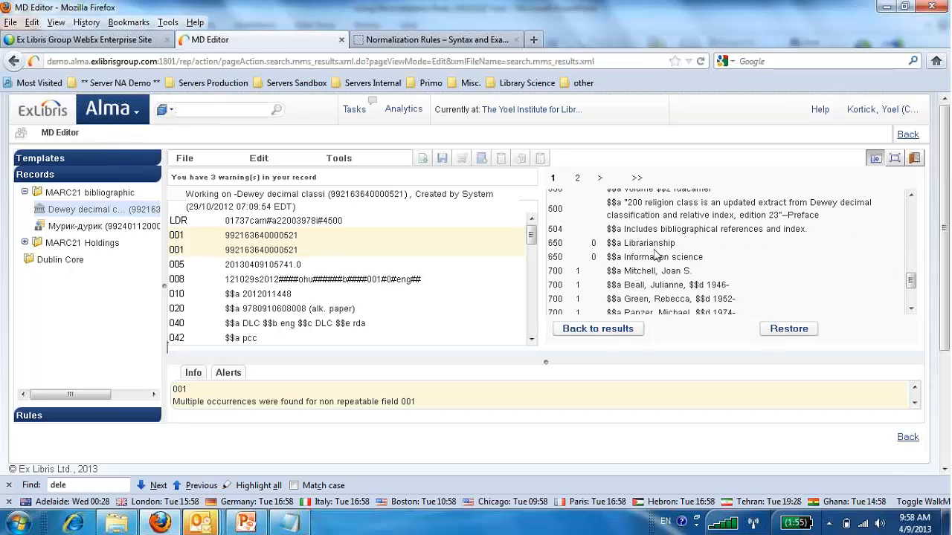
pyautogui.click(627, 328)
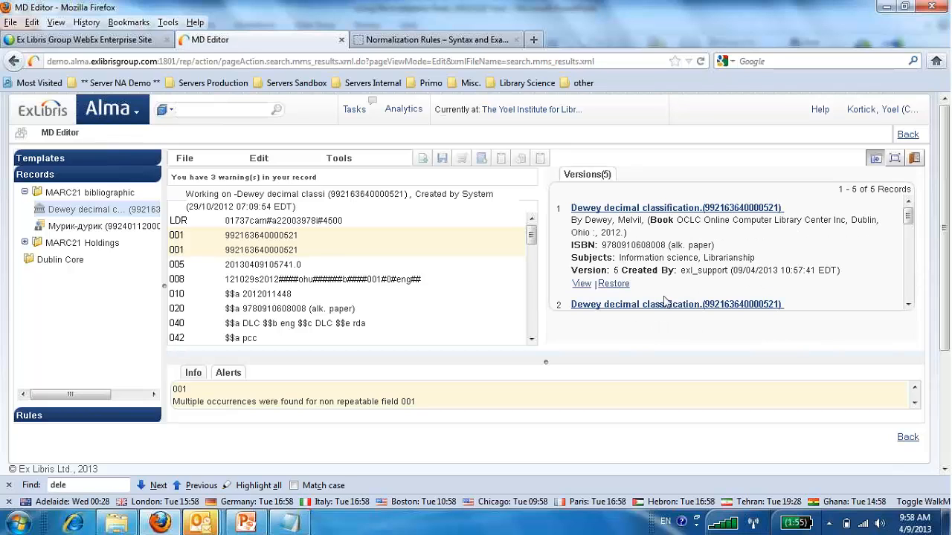
# View version 4 of the record, examine its original 650 classification headings, and return to the version list.
pyautogui.scroll(-2, 664, 301)
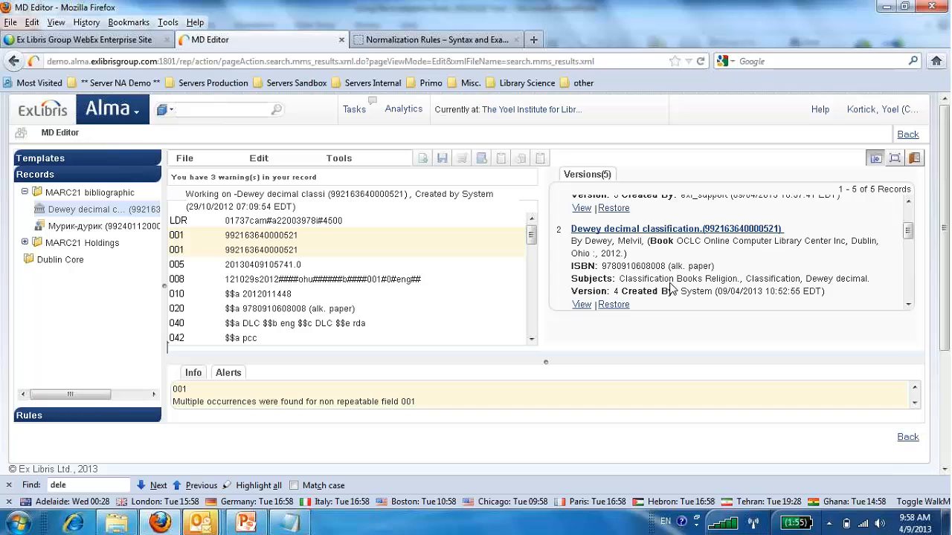
pyautogui.click(581, 305)
pyautogui.scroll(-5, 640, 282)
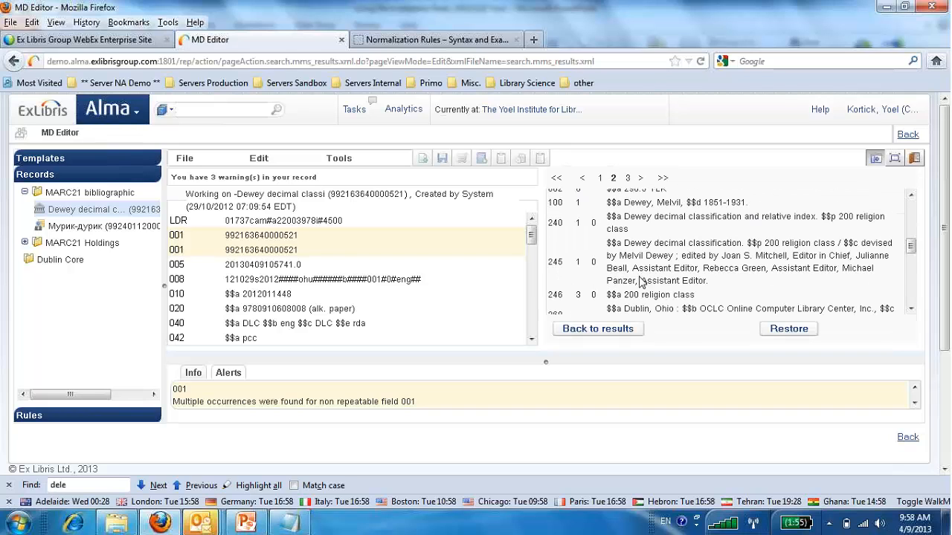
pyautogui.scroll(-4, 639, 283)
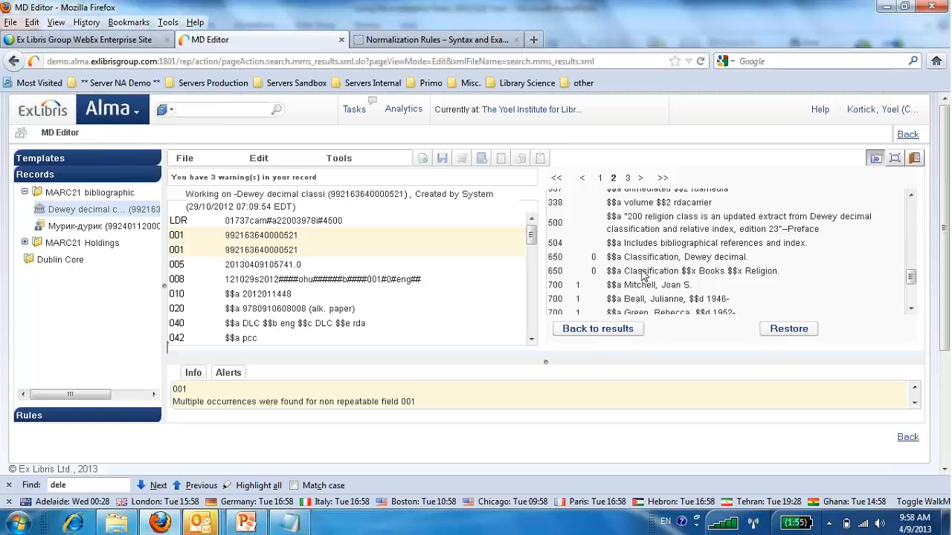
pyautogui.scroll(-1, 643, 275)
pyautogui.scroll(1, 643, 275)
pyautogui.click(608, 332)
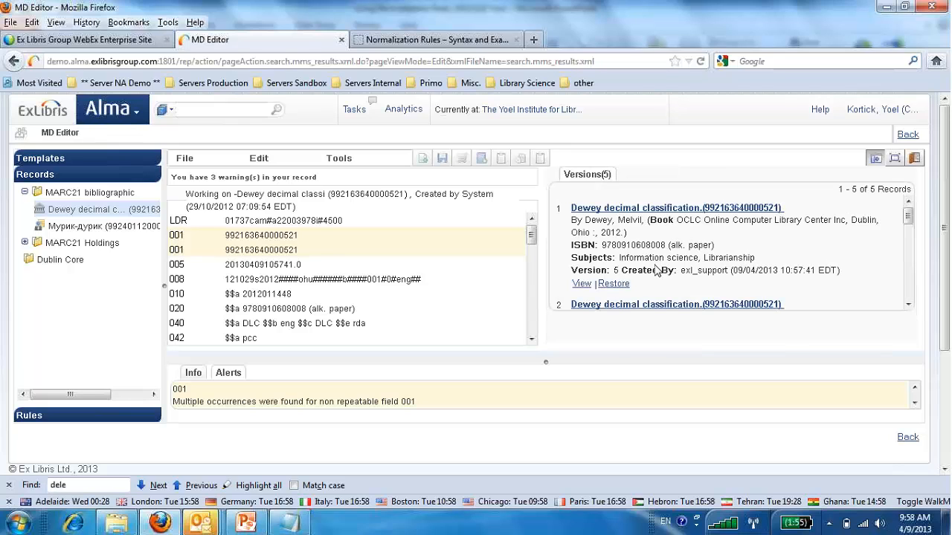
# Compare the subjects listed for the newest version with those of the older versions.
pyautogui.scroll(-5, 657, 270)
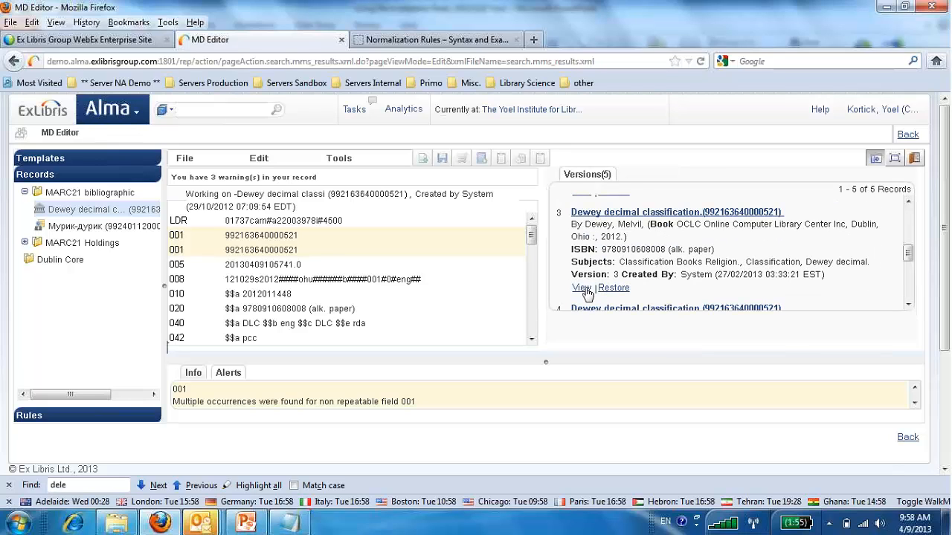
pyautogui.scroll(3, 621, 277)
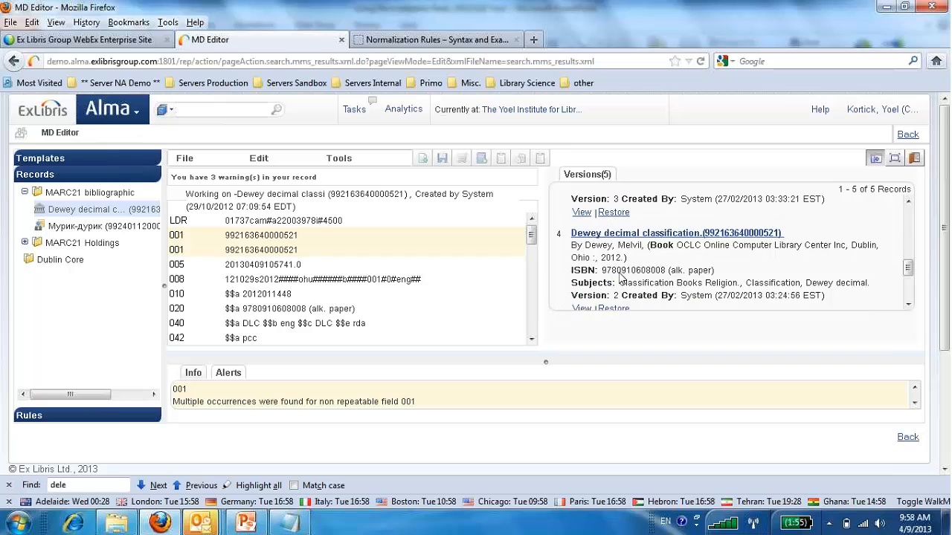
pyautogui.scroll(3, 620, 278)
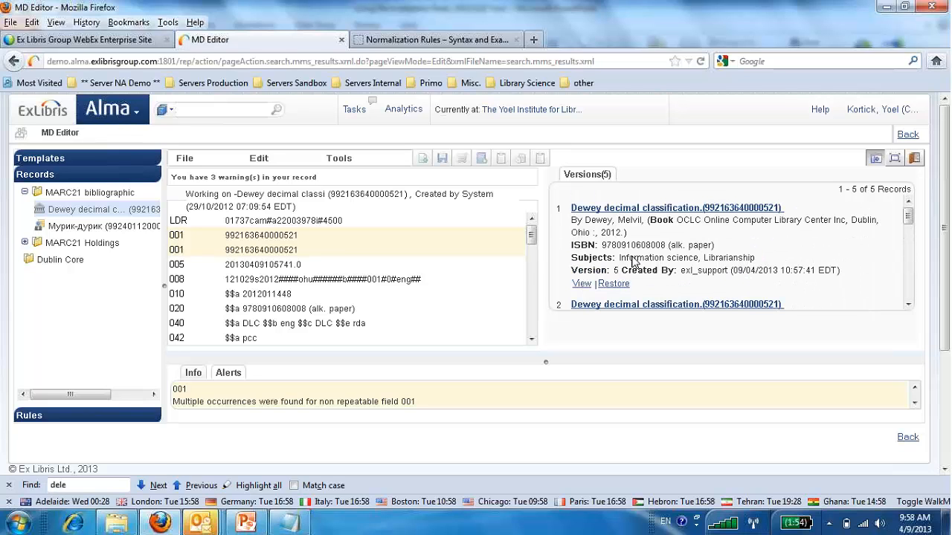
pyautogui.scroll(-1, 632, 261)
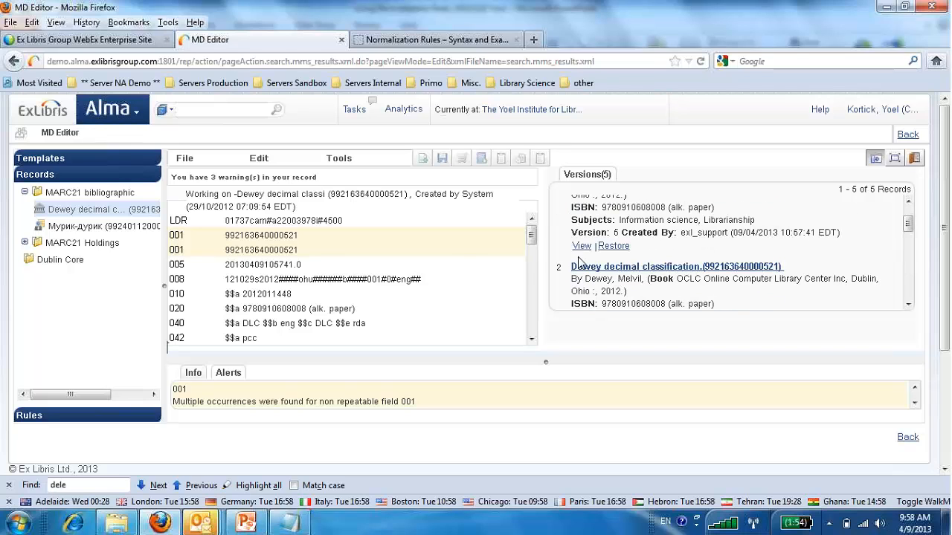
# Return to the repository search results and examine the 650 subject fields in the second record's MARC view.
pyautogui.click(907, 136)
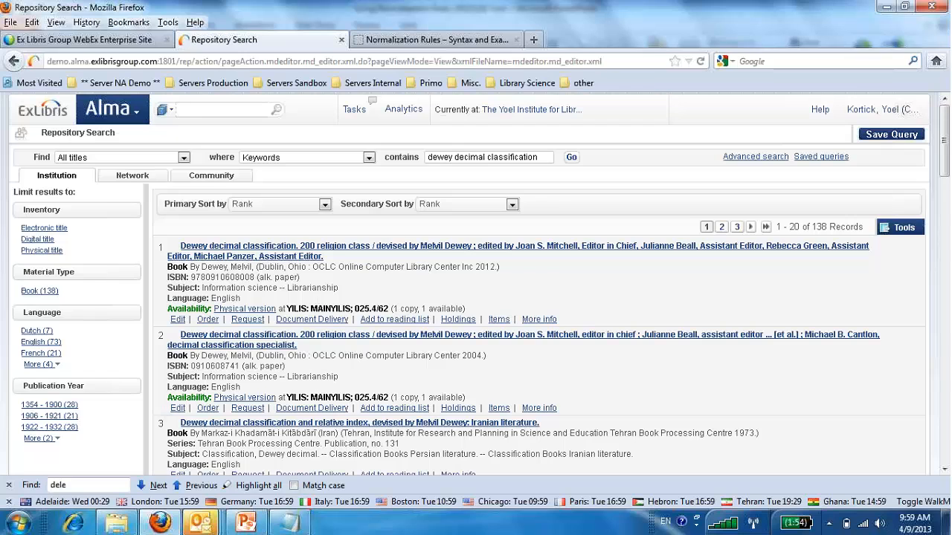
pyautogui.click(240, 344)
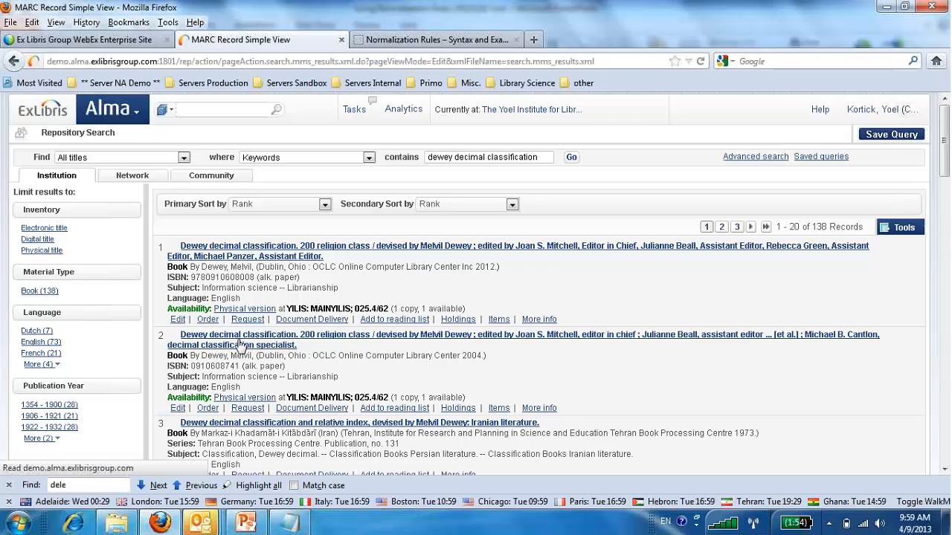
pyautogui.scroll(-3, 242, 344)
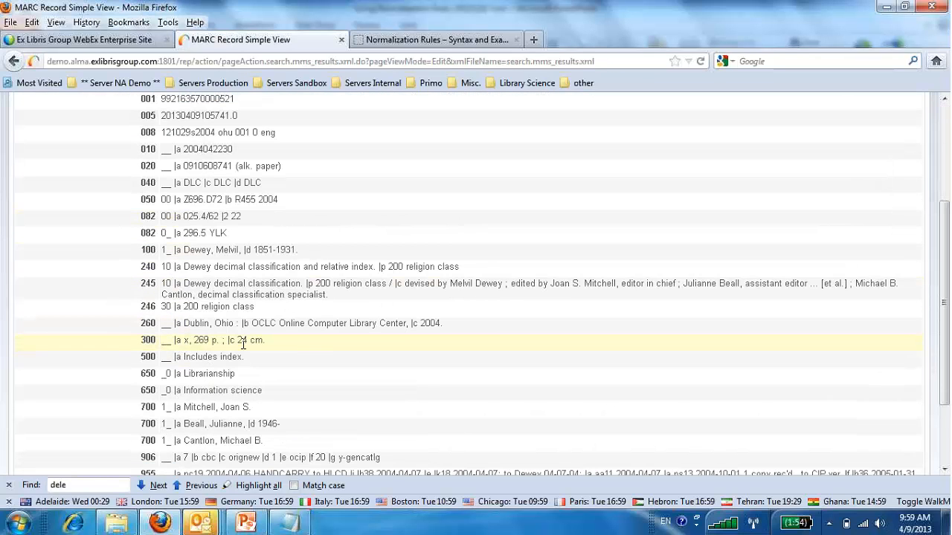
pyautogui.doubleClick(224, 374)
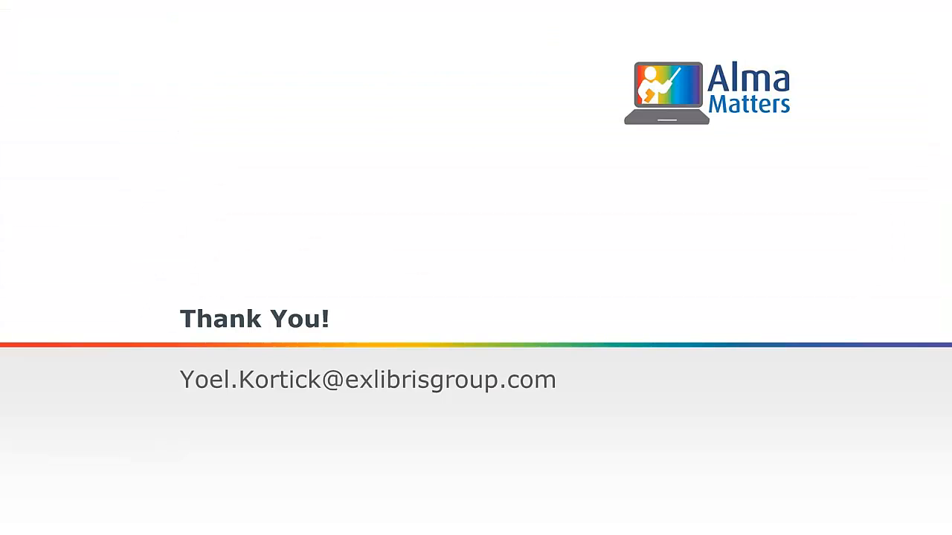